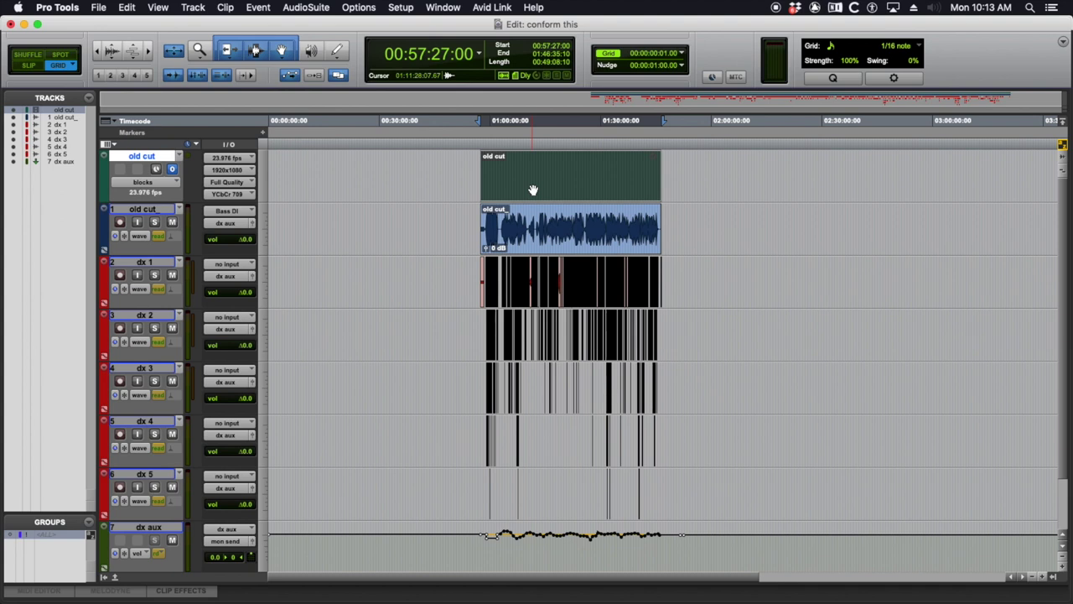
{"action": "left_click_drag", "start_coordinate": [521, 168], "coordinate": [578, 180]}
{"action": "left_click", "coordinate": [530, 221]}
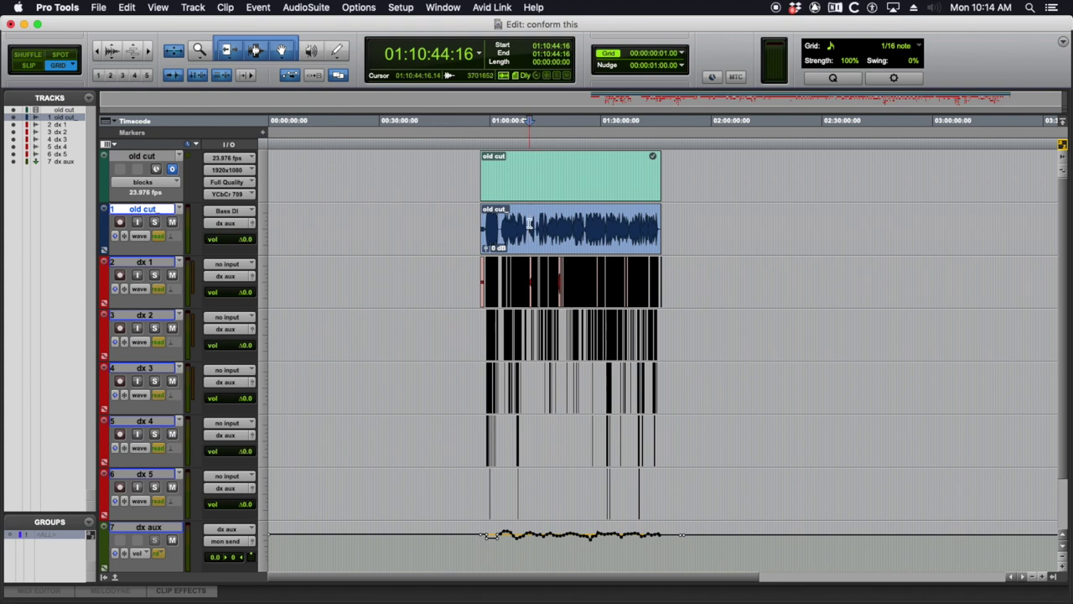
{"action": "left_click", "coordinate": [533, 223]}
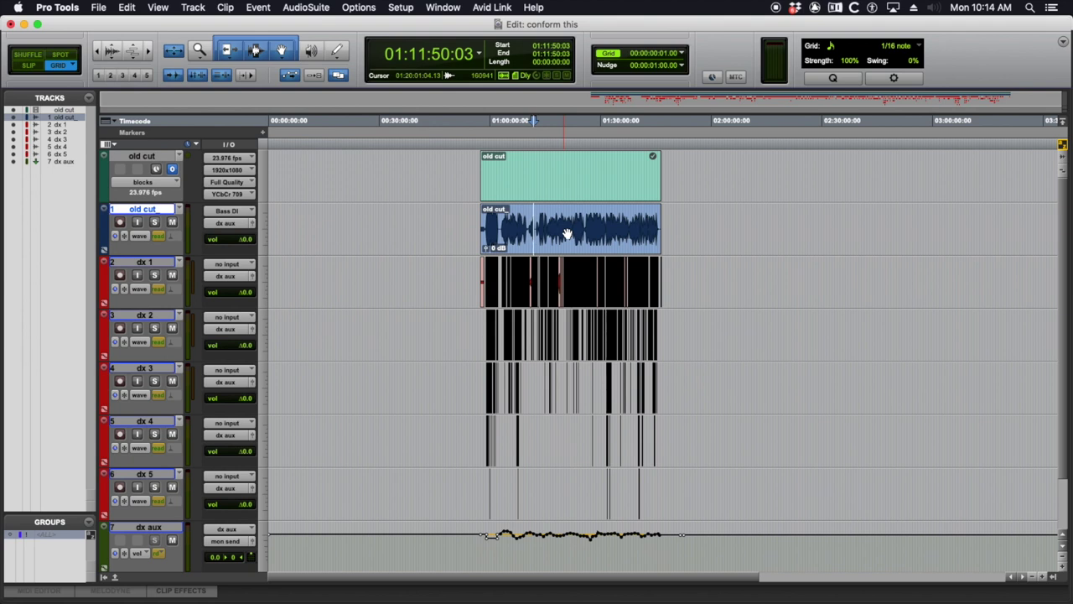
- Switch to Matchbox to view its old and new sequence areas, and return to Pro Tools
{"action": "key", "text": "super+Tab"}
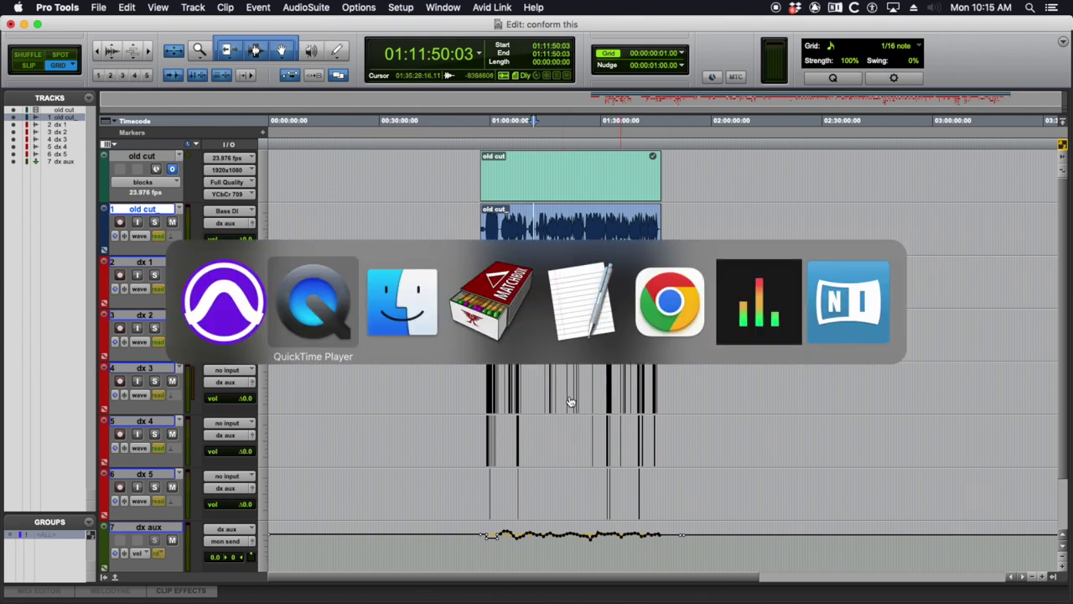
{"action": "left_click", "coordinate": [504, 308]}
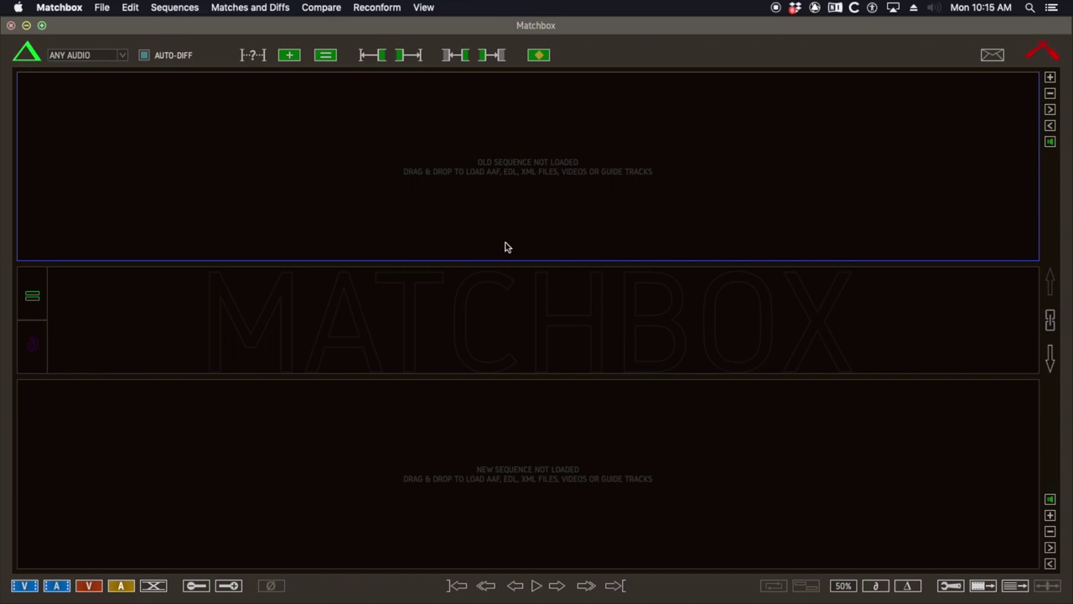
{"action": "key", "text": "super+Tab"}
{"action": "key", "text": "super+shift+Tab"}
{"action": "key", "text": "super+shift+Tab"}
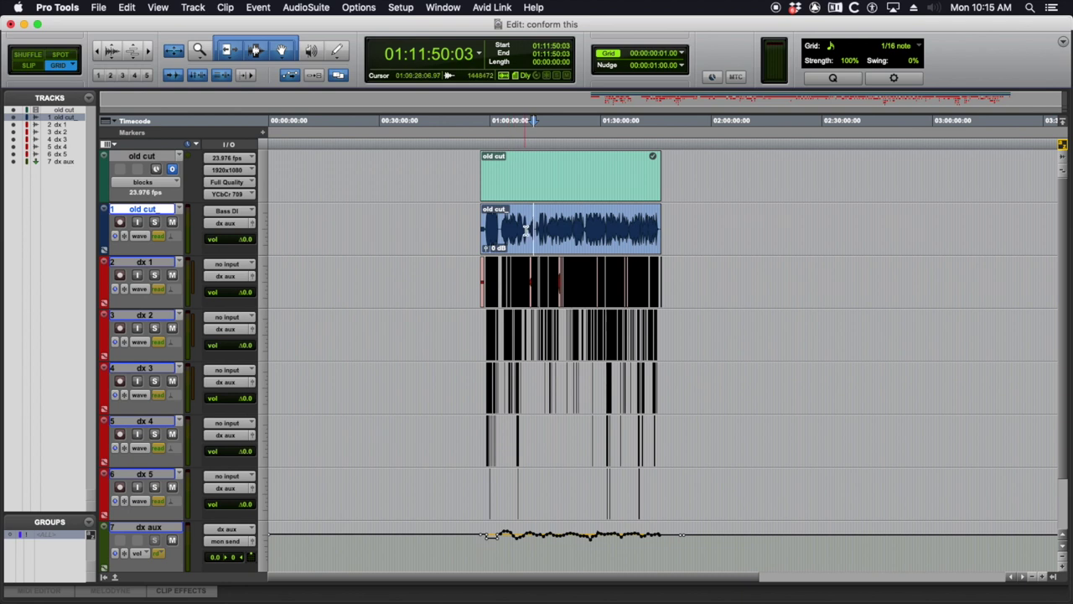
- Examine the dialogue tracks dx 1 to dx 5 and the volume automation on the dx aux track
{"action": "left_click_drag", "start_coordinate": [427, 268], "coordinate": [460, 487]}
{"action": "left_click", "coordinate": [463, 488]}
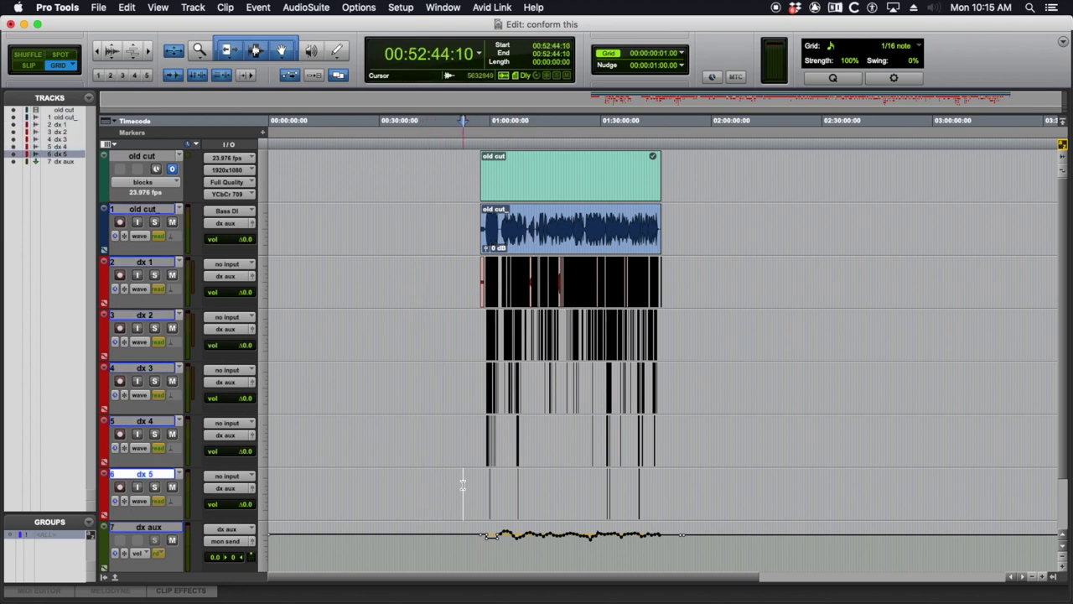
{"action": "scroll", "coordinate": [508, 482], "scroll_direction": "down", "scroll_amount": 3}
{"action": "left_click", "coordinate": [503, 477]}
{"action": "left_click", "coordinate": [622, 489]}
{"action": "left_click", "coordinate": [551, 491]}
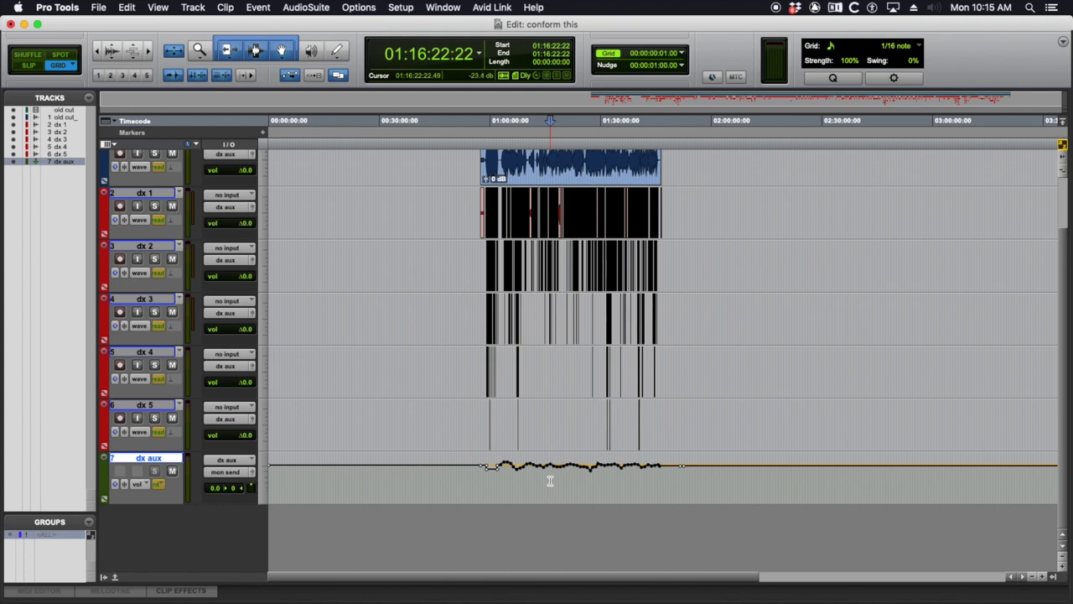
{"action": "scroll", "coordinate": [550, 485], "scroll_direction": "up", "scroll_amount": 3}
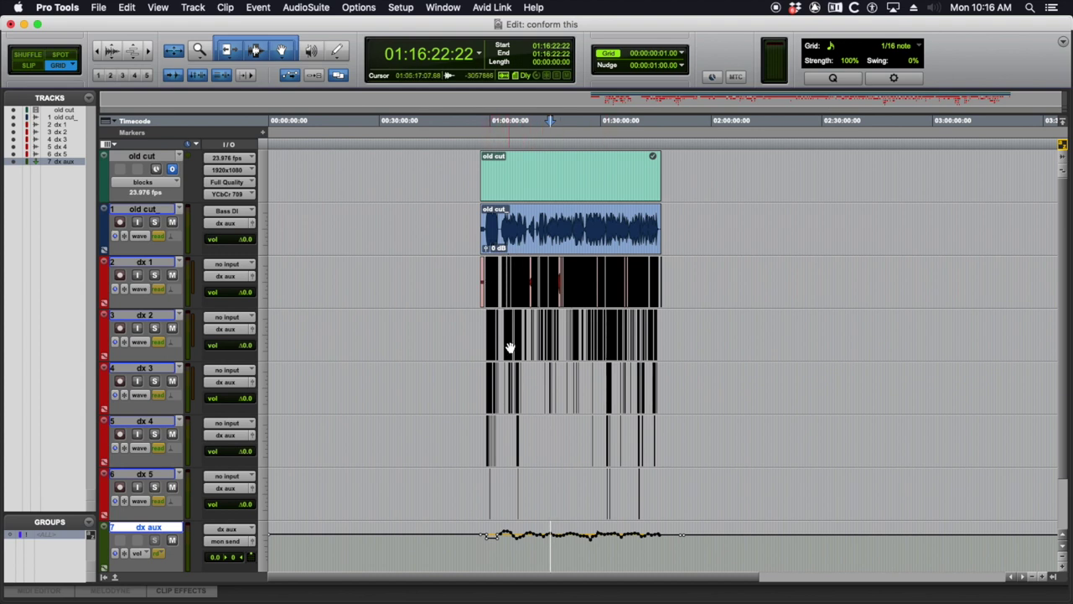
{"action": "scroll", "coordinate": [502, 362], "scroll_direction": "down", "scroll_amount": 2}
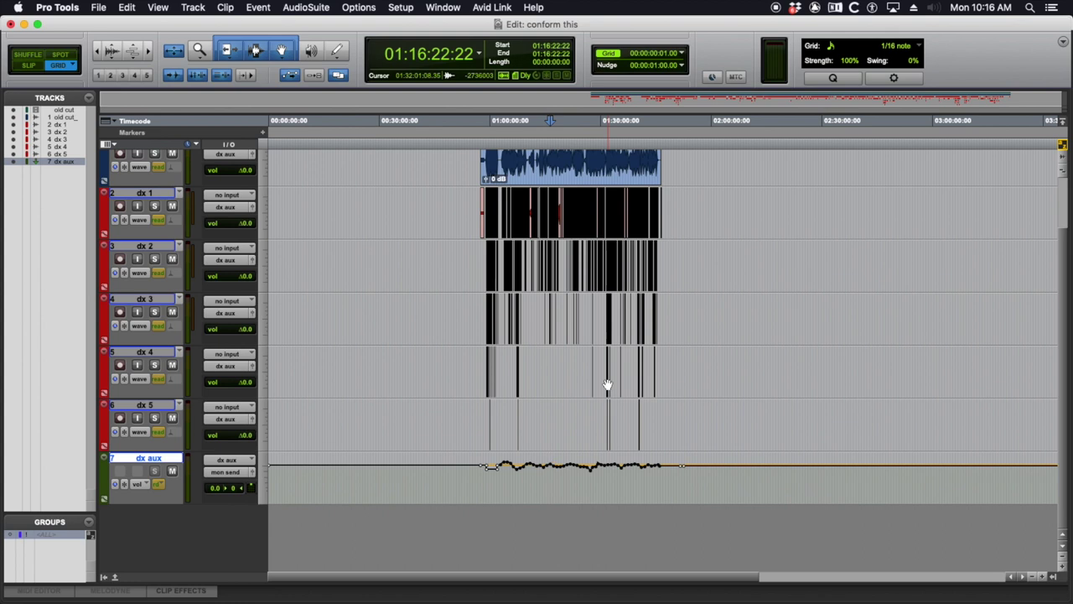
{"action": "scroll", "coordinate": [585, 350], "scroll_direction": "up", "scroll_amount": 2}
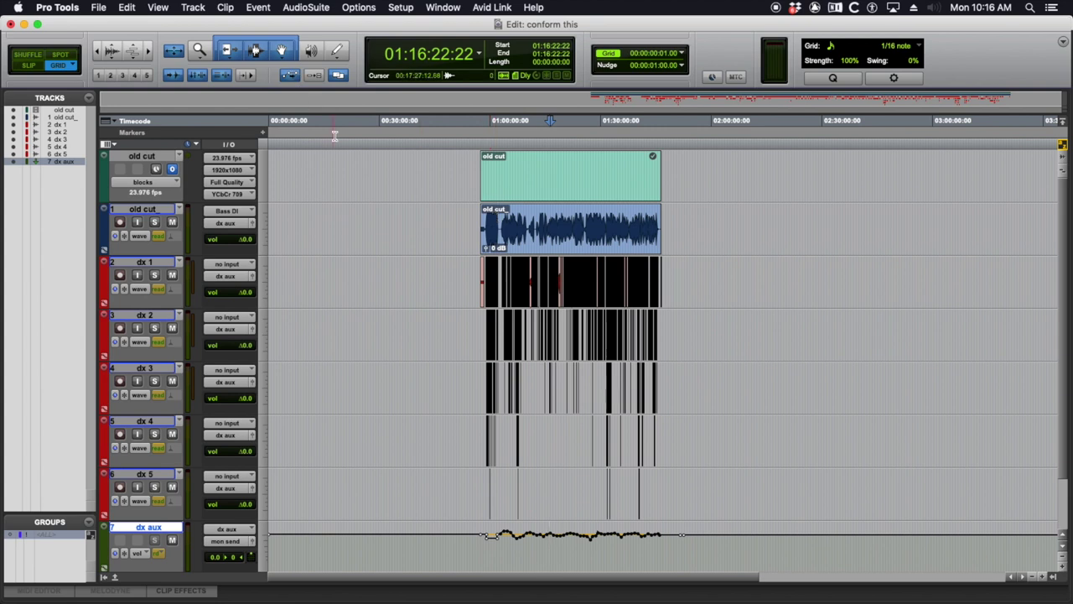
- Select all tracks from the old cut video track to dx aux and create a Mix/Edit group named conform
{"action": "left_click", "coordinate": [142, 156]}
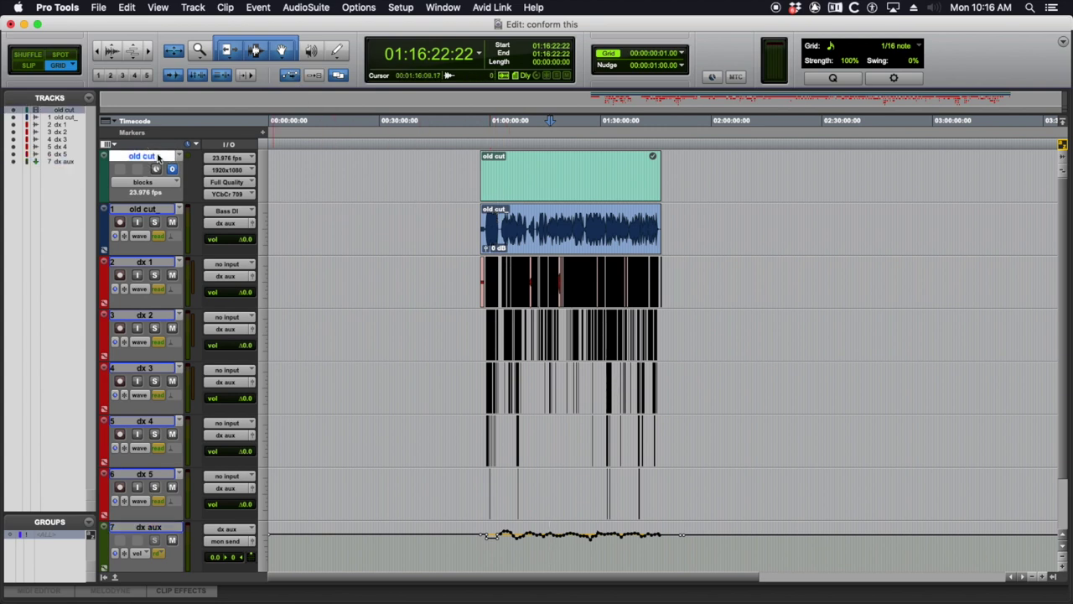
{"action": "scroll", "coordinate": [340, 263], "scroll_direction": "down", "scroll_amount": 2}
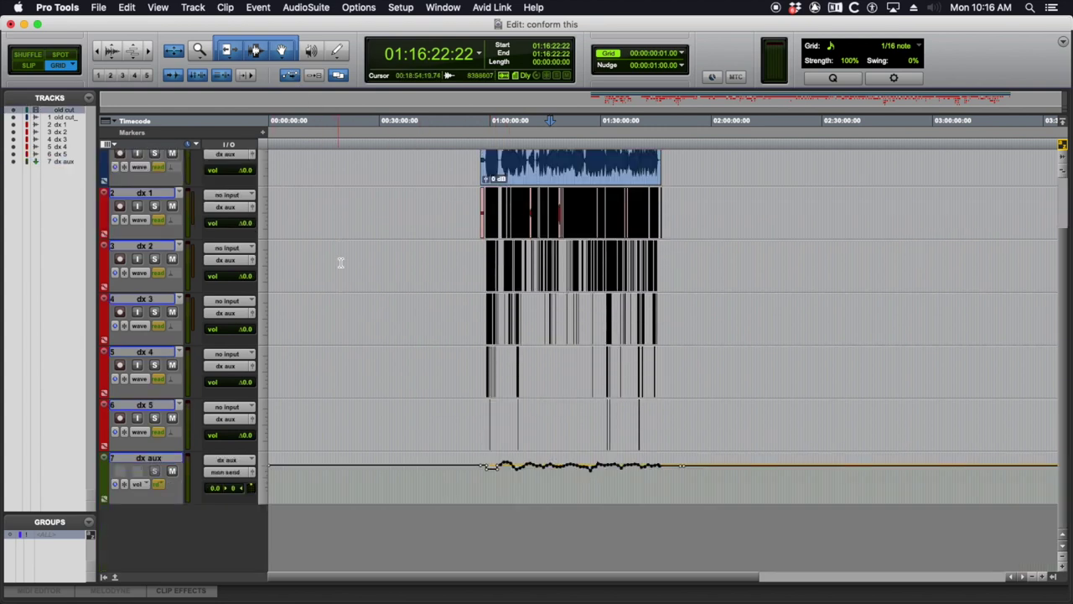
{"action": "left_click", "coordinate": [148, 458], "text": "shift"}
{"action": "scroll", "coordinate": [424, 474], "scroll_direction": "up", "scroll_amount": 2}
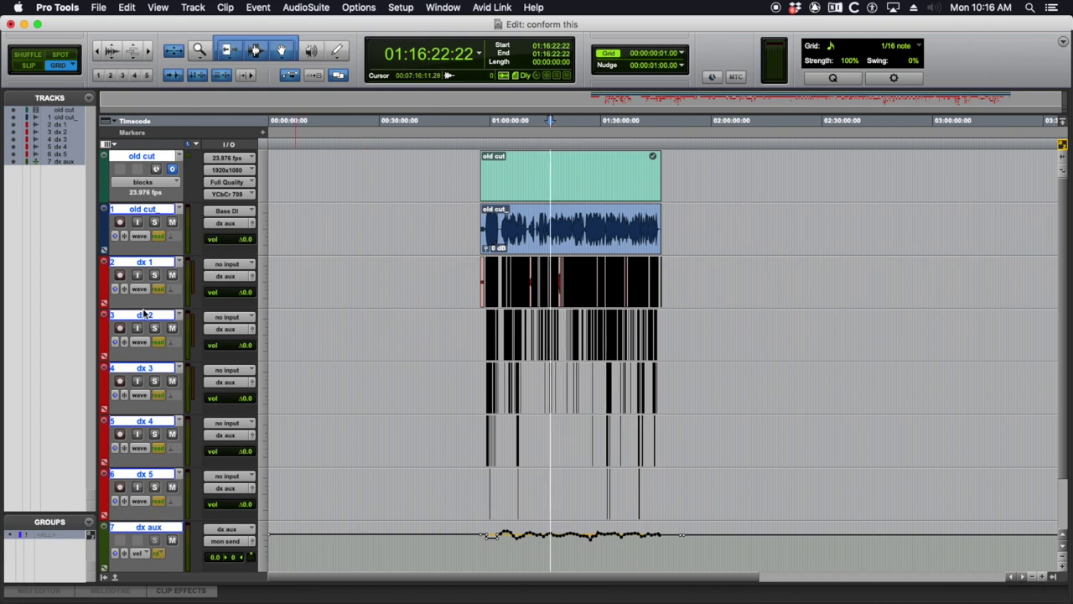
{"action": "key", "text": "super+g"}
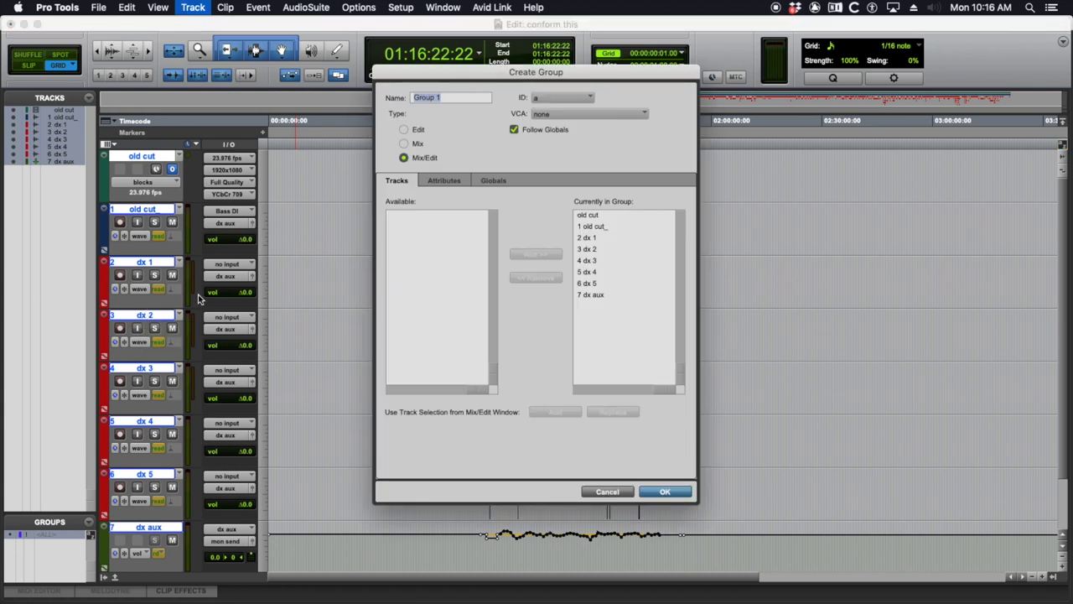
{"action": "type", "text": "conform"}
{"action": "key", "text": "Return"}
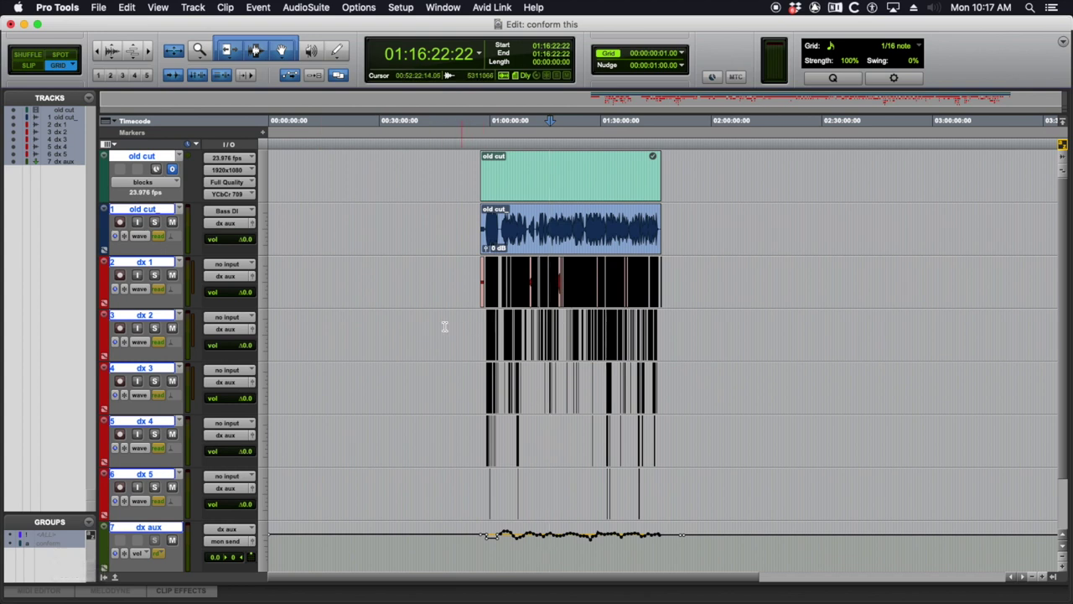
- Enable the suspended track groups and place the edit cursor across all grouped tracks in the empty area after the clips
{"action": "left_click_drag", "start_coordinate": [422, 323], "coordinate": [442, 377]}
{"action": "left_click", "coordinate": [445, 378]}
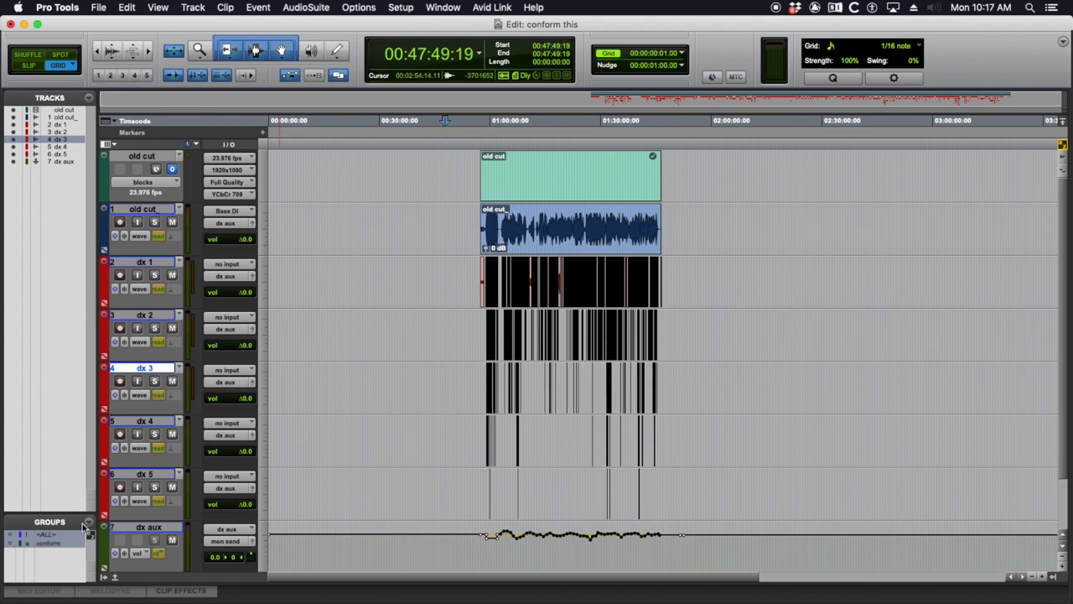
{"action": "left_click_drag", "start_coordinate": [395, 327], "coordinate": [730, 328]}
{"action": "left_click", "coordinate": [722, 327]}
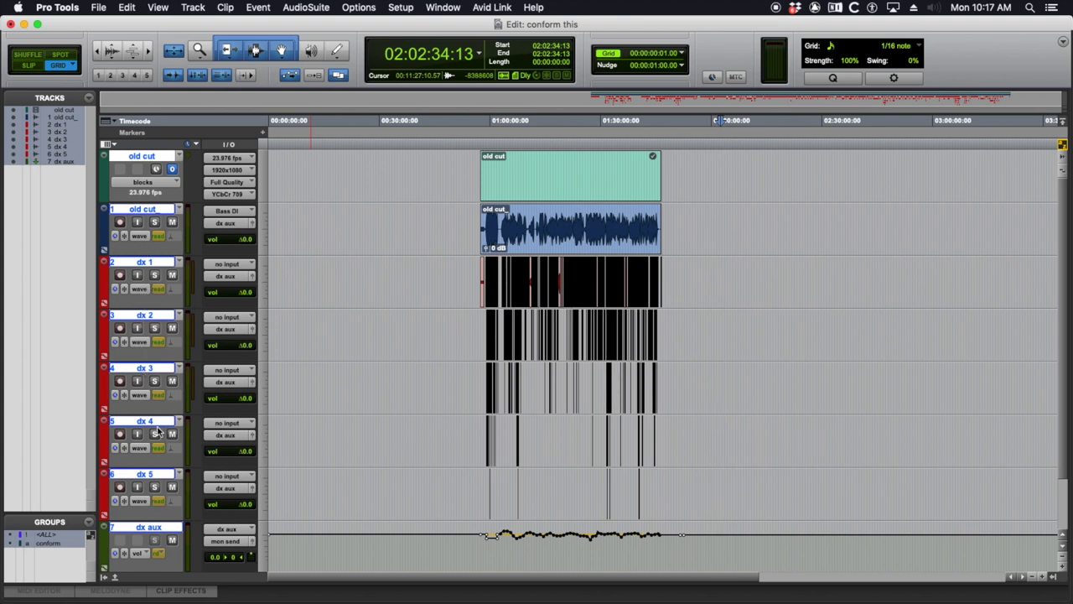
- Select the full range of the old cut video clip across every track in the conform group
{"action": "scroll", "coordinate": [141, 503], "scroll_direction": "down", "scroll_amount": 4}
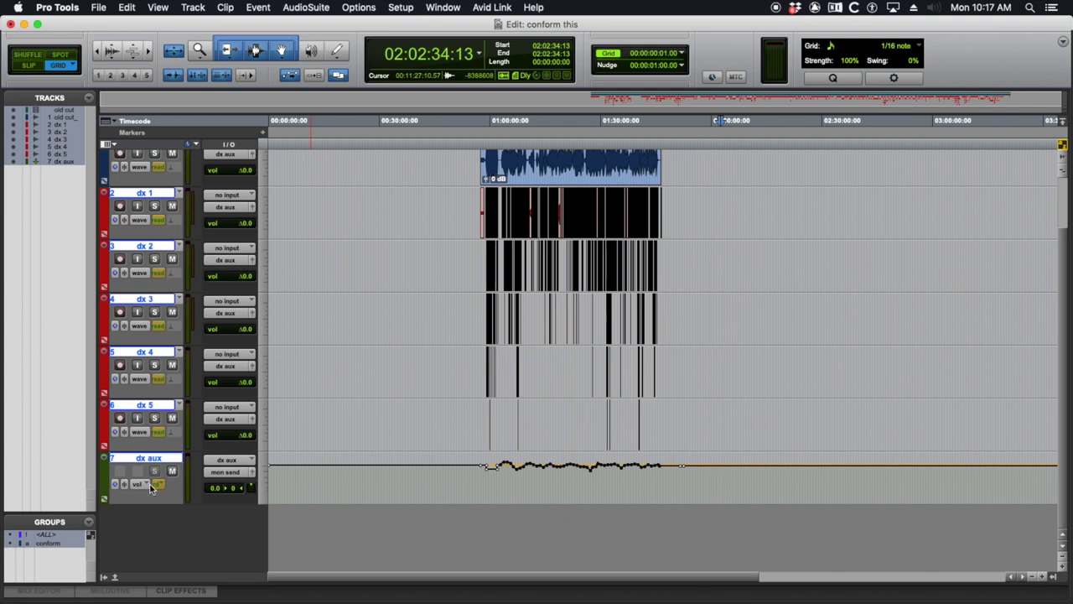
{"action": "scroll", "coordinate": [149, 488], "scroll_direction": "up", "scroll_amount": 1}
{"action": "scroll", "coordinate": [144, 489], "scroll_direction": "down", "scroll_amount": 1}
{"action": "scroll", "coordinate": [494, 479], "scroll_direction": "up", "scroll_amount": 2}
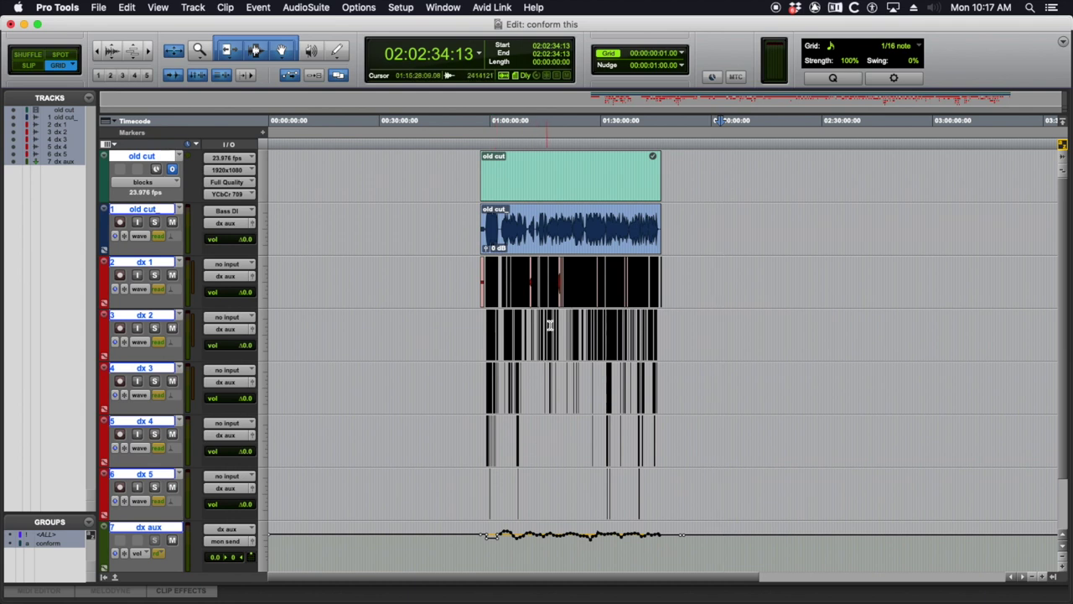
{"action": "scroll", "coordinate": [234, 428], "scroll_direction": "down", "scroll_amount": 2}
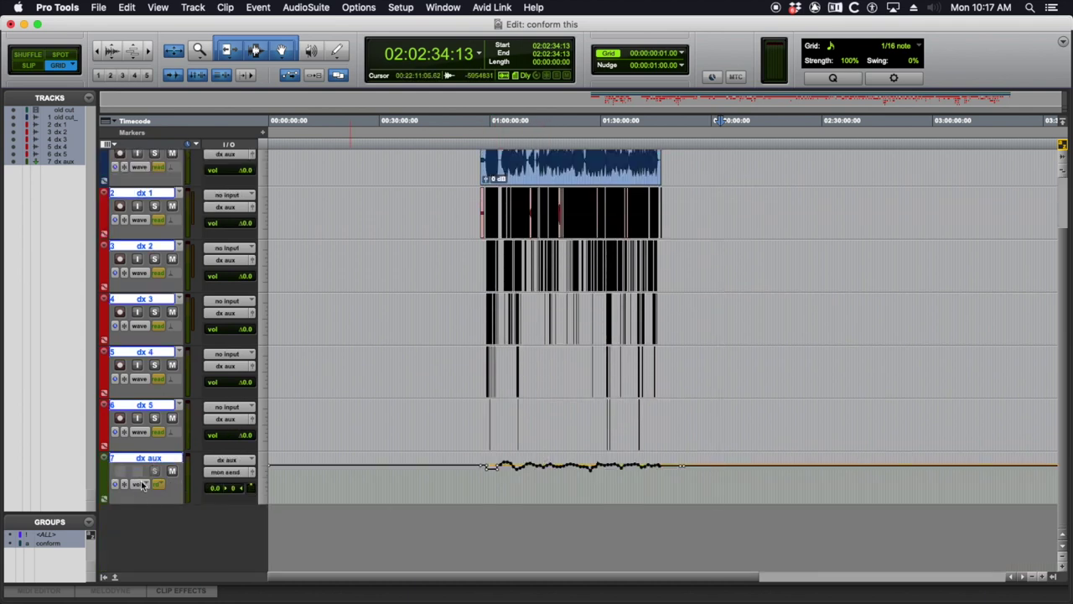
{"action": "scroll", "coordinate": [139, 484], "scroll_direction": "up", "scroll_amount": 2}
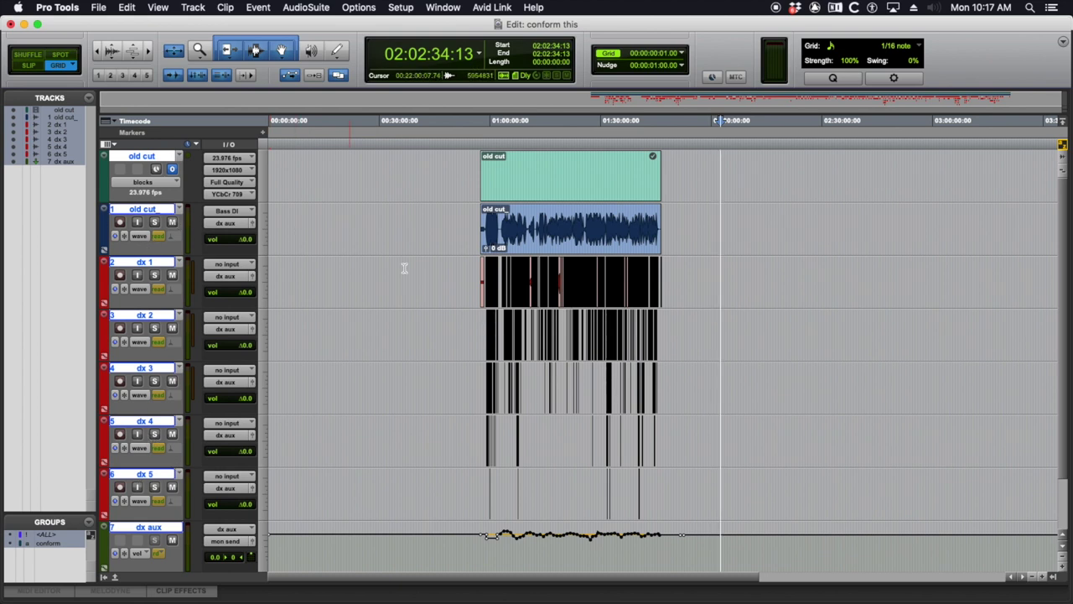
{"action": "left_click", "coordinate": [524, 188]}
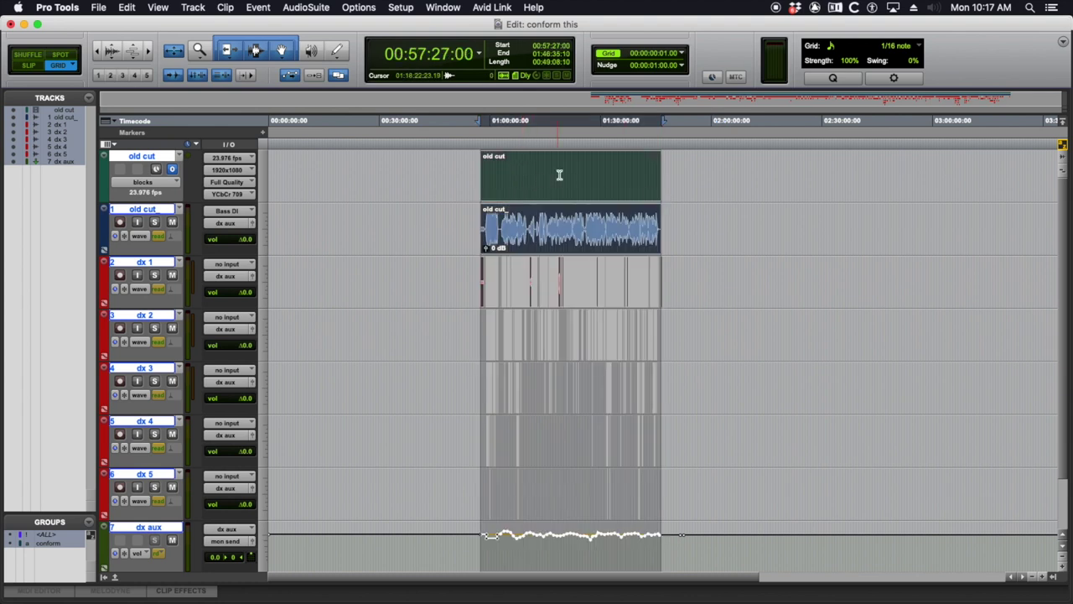
{"action": "scroll", "coordinate": [575, 328], "scroll_direction": "down", "scroll_amount": 3}
{"action": "scroll", "coordinate": [575, 327], "scroll_direction": "up", "scroll_amount": 3}
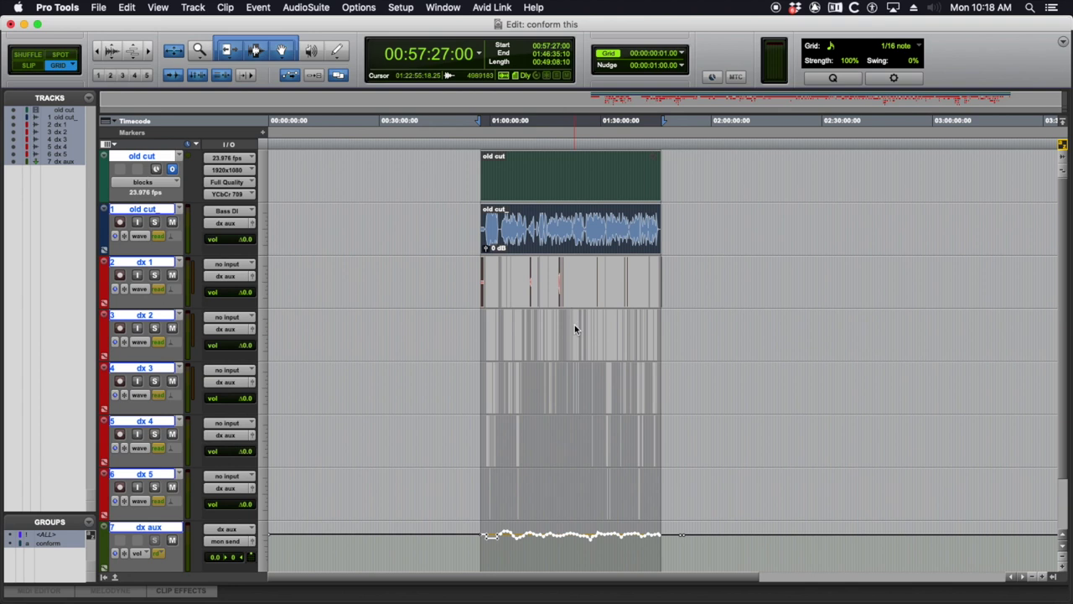
- Try grouping the selected clips across all tracks and undo the clip grouping
{"action": "key", "text": "super+alt+g"}
{"action": "key", "text": "super+z"}
{"action": "scroll", "coordinate": [570, 251], "scroll_direction": "down", "scroll_amount": 2}
{"action": "scroll", "coordinate": [599, 284], "scroll_direction": "up", "scroll_amount": 2}
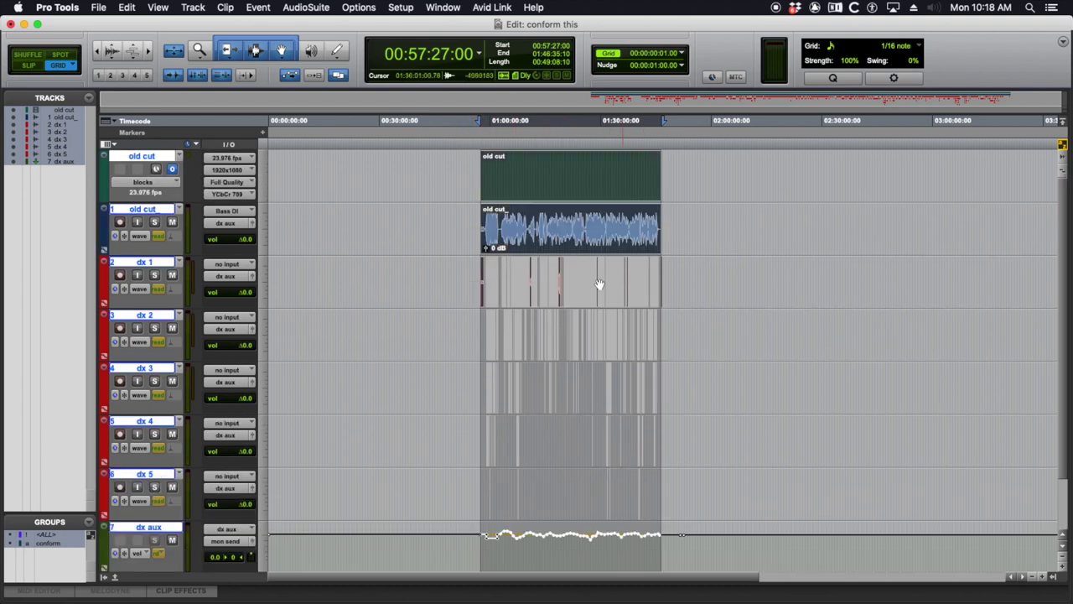
- Suspend the track groups and select only the old cut clip on its video track
{"action": "left_click", "coordinate": [539, 162]}
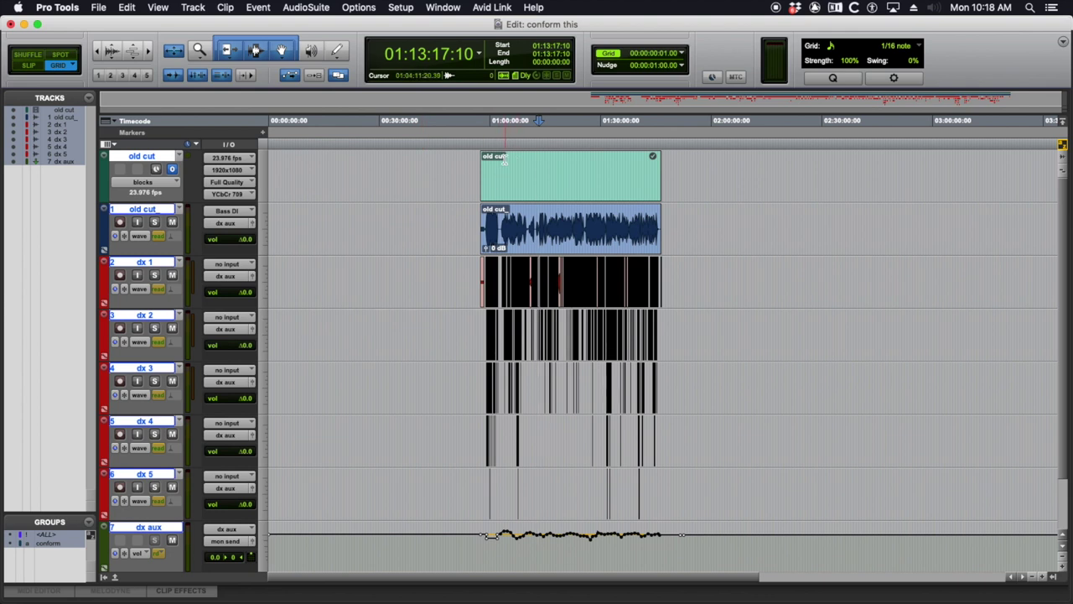
{"action": "left_click", "coordinate": [529, 192]}
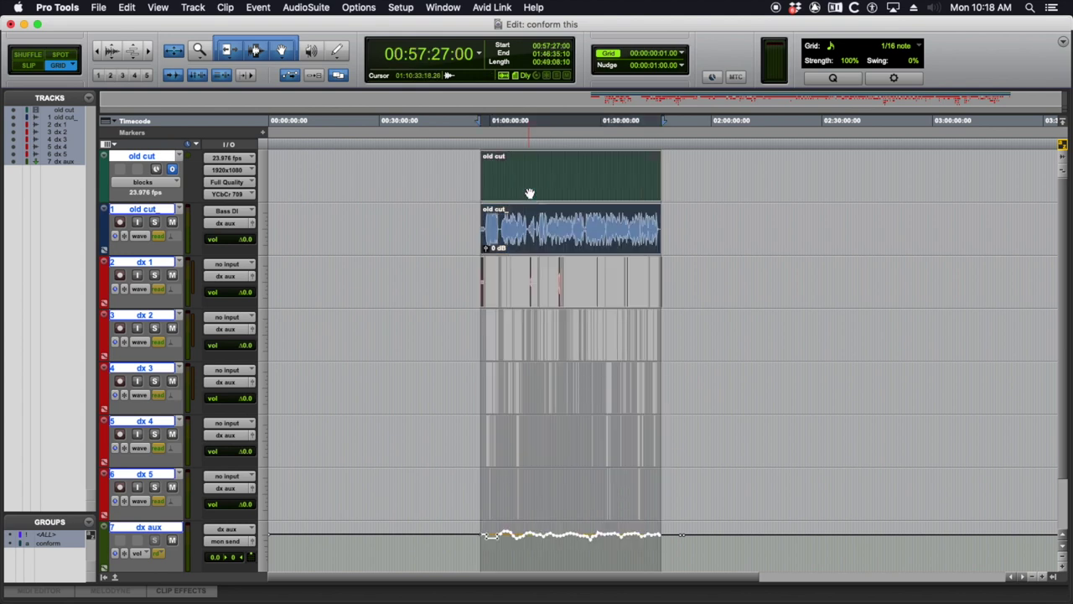
{"action": "left_click", "coordinate": [524, 170]}
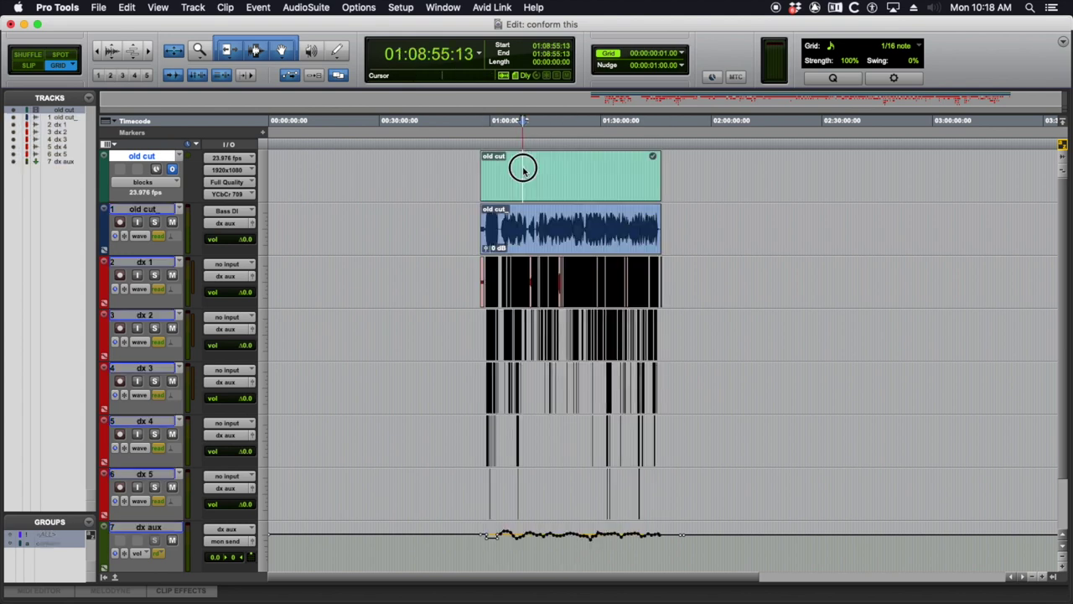
{"action": "left_click", "coordinate": [536, 189]}
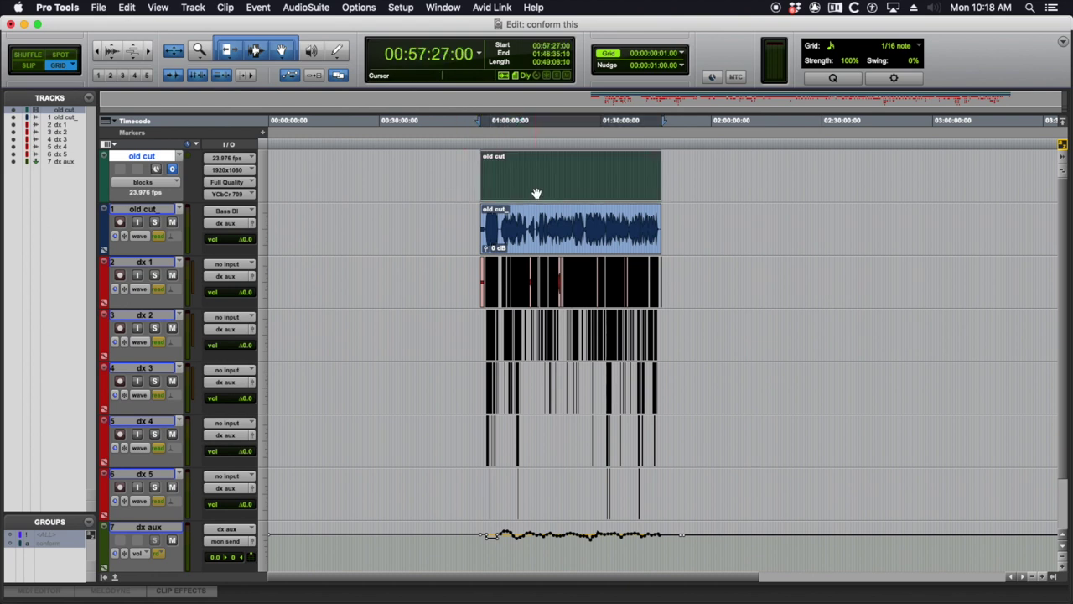
- Import new cut.mov from the New Cut folder onto a new video track at the selection, and move that track above old cut
{"action": "key", "text": "super+alt+shift+i"}
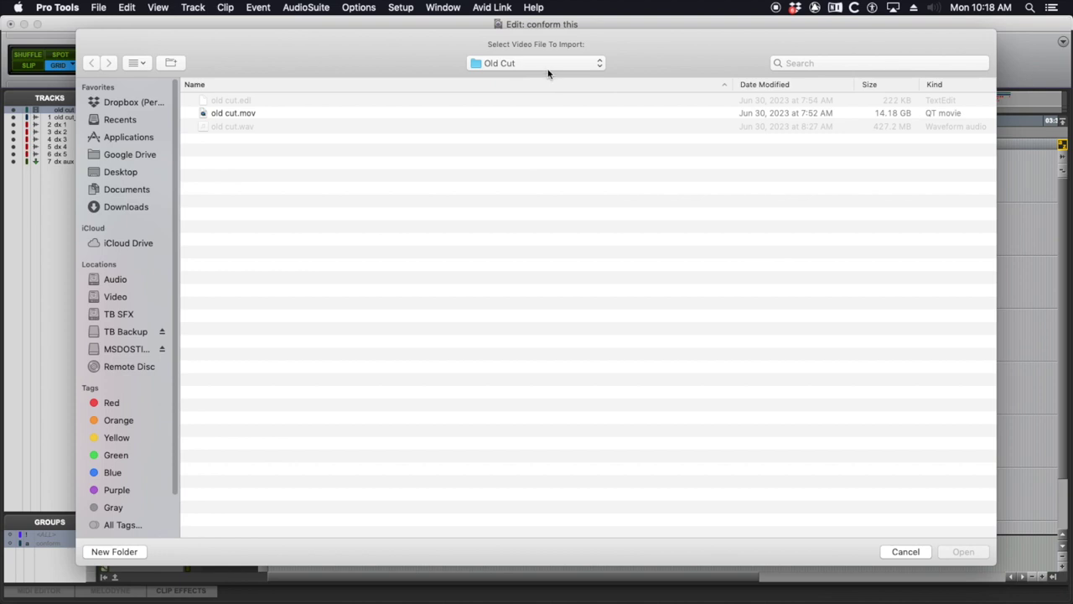
{"action": "left_click", "coordinate": [529, 64]}
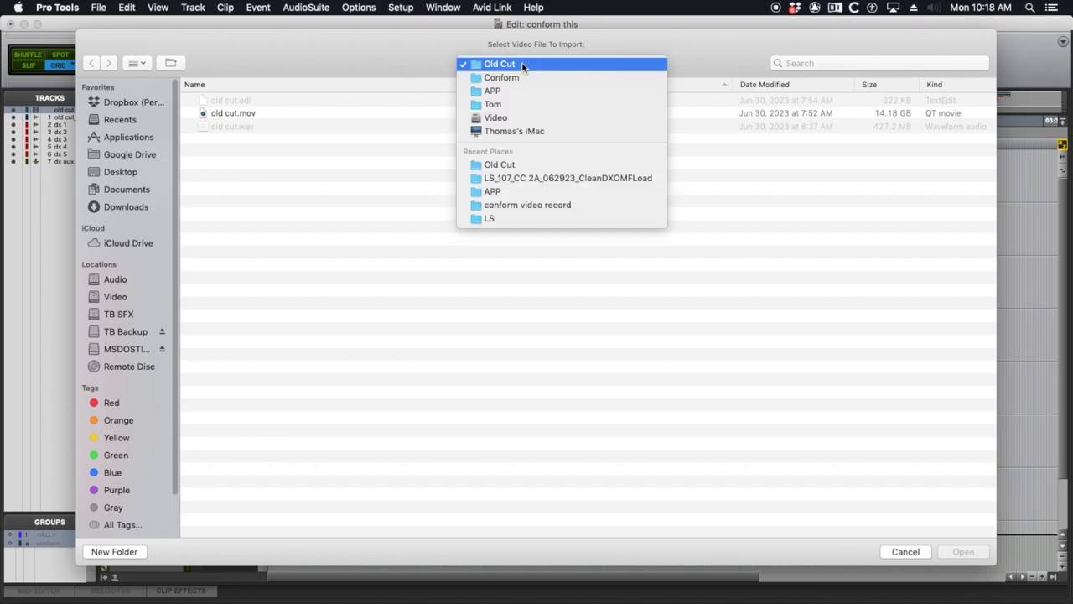
{"action": "left_click", "coordinate": [503, 78]}
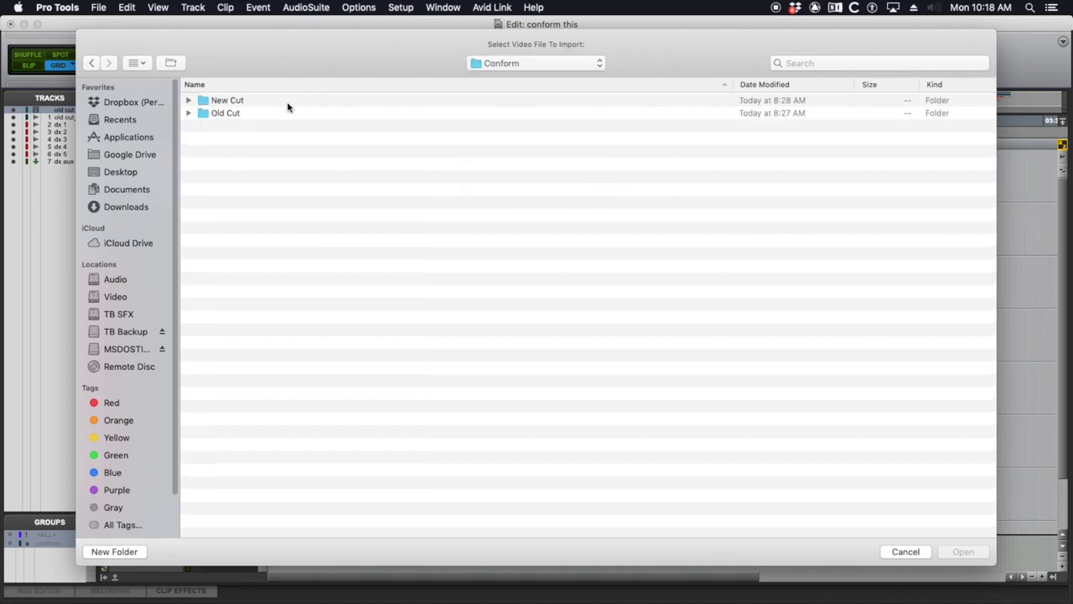
{"action": "double_click", "coordinate": [229, 100]}
{"action": "left_click", "coordinate": [238, 113]}
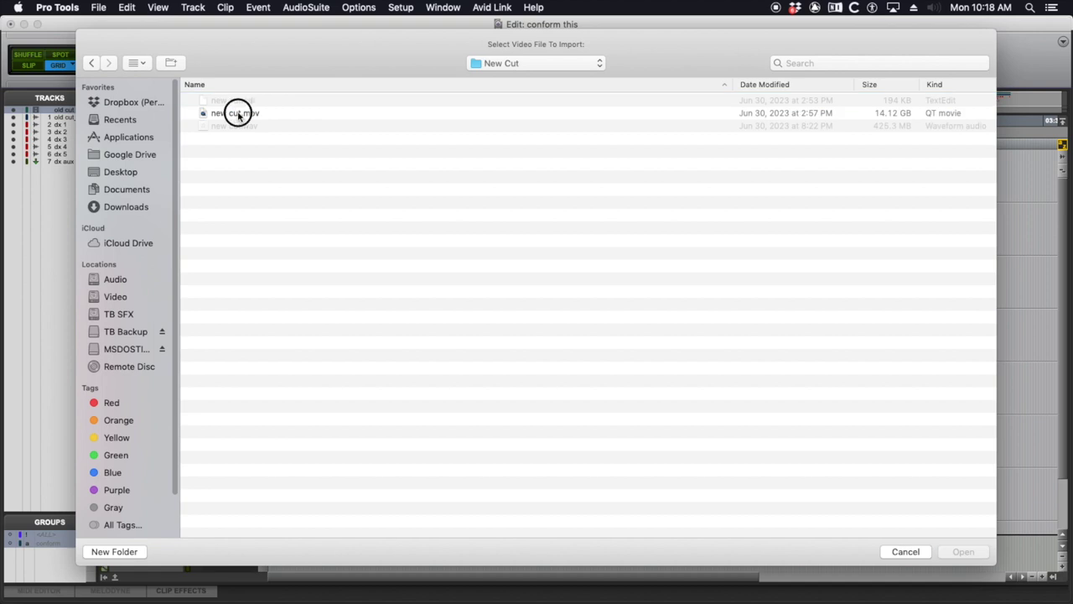
{"action": "key", "text": "Return"}
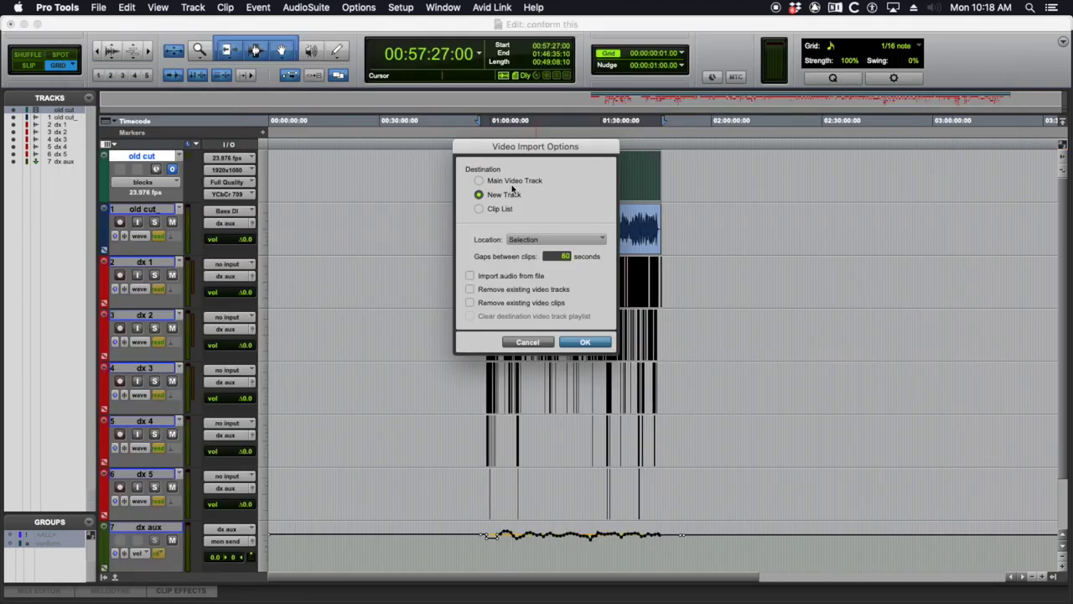
{"action": "left_click", "coordinate": [588, 343]}
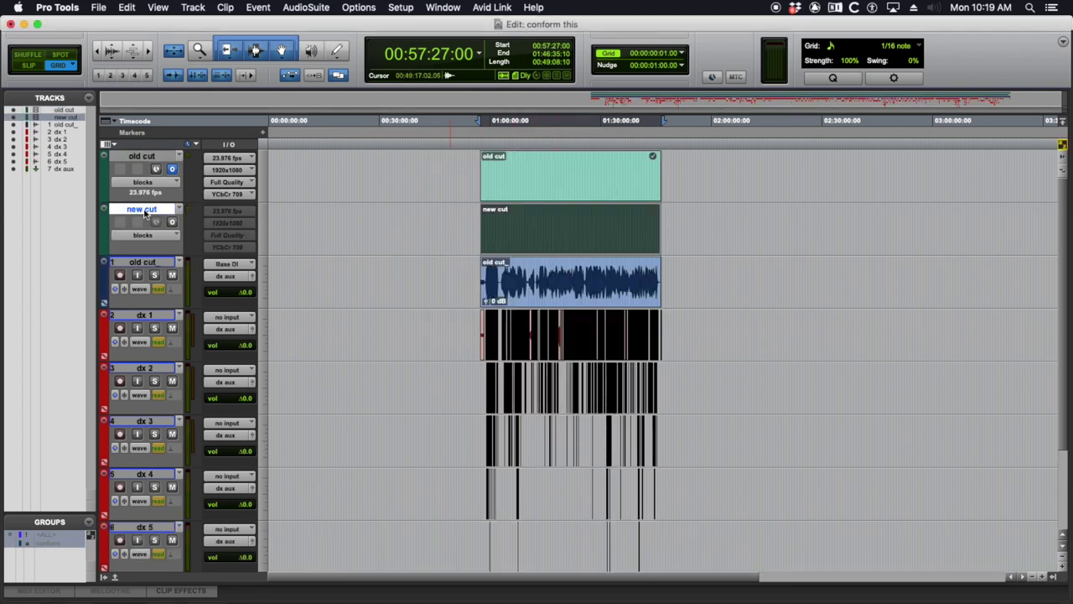
{"action": "left_click_drag", "start_coordinate": [152, 213], "coordinate": [143, 143]}
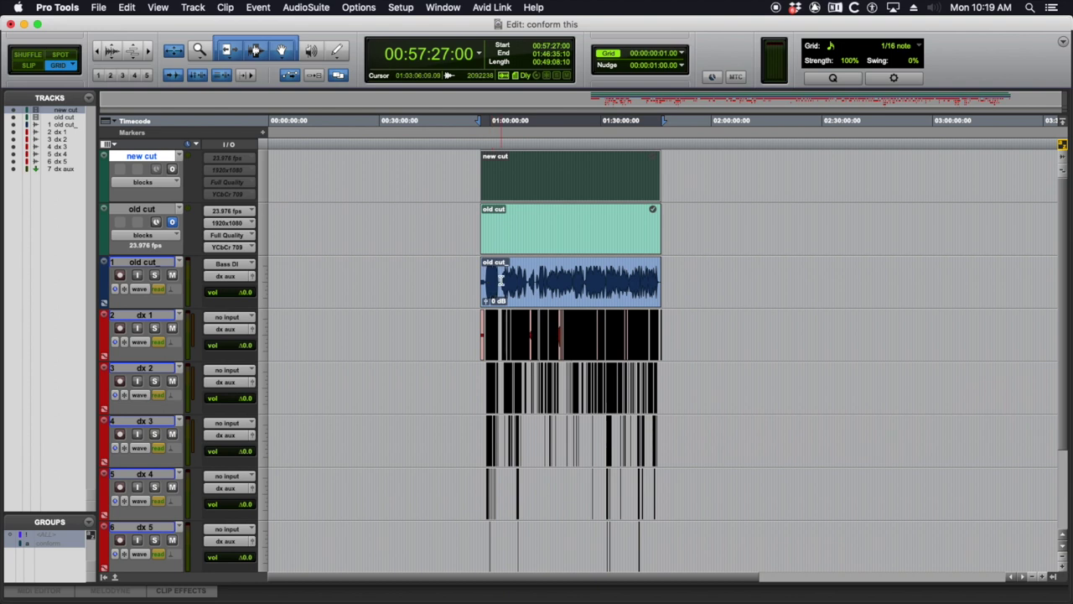
- Import new cut.wav from the New Cut folder onto a new audio track at the selection
{"action": "key", "text": "super+shift+i"}
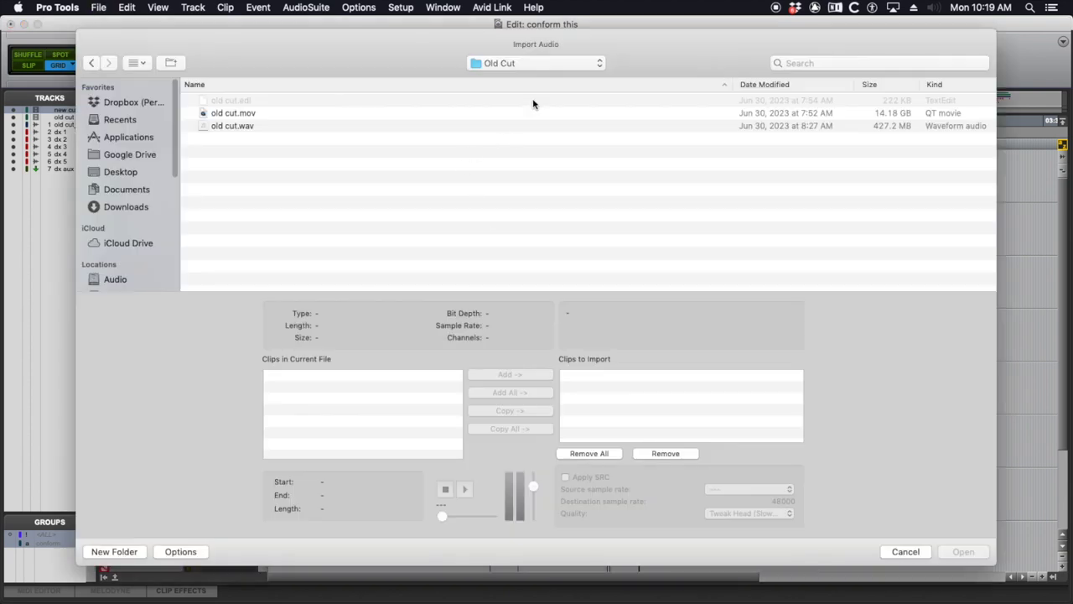
{"action": "left_click", "coordinate": [532, 65]}
{"action": "left_click", "coordinate": [532, 79]}
{"action": "double_click", "coordinate": [227, 100]}
{"action": "left_click", "coordinate": [238, 128]}
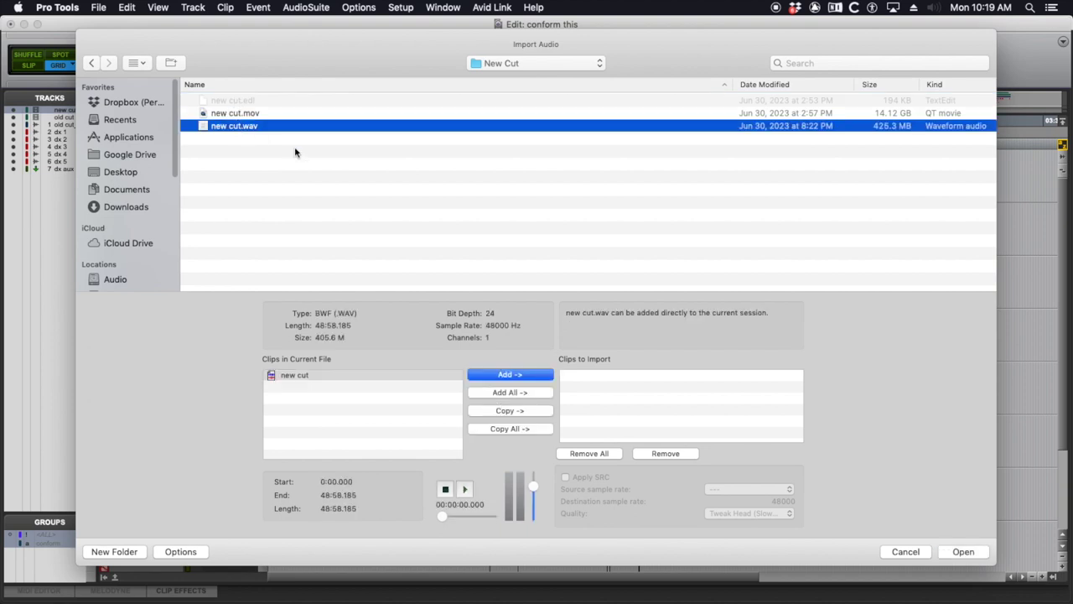
{"action": "left_click", "coordinate": [505, 375]}
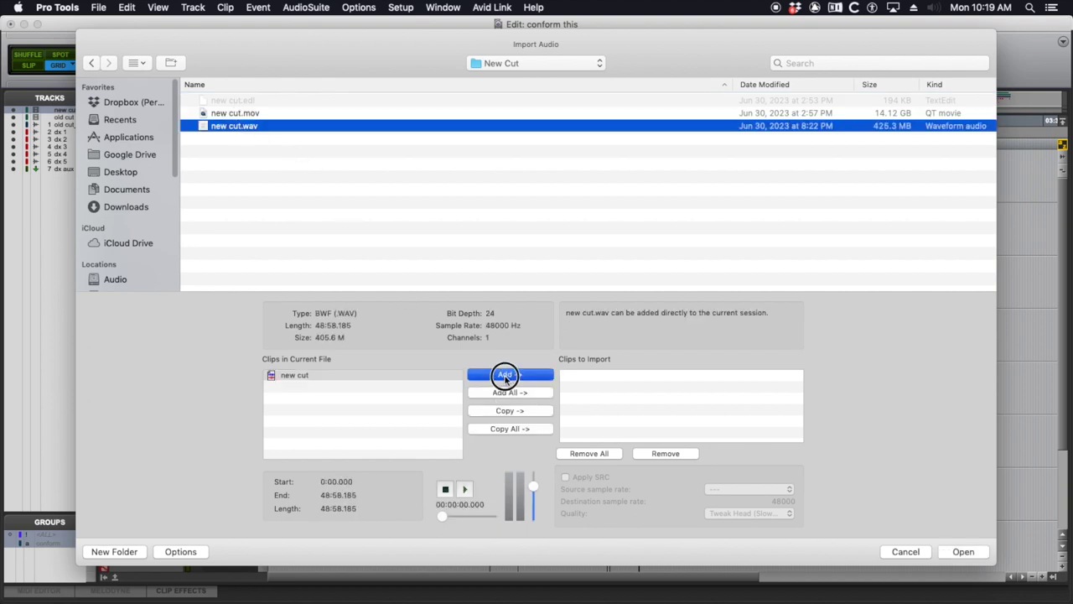
{"action": "left_click", "coordinate": [964, 550]}
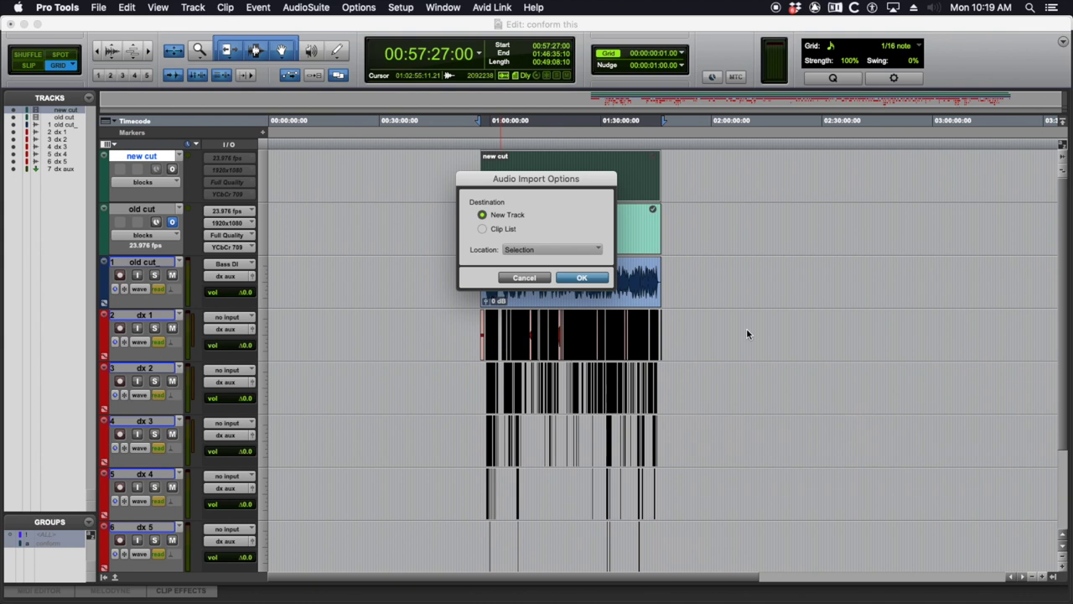
{"action": "left_click", "coordinate": [593, 280]}
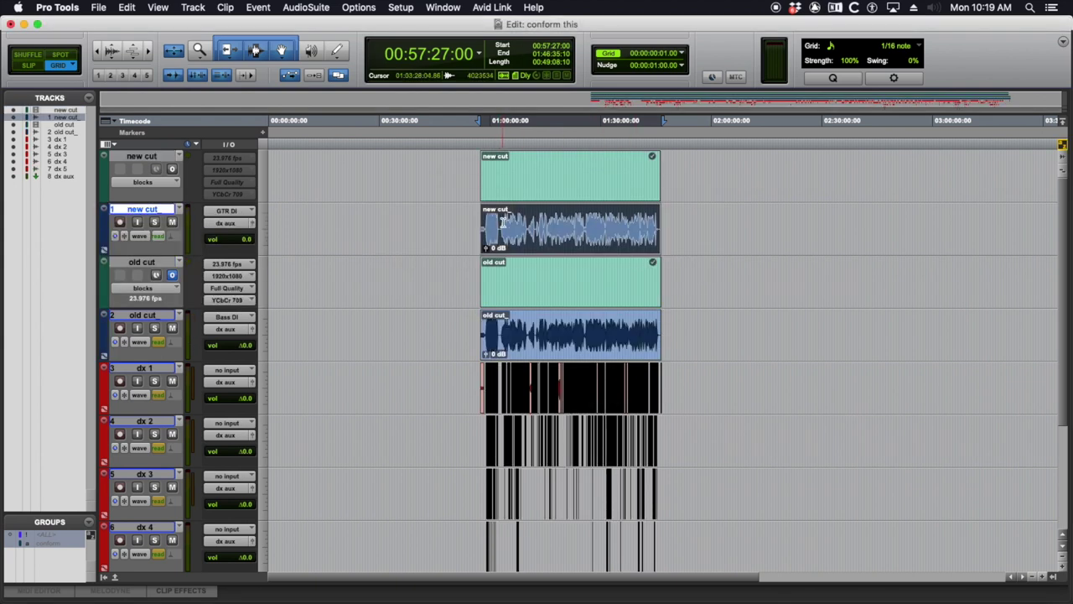
- Compare the new cut and old cut guide waveforms around 01:03:28 and through the following minutes
{"action": "left_click", "coordinate": [504, 222]}
{"action": "key", "text": "super+bracketright"}
{"action": "key", "text": "super+bracketright"}
{"action": "key", "text": "super+bracketright"}
{"action": "key", "text": "super+bracketright"}
{"action": "key", "text": "super+bracketright"}
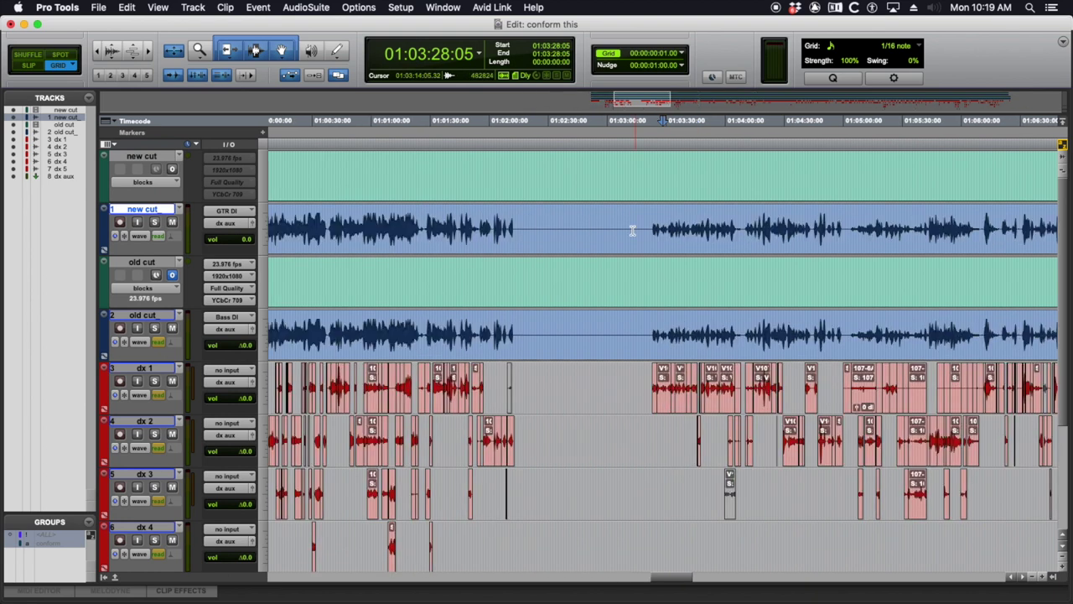
{"action": "key", "text": "super+bracketleft"}
{"action": "key", "text": "super+bracketleft"}
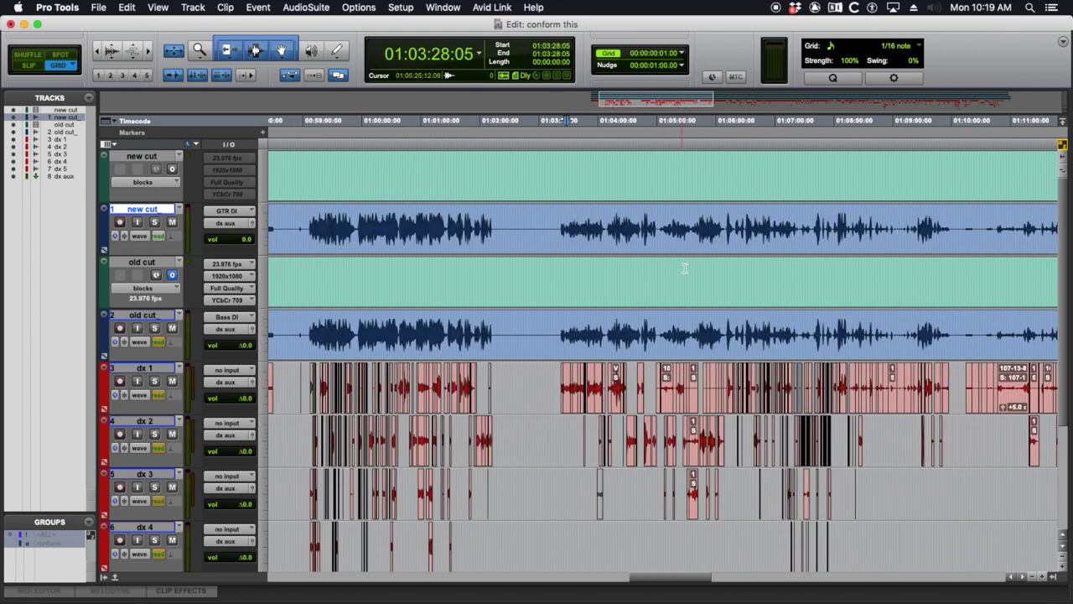
{"action": "scroll", "coordinate": [687, 270], "scroll_direction": "right", "scroll_amount": 10}
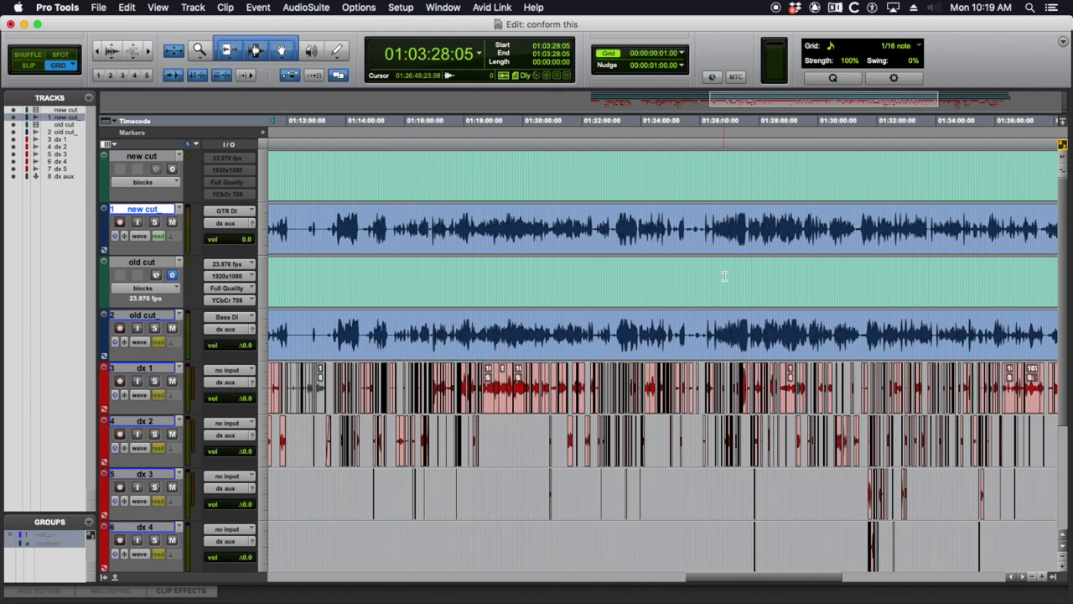
- Compare the positions of matching waveform peaks on the two guide tracks around 01:26:30
{"action": "left_click", "coordinate": [711, 280]}
{"action": "key", "text": "super+bracketright"}
{"action": "key", "text": "super+bracketright"}
{"action": "key", "text": "super+bracketright"}
{"action": "key", "text": "super+bracketright"}
{"action": "scroll", "coordinate": [519, 274], "scroll_direction": "left", "scroll_amount": 10}
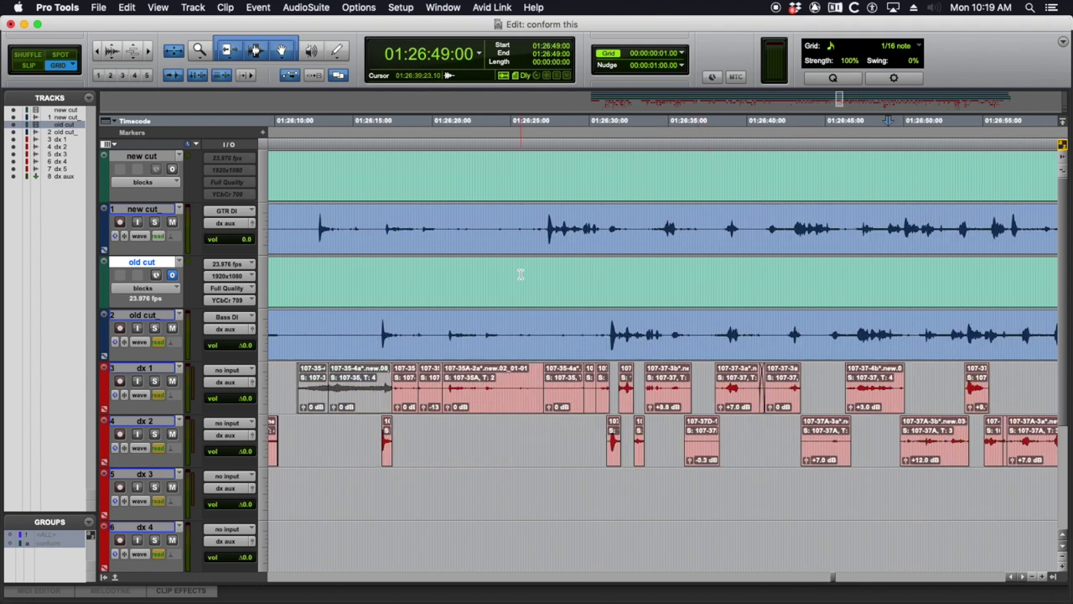
{"action": "key", "text": "super+bracketleft"}
{"action": "key", "text": "super+bracketleft"}
{"action": "scroll", "coordinate": [537, 282], "scroll_direction": "left", "scroll_amount": 15}
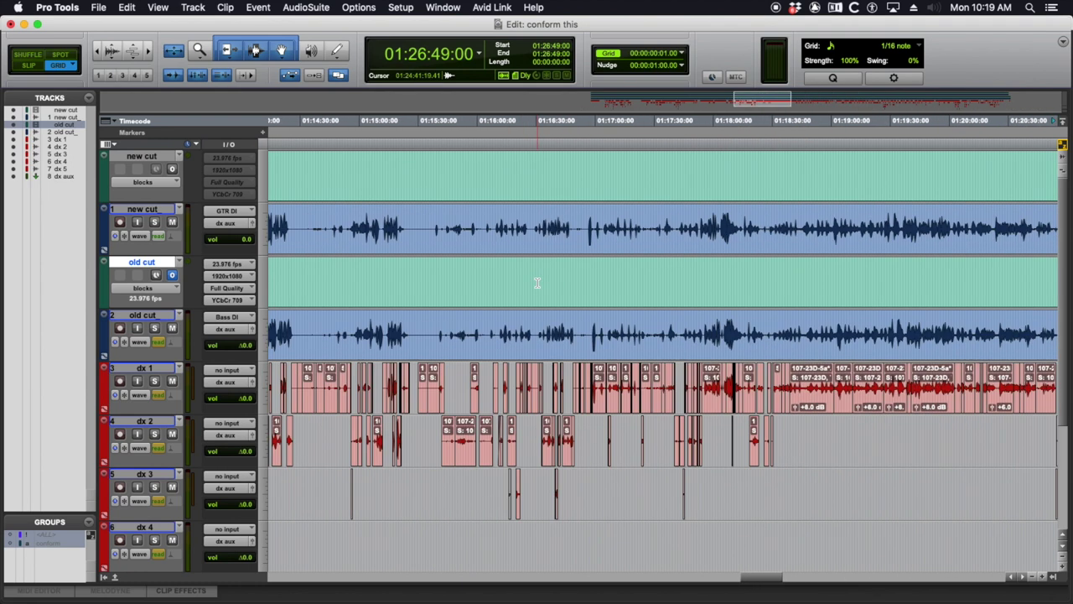
- Select about 3 seconds of old cut at 01:16:56 and examine how its guide waveform lines up with the new cut's
{"action": "left_click", "coordinate": [628, 276]}
{"action": "key", "text": "super+bracketright"}
{"action": "key", "text": "super+bracketright"}
{"action": "key", "text": "super+bracketright"}
{"action": "key", "text": "super+bracketright"}
{"action": "mouse_move", "coordinate": [690, 270]}
{"action": "left_mouse_down"}
{"action": "mouse_move", "coordinate": [556, 270]}
{"action": "mouse_move", "coordinate": [699, 275]}
{"action": "left_mouse_up"}
{"action": "key", "text": "super+alt+bracketleft"}
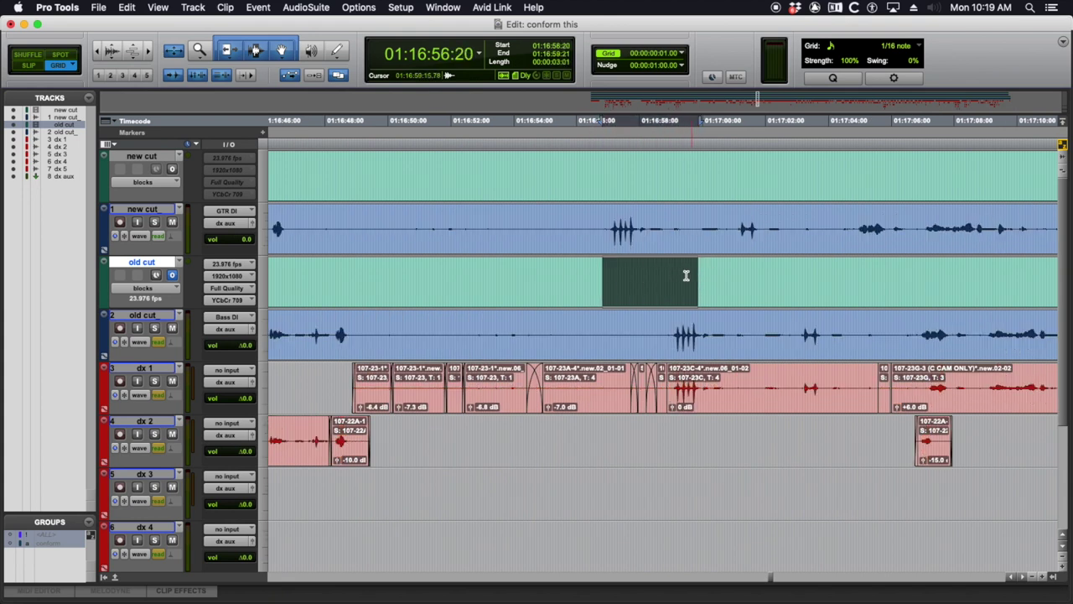
{"action": "left_click", "coordinate": [684, 275]}
{"action": "key", "text": "super+bracketleft"}
{"action": "key", "text": "super+bracketleft"}
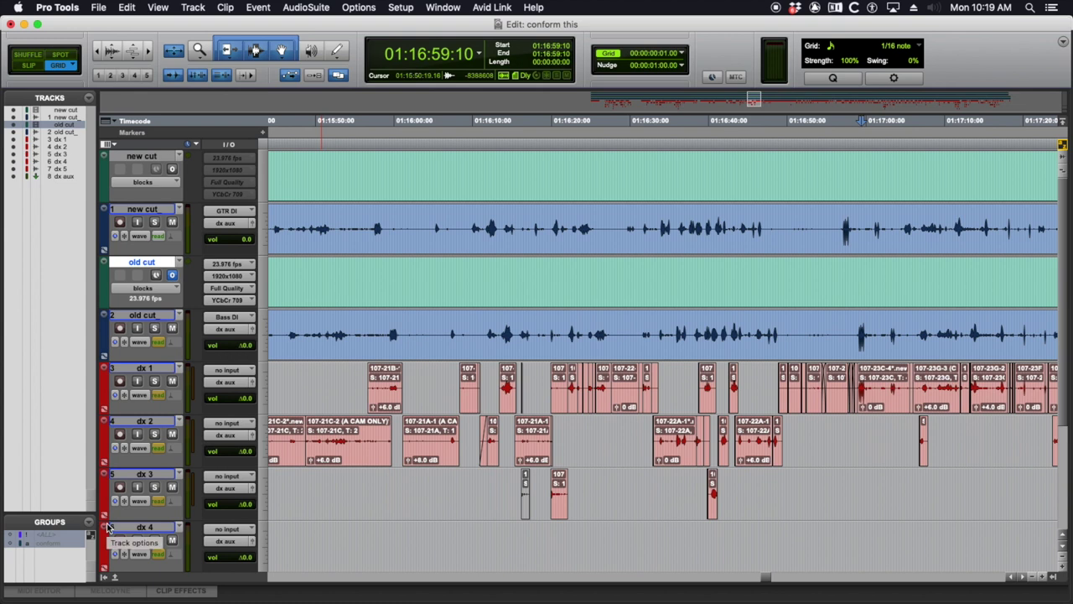
- Reactivate only the conform group and select a short range near 01:15:51 across old cut and the dialogue tracks
{"action": "left_click_drag", "start_coordinate": [353, 273], "coordinate": [379, 269]}
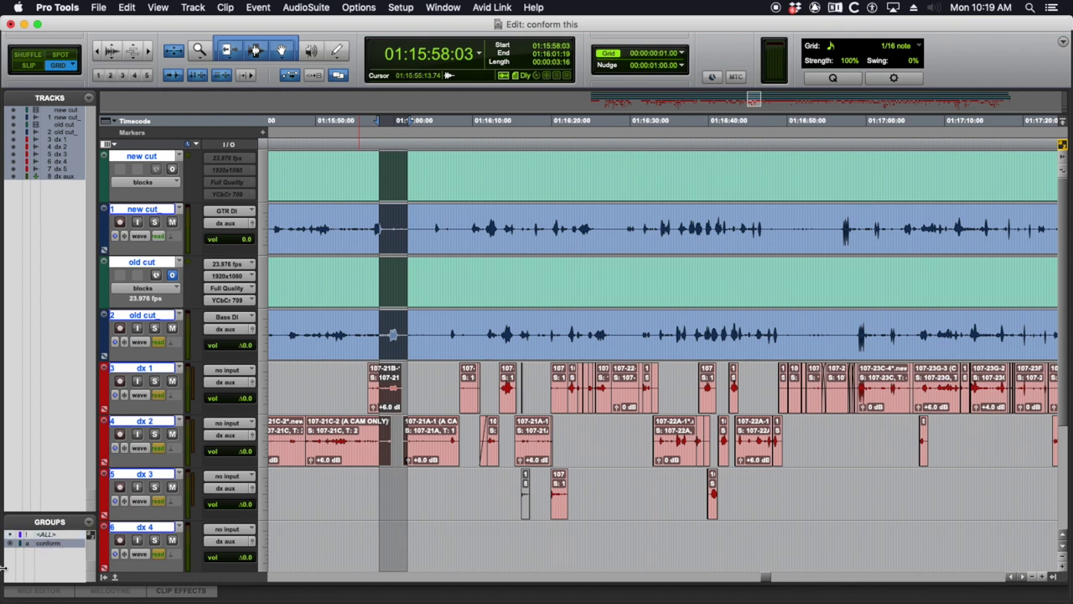
{"action": "mouse_move", "coordinate": [348, 277]}
{"action": "left_mouse_down"}
{"action": "mouse_move", "coordinate": [376, 276]}
{"action": "mouse_move", "coordinate": [367, 277]}
{"action": "left_mouse_up"}
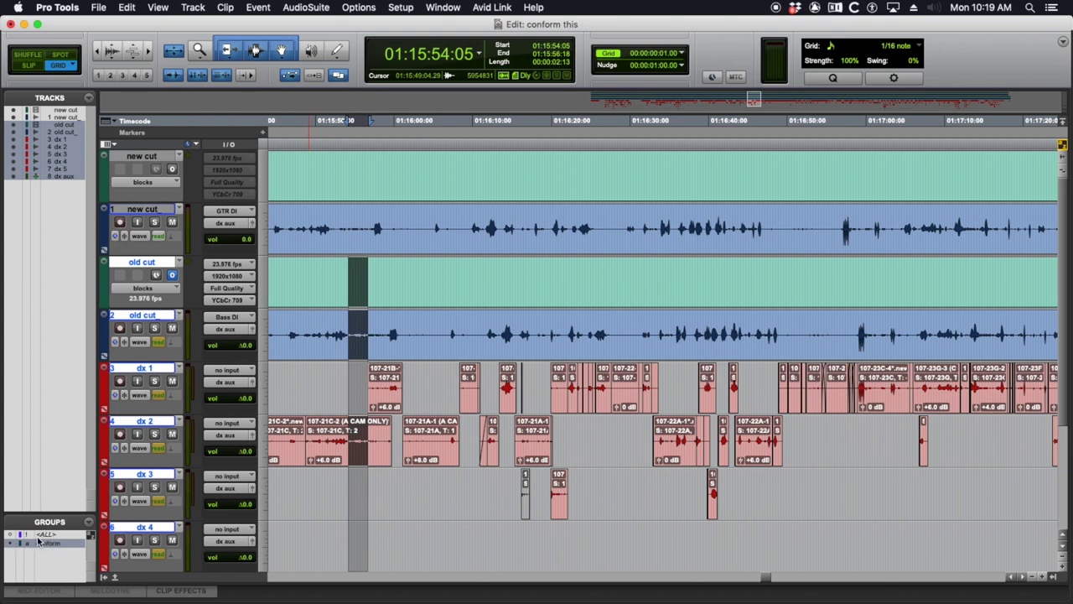
{"action": "left_click_drag", "start_coordinate": [325, 281], "coordinate": [343, 281]}
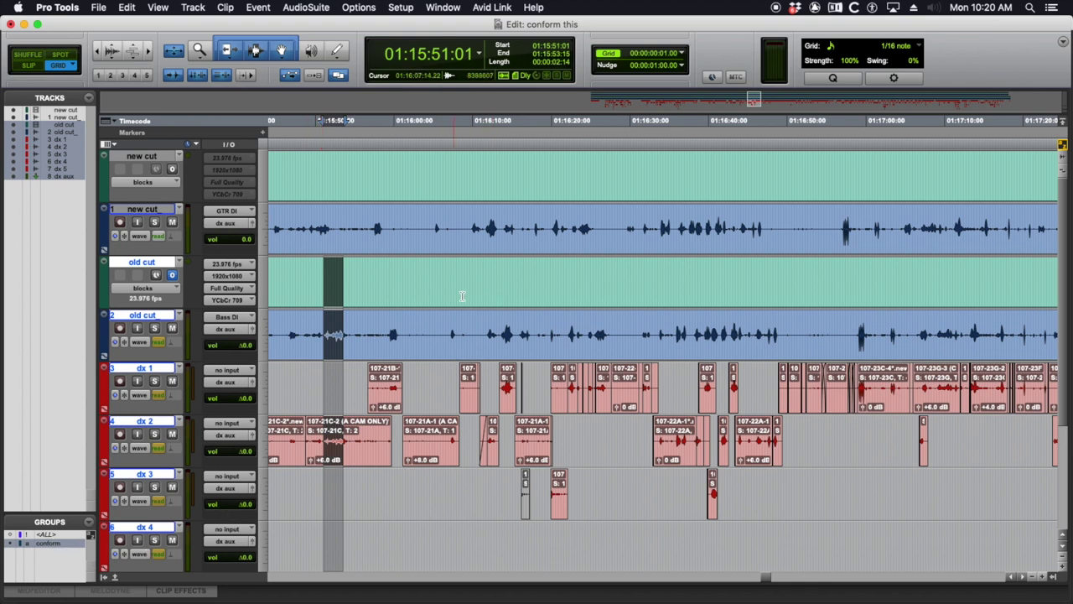
- Enlarge the audio waveforms and compare the two cuts' guide tracks closely around 01:01:29, near the start of the program
{"action": "key", "text": "r"}
{"action": "key", "text": "r"}
{"action": "key", "text": "r"}
{"action": "scroll", "coordinate": [469, 285], "scroll_direction": "left", "scroll_amount": 10}
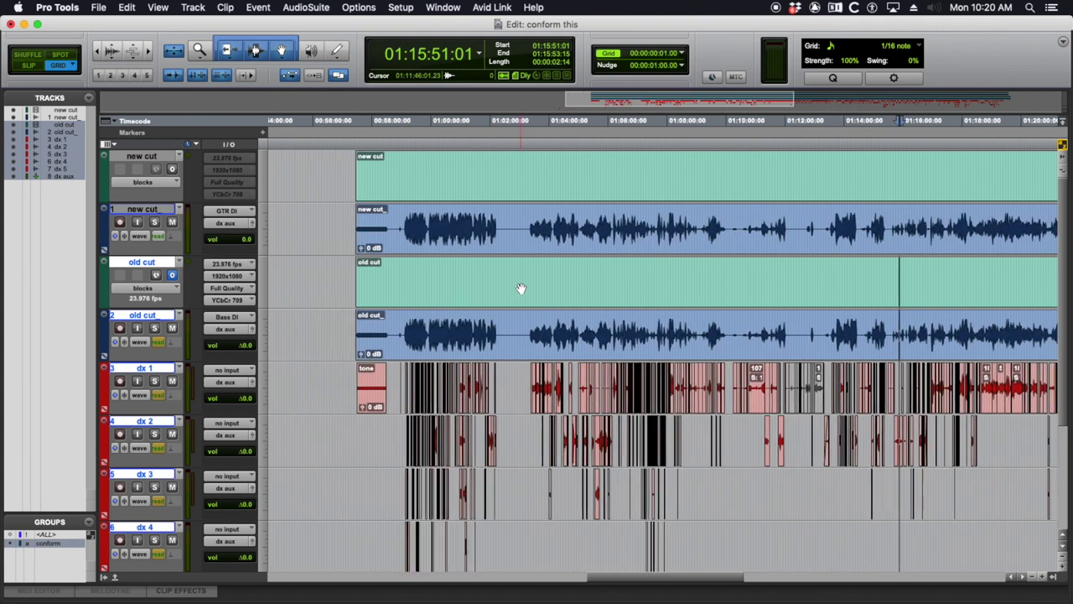
{"action": "left_click", "coordinate": [474, 277]}
{"action": "key", "text": "t"}
{"action": "key", "text": "t"}
{"action": "key", "text": "t"}
{"action": "key", "text": "t"}
{"action": "key", "text": "t"}
{"action": "key", "text": "t"}
{"action": "key", "text": "t"}
{"action": "key", "text": "r"}
{"action": "key", "text": "super+alt+]"}
{"action": "key", "text": "super+alt+]"}
{"action": "key", "text": "super+alt+]"}
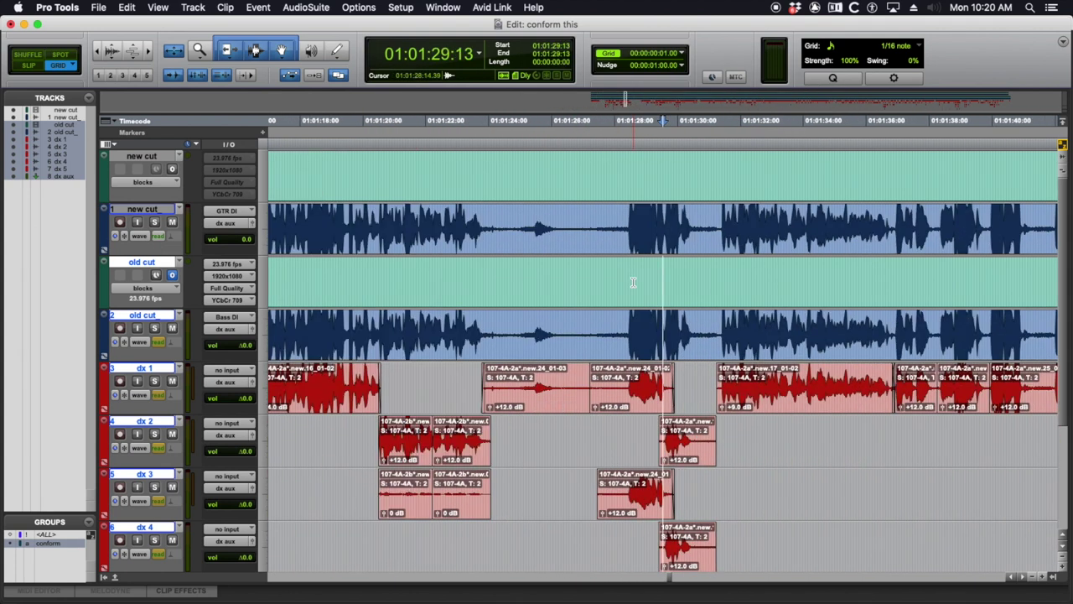
- Check the sync between both guide tracks from 01:01:30 onward, examining the transient near 01:01:51 at frame level
{"action": "left_click", "coordinate": [697, 270]}
{"action": "key", "text": "super+alt+bracketleft"}
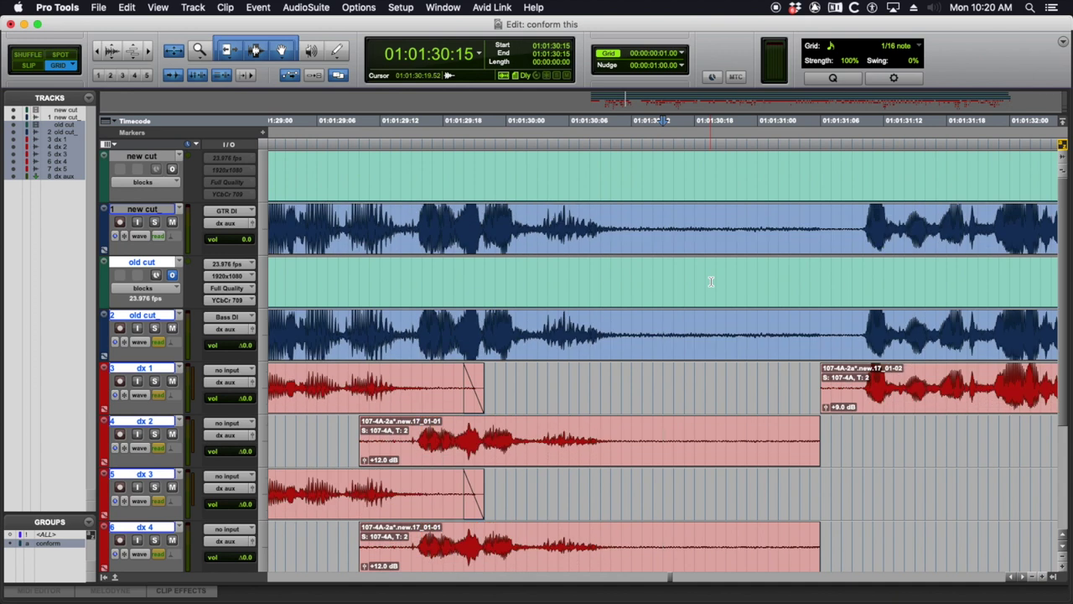
{"action": "scroll", "coordinate": [520, 259], "scroll_direction": "up", "scroll_amount": 4}
{"action": "scroll", "coordinate": [621, 294], "scroll_direction": "right", "scroll_amount": 5}
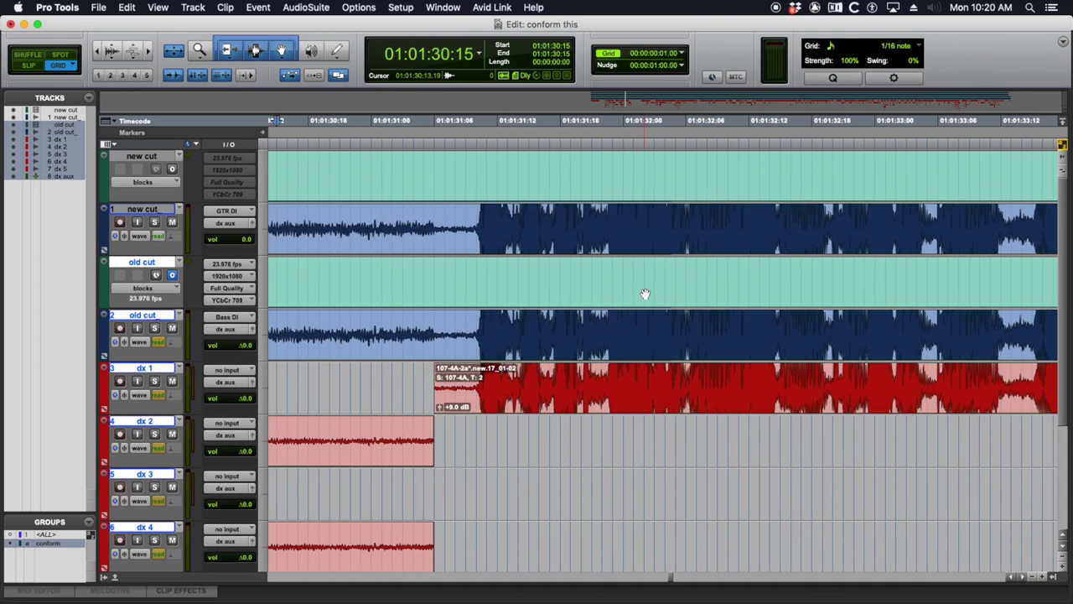
{"action": "scroll", "coordinate": [635, 294], "scroll_direction": "down", "scroll_amount": 2}
{"action": "scroll", "coordinate": [635, 294], "scroll_direction": "right", "scroll_amount": 10}
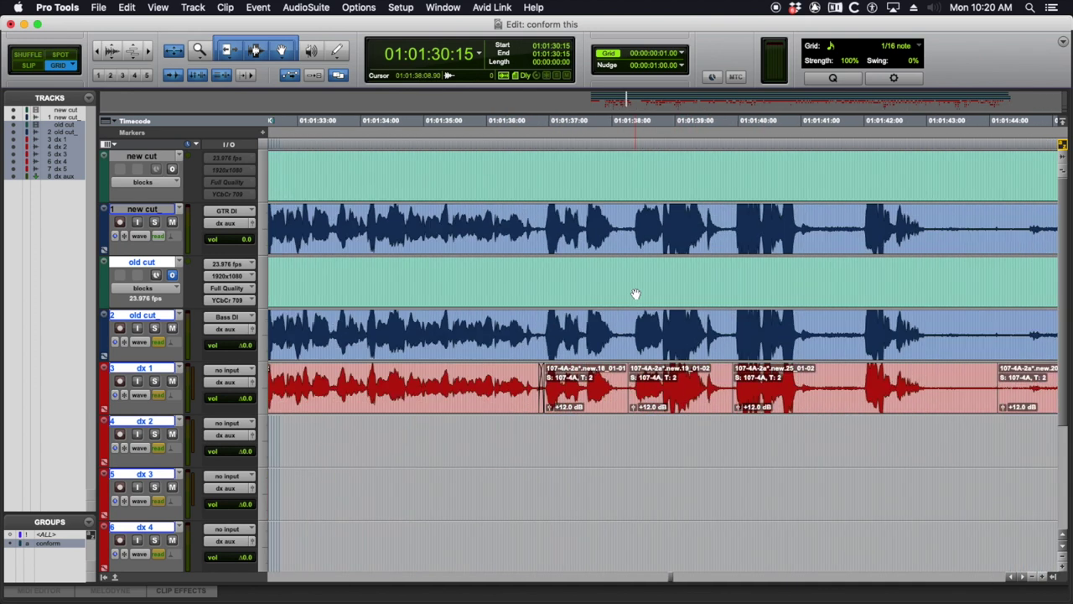
{"action": "left_click", "coordinate": [536, 265]}
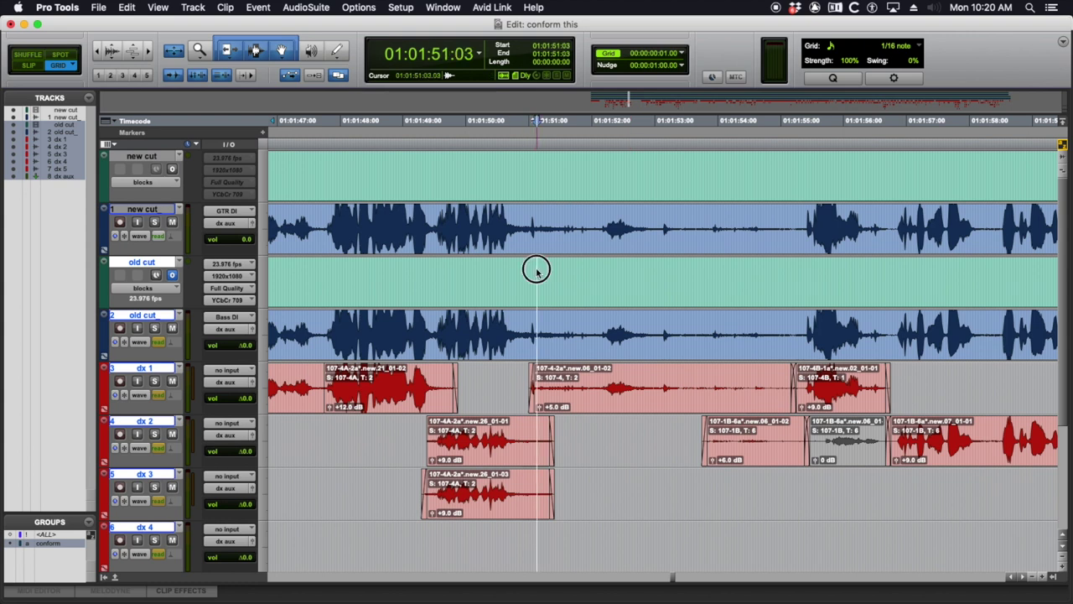
{"action": "key", "text": "super+bracketright"}
{"action": "key", "text": "super+bracketright"}
{"action": "key", "text": "super+bracketright"}
{"action": "key", "text": "super+bracketright"}
{"action": "key", "text": "super+bracketright"}
{"action": "key", "text": "super+bracketright"}
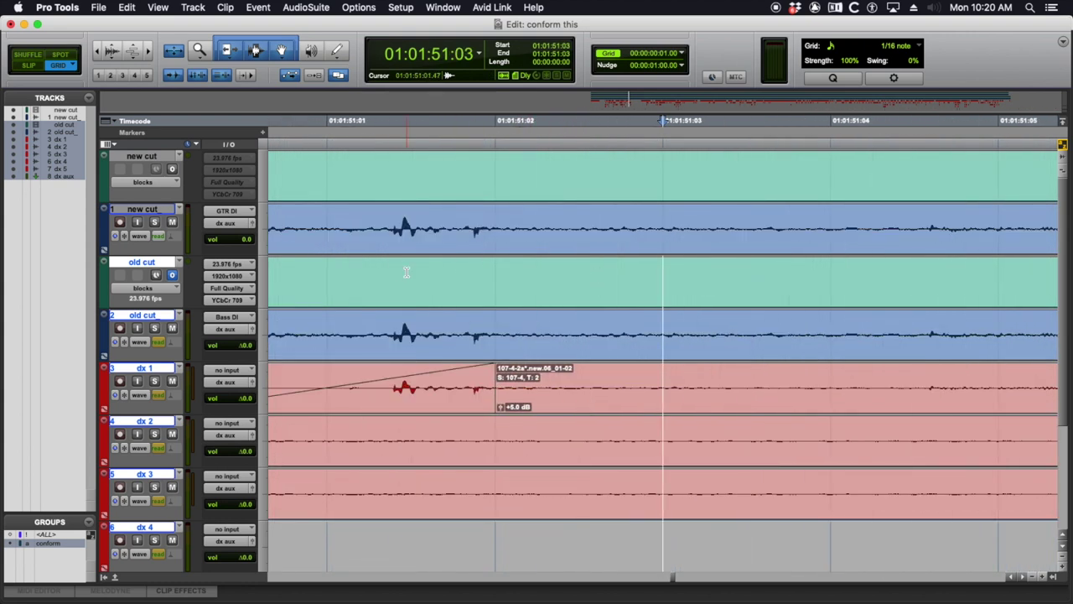
{"action": "key", "text": "super+bracketleft"}
{"action": "key", "text": "super+bracketleft"}
{"action": "key", "text": "super+bracketleft"}
{"action": "key", "text": "super+bracketleft"}
{"action": "key", "text": "super+bracketleft"}
{"action": "key", "text": "super+bracketleft"}
{"action": "key", "text": "super+bracketleft"}
{"action": "key", "text": "super+bracketleft"}
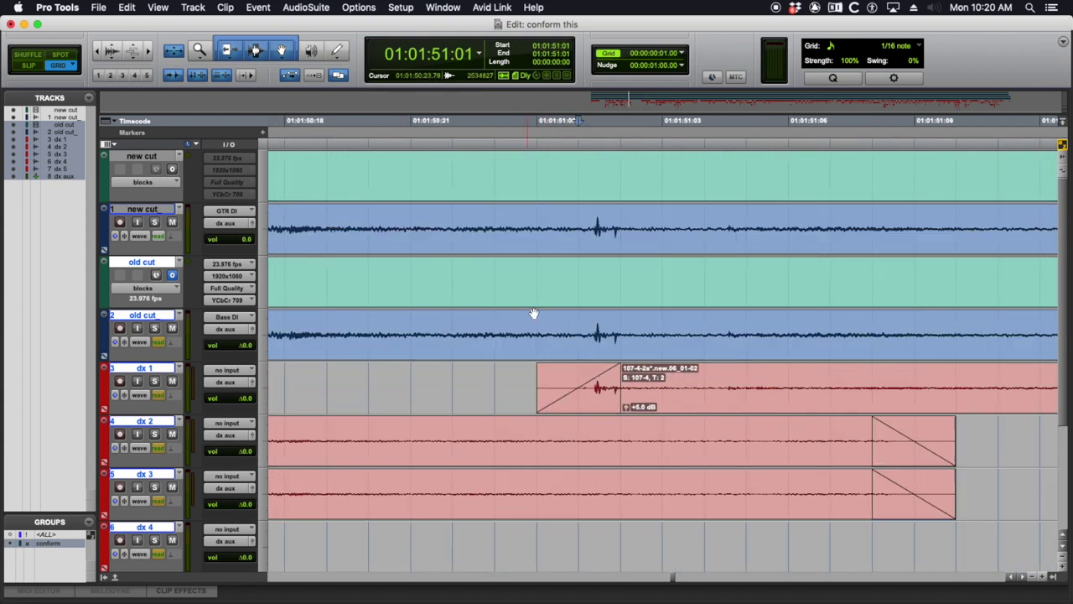
{"action": "key", "text": "super+bracketleft"}
{"action": "scroll", "coordinate": [836, 292], "scroll_direction": "right", "scroll_amount": 3}
- Select a short range of the conform group around 01:02:12 and compare where the dialogue ends in both cuts
{"action": "left_click", "coordinate": [774, 267]}
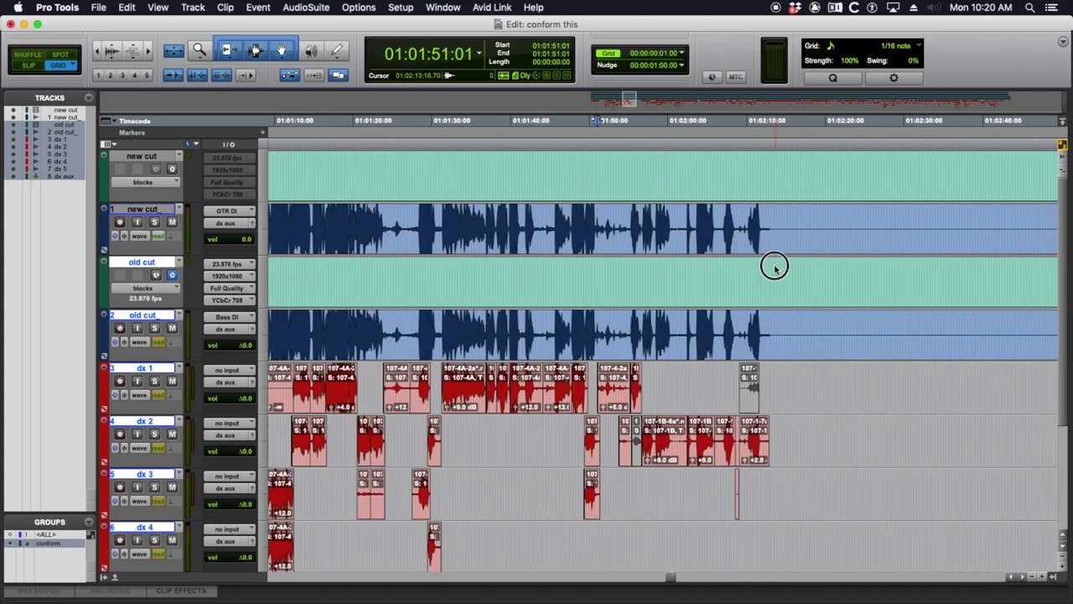
{"action": "key", "text": "super+bracketright"}
{"action": "key", "text": "super+bracketright"}
{"action": "key", "text": "super+bracketright"}
{"action": "left_click_drag", "start_coordinate": [595, 275], "coordinate": [637, 277]}
{"action": "key", "text": "super+bracketleft"}
{"action": "key", "text": "super+bracketleft"}
{"action": "key", "text": "super+bracketleft"}
{"action": "key", "text": "super+bracketleft"}
{"action": "key", "text": "super+bracketleft"}
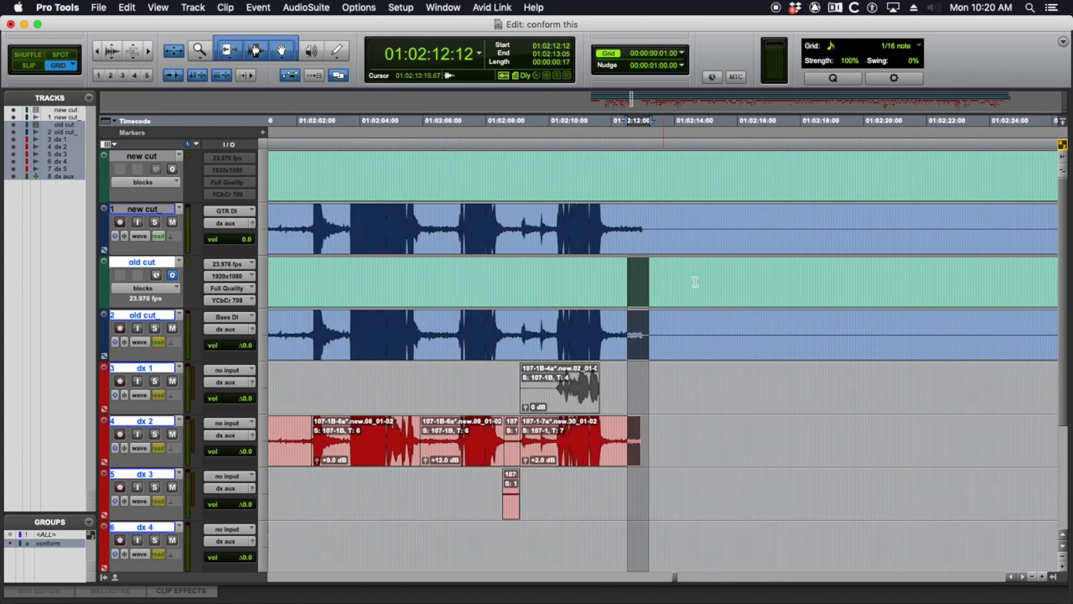
- Compare the new cut and old cut guide waveforms from the dialogue around 01:03:31 through 01:03:55
{"action": "left_click", "coordinate": [838, 275]}
{"action": "key", "text": "super+bracketright"}
{"action": "key", "text": "super+bracketright"}
{"action": "key", "text": "super+bracketright"}
{"action": "key", "text": "super+bracketright"}
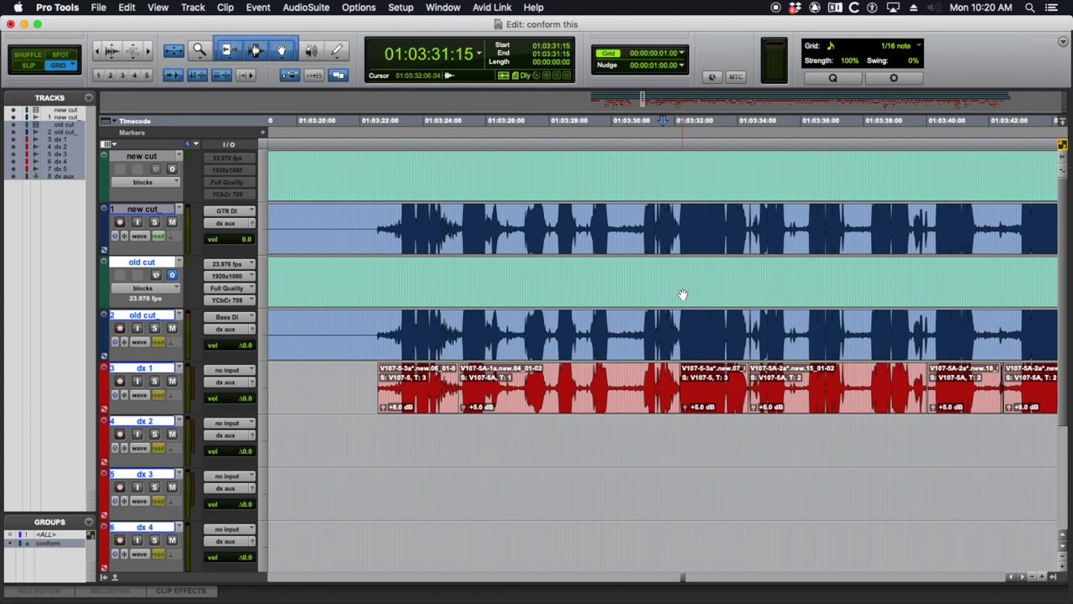
{"action": "scroll", "coordinate": [682, 295], "scroll_direction": "right", "scroll_amount": 10}
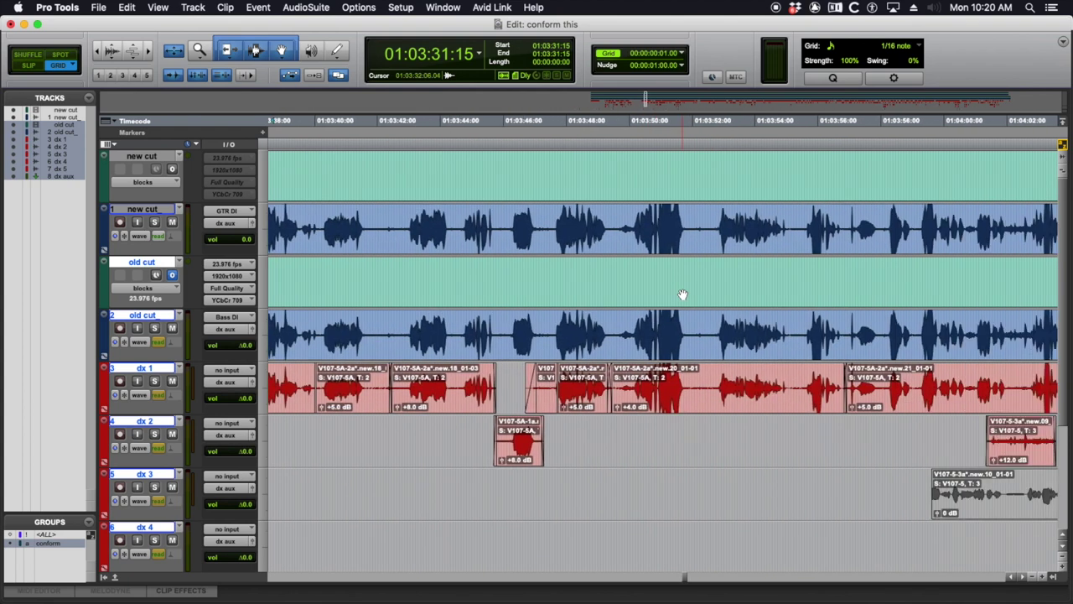
{"action": "scroll", "coordinate": [679, 285], "scroll_direction": "right", "scroll_amount": 1}
{"action": "left_click", "coordinate": [674, 275]}
{"action": "scroll", "coordinate": [696, 276], "scroll_direction": "right", "scroll_amount": 3}
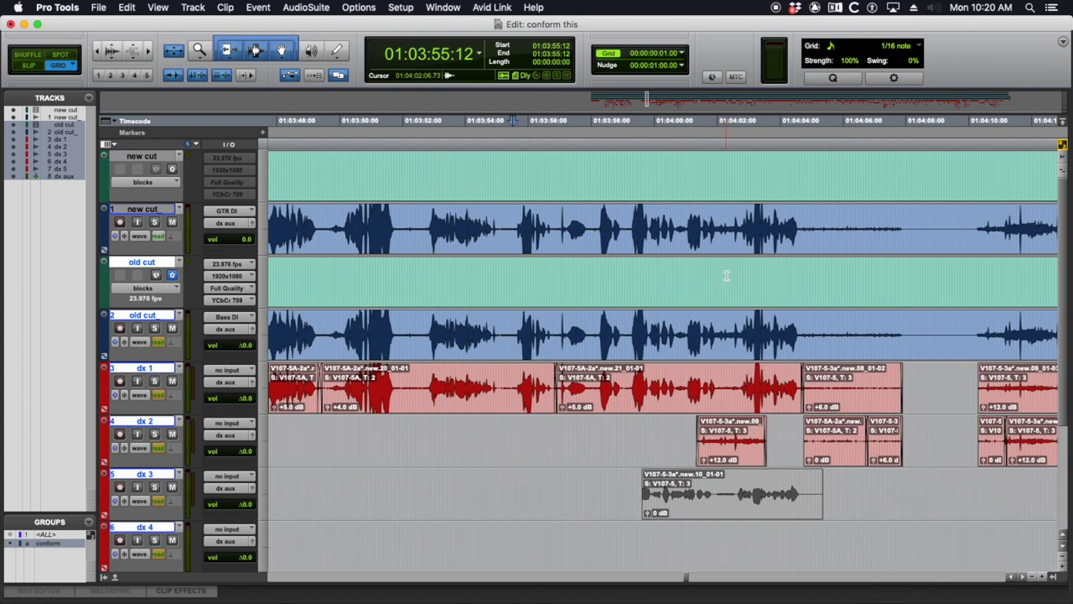
- Examine the guide tracks' alignment around 01:04:02 and at the dialogue entry near 01:04:10
{"action": "left_click", "coordinate": [717, 276]}
{"action": "key", "text": "super+bracketright"}
{"action": "key", "text": "super+bracketright"}
{"action": "key", "text": "super+bracketright"}
{"action": "key", "text": "super+bracketleft"}
{"action": "key", "text": "super+bracketleft"}
{"action": "key", "text": "super+bracketleft"}
{"action": "scroll", "coordinate": [843, 289], "scroll_direction": "right", "scroll_amount": 4}
{"action": "left_click_drag", "start_coordinate": [587, 275], "coordinate": [604, 277]}
{"action": "left_click", "coordinate": [604, 276]}
{"action": "scroll", "coordinate": [603, 273], "scroll_direction": "right", "scroll_amount": 3}
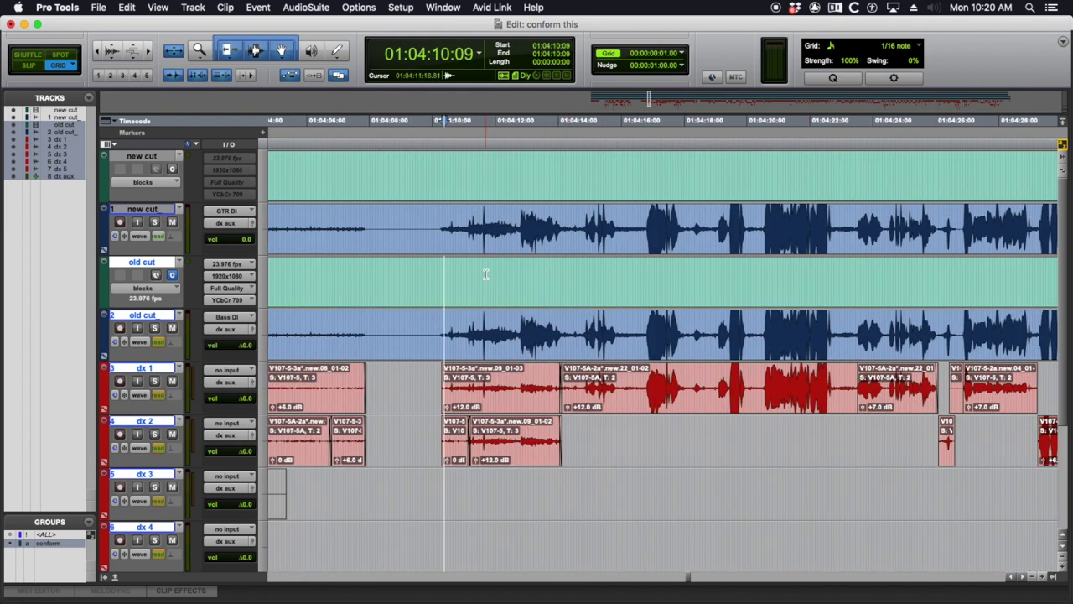
- Compare the new cut and old cut guide waveforms from 01:04:10 through 01:09:32 for sync differences
{"action": "scroll", "coordinate": [485, 274], "scroll_direction": "right", "scroll_amount": 20}
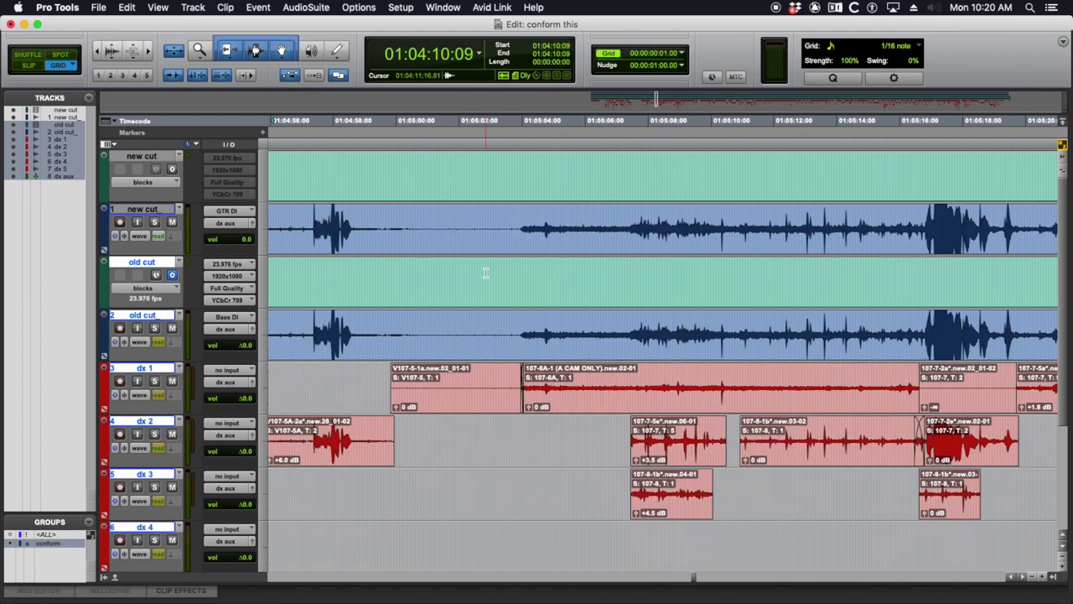
{"action": "scroll", "coordinate": [539, 273], "scroll_direction": "right", "scroll_amount": 12}
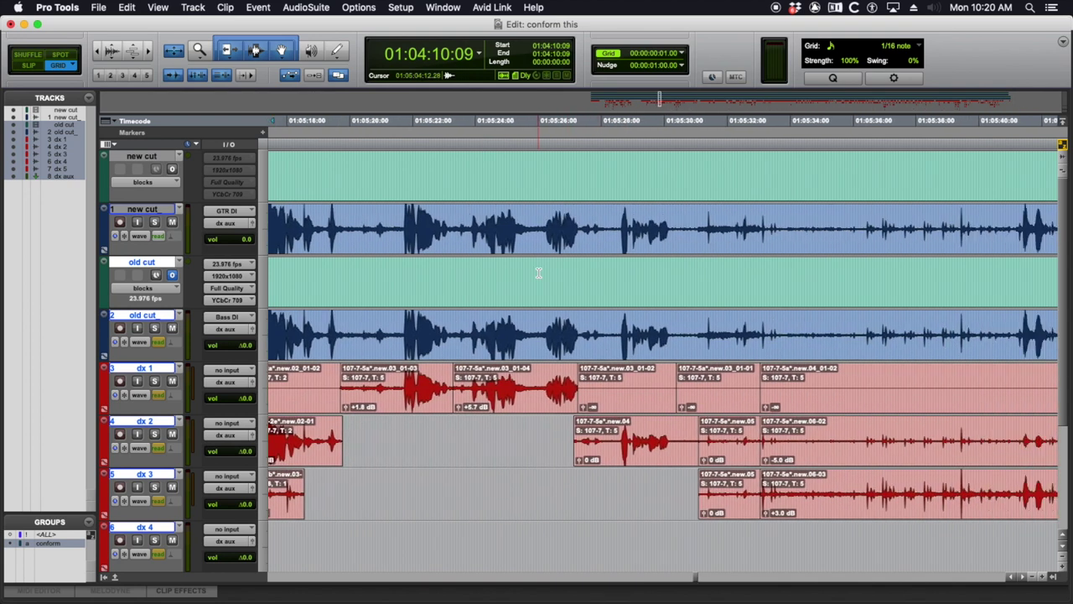
{"action": "scroll", "coordinate": [538, 273], "scroll_direction": "right", "scroll_amount": 10}
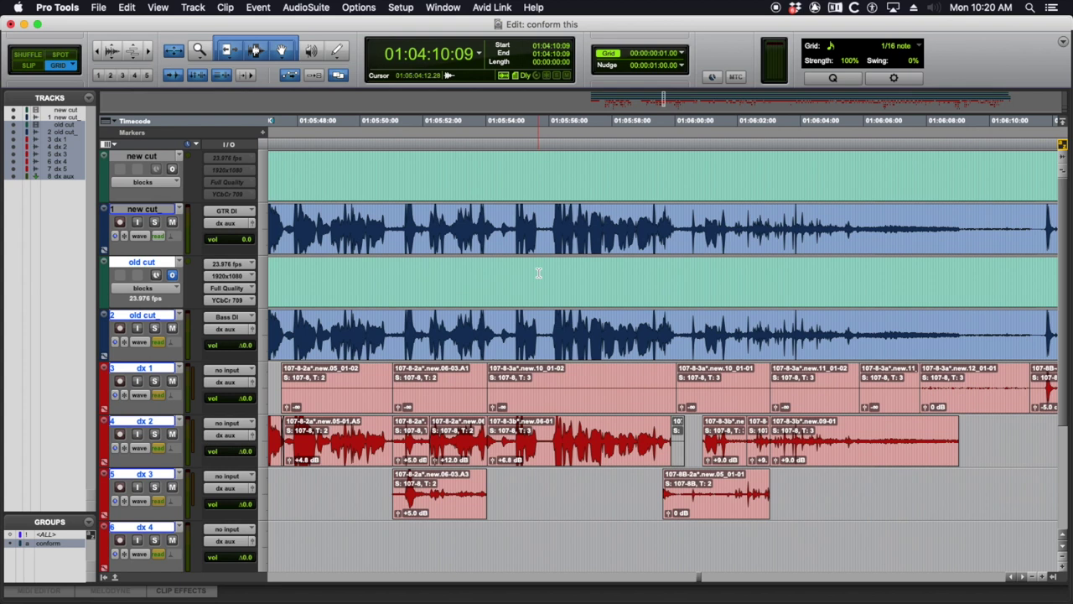
{"action": "scroll", "coordinate": [538, 274], "scroll_direction": "right", "scroll_amount": 5}
{"action": "scroll", "coordinate": [529, 264], "scroll_direction": "right", "scroll_amount": 10}
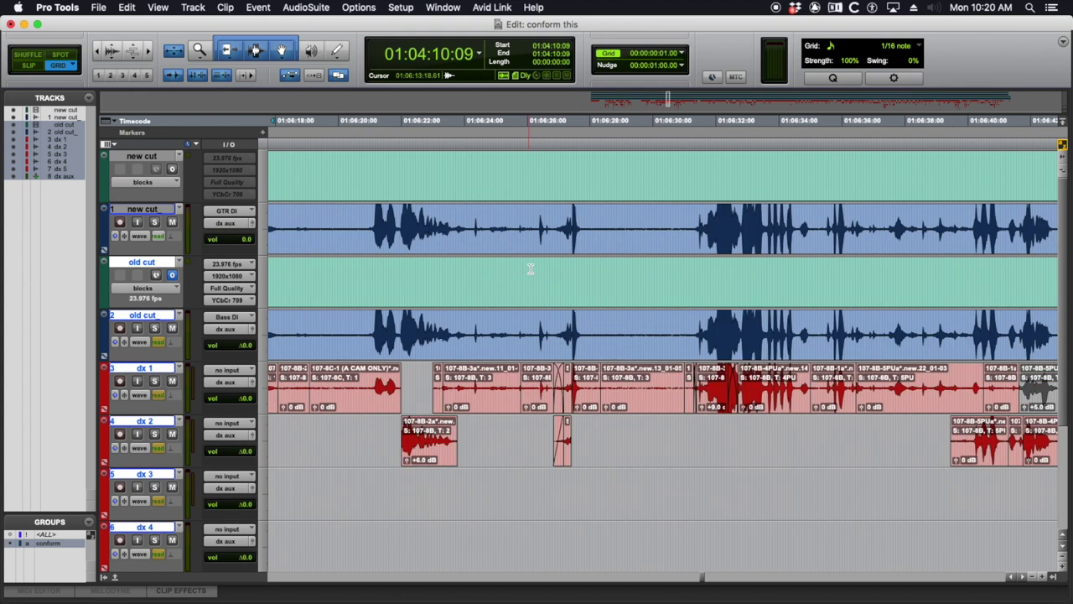
{"action": "scroll", "coordinate": [531, 269], "scroll_direction": "right", "scroll_amount": 3}
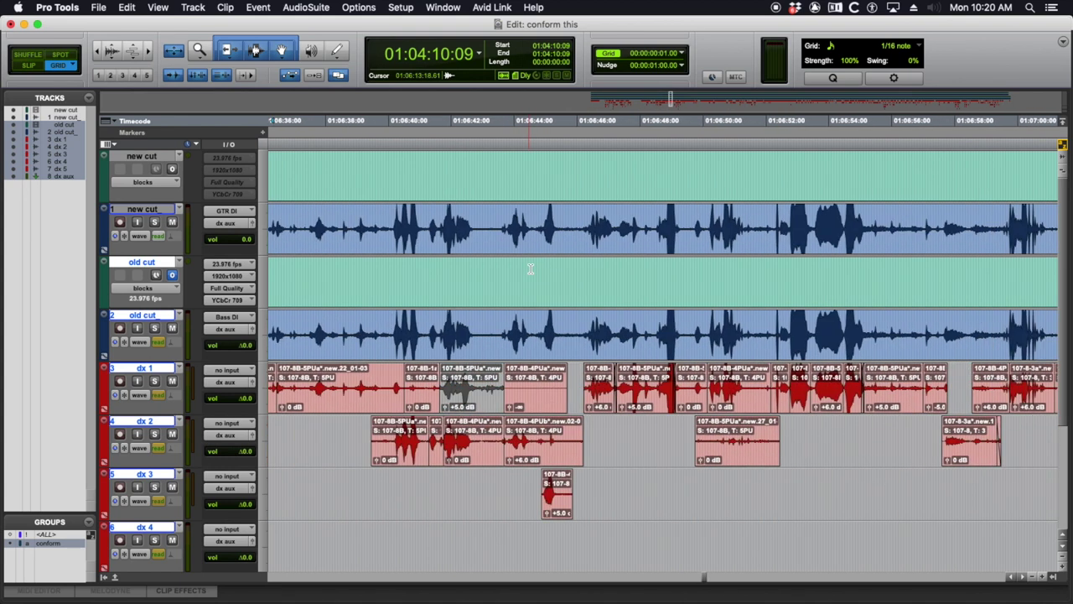
{"action": "scroll", "coordinate": [530, 269], "scroll_direction": "right", "scroll_amount": 9}
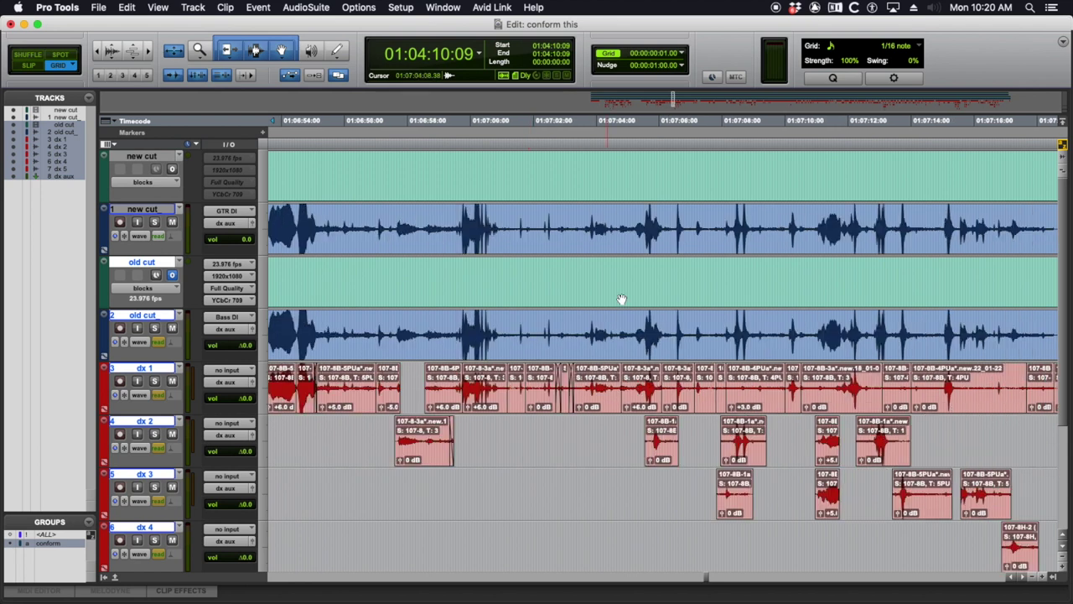
{"action": "scroll", "coordinate": [622, 299], "scroll_direction": "right", "scroll_amount": 4}
{"action": "scroll", "coordinate": [629, 298], "scroll_direction": "right", "scroll_amount": 19}
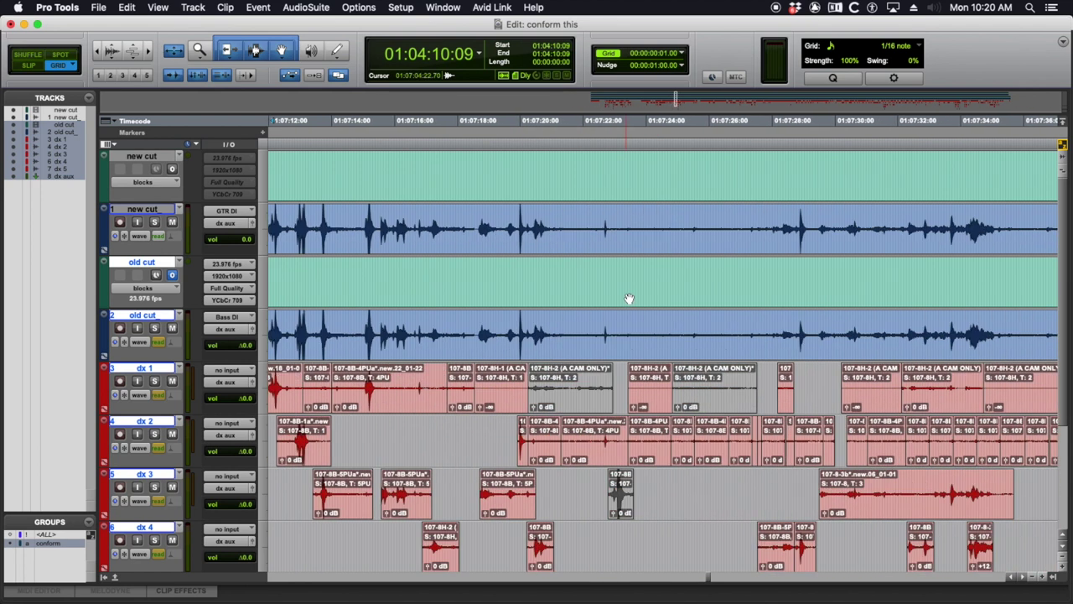
{"action": "scroll", "coordinate": [629, 298], "scroll_direction": "right", "scroll_amount": 16}
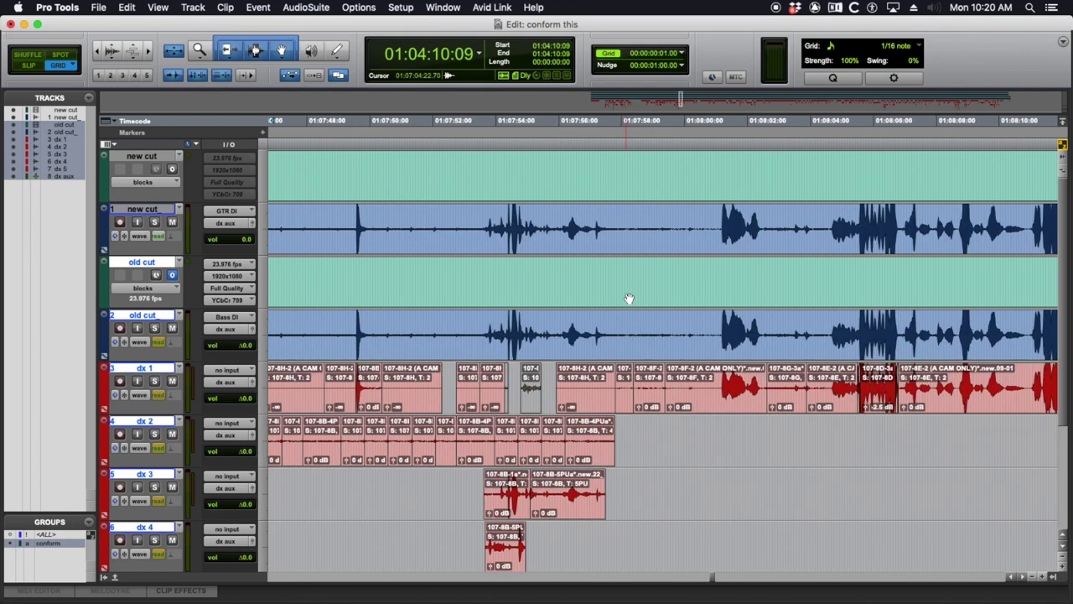
{"action": "scroll", "coordinate": [653, 277], "scroll_direction": "right", "scroll_amount": 12}
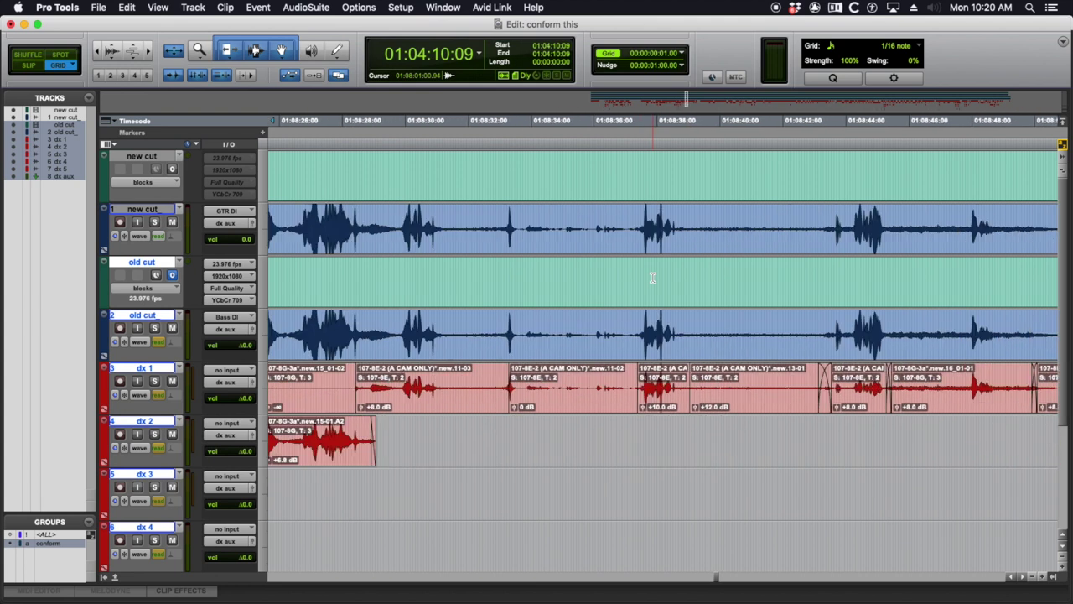
{"action": "scroll", "coordinate": [652, 278], "scroll_direction": "right", "scroll_amount": 10}
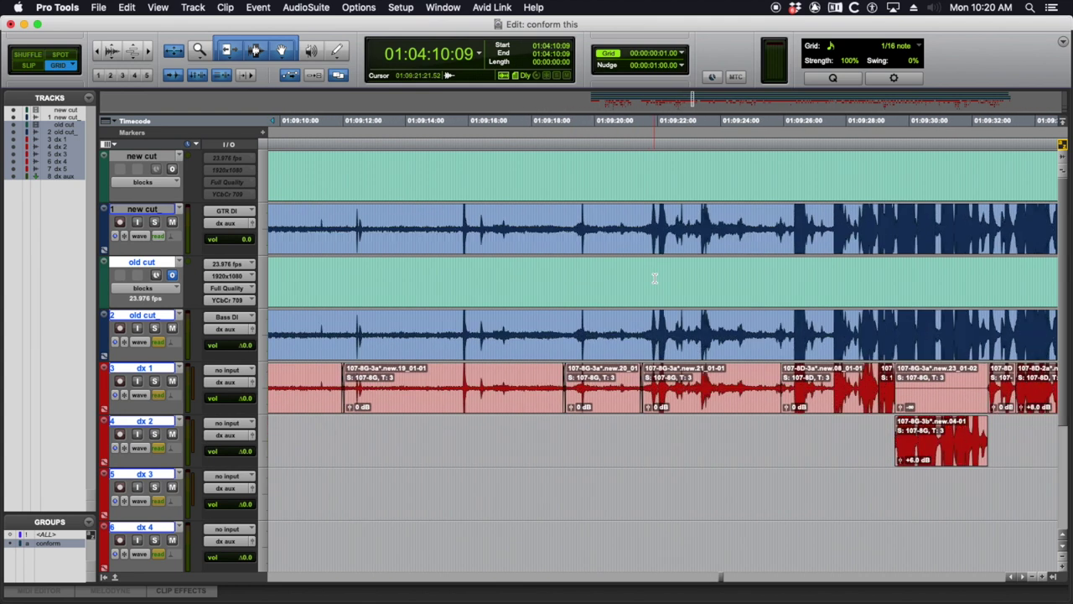
- Inspect the guide tracks' alignment closely at the transient near 01:09:21:22
{"action": "left_click", "coordinate": [655, 277]}
{"action": "key", "text": "t"}
{"action": "key", "text": "t"}
{"action": "key", "text": "t"}
{"action": "key", "text": "r"}
{"action": "key", "text": "r"}
{"action": "key", "text": "r"}
{"action": "key", "text": "r"}
{"action": "key", "text": "r"}
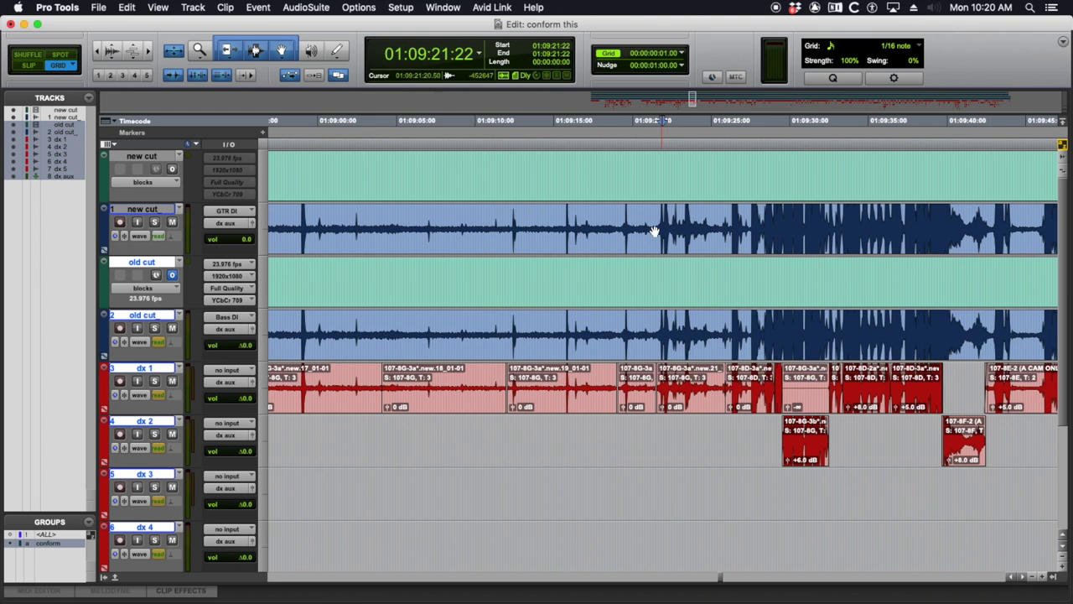
- Check the guide tracks' sync at 01:10:49:17 and survey both cuts onward past 01:14:00
{"action": "scroll", "coordinate": [664, 259], "scroll_direction": "right", "scroll_amount": 10}
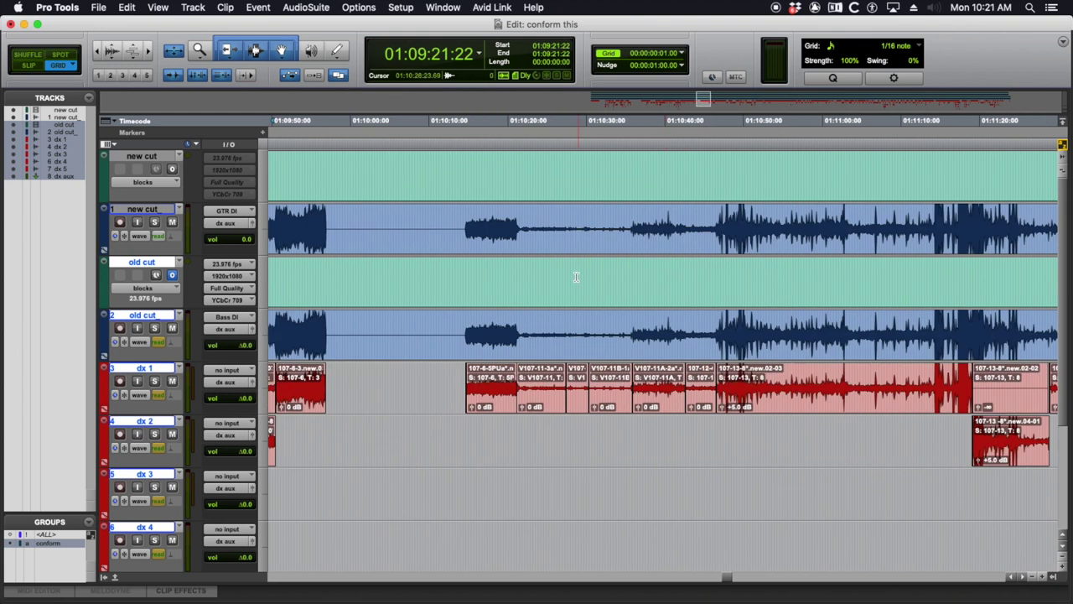
{"action": "scroll", "coordinate": [623, 276], "scroll_direction": "right", "scroll_amount": 1}
{"action": "left_click", "coordinate": [676, 259]}
{"action": "key", "text": "t"}
{"action": "key", "text": "t"}
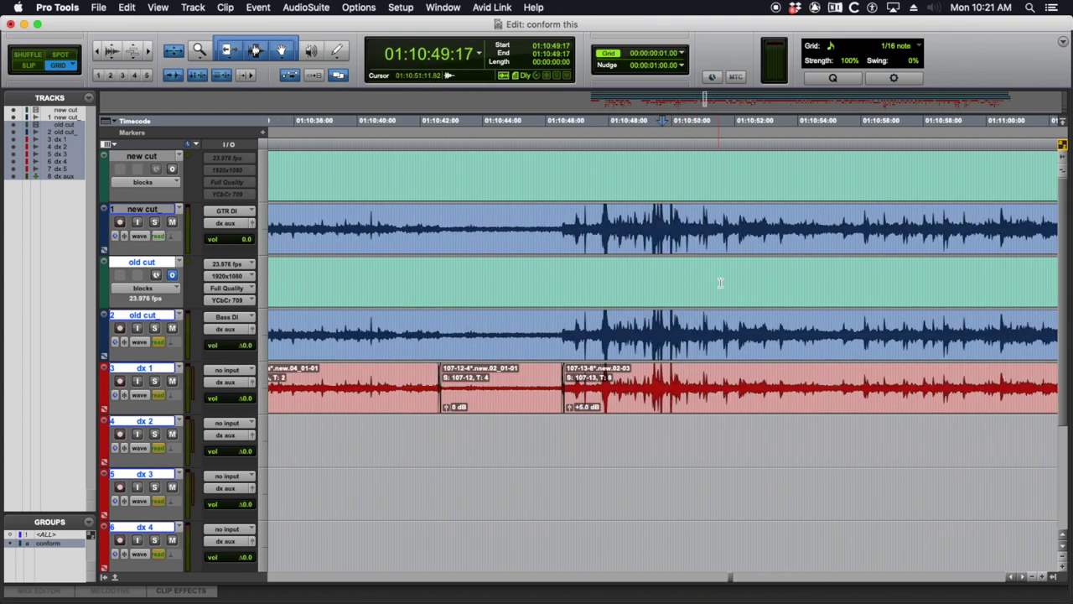
{"action": "key", "text": "r"}
{"action": "key", "text": "r"}
{"action": "scroll", "coordinate": [779, 282], "scroll_direction": "right", "scroll_amount": 10}
{"action": "scroll", "coordinate": [778, 283], "scroll_direction": "right", "scroll_amount": 5}
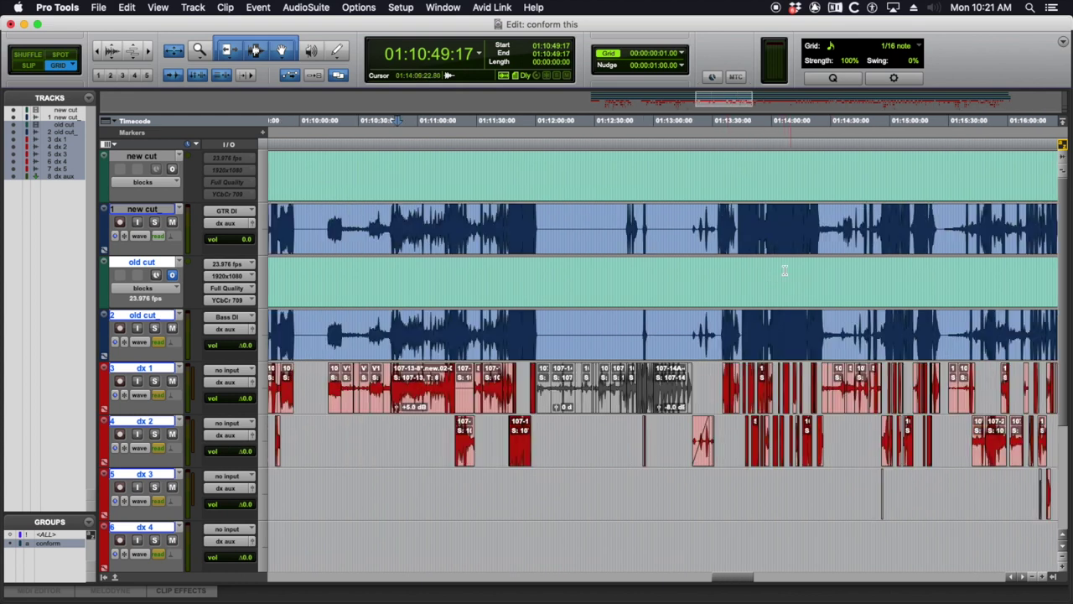
- Trace both guide tracks back from 01:14:00:18 to compare the dialogue entries around 01:13:33
{"action": "left_click", "coordinate": [773, 266]}
{"action": "key", "text": "t"}
{"action": "key", "text": "t"}
{"action": "scroll", "coordinate": [750, 279], "scroll_direction": "left", "scroll_amount": 10}
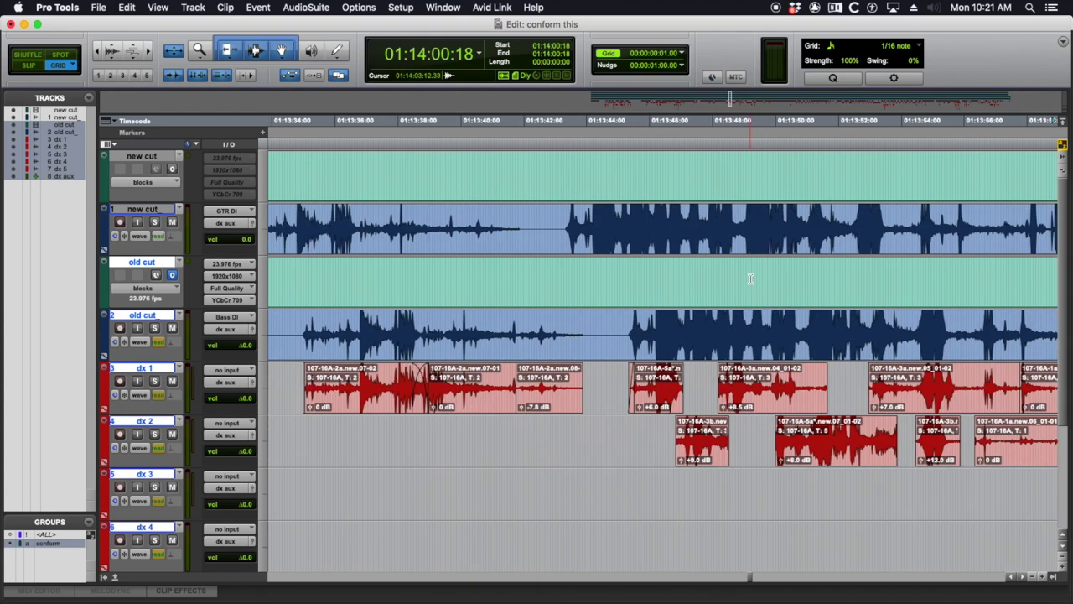
{"action": "scroll", "coordinate": [750, 278], "scroll_direction": "right", "scroll_amount": 5}
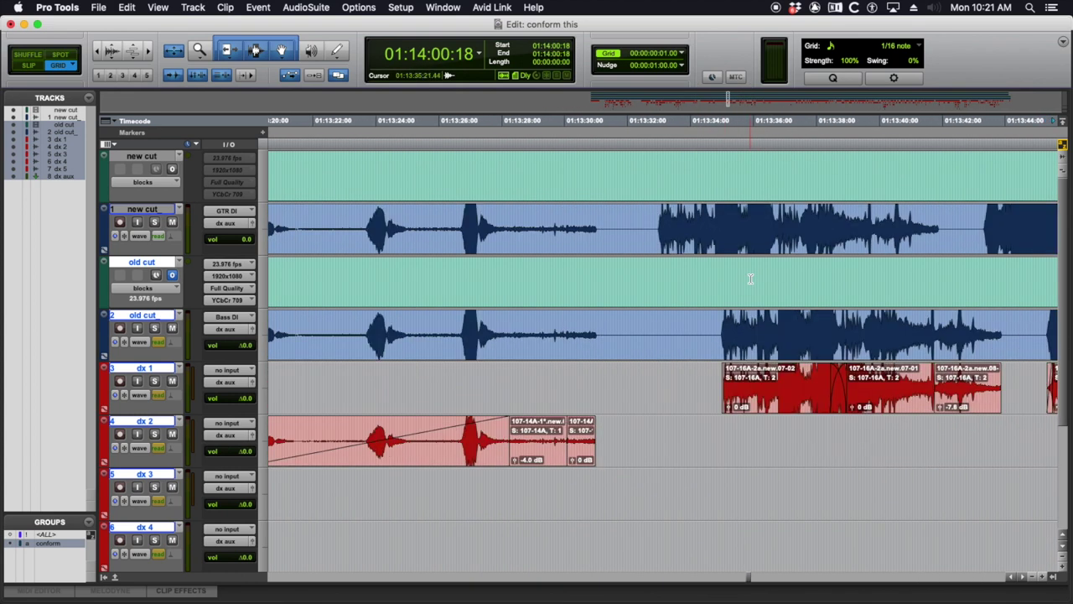
- Compare the dialogue entries after the pause, placing the insertion point one frame before the old cut's entry at 01:13:34:23
{"action": "left_click_drag", "start_coordinate": [404, 214], "coordinate": [456, 222]}
{"action": "left_click_drag", "start_coordinate": [405, 322], "coordinate": [529, 325]}
{"action": "left_click", "coordinate": [529, 327]}
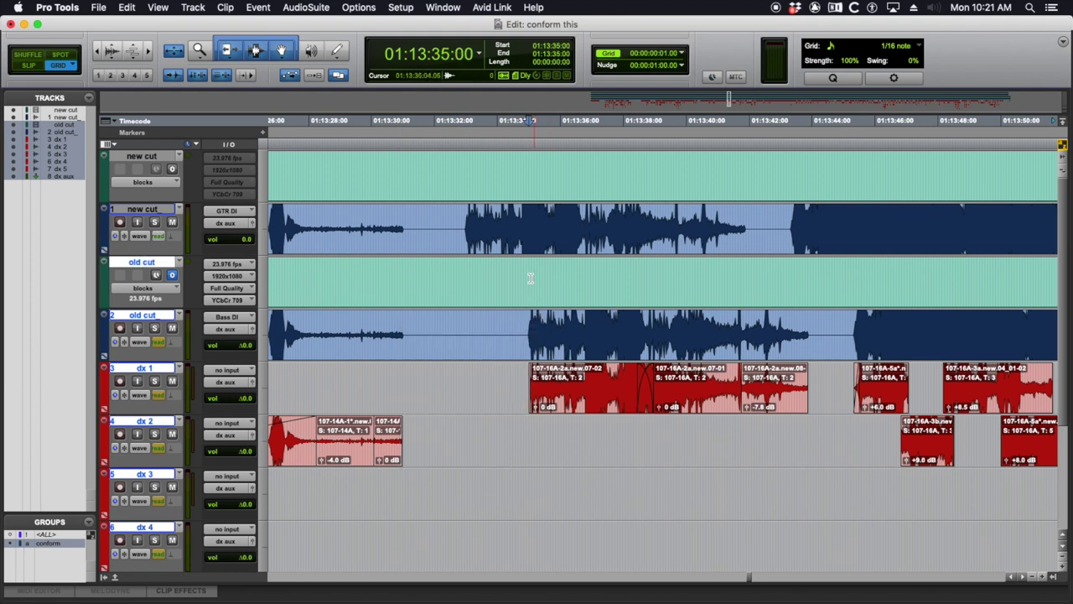
{"action": "key", "text": "super+bracketright"}
{"action": "key", "text": "super+bracketright"}
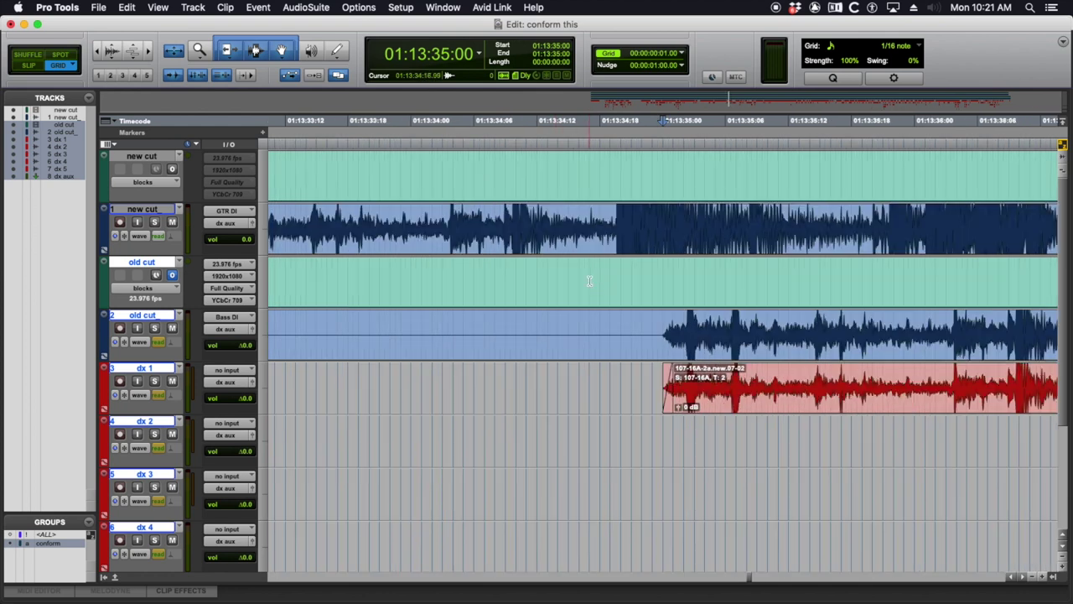
{"action": "key", "text": "minus"}
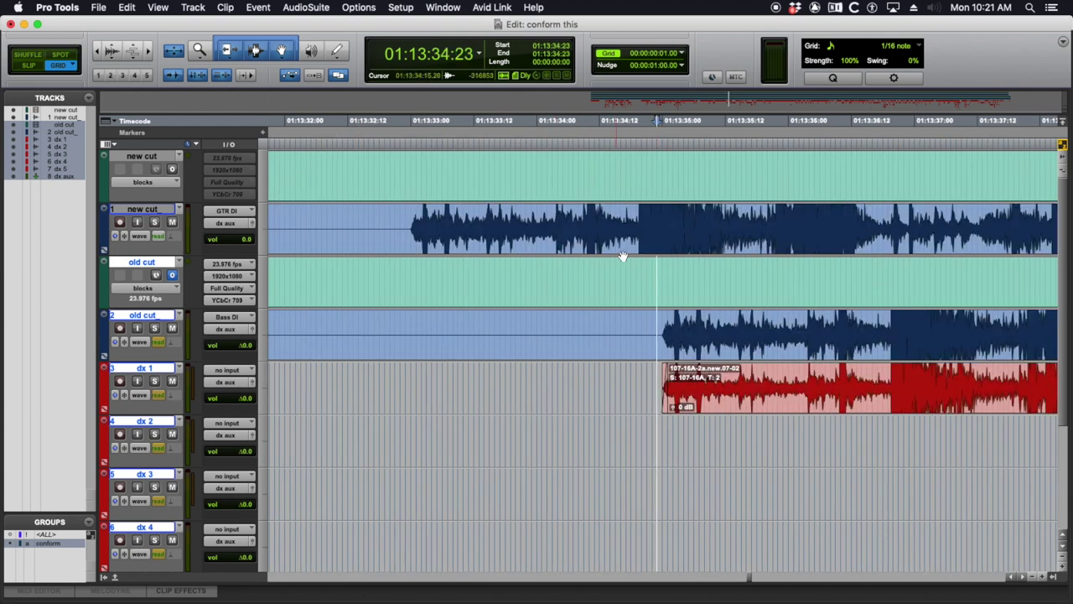
- Copy all the clips of the old cut conform group and paste the backup at 01:57:27:00 on the same tracks
{"action": "key", "text": "super+bracketleft"}
{"action": "key", "text": "super+bracketleft"}
{"action": "key", "text": "super+bracketleft"}
{"action": "key", "text": "super+bracketleft"}
{"action": "key", "text": "super+bracketleft"}
{"action": "key", "text": "super+bracketleft"}
{"action": "key", "text": "super+bracketleft"}
{"action": "key", "text": "super+bracketleft"}
{"action": "key", "text": "super+bracketleft"}
{"action": "key", "text": "super+bracketleft"}
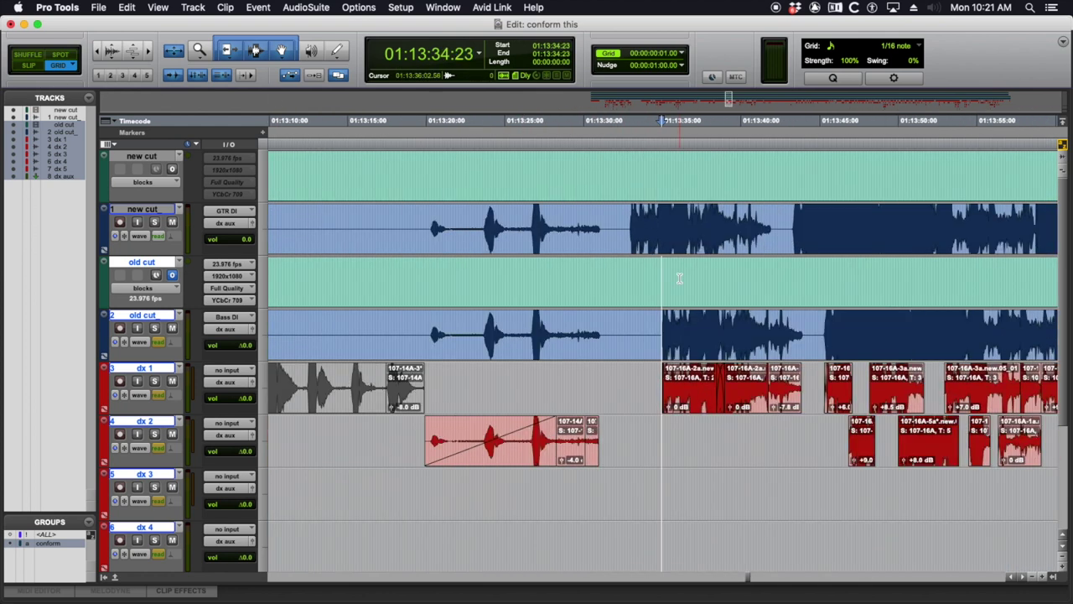
{"action": "key", "text": "super+bracketleft"}
{"action": "key", "text": "super+bracketleft"}
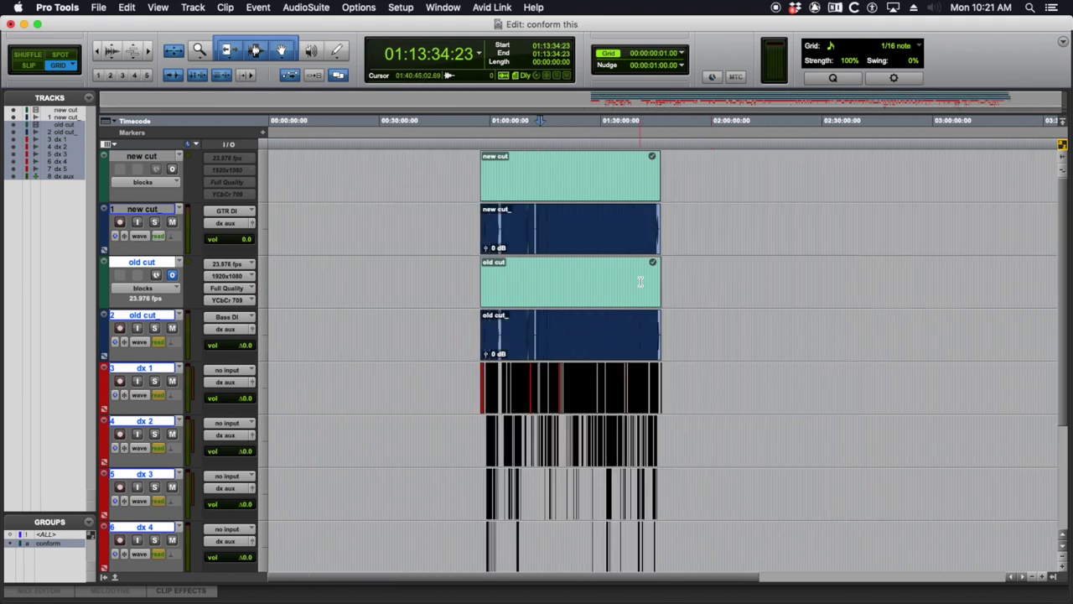
{"action": "left_click", "coordinate": [490, 302]}
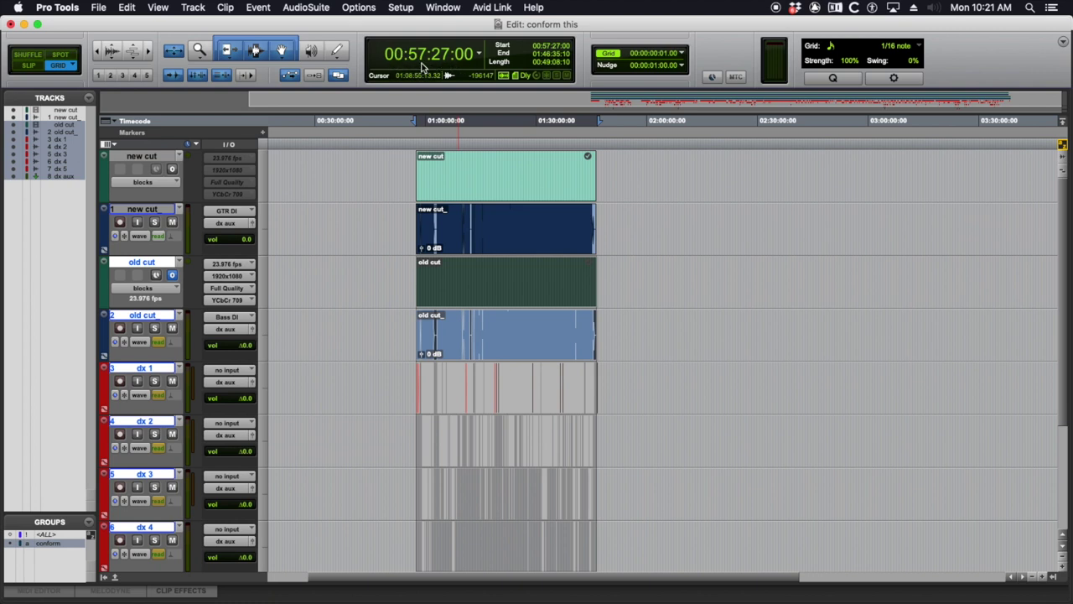
{"action": "left_click", "coordinate": [422, 62]}
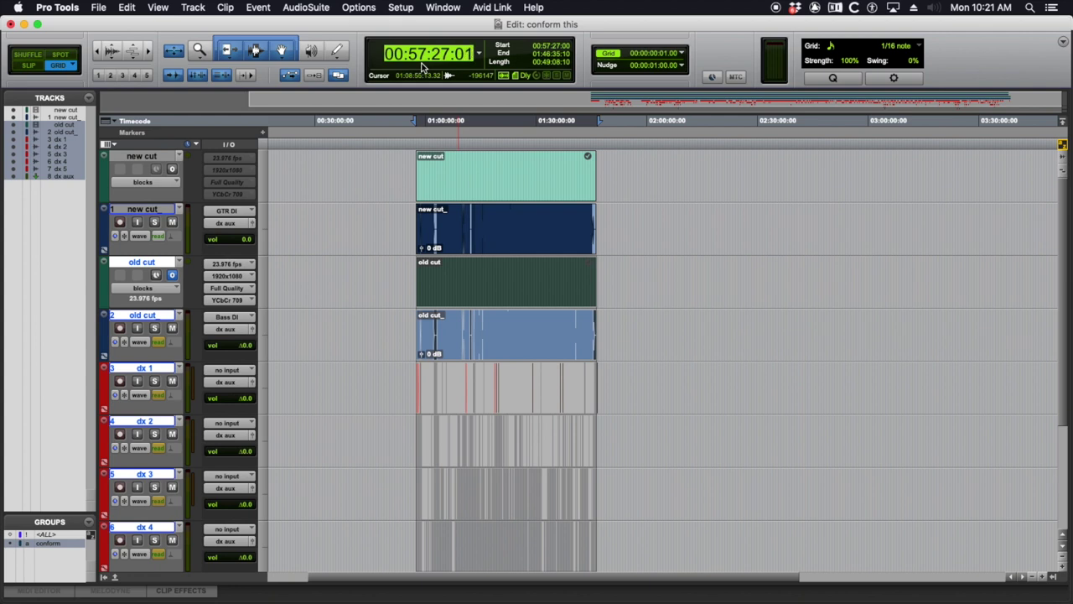
{"action": "type", "text": "700"}
{"action": "key", "text": "Return"}
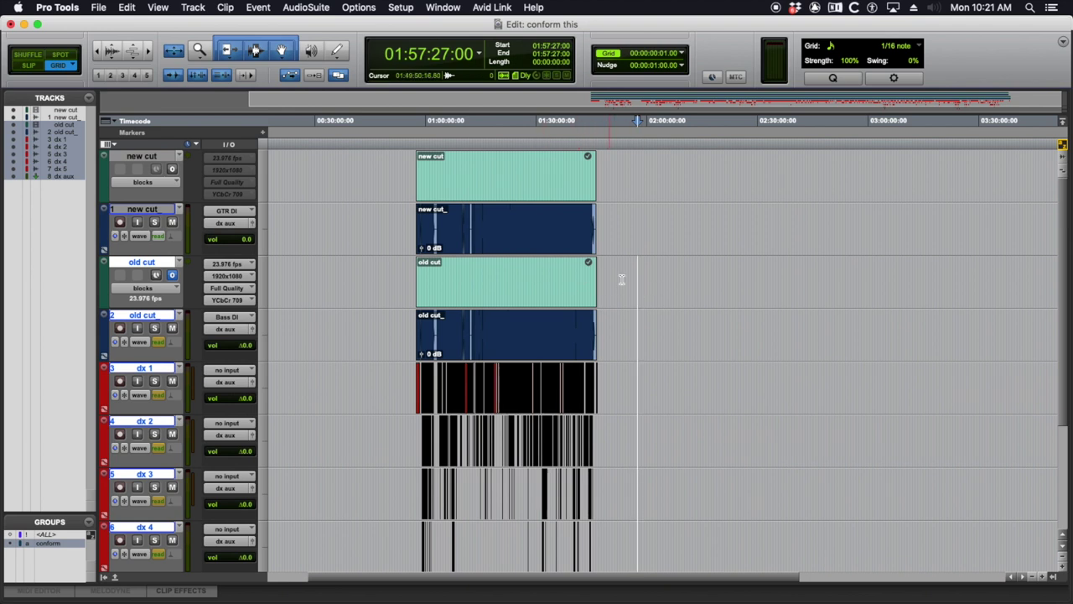
{"action": "key", "text": "super+v"}
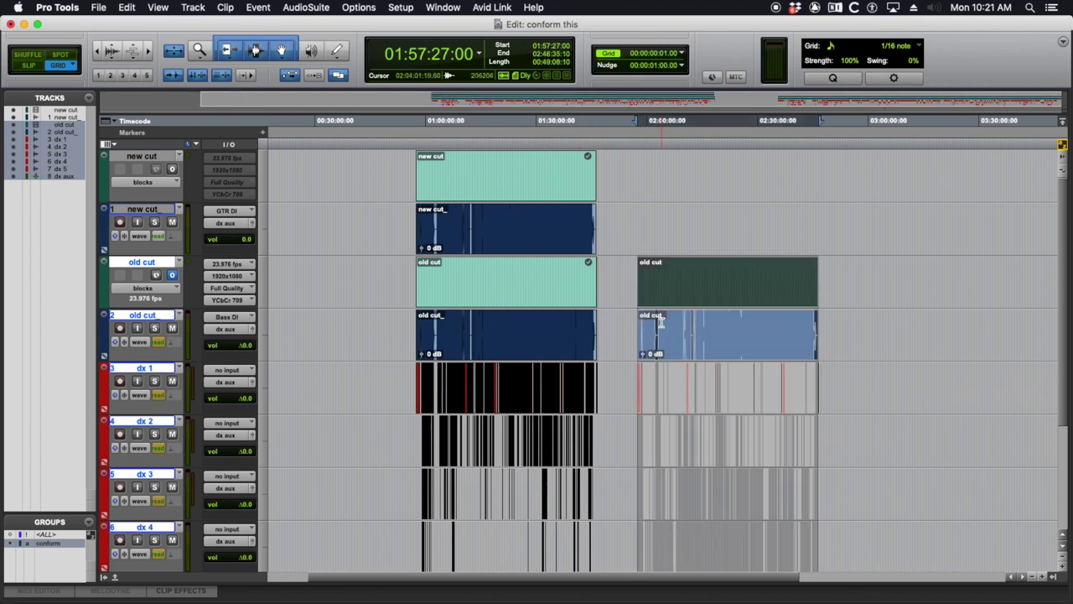
- Compare the original cuts' guide tracks again from 01:08:00 to 01:15:20, returning to the stretch around 01:12:10
{"action": "left_click", "coordinate": [446, 270]}
{"action": "key", "text": "t"}
{"action": "key", "text": "t"}
{"action": "key", "text": "t"}
{"action": "key", "text": "t"}
{"action": "key", "text": "t"}
{"action": "scroll", "coordinate": [838, 288], "scroll_direction": "right", "scroll_amount": 8}
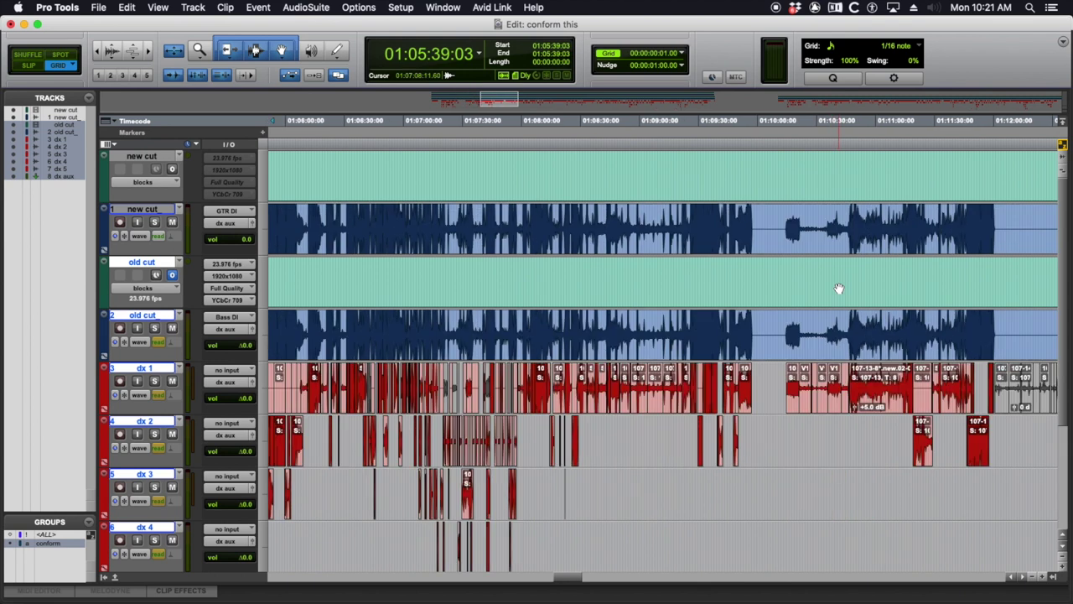
{"action": "scroll", "coordinate": [839, 289], "scroll_direction": "right", "scroll_amount": 6}
{"action": "left_click", "coordinate": [714, 270]}
{"action": "key", "text": "t"}
{"action": "key", "text": "t"}
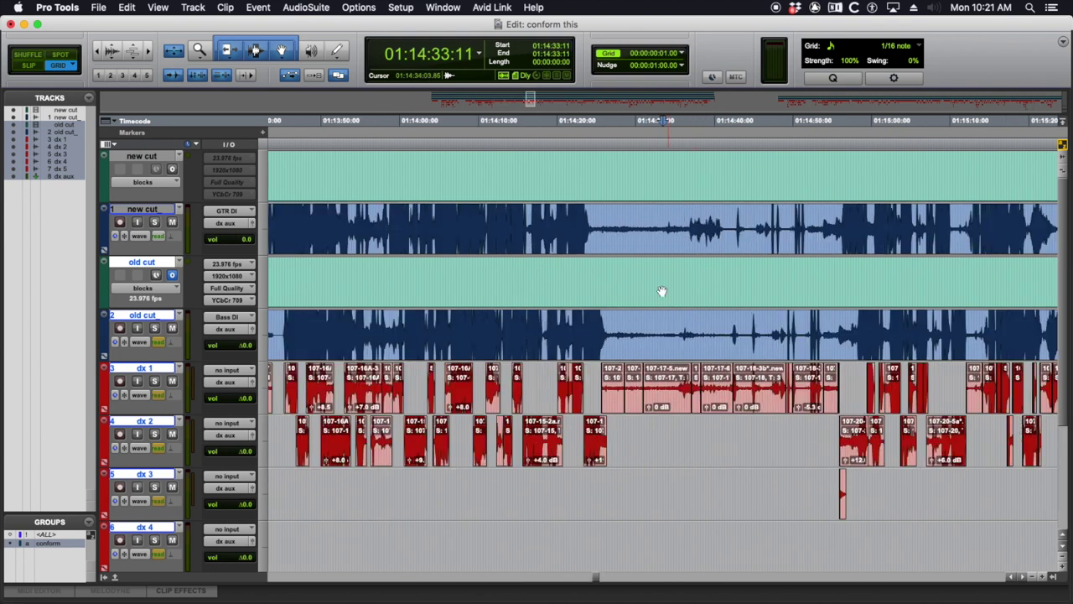
{"action": "scroll", "coordinate": [663, 291], "scroll_direction": "left", "scroll_amount": 10}
{"action": "scroll", "coordinate": [662, 291], "scroll_direction": "left", "scroll_amount": 5}
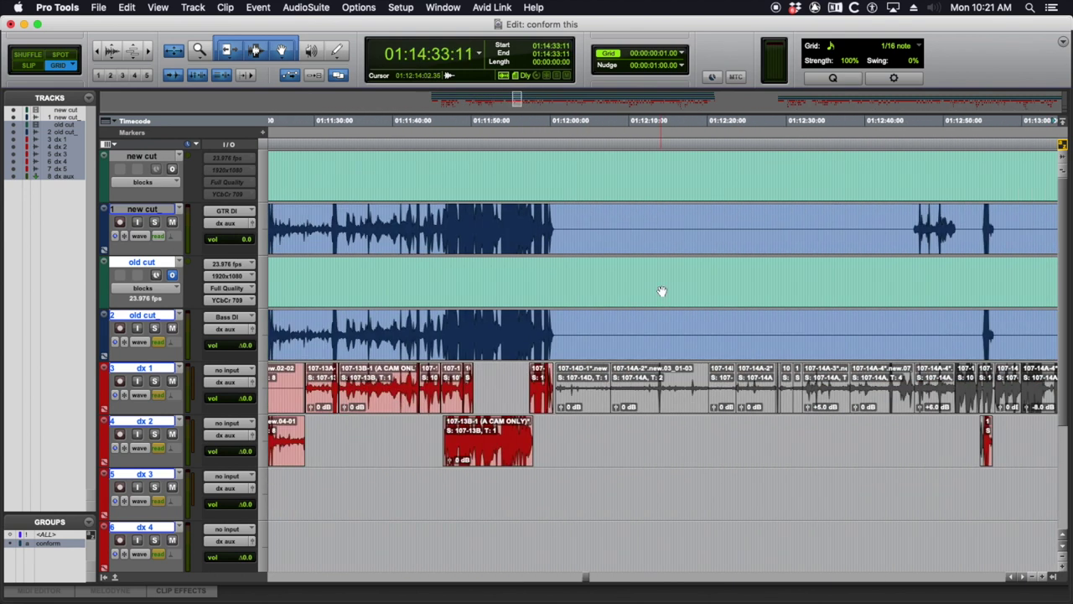
- Examine both guide tracks at 01:12:47 and at the dialogue end near 01:11:57 for differences between the cuts
{"action": "key", "text": "r"}
{"action": "left_click", "coordinate": [791, 274]}
{"action": "key", "text": "t"}
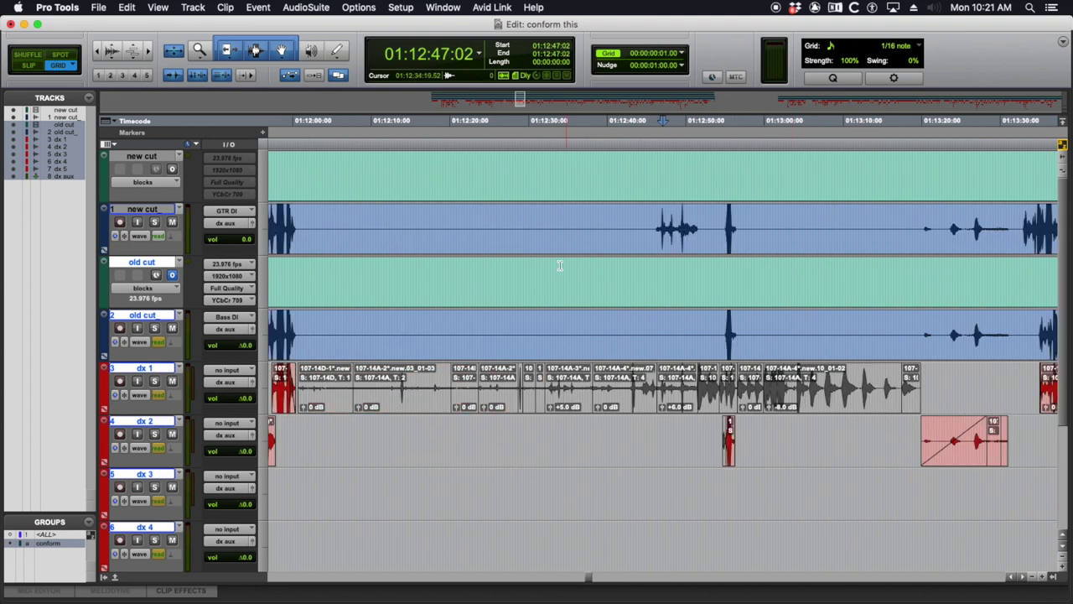
{"action": "key", "text": "r"}
{"action": "left_click", "coordinate": [468, 272]}
{"action": "key", "text": "t"}
{"action": "key", "text": "t"}
{"action": "key", "text": "t"}
{"action": "key", "text": "t"}
{"action": "key", "text": "r"}
{"action": "key", "text": "r"}
{"action": "key", "text": "r"}
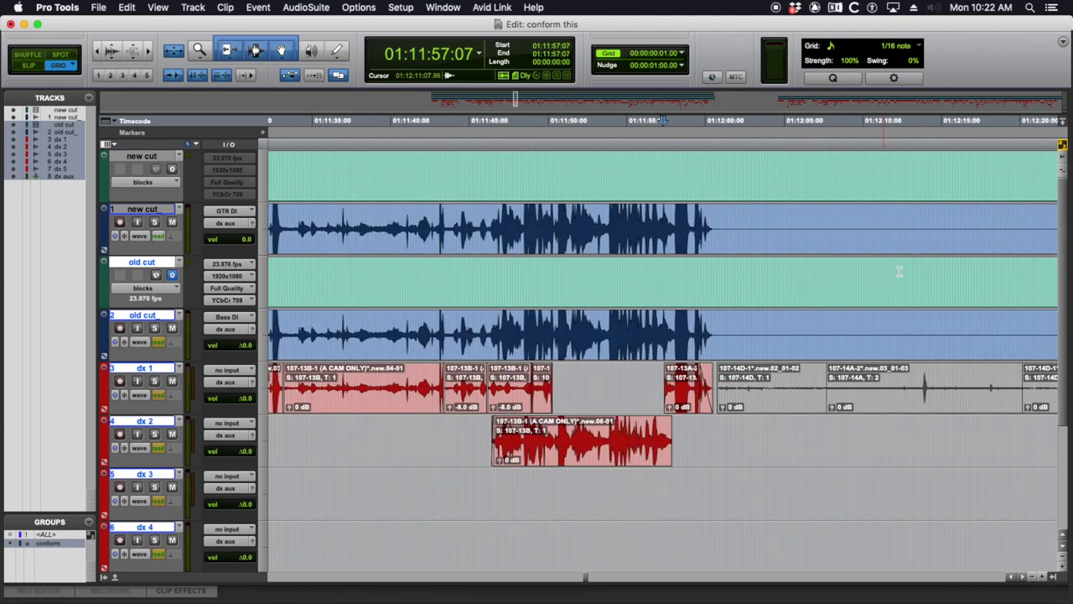
{"action": "left_click", "coordinate": [884, 271]}
{"action": "key", "text": "t"}
{"action": "key", "text": "t"}
{"action": "key", "text": "r"}
{"action": "key", "text": "r"}
- Create a marker named "add back" at 01:12:45:21, just before the new cut's added dialogue
{"action": "mouse_move", "coordinate": [603, 270]}
{"action": "left_mouse_down"}
{"action": "mouse_move", "coordinate": [635, 275]}
{"action": "mouse_move", "coordinate": [623, 271]}
{"action": "left_mouse_up"}
{"action": "left_click", "coordinate": [618, 269]}
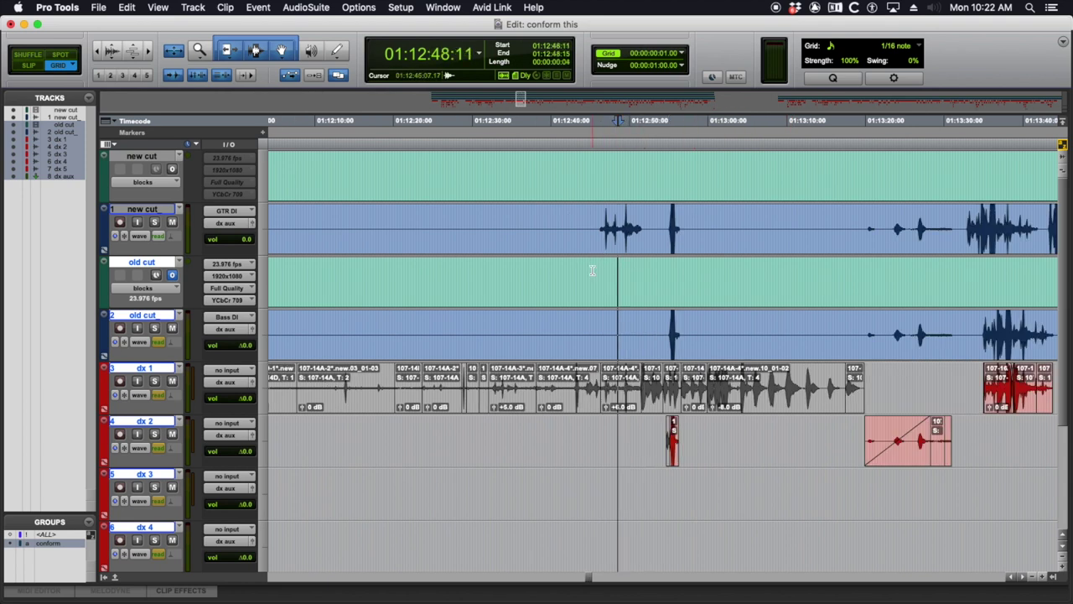
{"action": "left_click", "coordinate": [597, 267]}
{"action": "key", "text": "KP_Enter"}
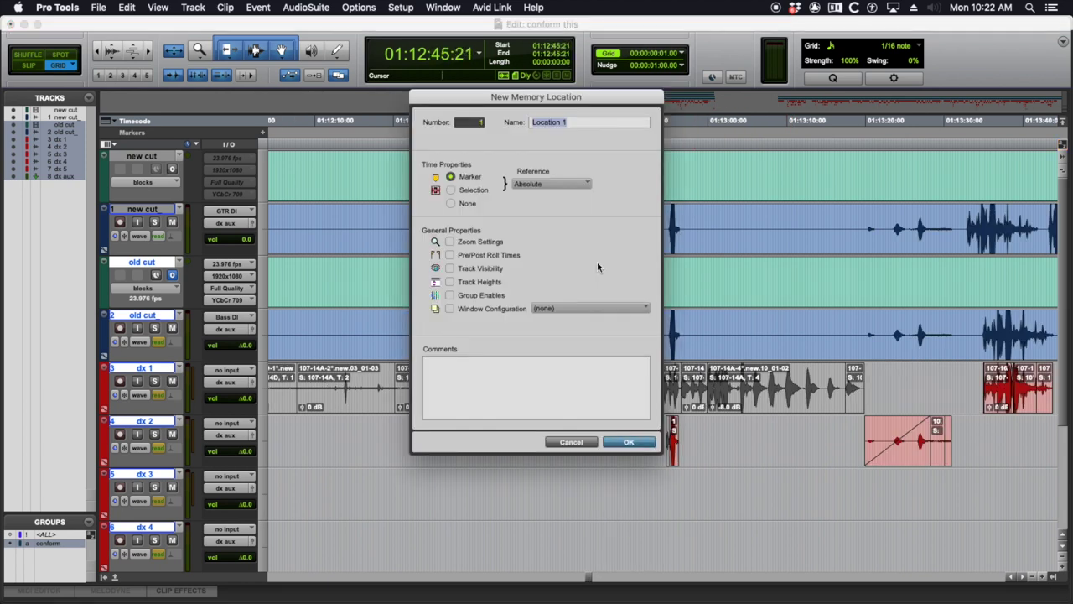
{"action": "type", "text": "add back"}
{"action": "key", "text": "Return"}
- Compare both cuts' guide tracks past the "add back" marker up to the next divergence near 01:13:33
{"action": "scroll", "coordinate": [686, 270], "scroll_direction": "right", "scroll_amount": 5}
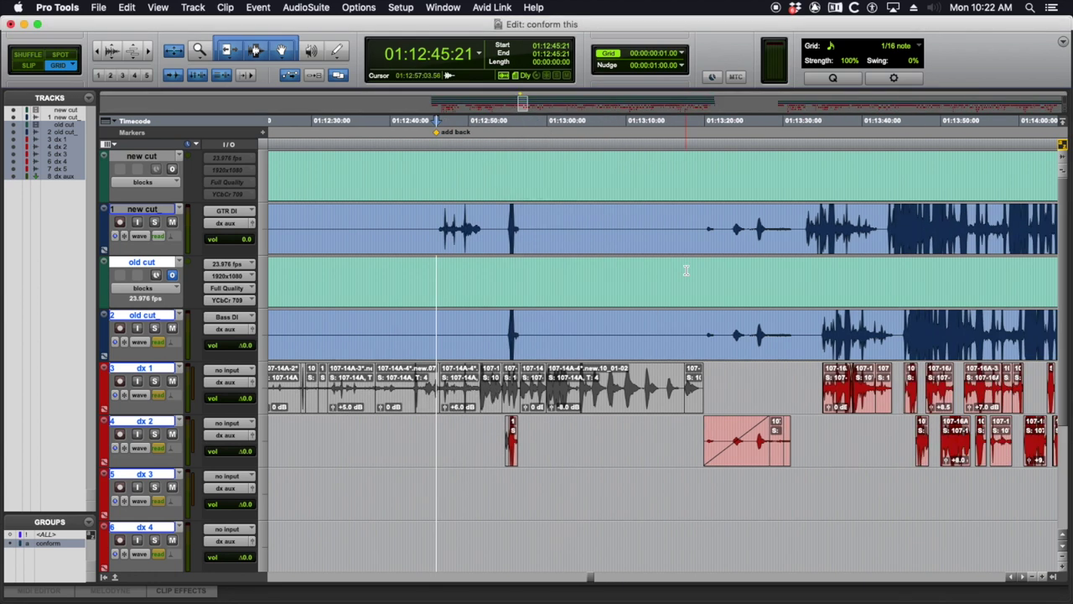
{"action": "left_click", "coordinate": [769, 272]}
{"action": "key", "text": "t"}
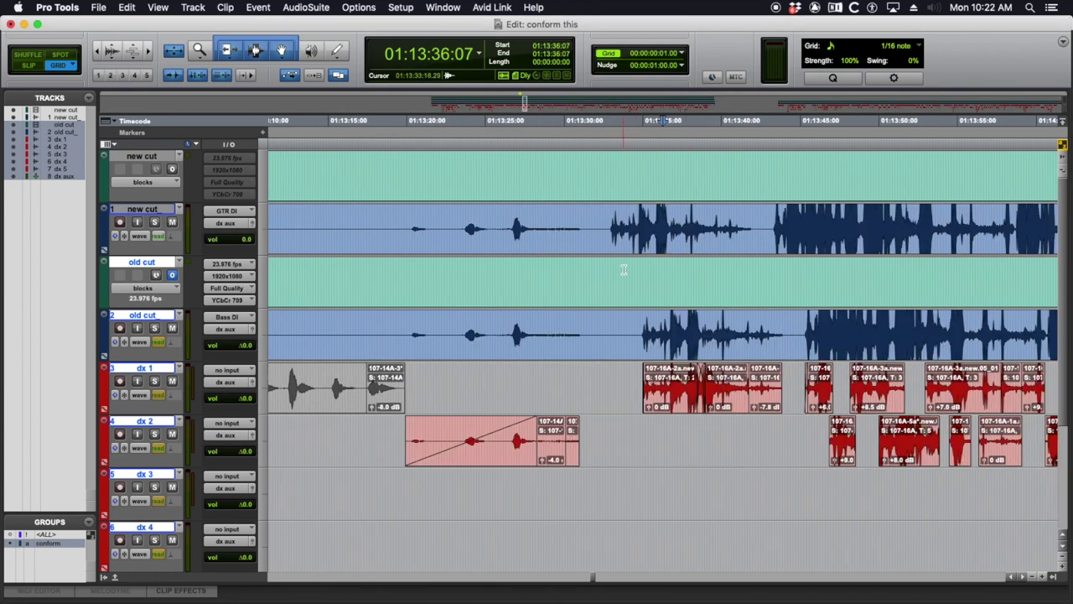
{"action": "scroll", "coordinate": [623, 270], "scroll_direction": "right", "scroll_amount": 1}
{"action": "key", "text": "super+alt+]"}
{"action": "left_click", "coordinate": [579, 273]}
{"action": "key", "text": "t"}
{"action": "key", "text": "t"}
{"action": "key", "text": "t"}
{"action": "scroll", "coordinate": [620, 273], "scroll_direction": "right", "scroll_amount": 1}
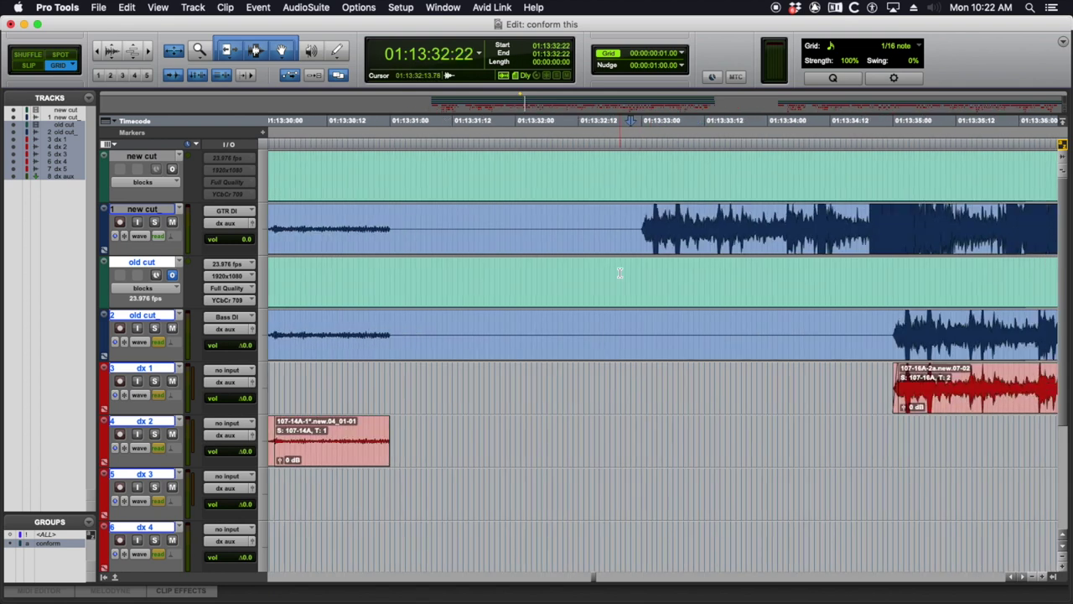
- Create a marker at 01:13:33:00, where the new cut's next dialogue starts on its guide track
{"action": "scroll", "coordinate": [619, 272], "scroll_direction": "right", "scroll_amount": 1}
{"action": "left_click_drag", "start_coordinate": [606, 273], "coordinate": [357, 270]}
{"action": "left_click", "coordinate": [357, 273]}
{"action": "left_click_drag", "start_coordinate": [423, 273], "coordinate": [421, 270]}
{"action": "left_click_drag", "start_coordinate": [607, 267], "coordinate": [607, 267]}
{"action": "key", "text": "KP_Enter"}
{"action": "key", "text": "Return"}
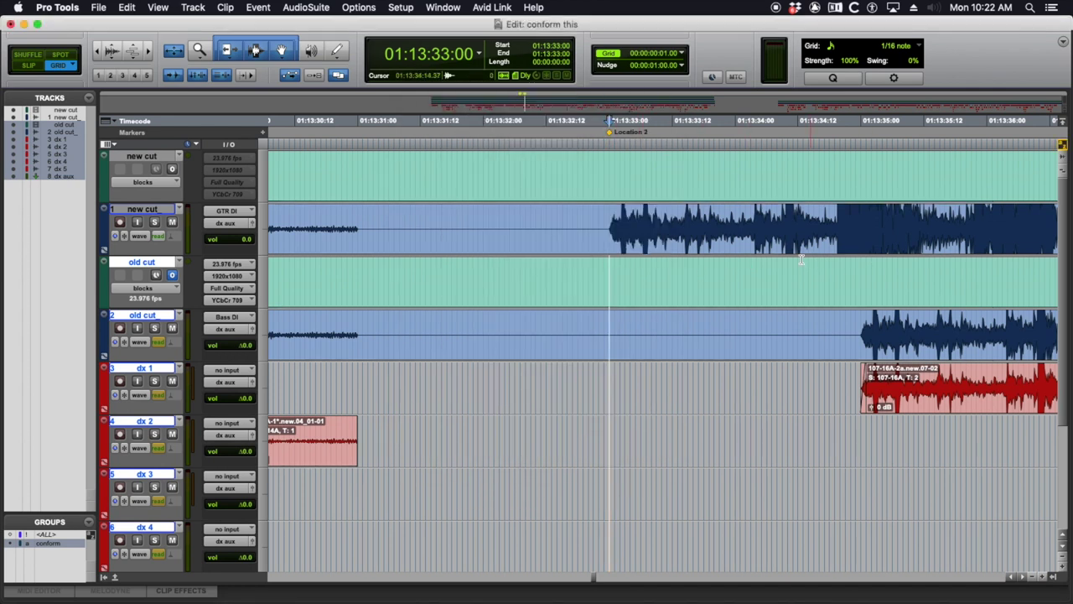
- Place the edit cursor on the conform group tracks at 01:13:35:00, where the old cut's matching dialogue starts
{"action": "scroll", "coordinate": [614, 280], "scroll_direction": "right", "scroll_amount": 2}
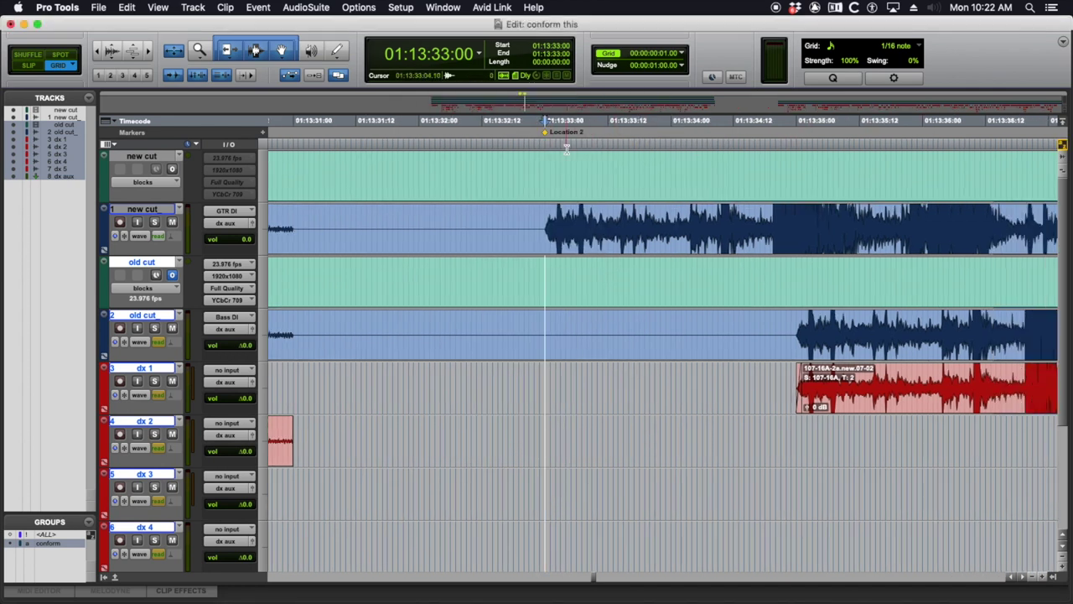
{"action": "left_click", "coordinate": [796, 275]}
{"action": "key", "text": "t"}
{"action": "key", "text": "t"}
{"action": "left_click", "coordinate": [646, 270]}
{"action": "key", "text": "r"}
{"action": "left_click", "coordinate": [667, 274]}
{"action": "key", "text": "t"}
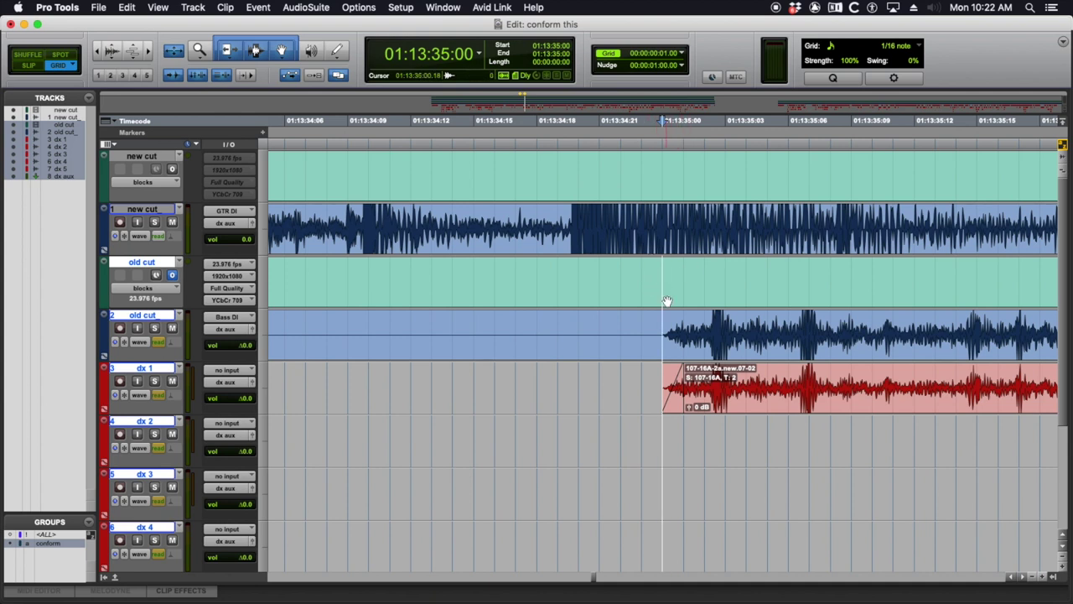
{"action": "key", "text": "r"}
{"action": "key", "text": "r"}
{"action": "key", "text": "r"}
{"action": "key", "text": "r"}
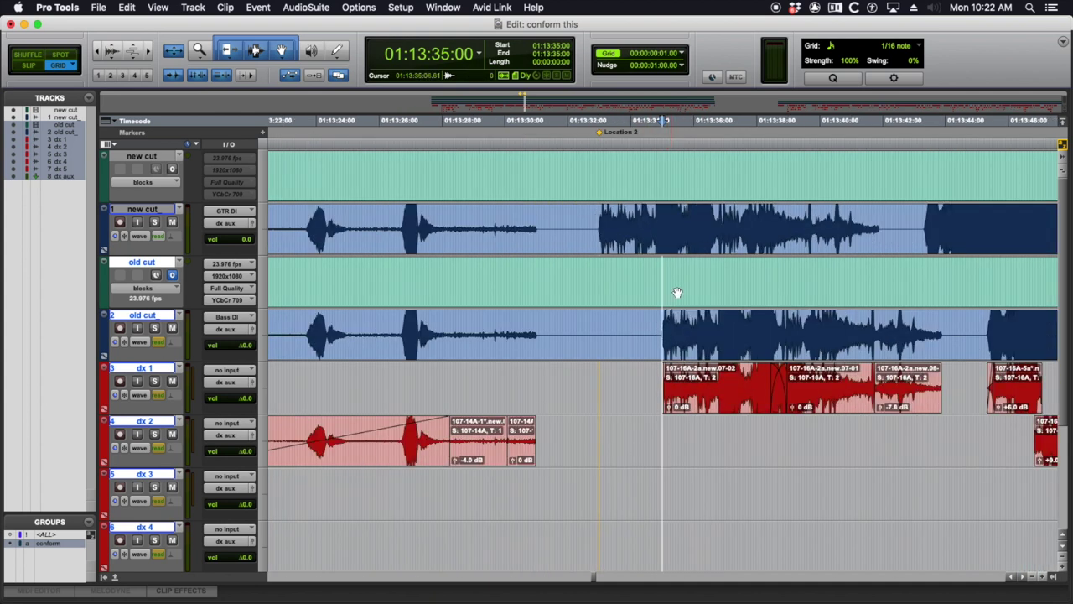
- Split the conform group's clips at 01:13:35:00 and select everything from there to the old cut's end
{"action": "key", "text": "super+e"}
{"action": "key", "text": "alt+shift+Return"}
{"action": "key", "text": "t"}
{"action": "key", "text": "t"}
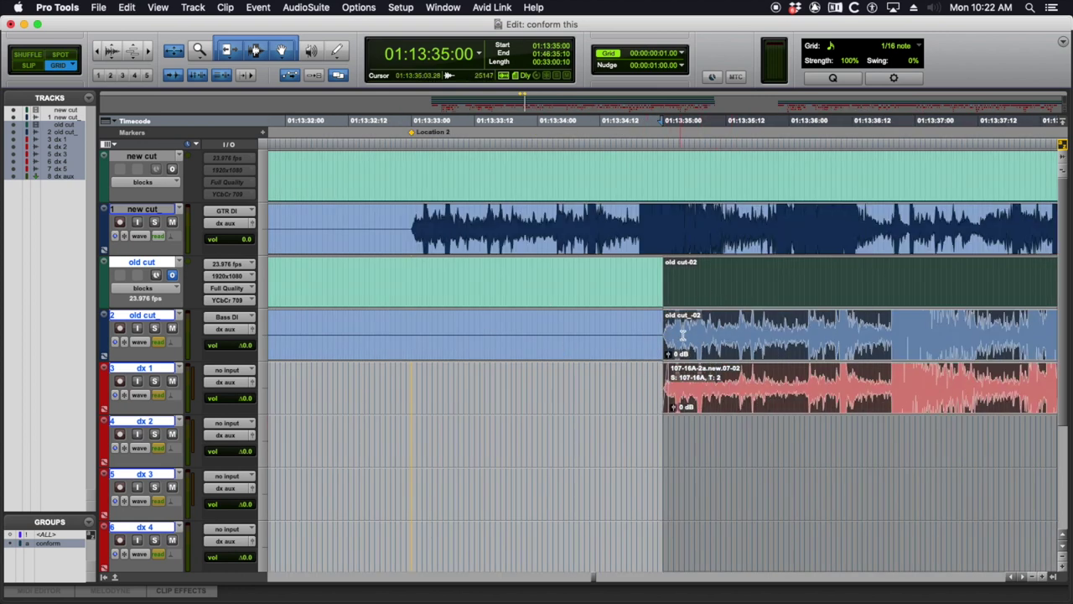
- Check how far the selection from 01:13:35:00 extends across the conform group and whether it excludes the backup
{"action": "key", "text": "r"}
{"action": "key", "text": "r"}
{"action": "key", "text": "r"}
{"action": "key", "text": "r"}
{"action": "key", "text": "r"}
{"action": "key", "text": "r"}
{"action": "key", "text": "r"}
{"action": "key", "text": "r"}
{"action": "key", "text": "r"}
{"action": "key", "text": "r"}
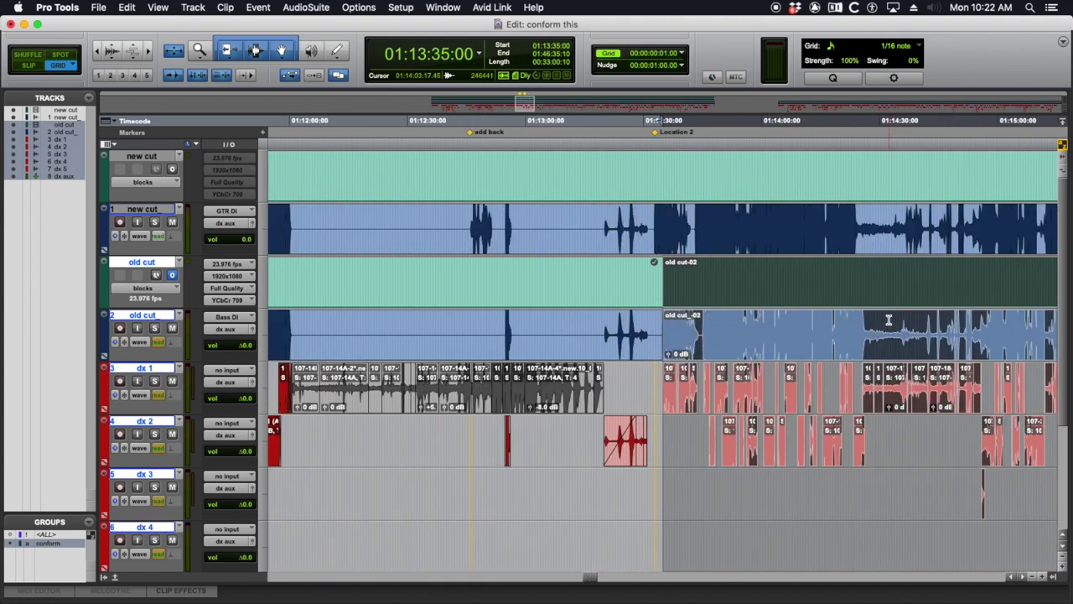
{"action": "key", "text": "r"}
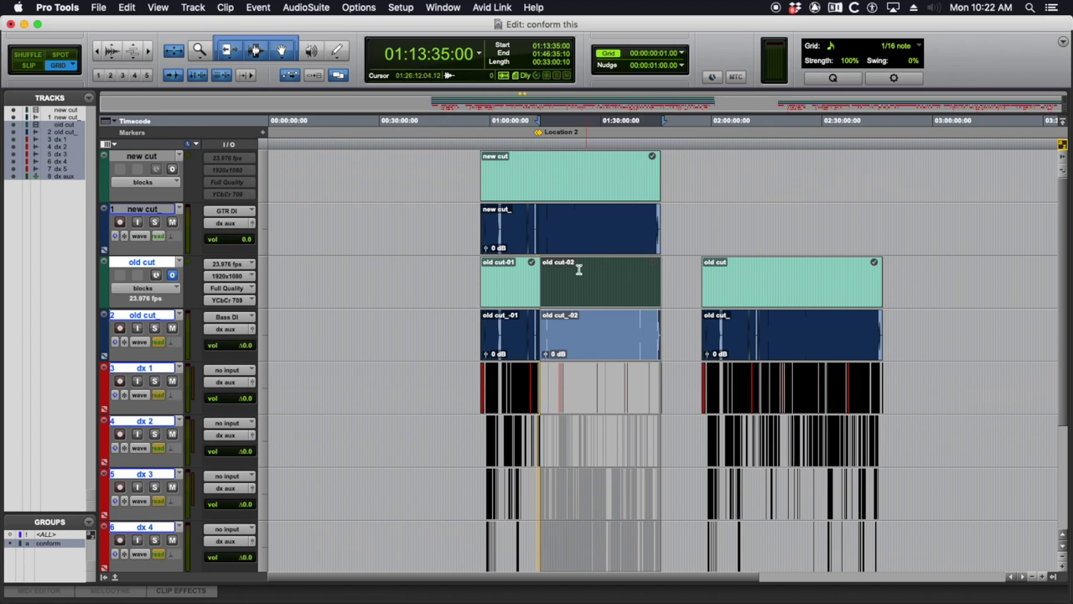
{"action": "key", "text": "t"}
{"action": "key", "text": "t"}
{"action": "key", "text": "t"}
{"action": "key", "text": "t"}
{"action": "key", "text": "t"}
{"action": "key", "text": "t"}
{"action": "key", "text": "t"}
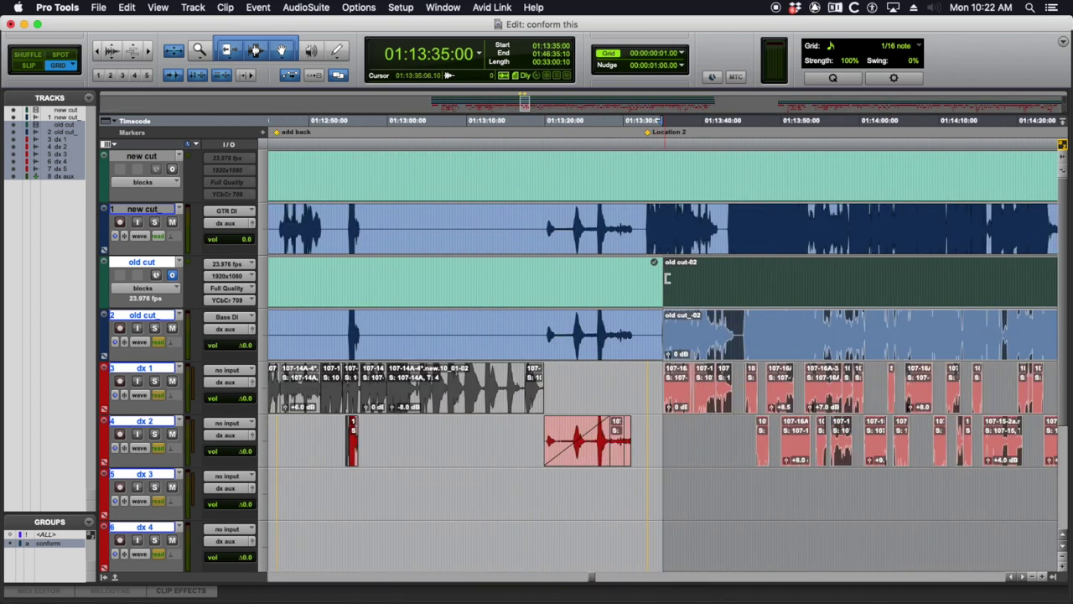
{"action": "key", "text": "t"}
{"action": "key", "text": "t"}
{"action": "key", "text": "t"}
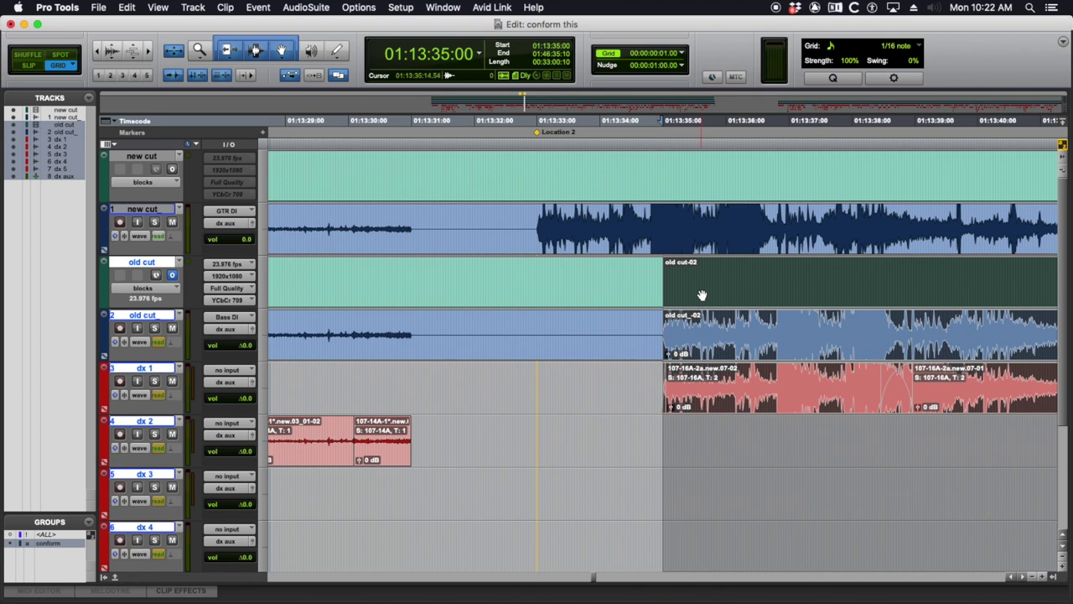
- Remove the selected old cut material and paste it at the 01:13:33:00 marker
{"action": "key", "text": "Delete"}
{"action": "left_click", "coordinate": [539, 134]}
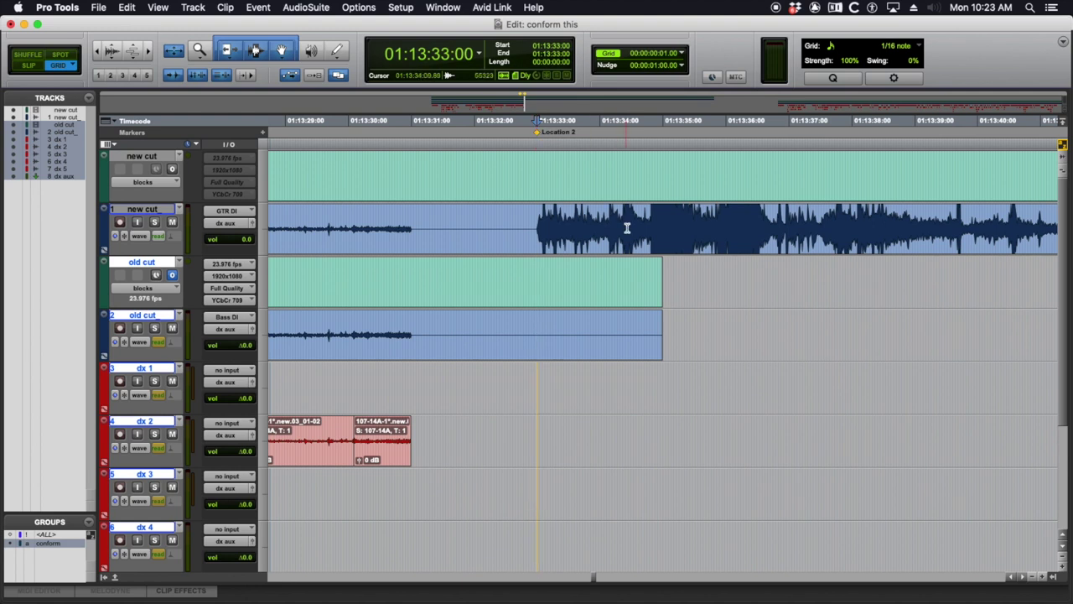
{"action": "key", "text": "super+v"}
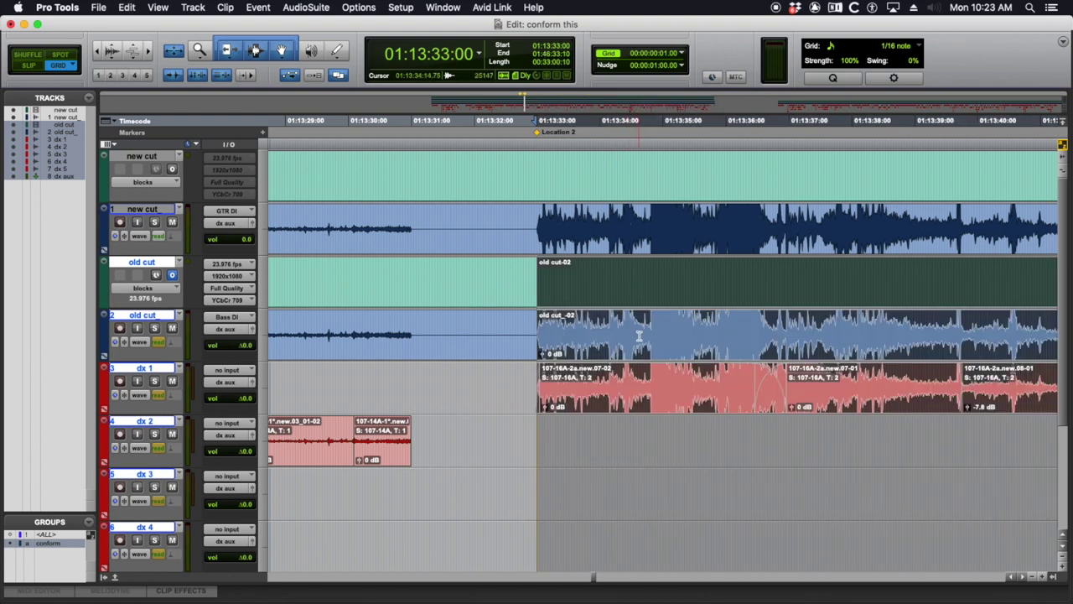
- Check the waveform alignment of the two guide tracks and dx 1 around 01:13:33:20
{"action": "left_click", "coordinate": [592, 332]}
{"action": "key", "text": "super+]"}
{"action": "key", "text": "super+]"}
{"action": "key", "text": "super+]"}
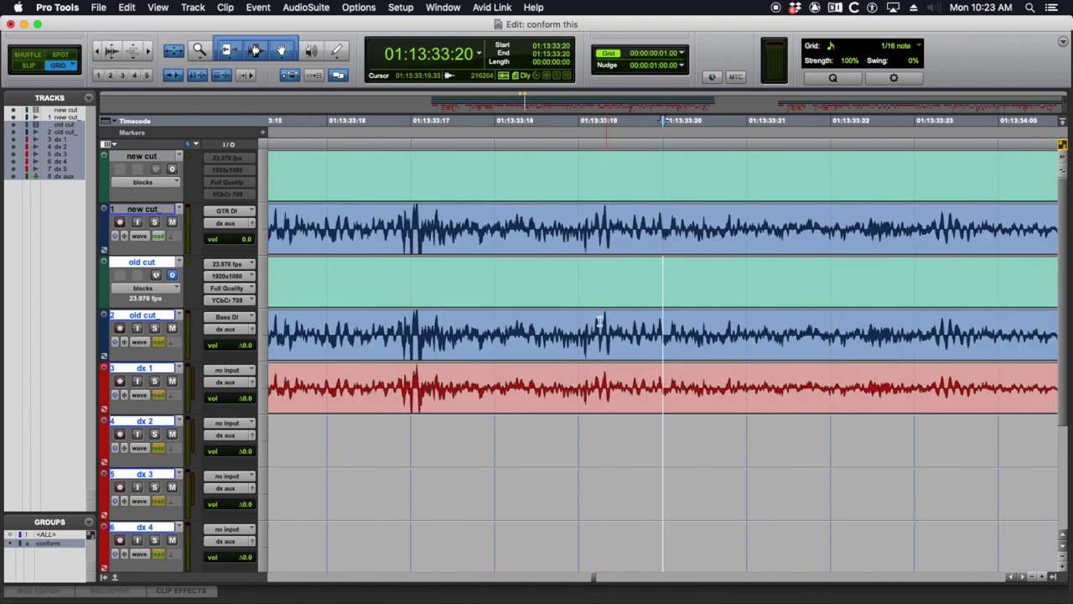
{"action": "key", "text": "r"}
{"action": "key", "text": "r"}
- Inspect the dx aux track's volume automation around the 01:13:33:00 edit point
{"action": "scroll", "coordinate": [572, 340], "scroll_direction": "down", "scroll_amount": 5}
{"action": "key", "text": "r"}
{"action": "key", "text": "r"}
{"action": "key", "text": "r"}
{"action": "key", "text": "r"}
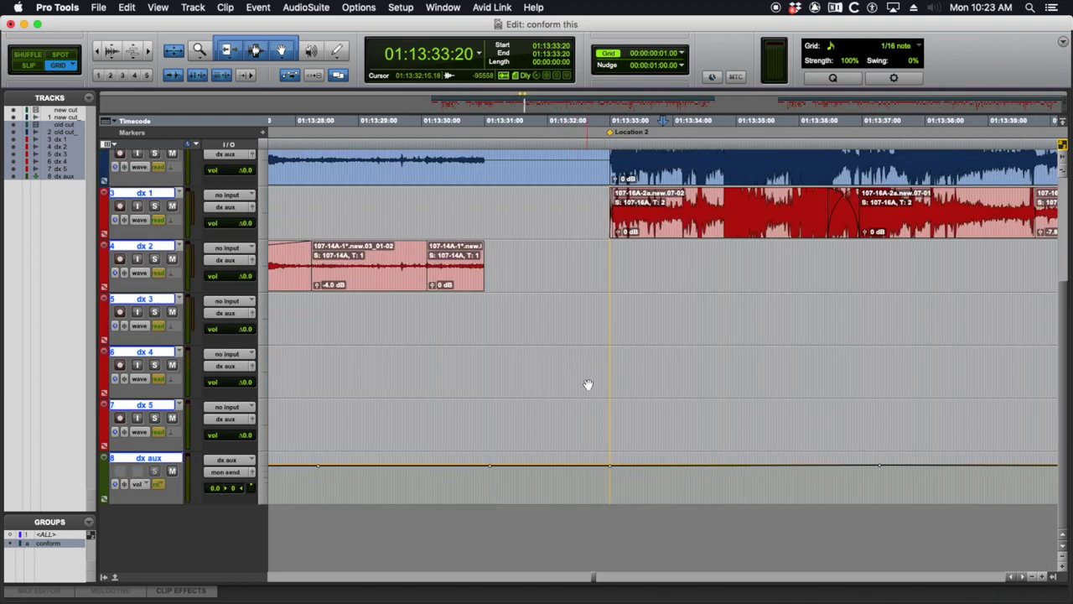
{"action": "left_click", "coordinate": [663, 471]}
{"action": "key", "text": "t"}
{"action": "key", "text": "t"}
{"action": "key", "text": "t"}
{"action": "key", "text": "t"}
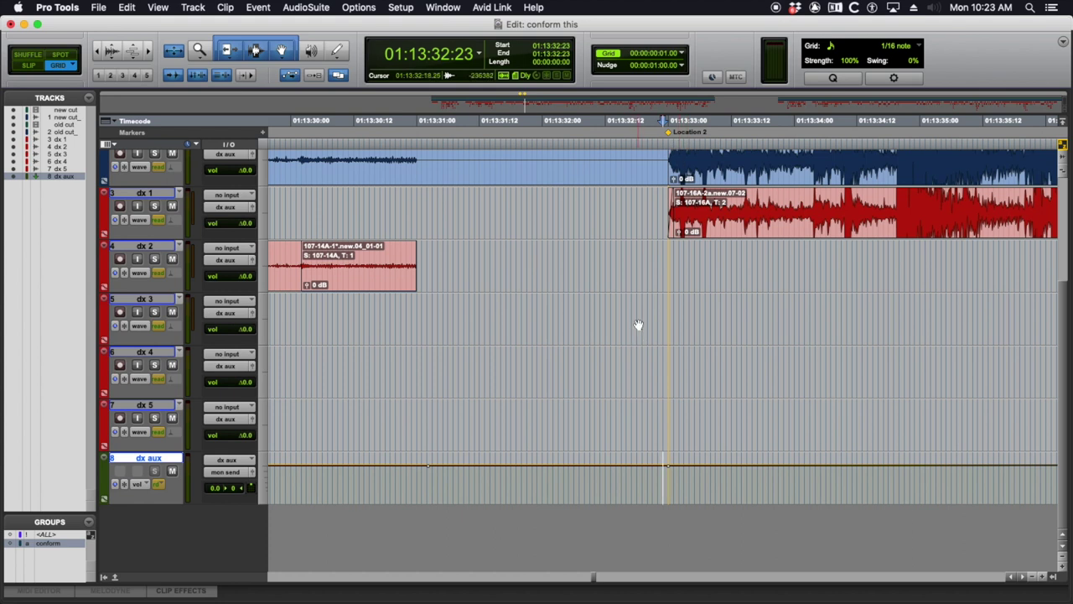
{"action": "key", "text": "r"}
{"action": "key", "text": "r"}
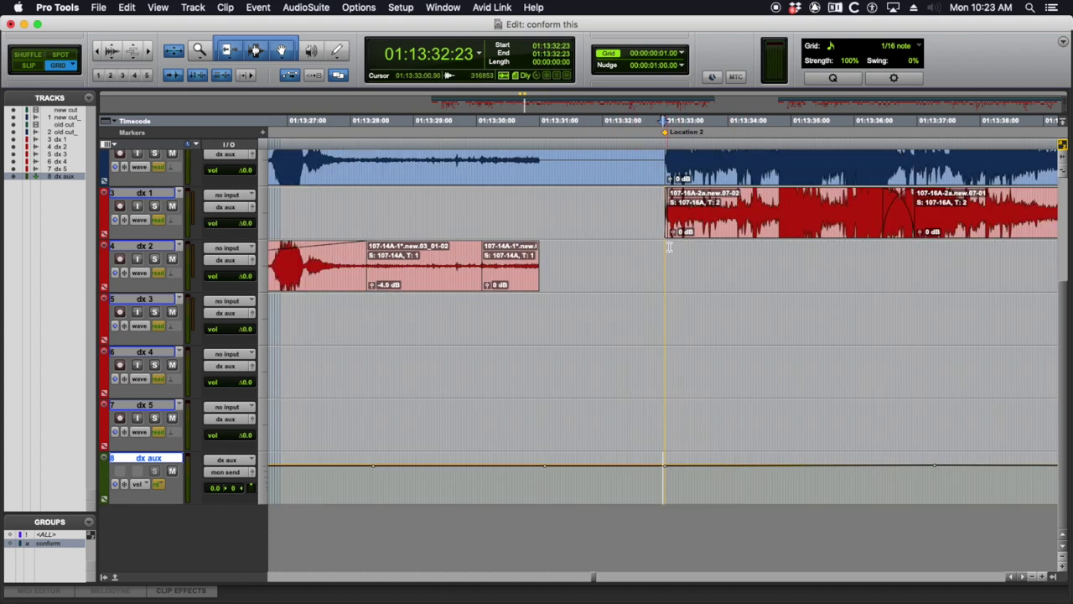
- Check that both cuts' guide tracks line up around 01:13:44
{"action": "scroll", "coordinate": [704, 250], "scroll_direction": "right", "scroll_amount": 5}
{"action": "scroll", "coordinate": [689, 203], "scroll_direction": "up", "scroll_amount": 1}
{"action": "left_click", "coordinate": [661, 178]}
{"action": "key", "text": "t"}
{"action": "key", "text": "t"}
{"action": "key", "text": "t"}
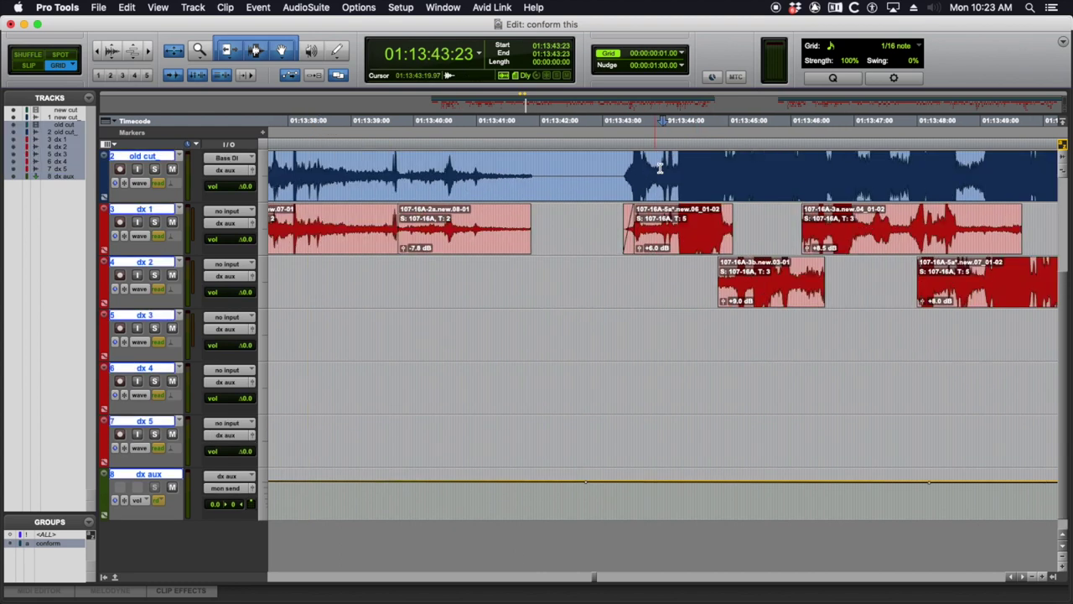
{"action": "scroll", "coordinate": [707, 184], "scroll_direction": "up", "scroll_amount": 3}
{"action": "left_click", "coordinate": [718, 280]}
{"action": "key", "text": "r"}
{"action": "key", "text": "r"}
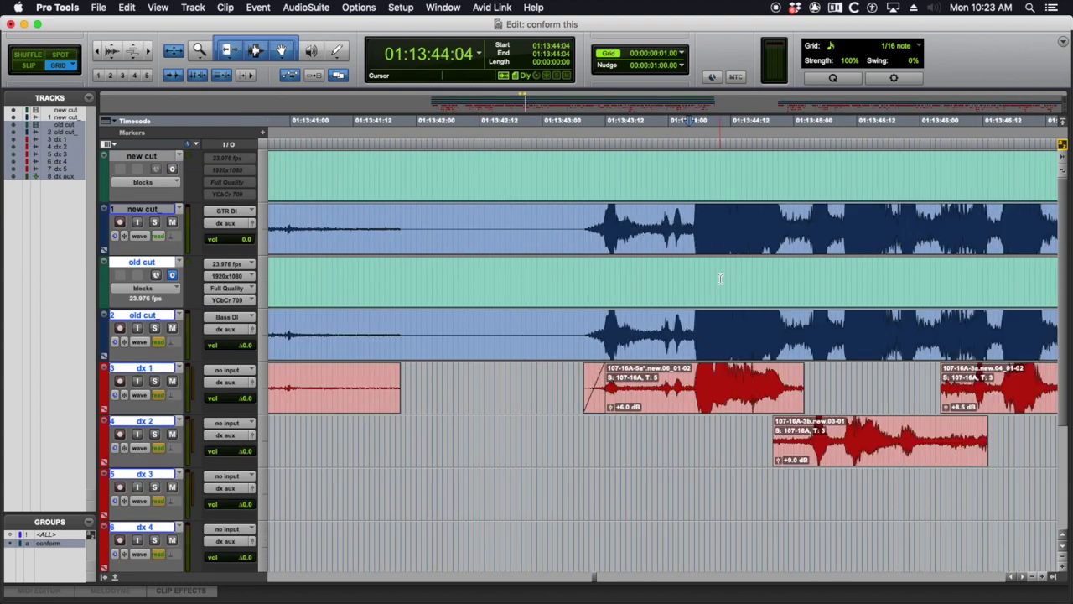
- Compare the guide tracks from 01:14:20 through 01:15:00 for further differences between the cuts
{"action": "scroll", "coordinate": [735, 281], "scroll_direction": "right", "scroll_amount": 20}
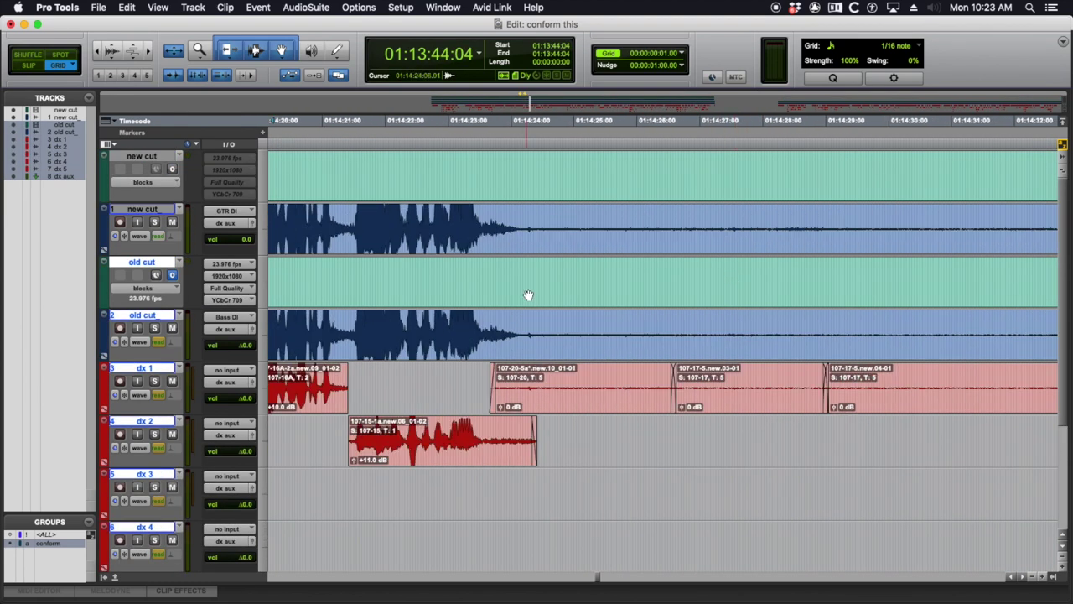
{"action": "left_click", "coordinate": [498, 265]}
{"action": "key", "text": "t"}
{"action": "key", "text": "t"}
{"action": "key", "text": "r"}
{"action": "key", "text": "r"}
{"action": "key", "text": "r"}
{"action": "scroll", "coordinate": [766, 264], "scroll_direction": "right", "scroll_amount": 1}
{"action": "scroll", "coordinate": [768, 264], "scroll_direction": "right", "scroll_amount": 8}
{"action": "left_click", "coordinate": [709, 265]}
{"action": "scroll", "coordinate": [773, 276], "scroll_direction": "right", "scroll_amount": 12}
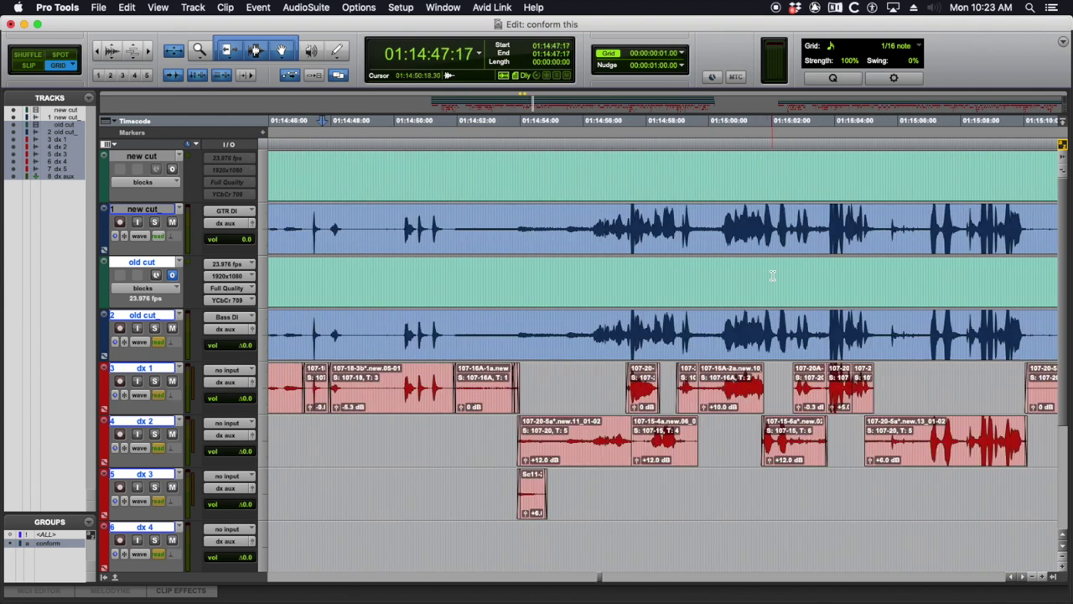
- Compare the new and old guide tracks from 01:15:18 onward for the next divergence
{"action": "left_click", "coordinate": [657, 273]}
{"action": "key", "text": "r"}
{"action": "key", "text": "r"}
{"action": "key", "text": "r"}
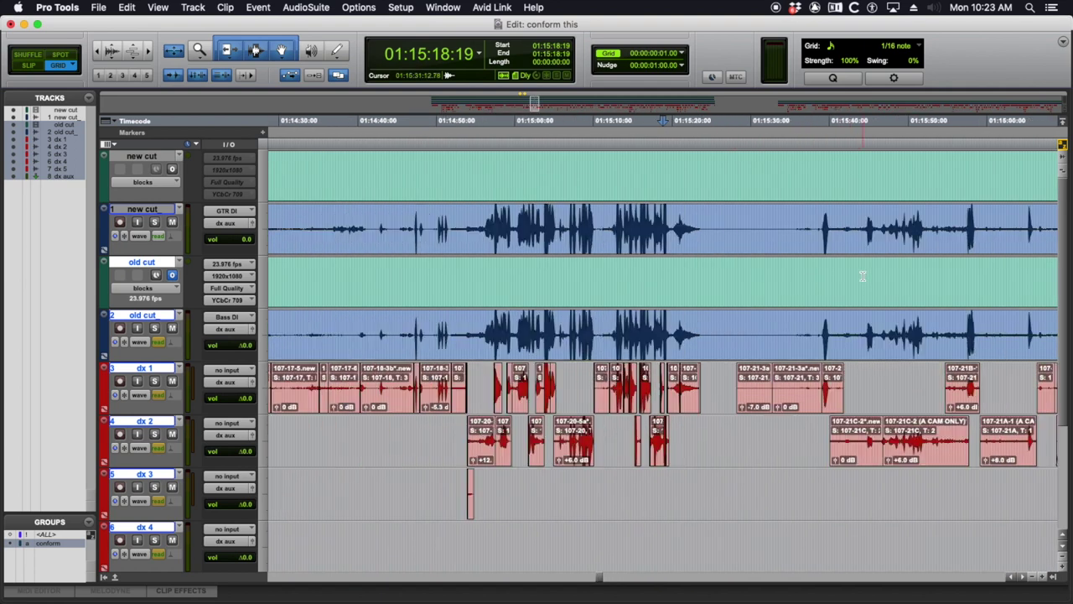
{"action": "left_click", "coordinate": [823, 271]}
{"action": "key", "text": "t"}
{"action": "key", "text": "t"}
{"action": "key", "text": "r"}
{"action": "key", "text": "r"}
{"action": "scroll", "coordinate": [862, 277], "scroll_direction": "right", "scroll_amount": 5}
{"action": "left_click", "coordinate": [798, 277]}
{"action": "key", "text": "t"}
{"action": "key", "text": "t"}
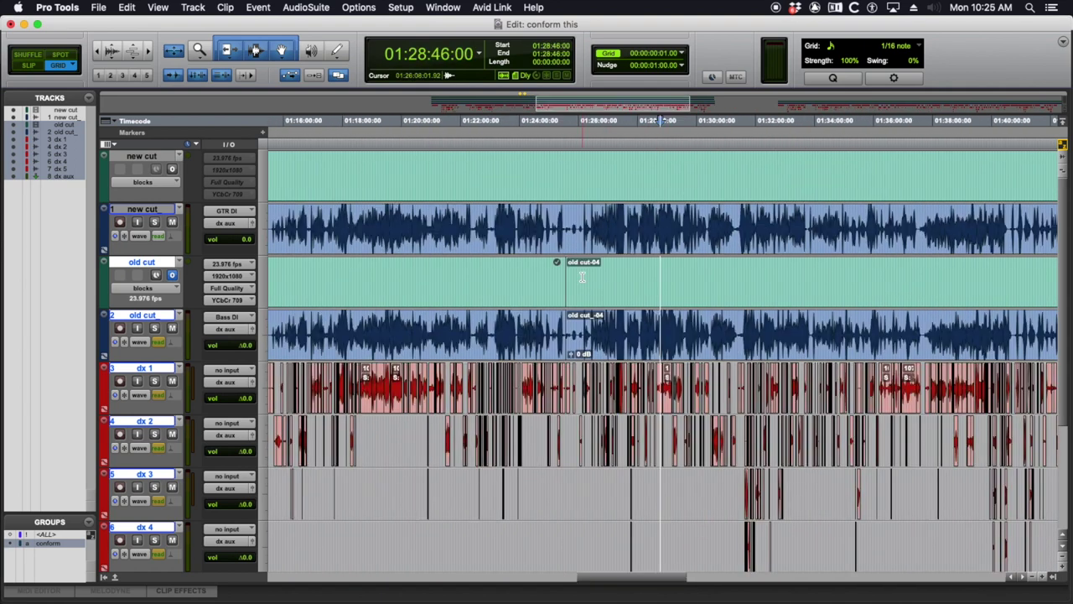
- Examine both guide tracks around the old cut's clip boundary near 01:25:33
{"action": "scroll", "coordinate": [575, 271], "scroll_direction": "left", "scroll_amount": 2}
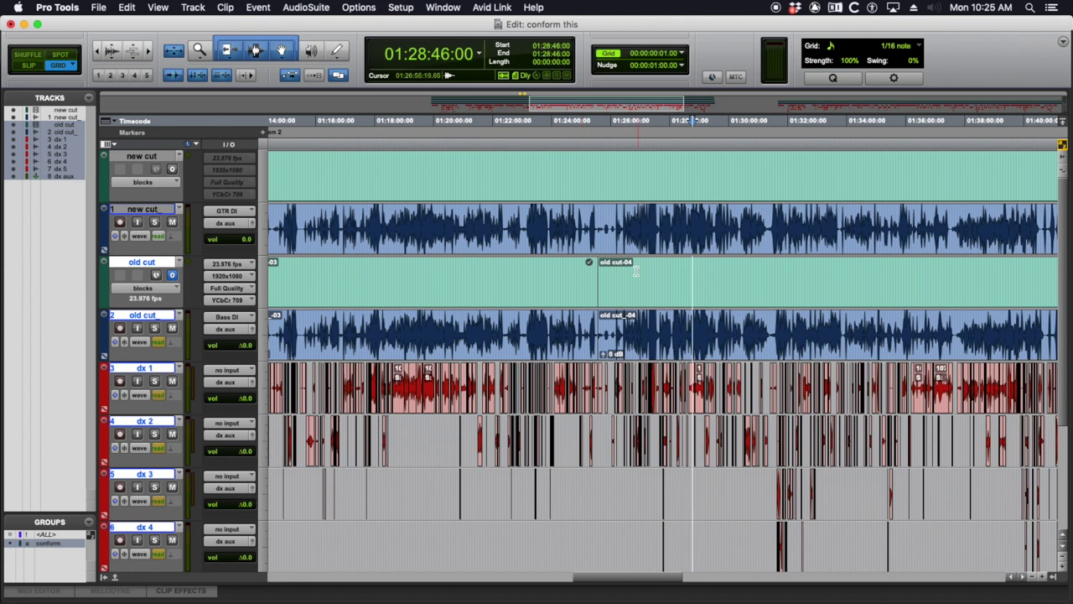
{"action": "left_click", "coordinate": [600, 216]}
{"action": "key", "text": "t"}
{"action": "key", "text": "t"}
{"action": "key", "text": "t"}
{"action": "key", "text": "t"}
{"action": "left_click", "coordinate": [642, 215]}
{"action": "left_click", "coordinate": [637, 218]}
{"action": "scroll", "coordinate": [635, 218], "scroll_direction": "right", "scroll_amount": 5}
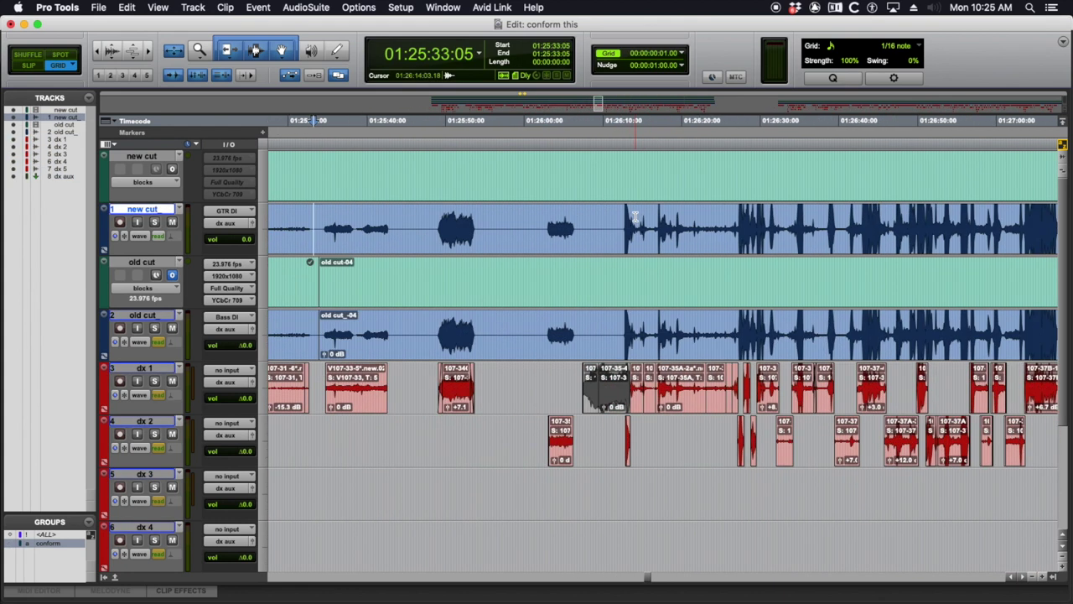
- Compare the guide tracks from about 01:26:10 through 01:28:50 for mismatched dialogue
{"action": "key", "text": "r"}
{"action": "key", "text": "r"}
{"action": "left_click", "coordinate": [694, 277]}
{"action": "key", "text": "t"}
{"action": "key", "text": "t"}
{"action": "key", "text": "t"}
{"action": "key", "text": "t"}
{"action": "scroll", "coordinate": [695, 277], "scroll_direction": "right", "scroll_amount": 10}
{"action": "scroll", "coordinate": [695, 278], "scroll_direction": "right", "scroll_amount": 10}
{"action": "key", "text": "r"}
{"action": "key", "text": "r"}
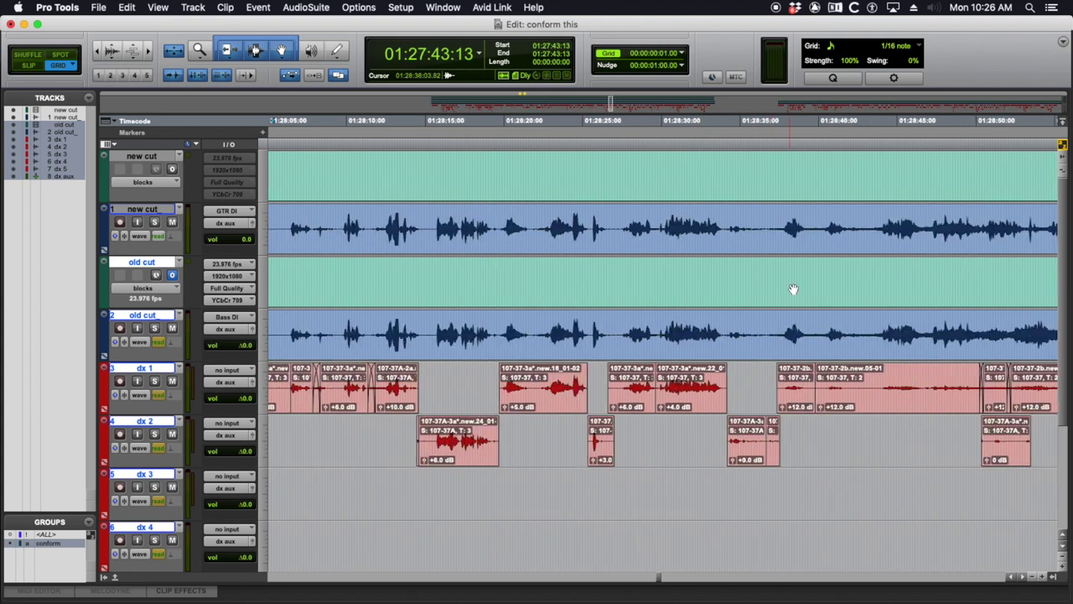
{"action": "key", "text": "r"}
{"action": "key", "text": "r"}
- Examine both guide tracks between 01:28:50 and 01:28:52 to find where the waveforms stop matching
{"action": "left_click", "coordinate": [744, 269]}
{"action": "key", "text": "t"}
{"action": "key", "text": "t"}
{"action": "key", "text": "t"}
{"action": "key", "text": "t"}
{"action": "key", "text": "t"}
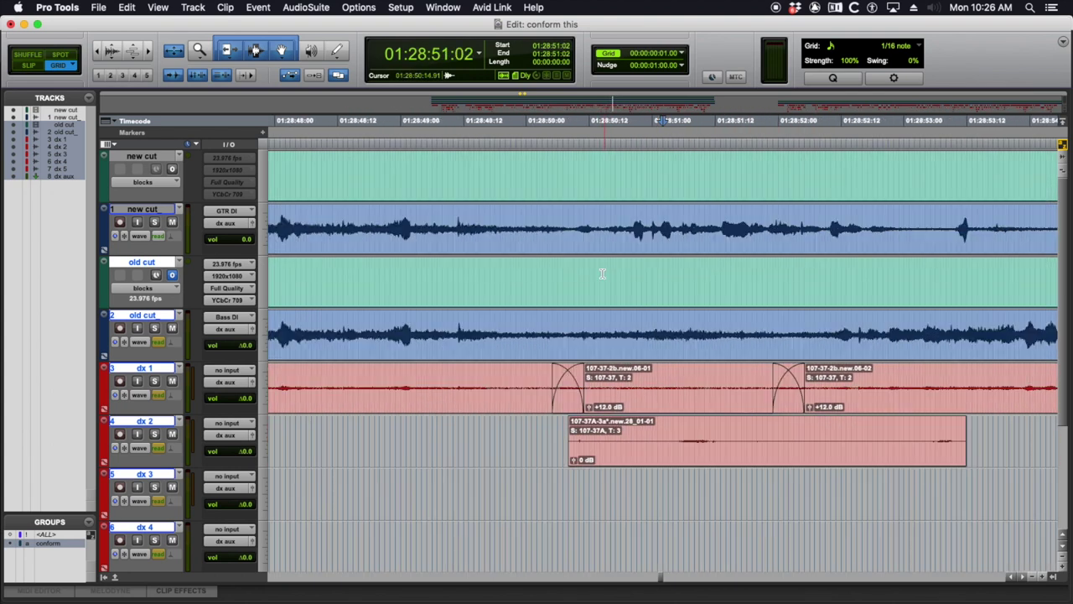
{"action": "left_click", "coordinate": [598, 275]}
{"action": "key", "text": "r"}
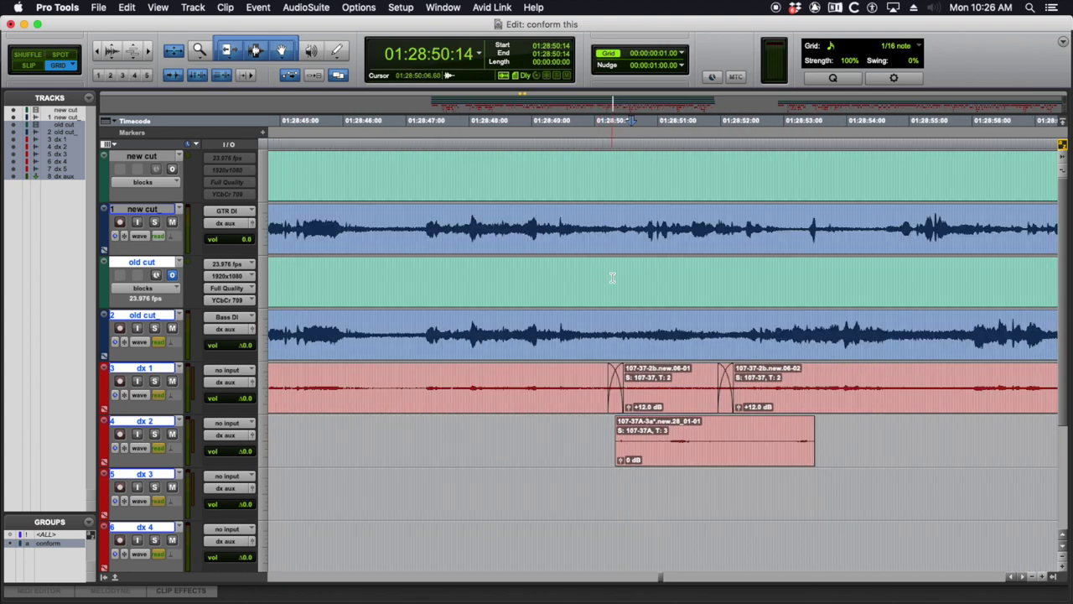
{"action": "key", "text": "r"}
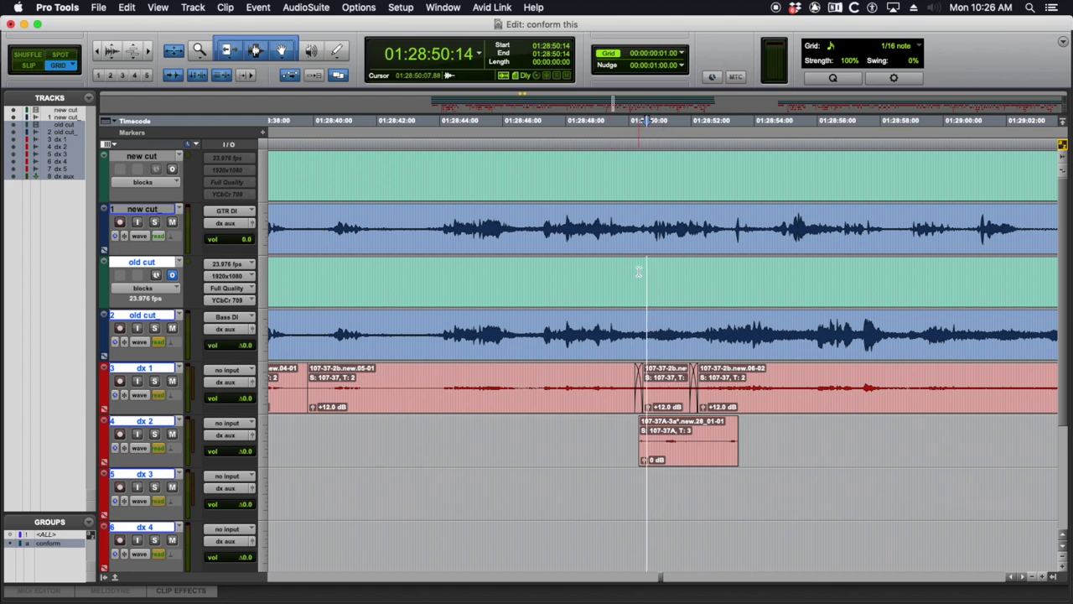
- Place the edit cursor at 01:28:50:05 and compare the guide tracks on both sides, back to about 01:28:40
{"action": "left_click", "coordinate": [635, 270]}
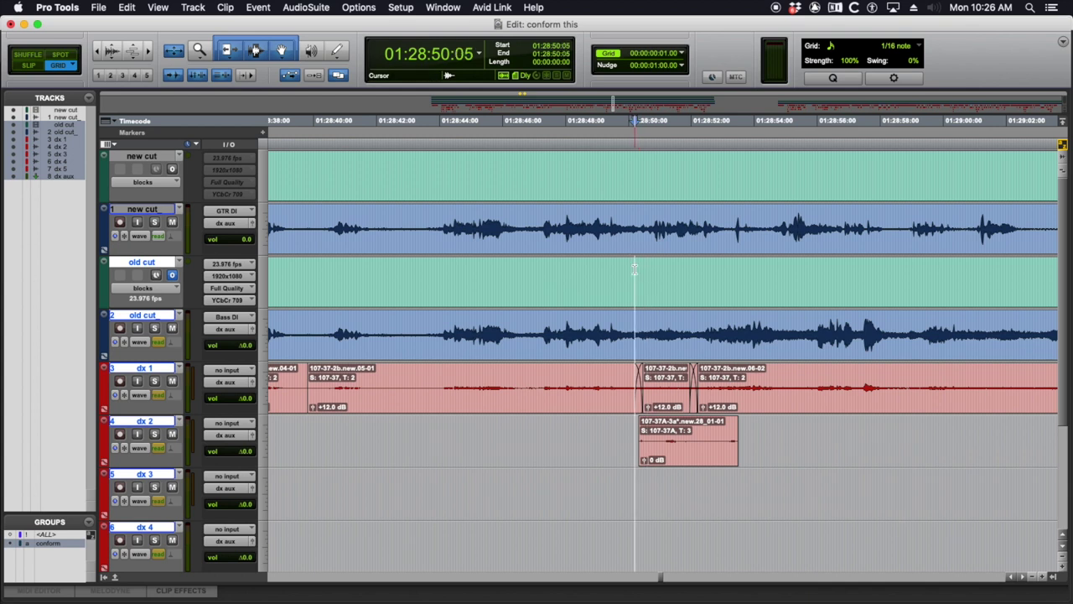
{"action": "key", "text": "t"}
{"action": "key", "text": "t"}
{"action": "scroll", "coordinate": [653, 271], "scroll_direction": "down", "scroll_amount": 1}
{"action": "scroll", "coordinate": [653, 271], "scroll_direction": "right", "scroll_amount": 1}
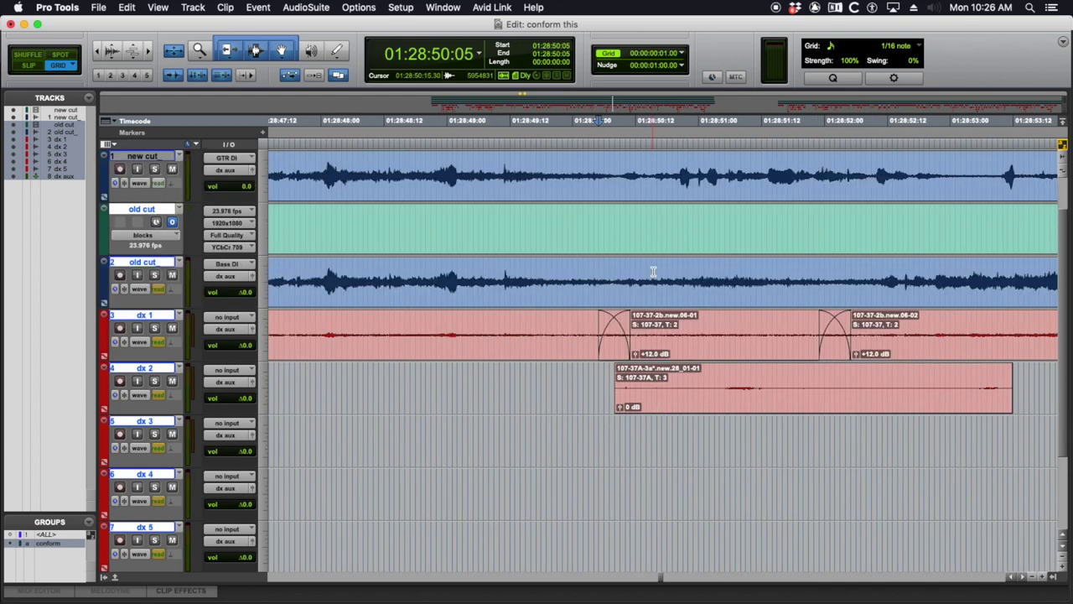
{"action": "scroll", "coordinate": [653, 272], "scroll_direction": "up", "scroll_amount": 1}
{"action": "scroll", "coordinate": [653, 270], "scroll_direction": "right", "scroll_amount": 3}
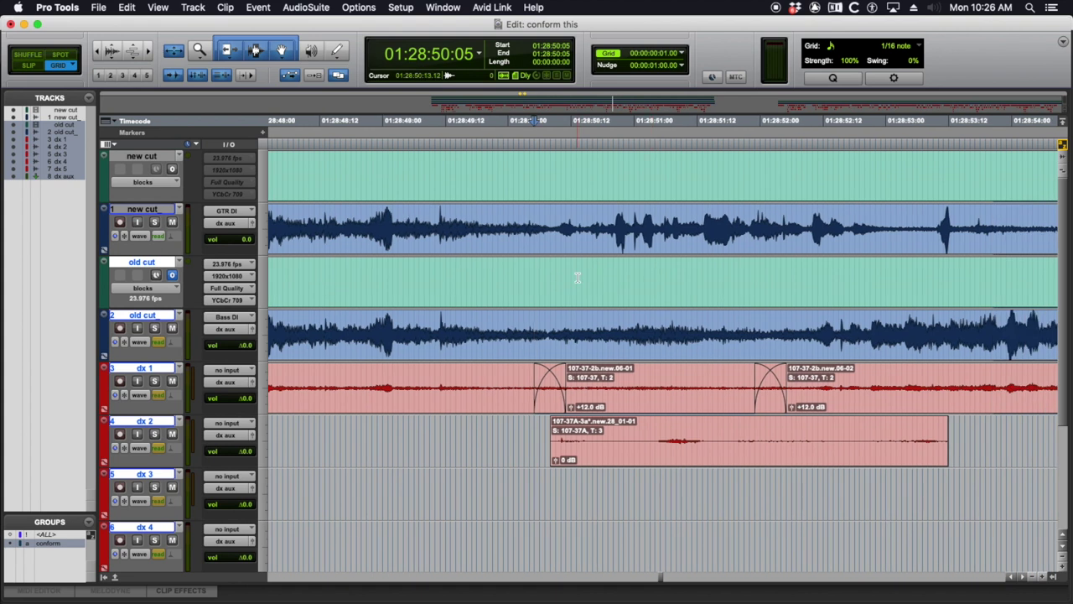
{"action": "key", "text": "r"}
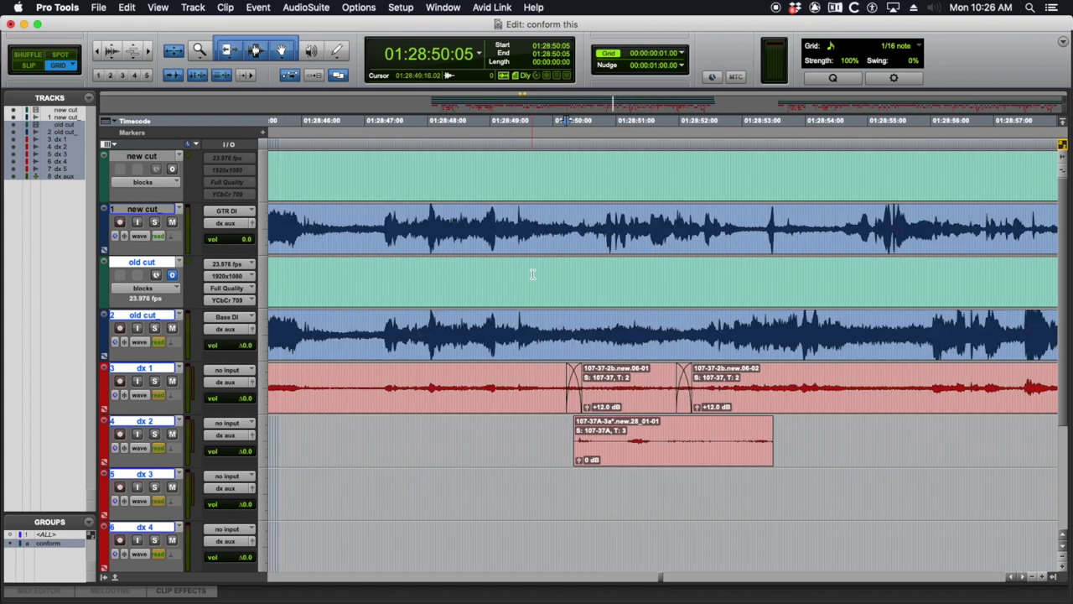
{"action": "scroll", "coordinate": [533, 274], "scroll_direction": "left", "scroll_amount": 6}
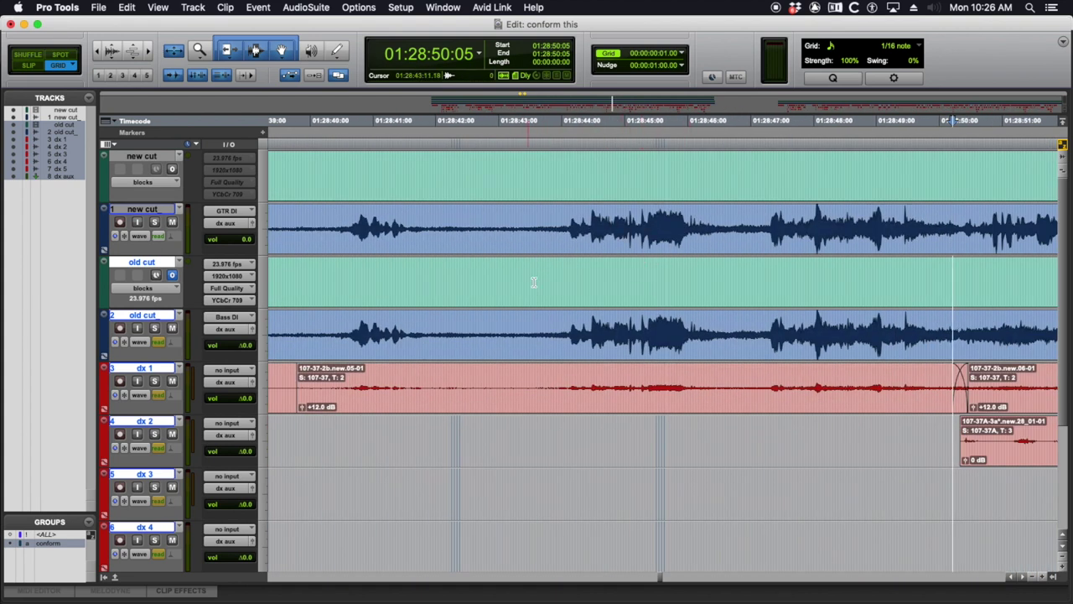
- Check that both guide tracks line up around 01:28:44:11
{"action": "left_click", "coordinate": [615, 275]}
{"action": "key", "text": "t"}
{"action": "key", "text": "t"}
{"action": "key", "text": "t"}
{"action": "key", "text": "t"}
{"action": "key", "text": "r"}
{"action": "key", "text": "r"}
{"action": "key", "text": "r"}
{"action": "key", "text": "r"}
{"action": "key", "text": "r"}
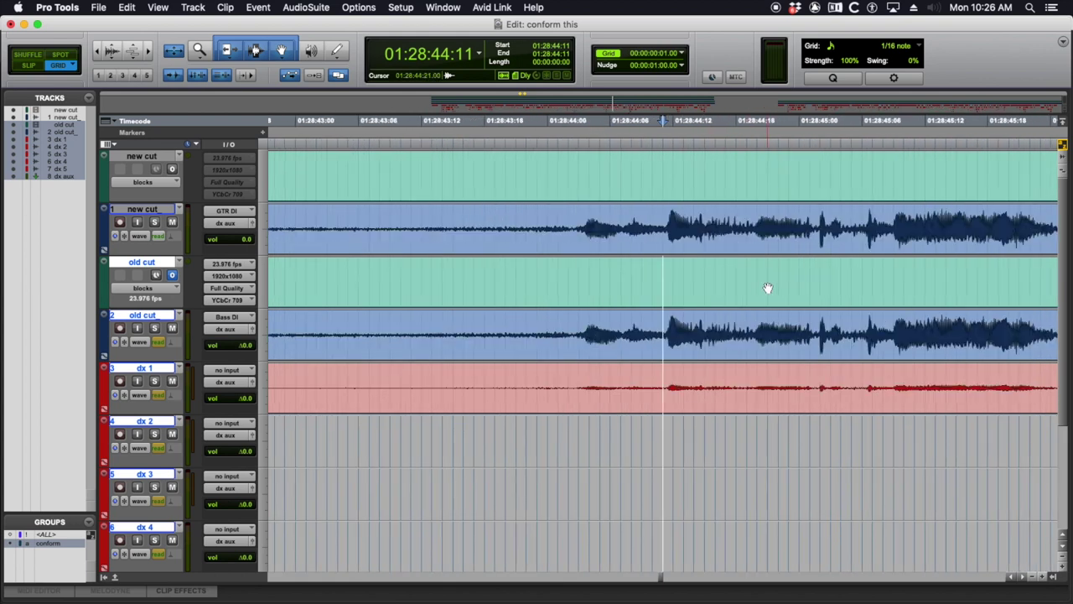
- Compare the guide tracks just before 01:28:50:04 and place the edit cursor at 01:28:50:01 on the new cut's audio
{"action": "scroll", "coordinate": [806, 282], "scroll_direction": "right", "scroll_amount": 4}
{"action": "left_click", "coordinate": [619, 275]}
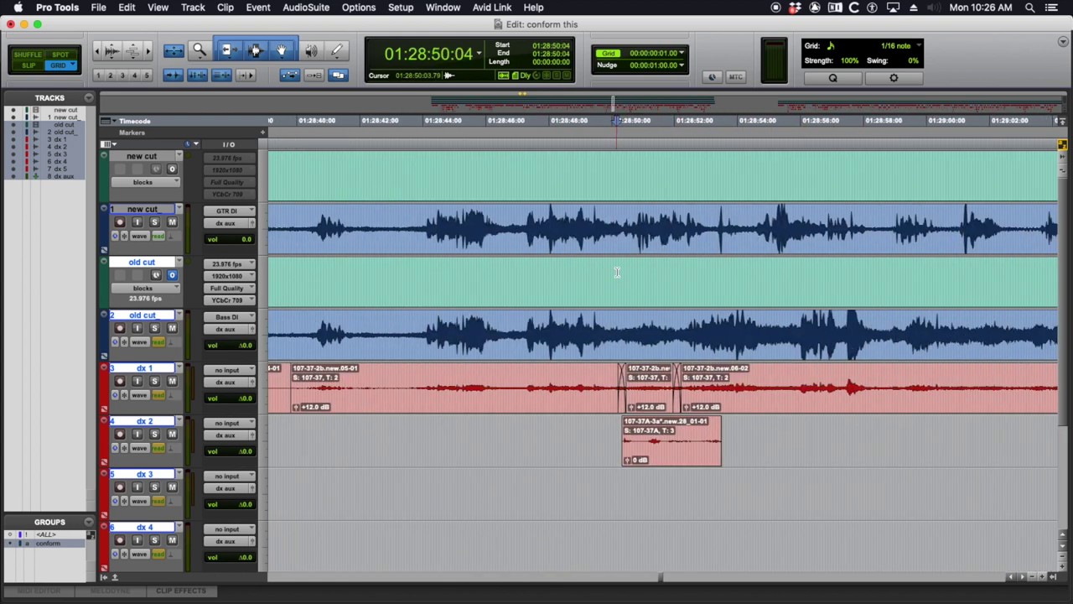
{"action": "key", "text": "t"}
{"action": "key", "text": "t"}
{"action": "key", "text": "super+alt+bracketleft"}
{"action": "key", "text": "super+alt+bracketleft"}
{"action": "key", "text": "r"}
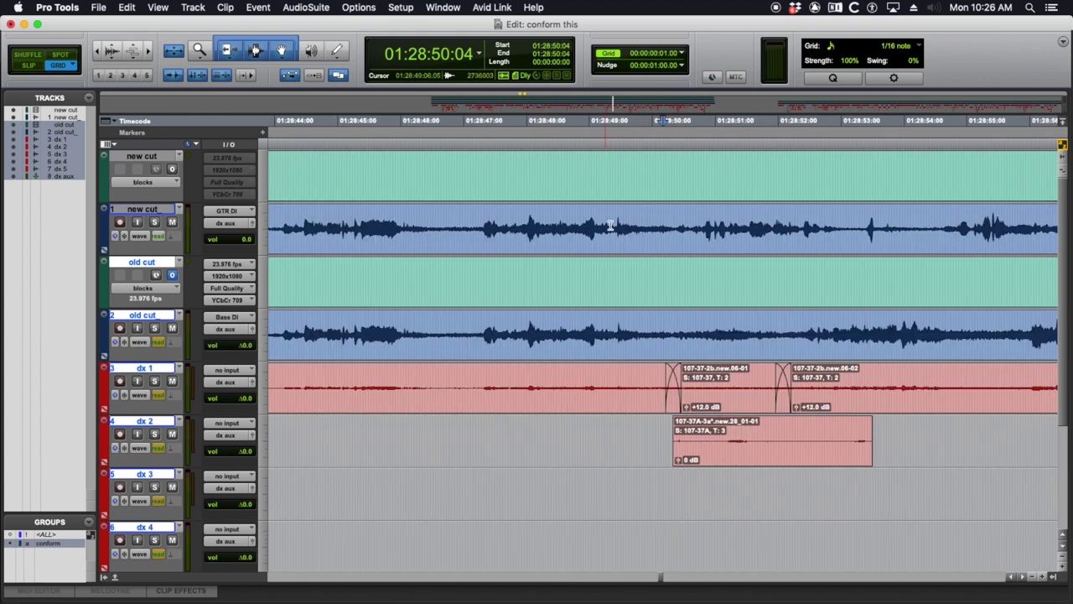
{"action": "scroll", "coordinate": [611, 223], "scroll_direction": "right", "scroll_amount": 1}
{"action": "left_click_drag", "start_coordinate": [553, 218], "coordinate": [613, 223]}
{"action": "left_click_drag", "start_coordinate": [541, 218], "coordinate": [625, 226]}
{"action": "left_click", "coordinate": [627, 225]}
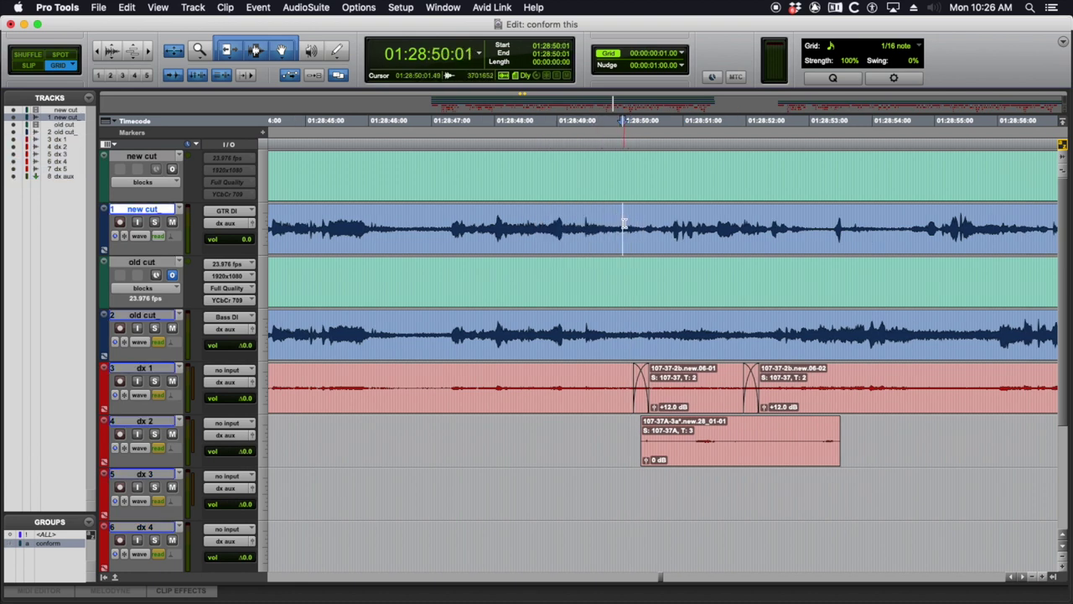
- Inspect the new cut's audio from 01:28:50:03 and place the edit cursor at 01:28:50:08
{"action": "key", "text": "t"}
{"action": "key", "text": "super+alt+bracketright"}
{"action": "scroll", "coordinate": [659, 227], "scroll_direction": "right", "scroll_amount": 1}
{"action": "left_click_drag", "start_coordinate": [610, 217], "coordinate": [634, 220]}
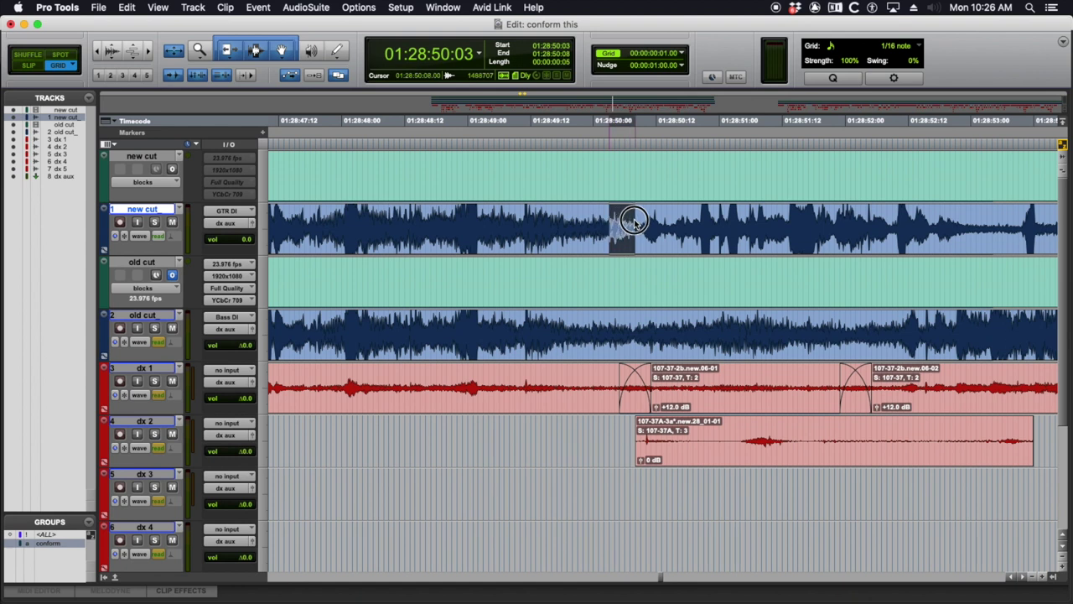
{"action": "left_click", "coordinate": [635, 221]}
{"action": "key", "text": "super+alt+bracketleft"}
{"action": "scroll", "coordinate": [636, 222], "scroll_direction": "right", "scroll_amount": 2}
{"action": "key", "text": "r"}
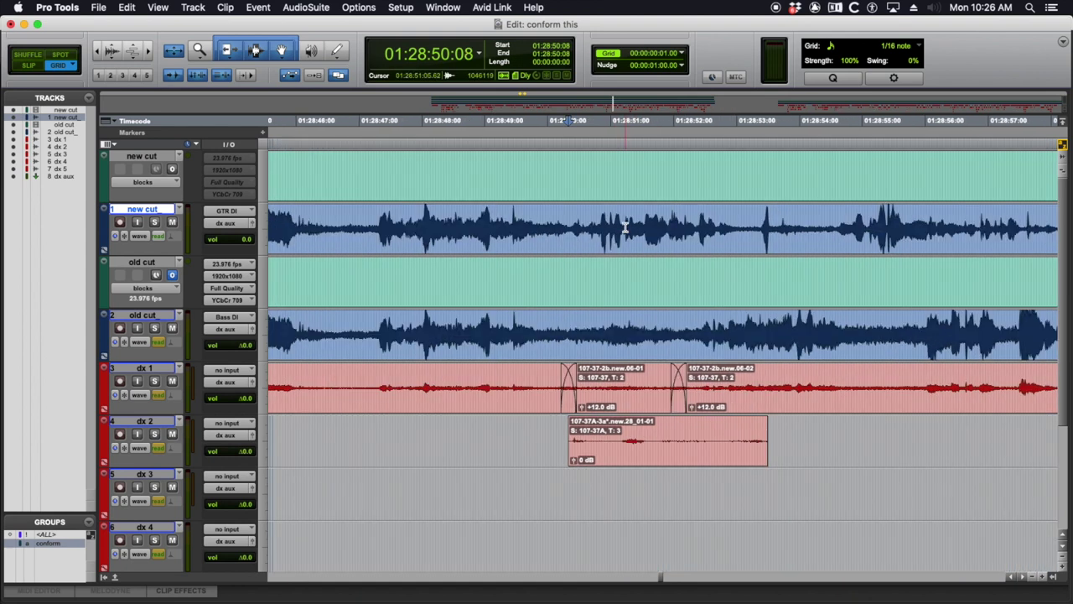
- Compare the guide waveforms following 01:28:50:08, through about 01:29:03, at several waveform heights
{"action": "scroll", "coordinate": [624, 227], "scroll_direction": "right", "scroll_amount": 1}
{"action": "key", "text": "super+alt+bracketleft"}
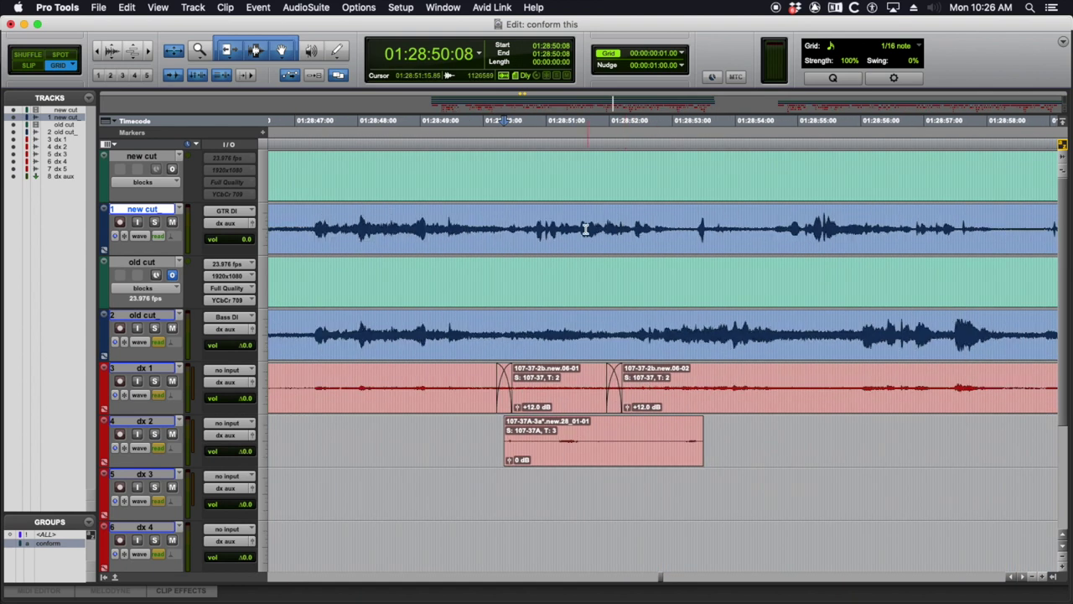
{"action": "key", "text": "super+alt+bracketright"}
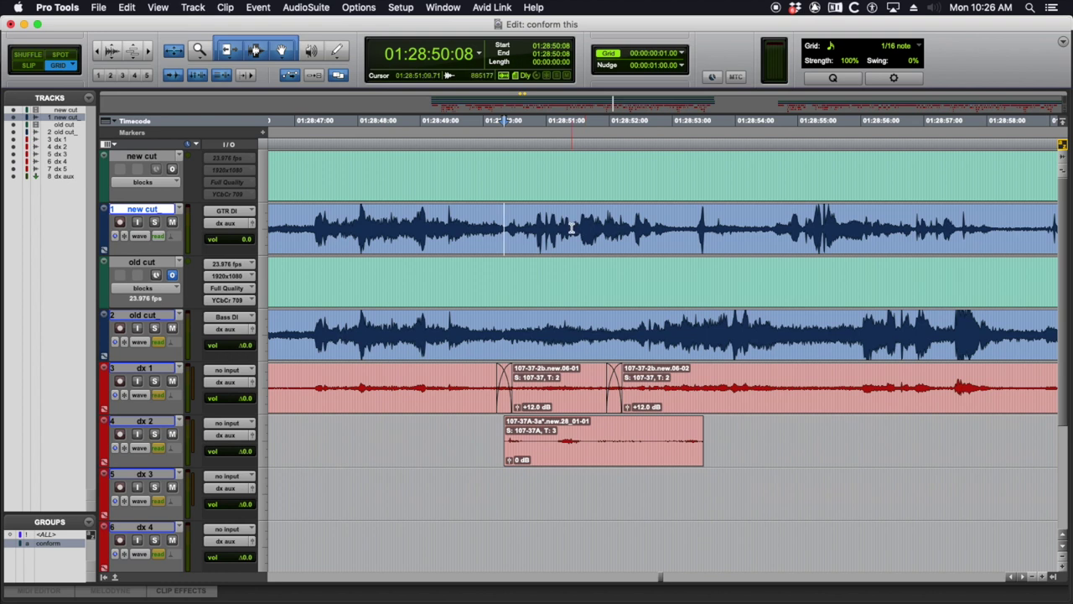
{"action": "key", "text": "super+alt+bracketleft"}
{"action": "key", "text": "super+alt+bracketright"}
{"action": "scroll", "coordinate": [531, 227], "scroll_direction": "right", "scroll_amount": 3}
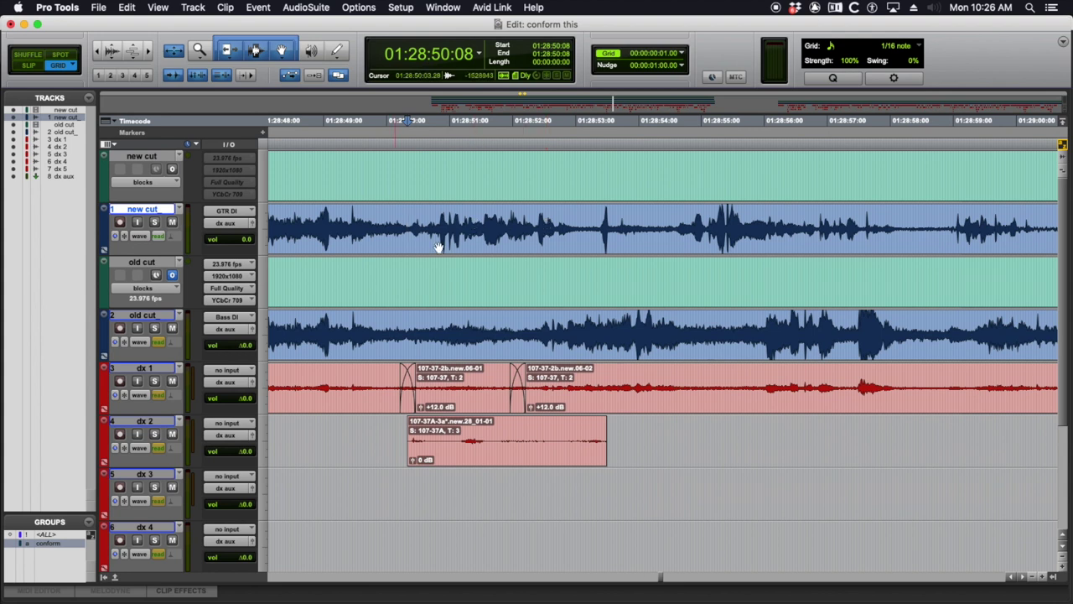
{"action": "scroll", "coordinate": [567, 249], "scroll_direction": "right", "scroll_amount": 6}
{"action": "key", "text": "super+alt+bracketleft"}
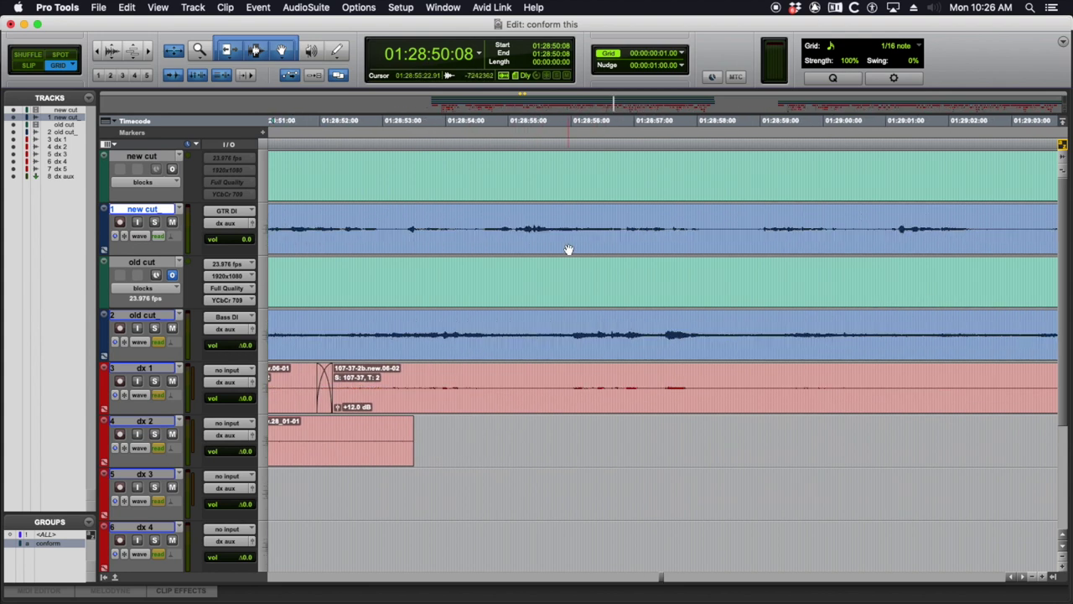
{"action": "key", "text": "super+alt+bracketright"}
{"action": "key", "text": "super+alt+bracketright"}
{"action": "key", "text": "super+alt+bracketright"}
{"action": "key", "text": "super+alt+bracketright"}
{"action": "key", "text": "super+alt+bracketright"}
{"action": "key", "text": "super+alt+bracketleft"}
{"action": "key", "text": "super+alt+bracketleft"}
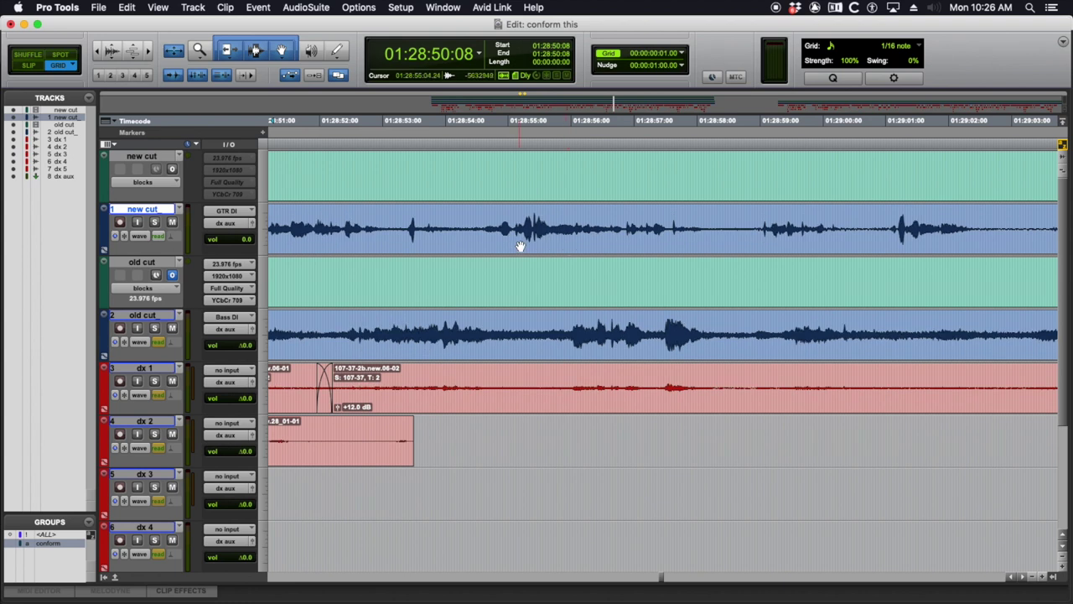
- Search both guide tracks up to about 01:29:18 for matching dialogue, selecting new cut 01:29:10:03–01:29:11:07 and old cut 01:29:15:06–01:29:16:00 for comparison
{"action": "scroll", "coordinate": [494, 243], "scroll_direction": "right", "scroll_amount": 4}
{"action": "scroll", "coordinate": [494, 243], "scroll_direction": "left", "scroll_amount": 7}
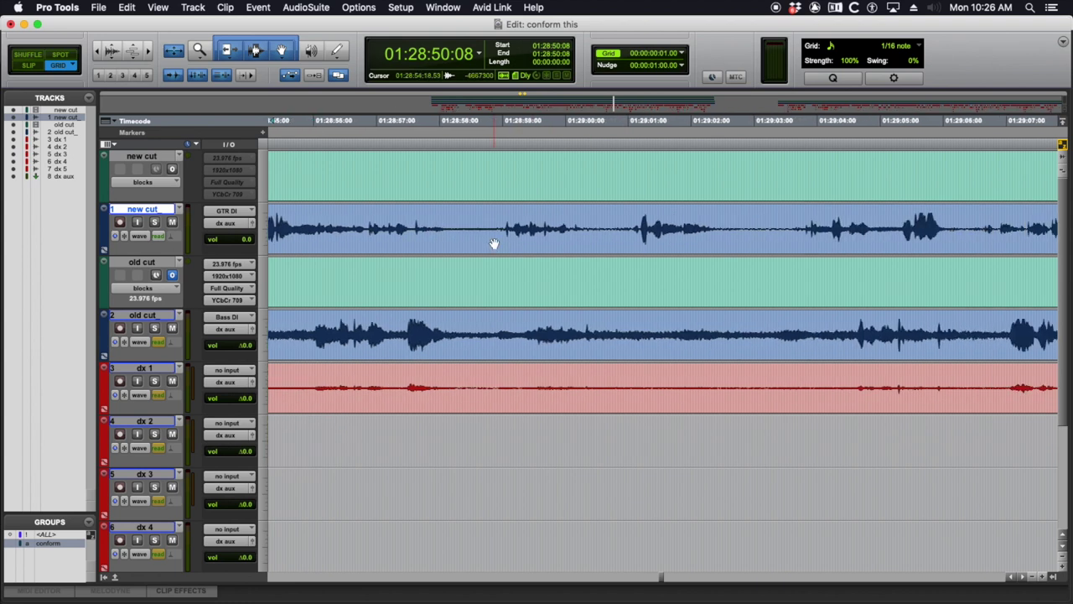
{"action": "scroll", "coordinate": [394, 237], "scroll_direction": "left", "scroll_amount": 2}
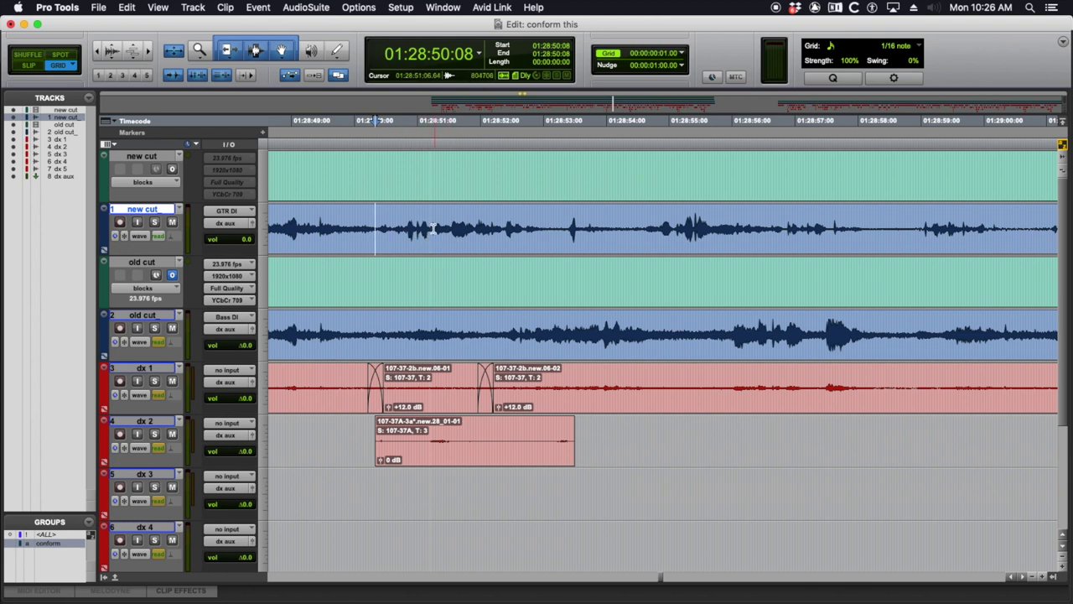
{"action": "scroll", "coordinate": [565, 311], "scroll_direction": "right", "scroll_amount": 8}
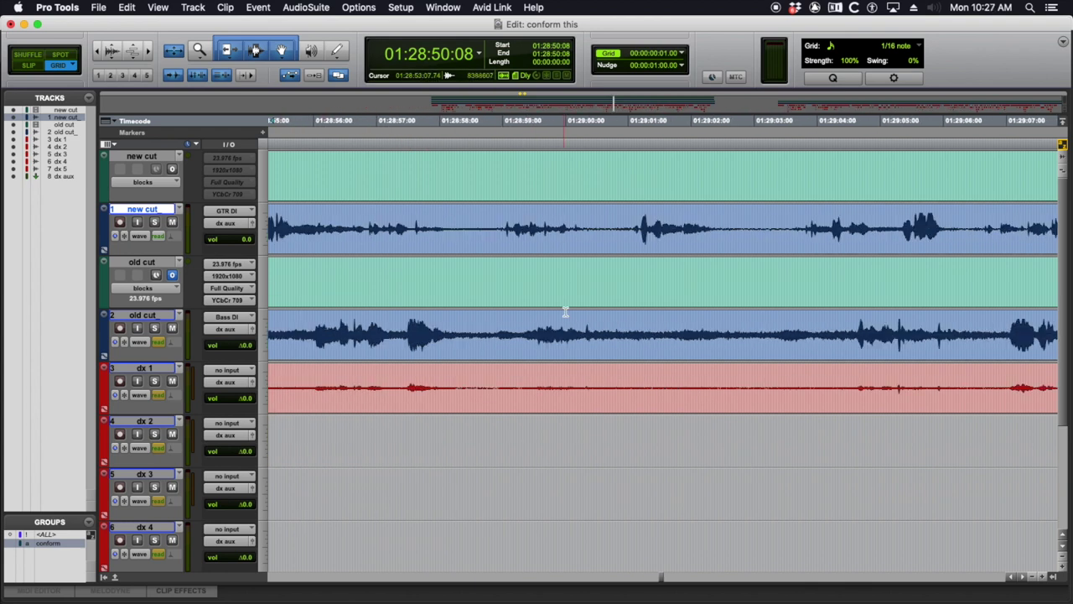
{"action": "scroll", "coordinate": [565, 311], "scroll_direction": "right", "scroll_amount": 6}
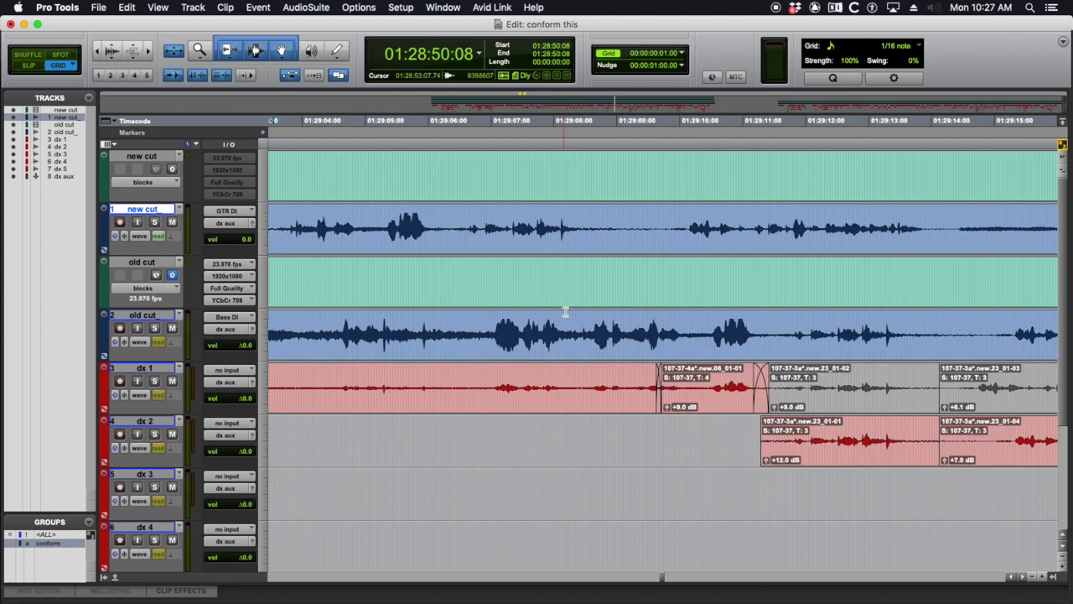
{"action": "scroll", "coordinate": [565, 311], "scroll_direction": "right", "scroll_amount": 3}
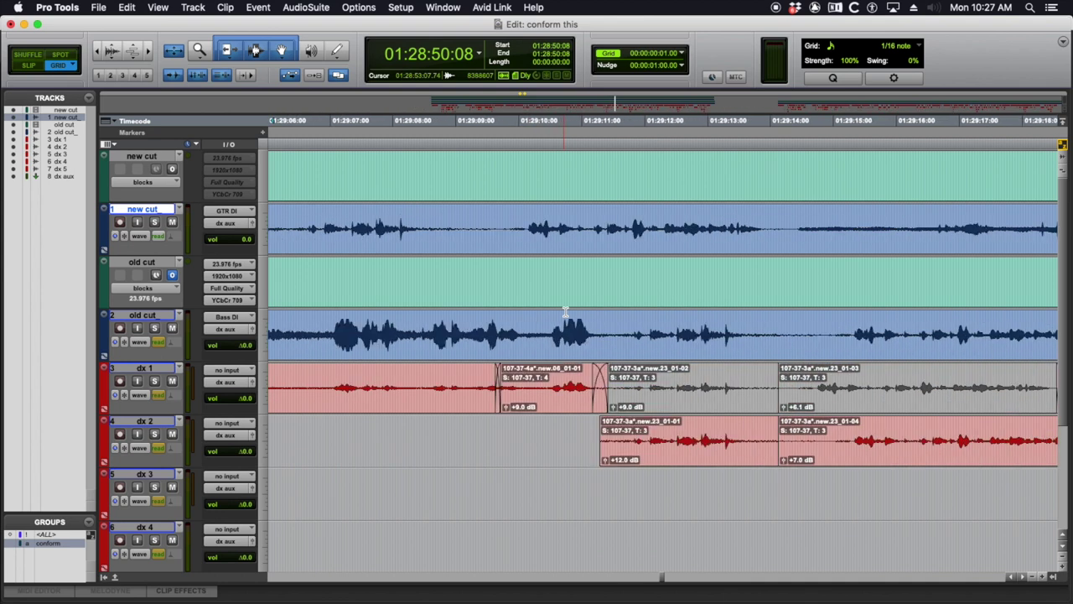
{"action": "left_click_drag", "start_coordinate": [534, 220], "coordinate": [598, 223]}
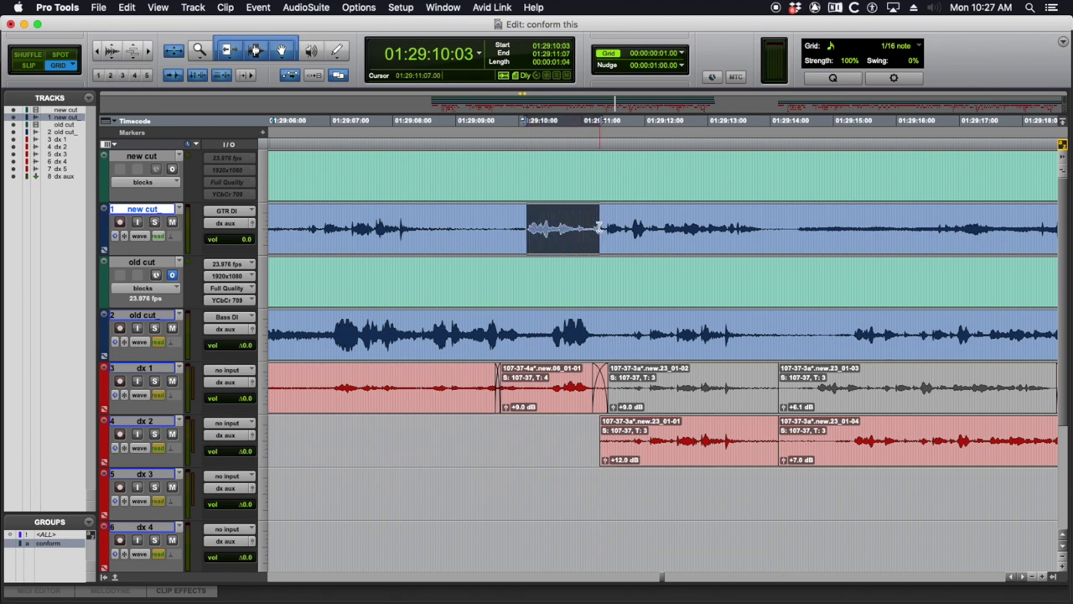
{"action": "left_click_drag", "start_coordinate": [851, 335], "coordinate": [895, 335]}
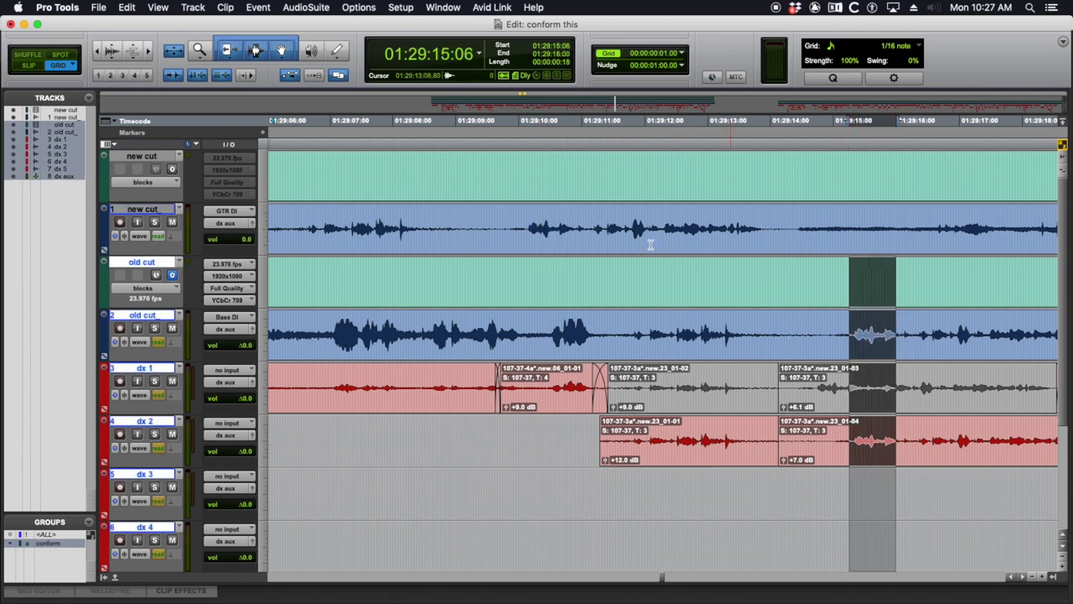
- Return to the mismatched dialogue after 01:28:50 and compare its phrases, including the new cut's 01:28:53:20–01:28:54:22
{"action": "scroll", "coordinate": [584, 250], "scroll_direction": "left", "scroll_amount": 12}
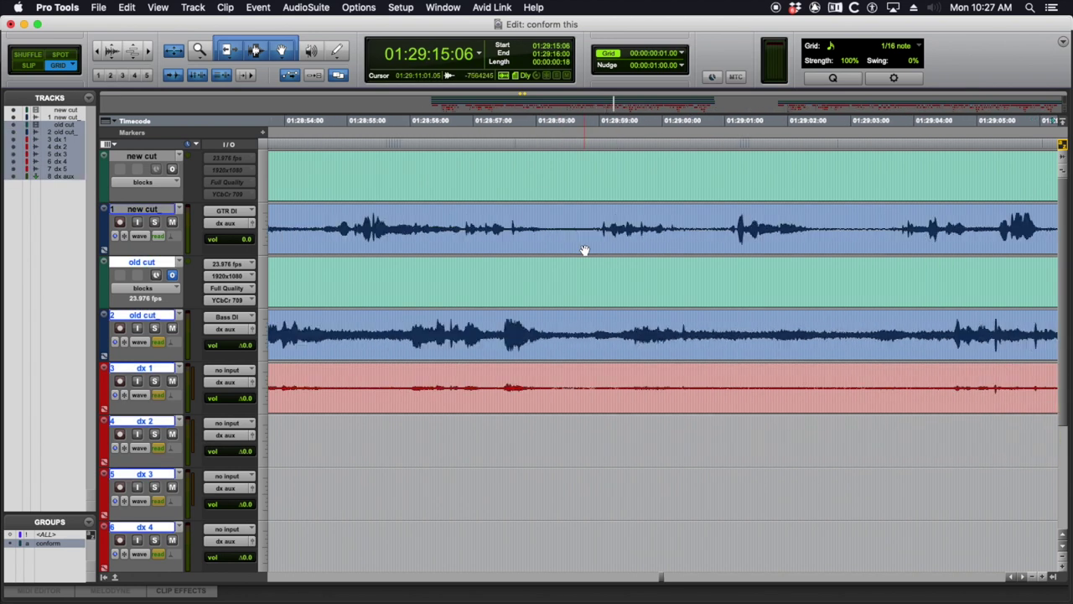
{"action": "scroll", "coordinate": [584, 249], "scroll_direction": "left", "scroll_amount": 4}
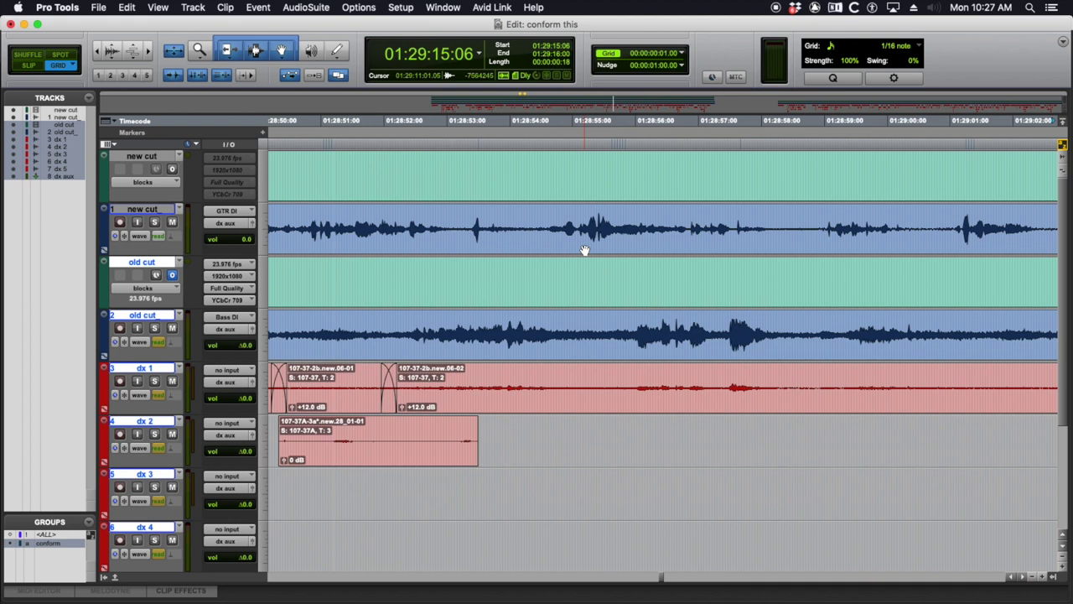
{"action": "left_click", "coordinate": [496, 225]}
{"action": "left_click_drag", "start_coordinate": [500, 225], "coordinate": [534, 227]}
{"action": "left_click", "coordinate": [505, 223]}
{"action": "left_click_drag", "start_coordinate": [514, 328], "coordinate": [796, 333]}
{"action": "key", "text": "super+alt+bracketright"}
{"action": "key", "text": "super+alt+bracketleft"}
{"action": "scroll", "coordinate": [596, 323], "scroll_direction": "right", "scroll_amount": 1}
{"action": "left_click_drag", "start_coordinate": [661, 226], "coordinate": [728, 228]}
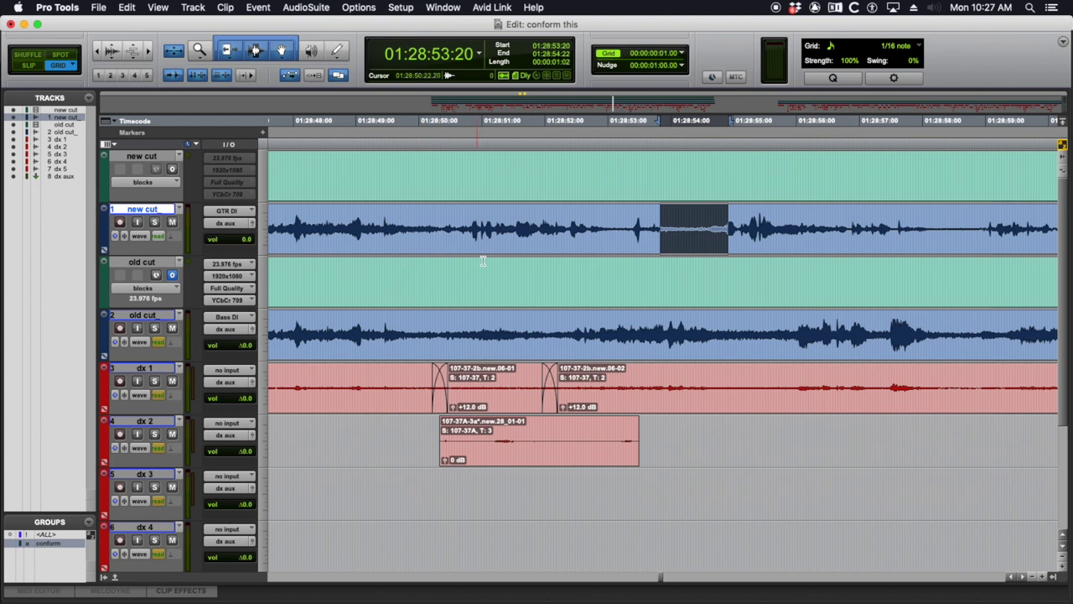
- Add a marker named "new take" at 01:28:50:08 on the timeline
{"action": "mouse_move", "coordinate": [458, 219]}
{"action": "left_mouse_down"}
{"action": "mouse_move", "coordinate": [391, 216]}
{"action": "mouse_move", "coordinate": [439, 220]}
{"action": "left_mouse_up"}
{"action": "left_click", "coordinate": [439, 221]}
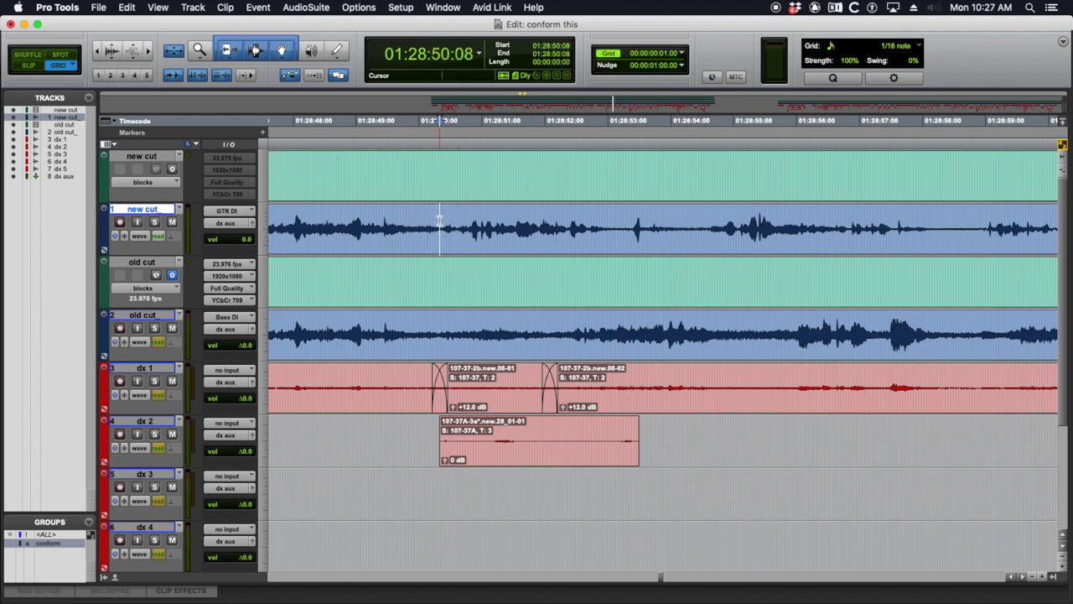
{"action": "key", "text": "KP_Enter"}
{"action": "type", "text": "new ta"}
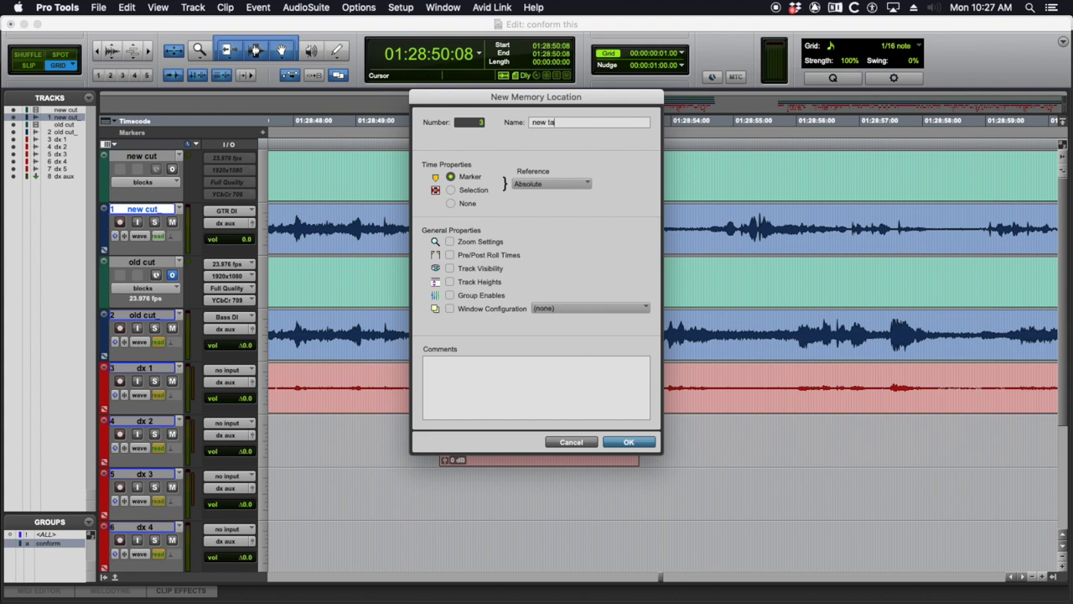
{"action": "key", "text": "Return"}
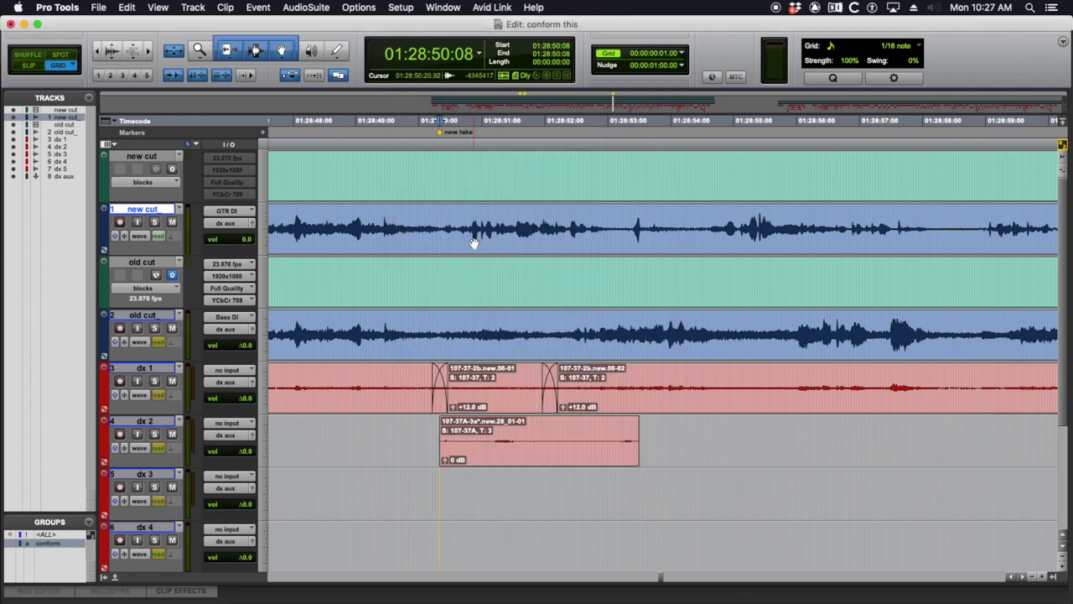
- Place the edit cursor at 01:28:53:04 and compare the guide tracks from there through about 01:29:30
{"action": "scroll", "coordinate": [473, 242], "scroll_direction": "right", "scroll_amount": 2}
{"action": "left_click_drag", "start_coordinate": [402, 172], "coordinate": [587, 221]}
{"action": "left_click", "coordinate": [586, 221]}
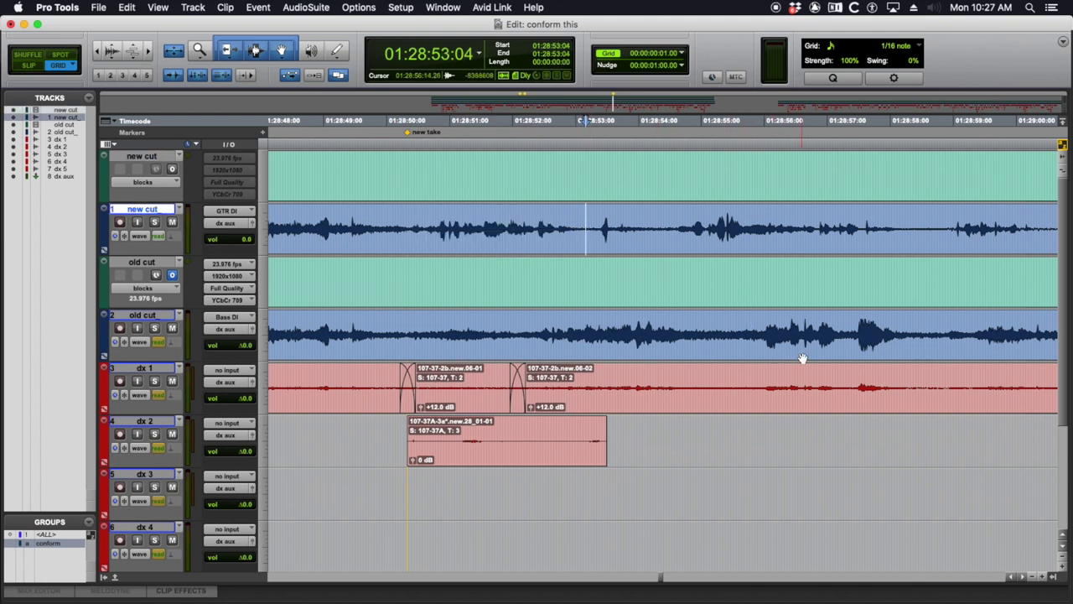
{"action": "scroll", "coordinate": [798, 305], "scroll_direction": "right", "scroll_amount": 4}
{"action": "scroll", "coordinate": [461, 220], "scroll_direction": "left", "scroll_amount": 4}
{"action": "scroll", "coordinate": [455, 218], "scroll_direction": "right", "scroll_amount": 8}
{"action": "scroll", "coordinate": [465, 220], "scroll_direction": "down", "scroll_amount": 4}
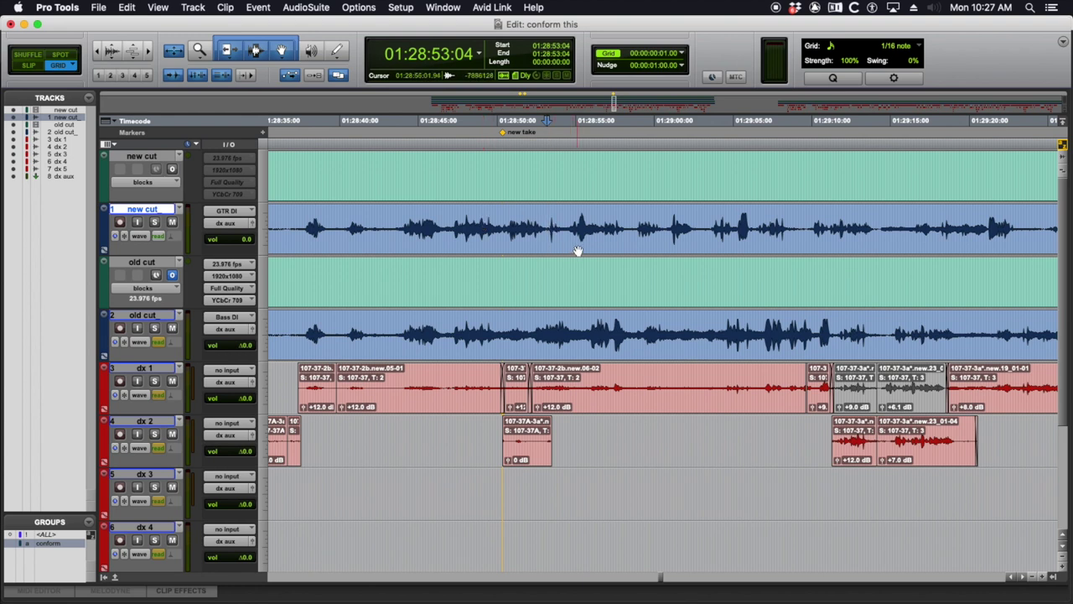
{"action": "scroll", "coordinate": [577, 251], "scroll_direction": "right", "scroll_amount": 2}
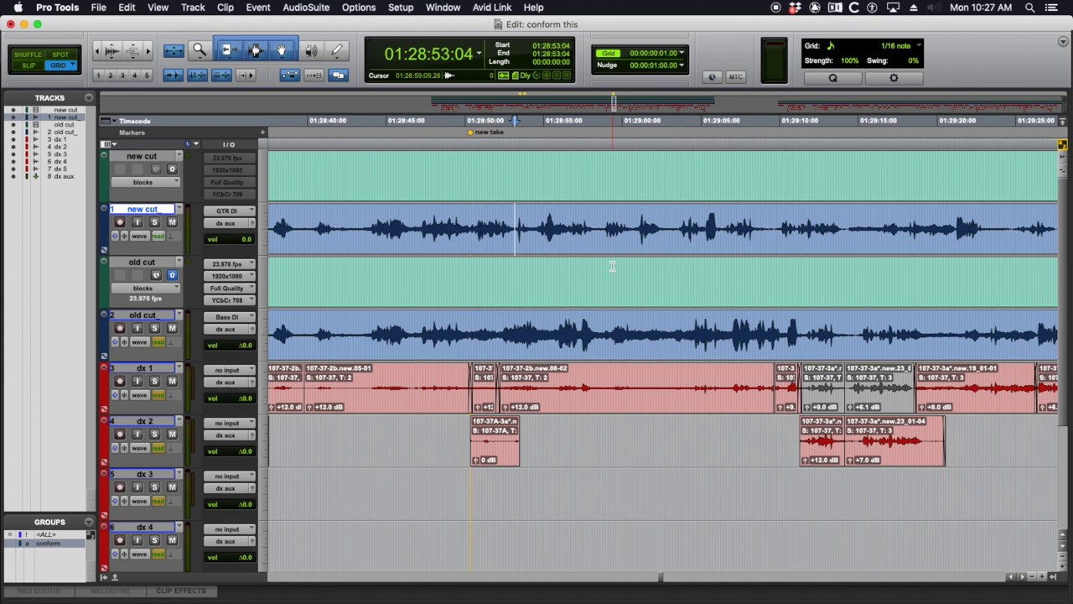
{"action": "scroll", "coordinate": [614, 261], "scroll_direction": "right", "scroll_amount": 2}
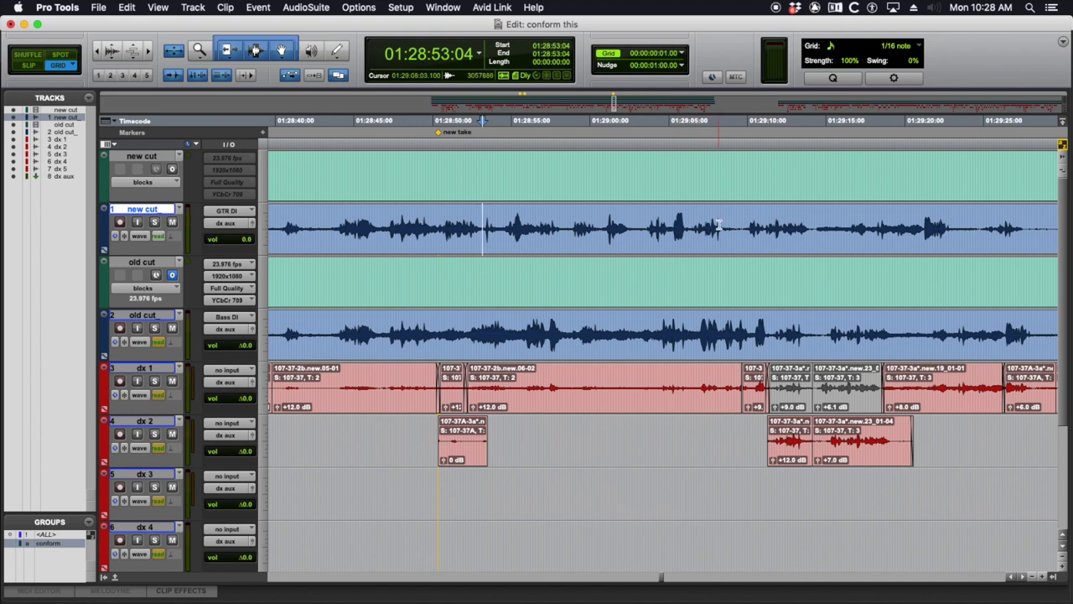
{"action": "scroll", "coordinate": [718, 225], "scroll_direction": "right", "scroll_amount": 2}
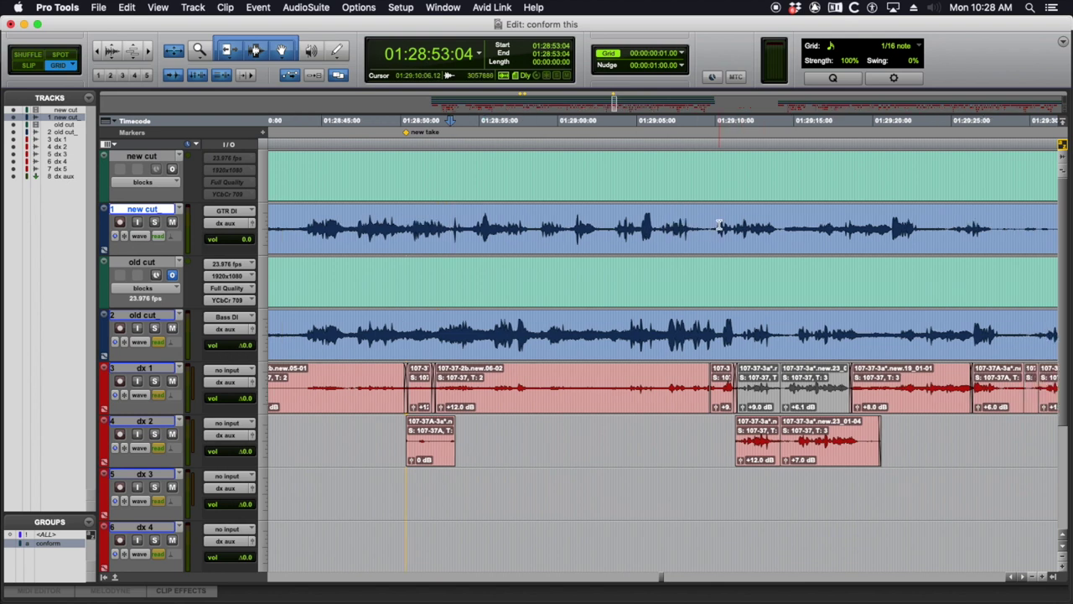
{"action": "scroll", "coordinate": [718, 225], "scroll_direction": "right", "scroll_amount": 4}
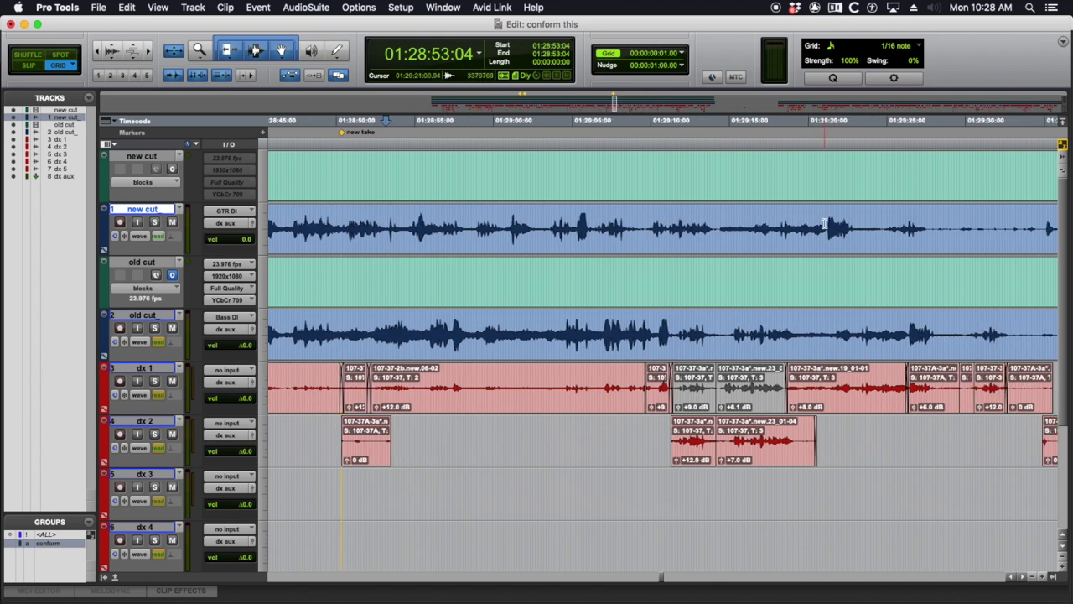
- Compare the loud phrase after 01:29:20 in both guides, and select the new cut's audio from 01:29:16:14 to 01:29:17:12
{"action": "left_click_drag", "start_coordinate": [826, 225], "coordinate": [870, 239]}
{"action": "left_click_drag", "start_coordinate": [905, 329], "coordinate": [918, 331]}
{"action": "left_click_drag", "start_coordinate": [753, 227], "coordinate": [767, 234]}
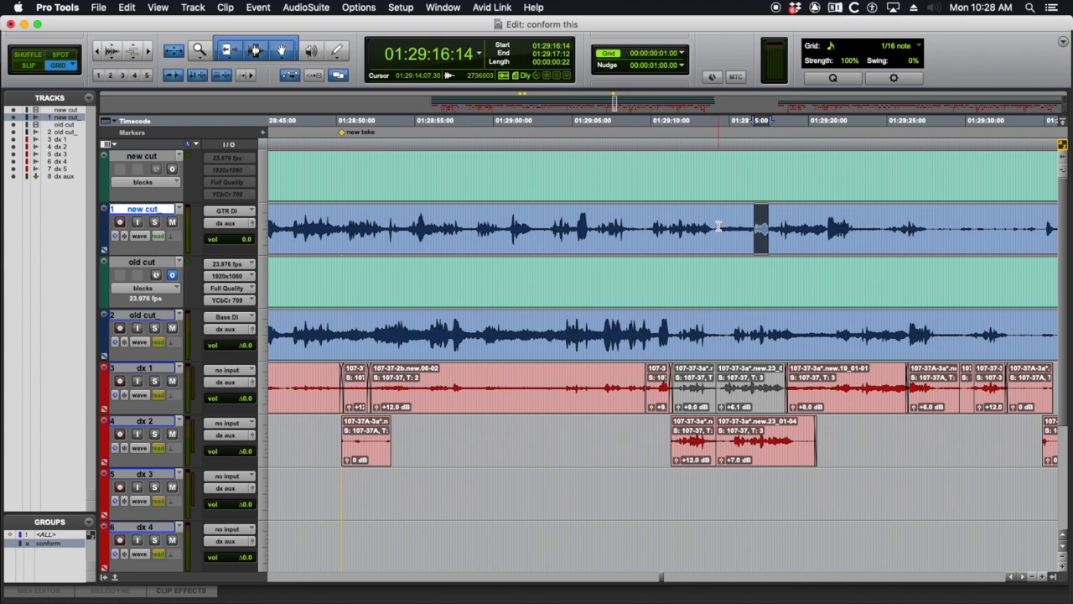
- Compare the new cut's audio from 01:29:10:02 to 01:29:13:21 with the old cut's from 01:29:15:07 to 01:29:18:20
{"action": "left_click", "coordinate": [681, 225]}
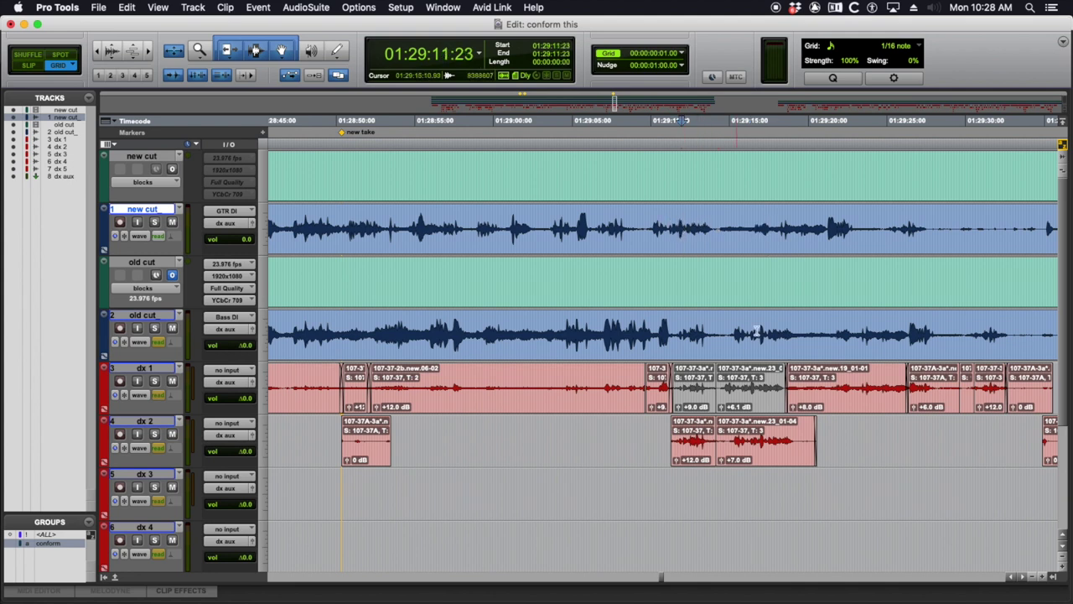
{"action": "left_click", "coordinate": [757, 333]}
{"action": "key", "text": "super+bracketright"}
{"action": "key", "text": "super+bracketright"}
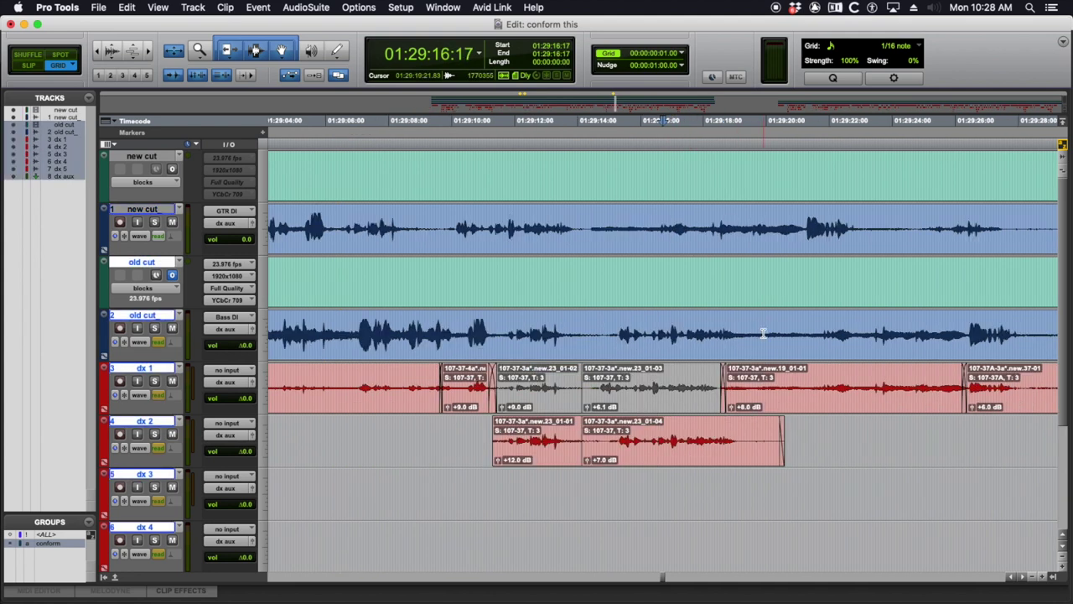
{"action": "scroll", "coordinate": [742, 333], "scroll_direction": "left", "scroll_amount": 2}
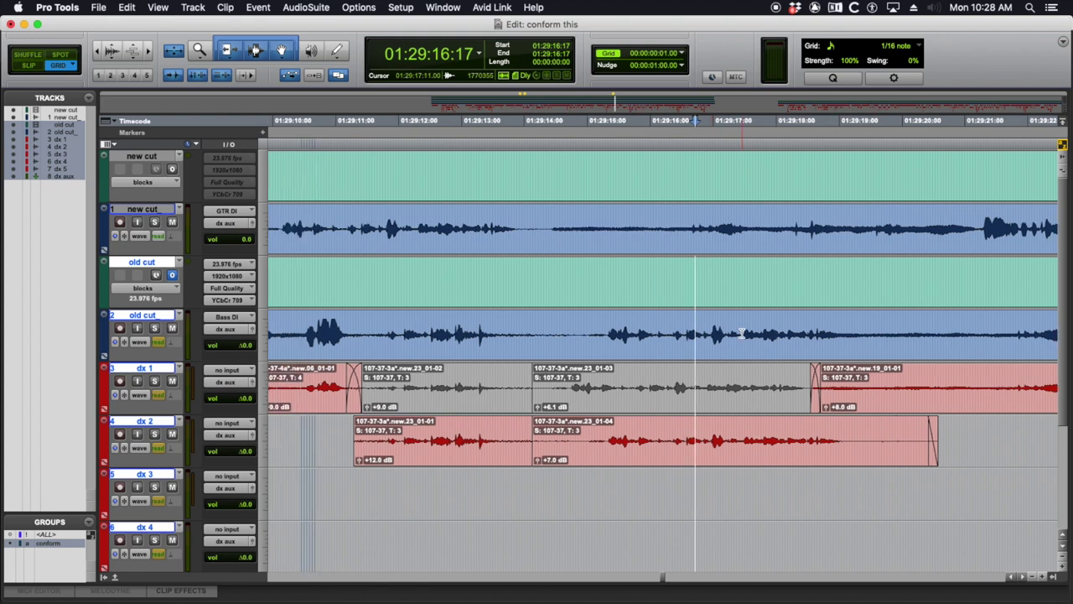
{"action": "left_click_drag", "start_coordinate": [310, 225], "coordinate": [546, 225]}
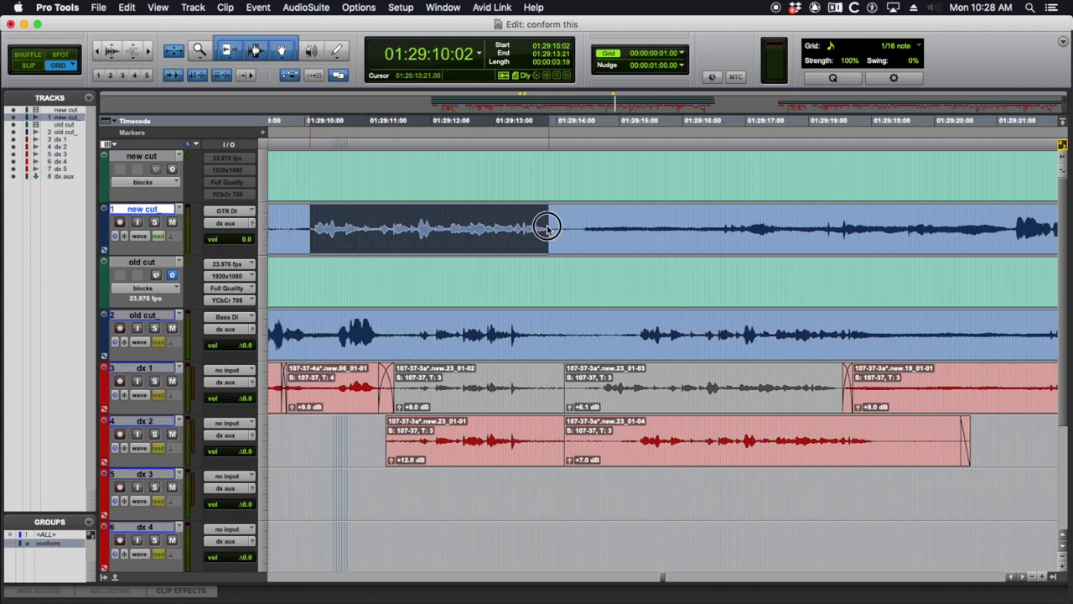
{"action": "left_click_drag", "start_coordinate": [641, 315], "coordinate": [858, 343]}
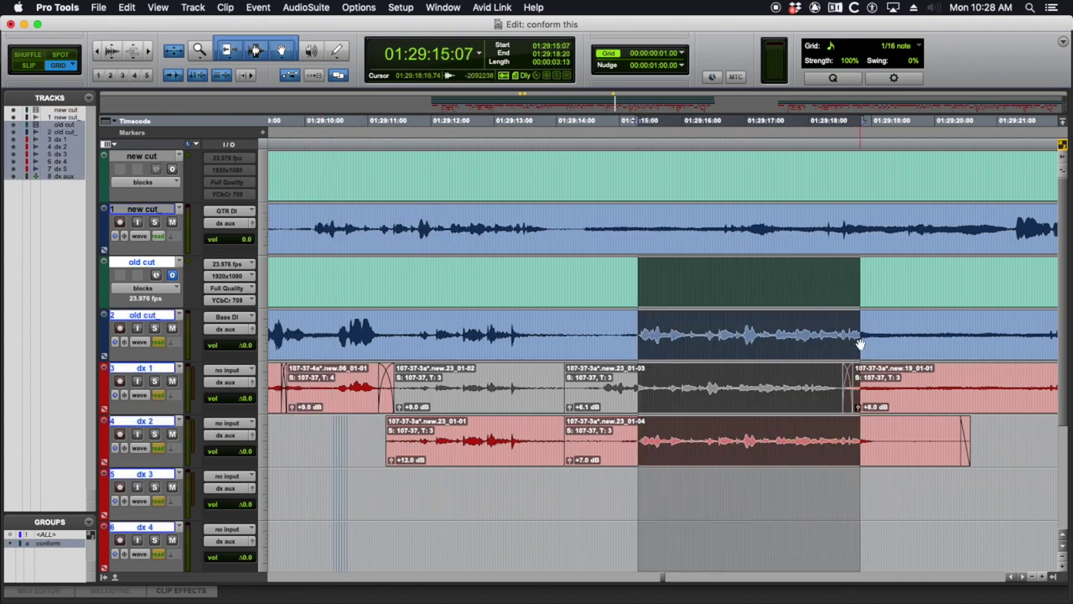
- Compare the preceding phrases with the new cut, checking the old cut at 01:29:11:17–01:29:13:15 and 01:29:10:11–01:29:11:12
{"action": "scroll", "coordinate": [857, 343], "scroll_direction": "left", "scroll_amount": 5}
{"action": "left_click_drag", "start_coordinate": [639, 344], "coordinate": [757, 330]}
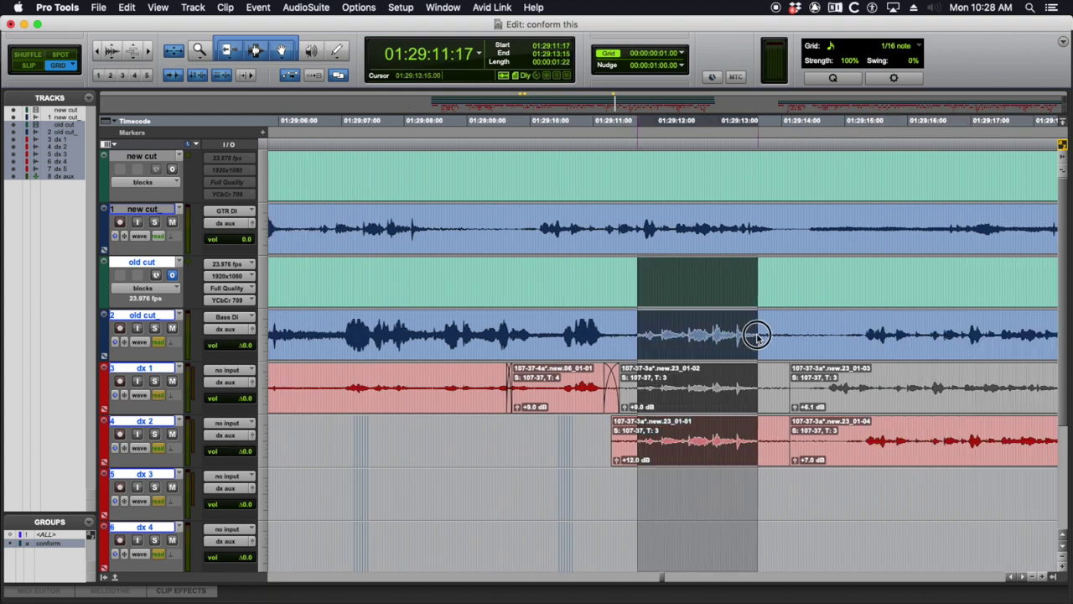
{"action": "left_click_drag", "start_coordinate": [316, 225], "coordinate": [353, 228]}
{"action": "scroll", "coordinate": [453, 228], "scroll_direction": "left", "scroll_amount": 3}
{"action": "left_click_drag", "start_coordinate": [687, 335], "coordinate": [752, 335]}
{"action": "scroll", "coordinate": [752, 336], "scroll_direction": "left", "scroll_amount": 3}
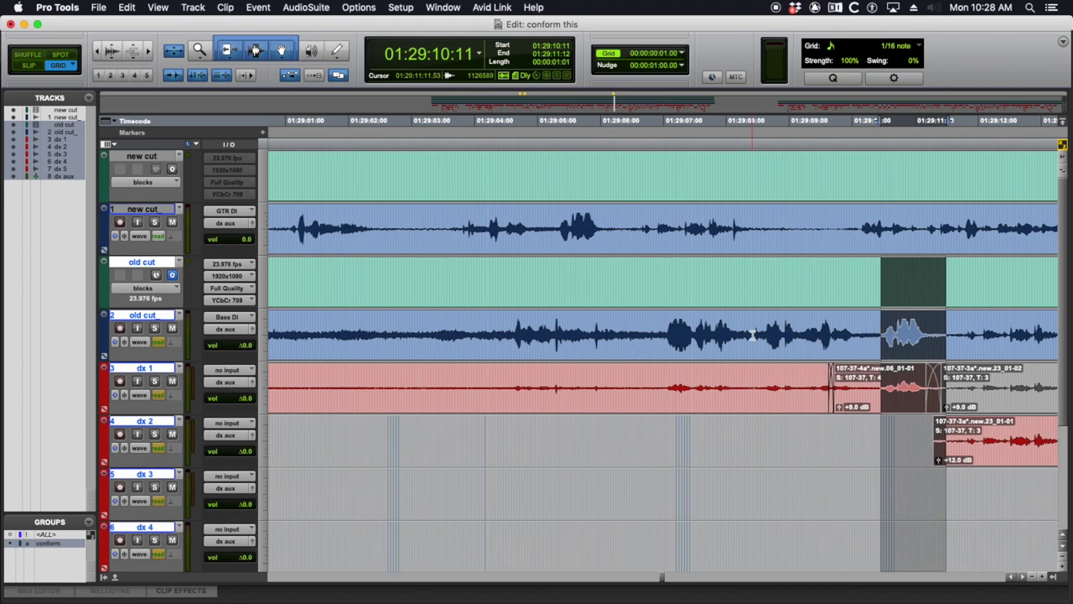
- Add a marker with the default name at 01:29:09:16, where the old cut's matching dialogue begins
{"action": "left_click", "coordinate": [831, 333]}
{"action": "key", "text": "KP_Enter"}
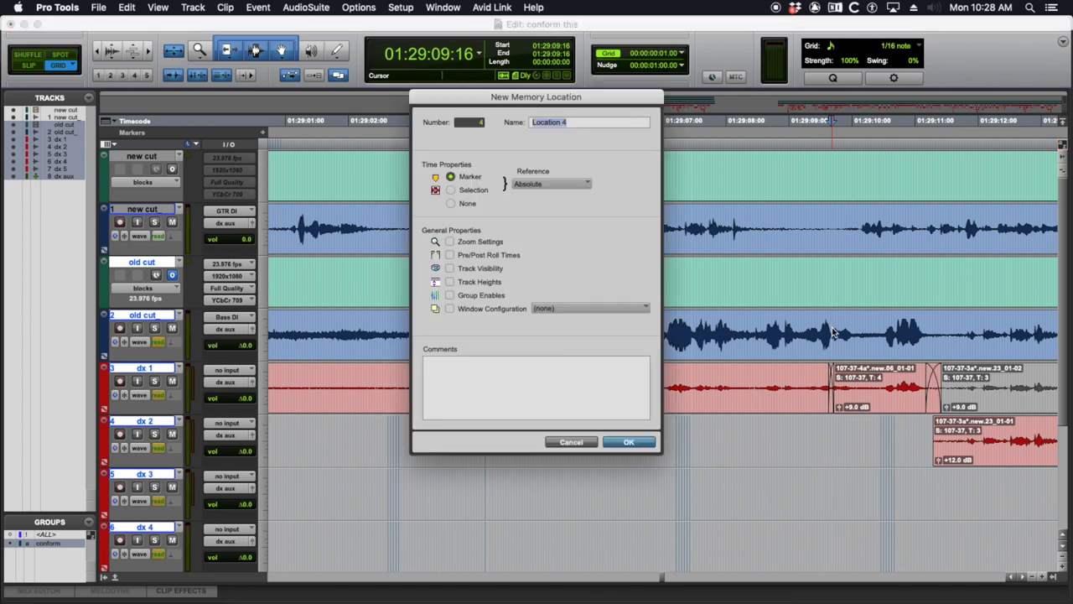
{"action": "key", "text": "Return"}
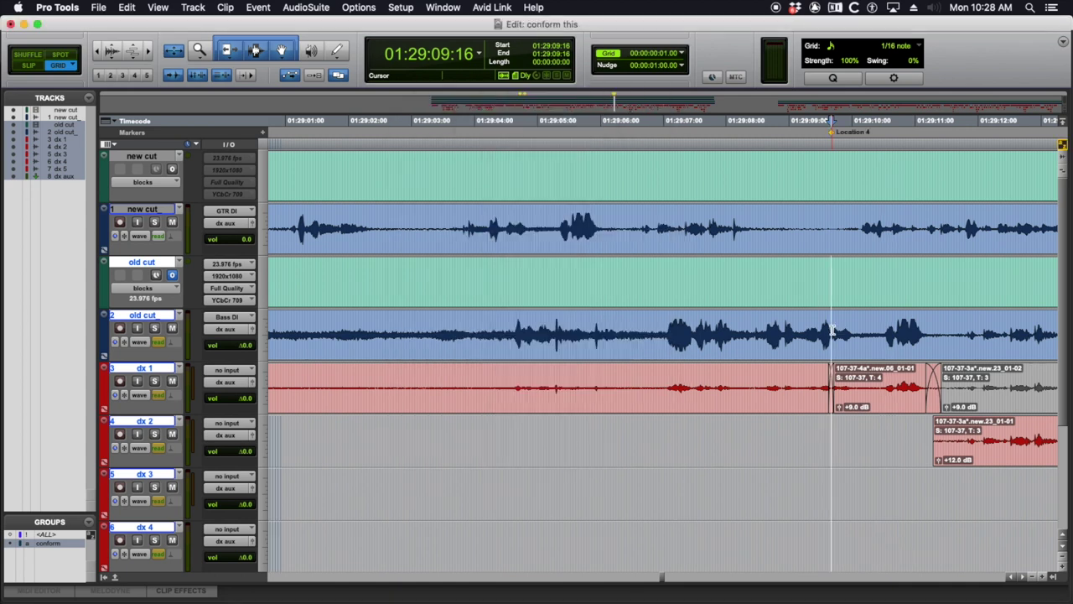
- Delete the old cut and dialogue track material between the two markers, from 01:28:50:09 to 01:29:09:16
{"action": "scroll", "coordinate": [851, 327], "scroll_direction": "right", "scroll_amount": 2}
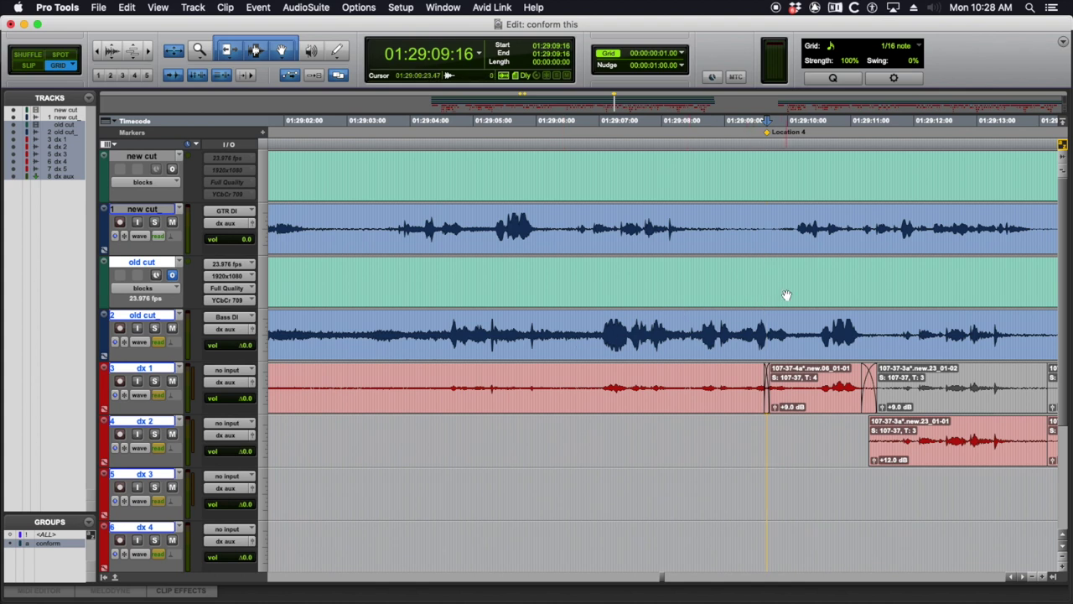
{"action": "key", "text": "super+bracketleft"}
{"action": "key", "text": "super+bracketleft"}
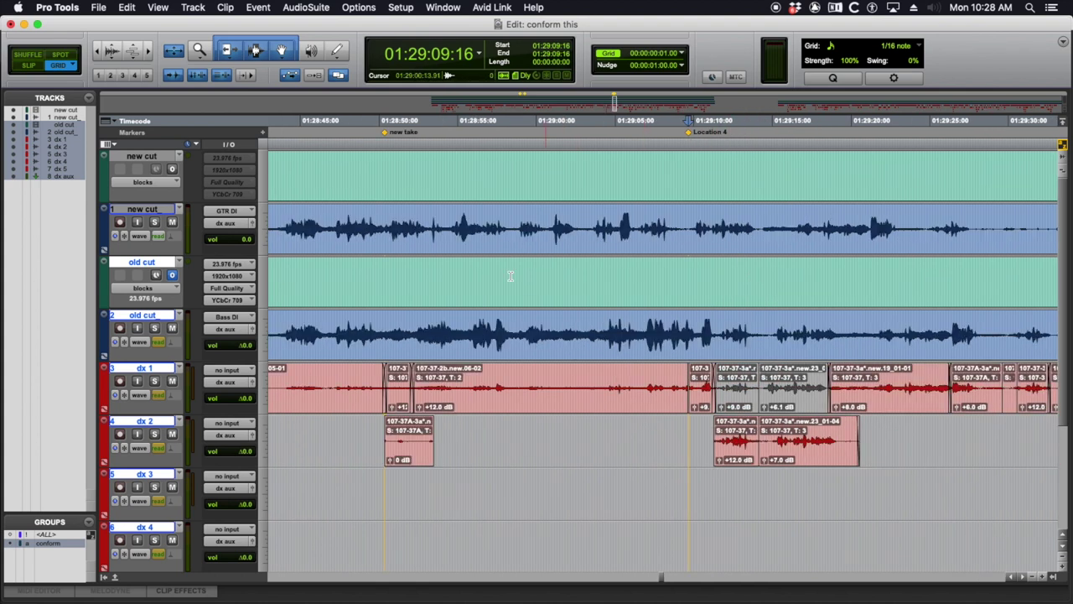
{"action": "left_click_drag", "start_coordinate": [396, 277], "coordinate": [385, 273]}
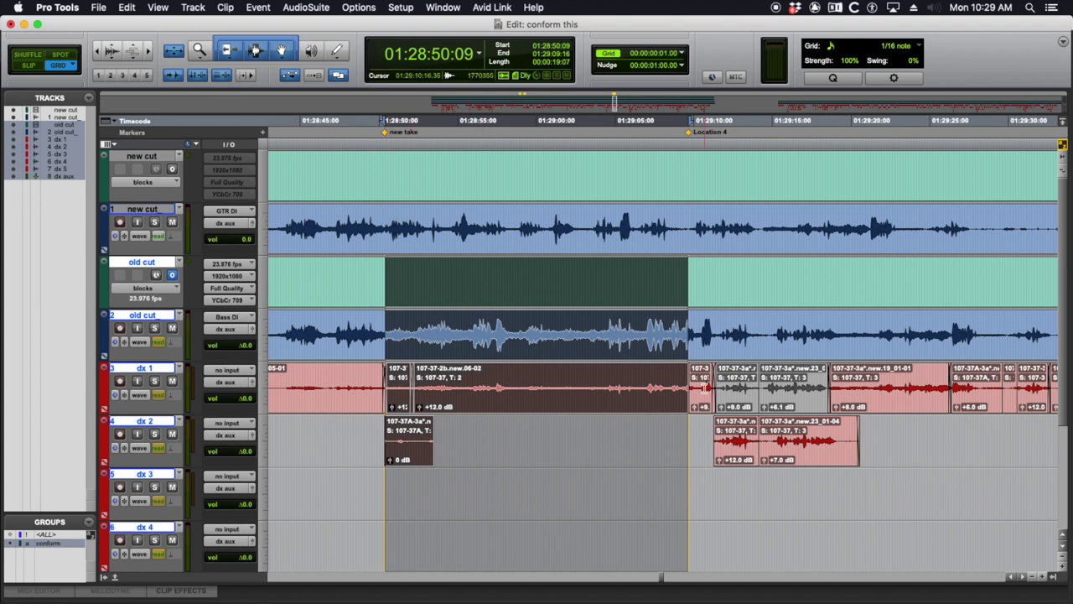
{"action": "key", "text": "Delete"}
- Select all old cut and dialogue material from 01:29:09:16 onward, try sliding it earlier to 01:29:05:07, and undo the move
{"action": "left_click", "coordinate": [735, 304]}
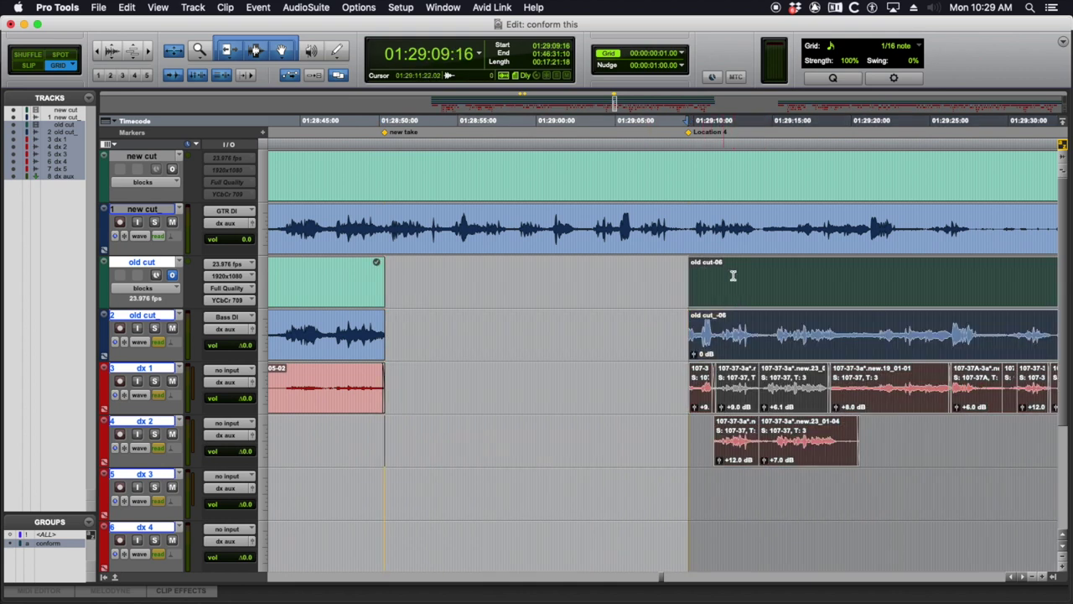
{"action": "left_click_drag", "start_coordinate": [735, 302], "coordinate": [668, 293]}
{"action": "scroll", "coordinate": [770, 306], "scroll_direction": "down", "scroll_amount": 5}
{"action": "scroll", "coordinate": [770, 306], "scroll_direction": "up", "scroll_amount": 4}
{"action": "scroll", "coordinate": [770, 306], "scroll_direction": "down", "scroll_amount": 3}
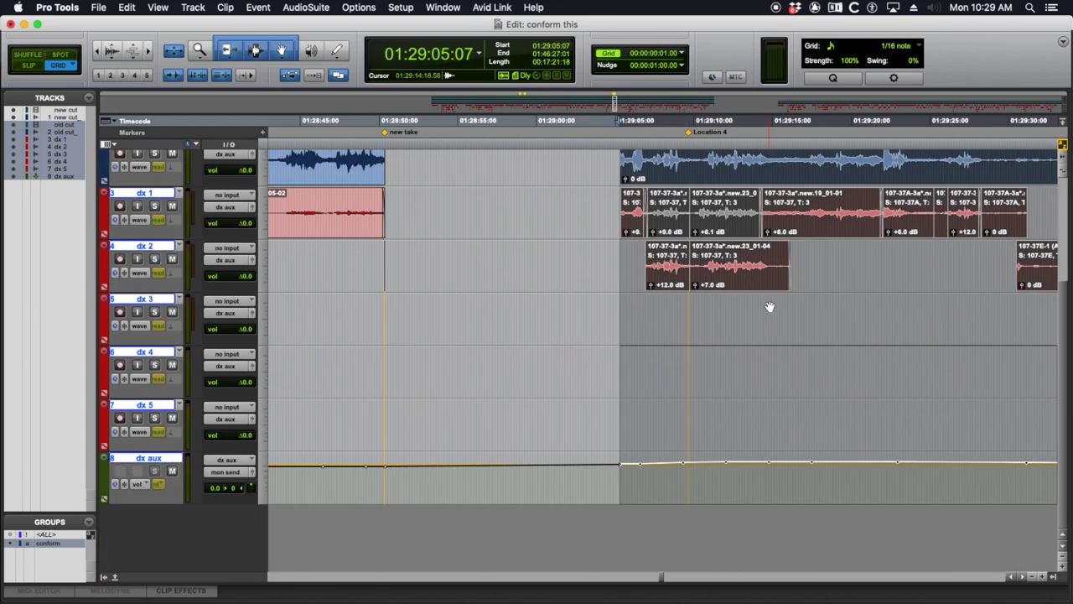
{"action": "key", "text": "super+z"}
{"action": "scroll", "coordinate": [769, 303], "scroll_direction": "down", "scroll_amount": 1}
{"action": "scroll", "coordinate": [718, 454], "scroll_direction": "up", "scroll_amount": 3}
{"action": "scroll", "coordinate": [719, 453], "scroll_direction": "down", "scroll_amount": 3}
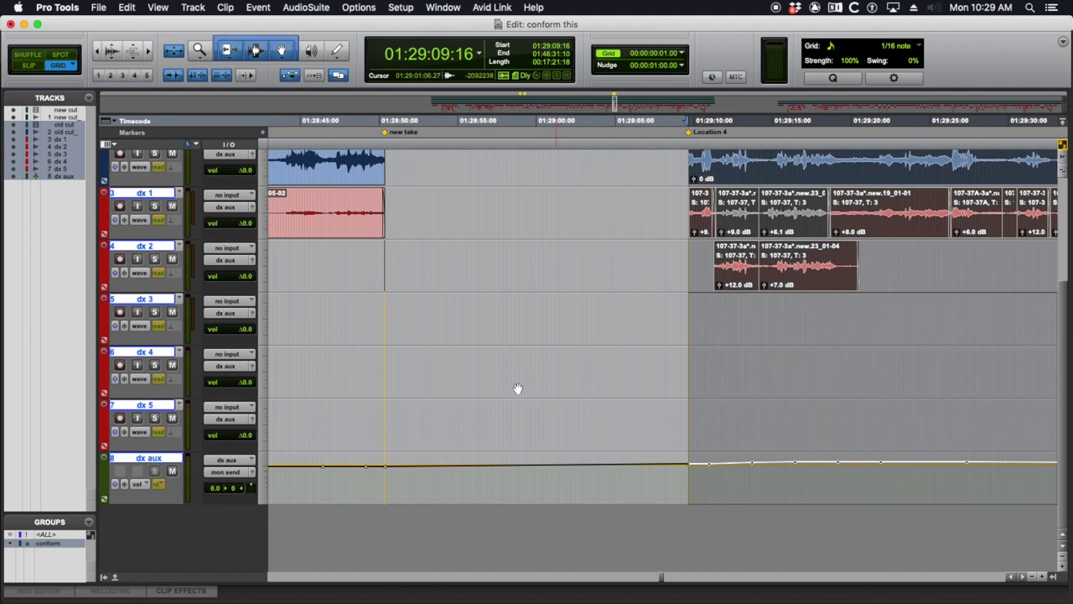
{"action": "scroll", "coordinate": [800, 341], "scroll_direction": "up", "scroll_amount": 5}
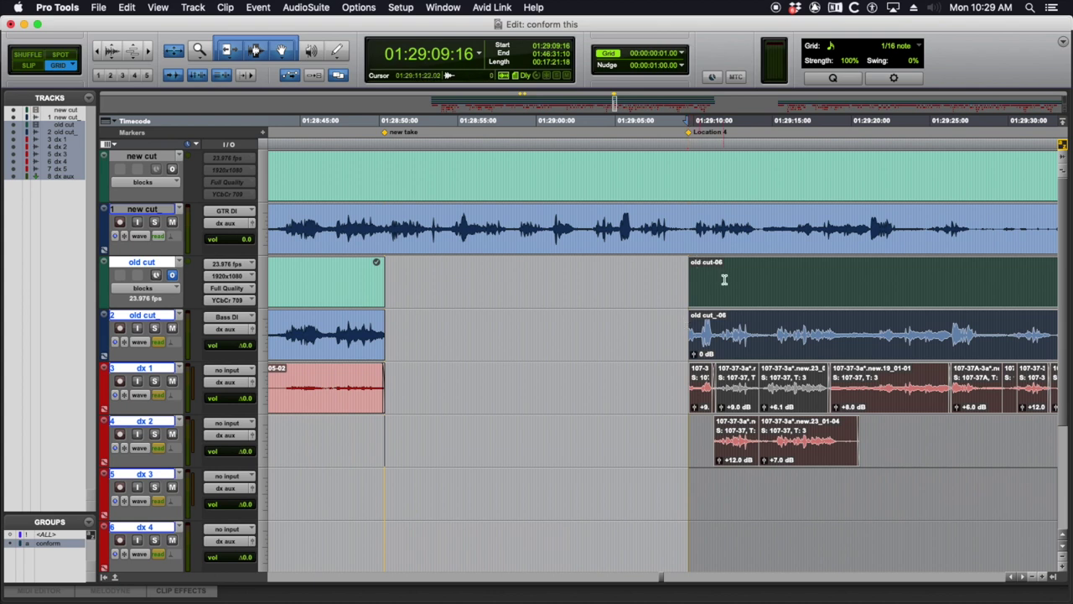
- Cut all old cut and dialogue clips from 01:29:09:16 through the end off the timeline
{"action": "scroll", "coordinate": [717, 281], "scroll_direction": "right", "scroll_amount": 5}
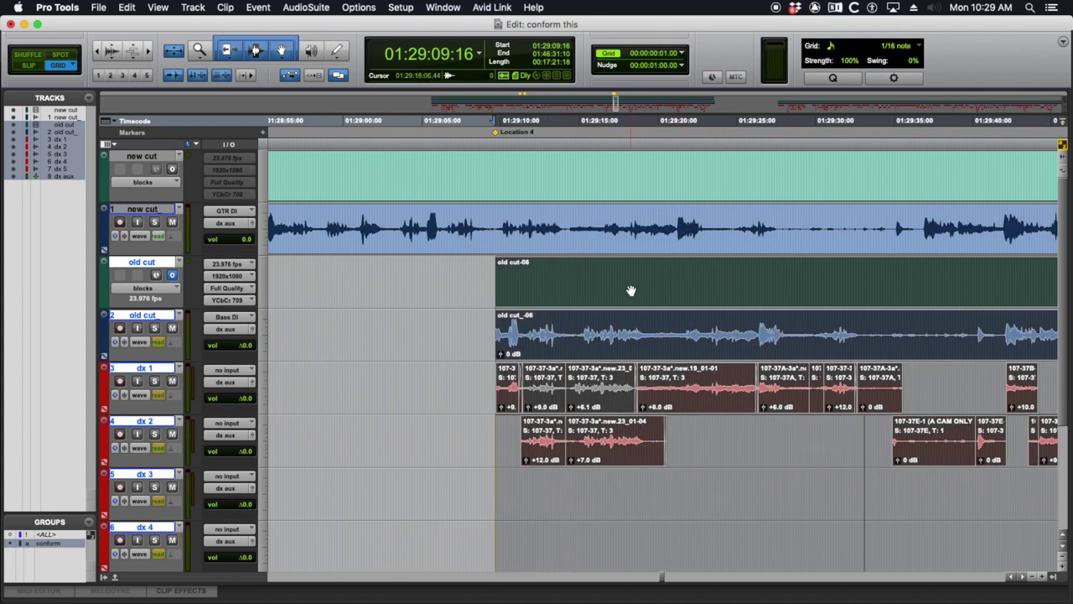
{"action": "key", "text": "super+z"}
{"action": "scroll", "coordinate": [547, 281], "scroll_direction": "left", "scroll_amount": 2}
{"action": "key", "text": "super+shift+z"}
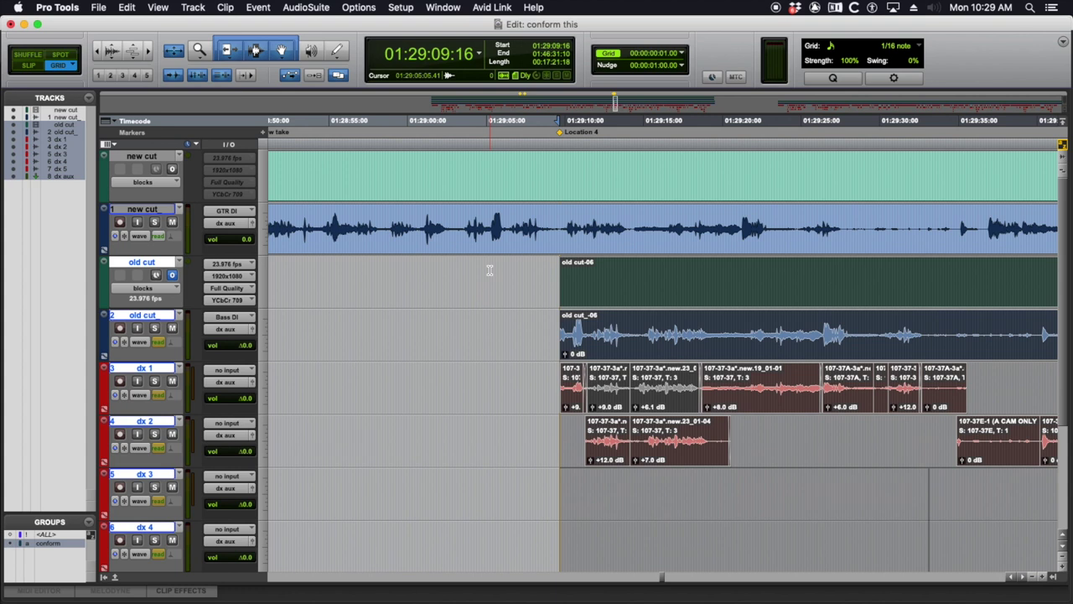
{"action": "key", "text": "super+z"}
- Try pasting the cut clips at 01:29:03:18 to compare their waveforms with the new cut, and undo the paste
{"action": "left_click_drag", "start_coordinate": [489, 270], "coordinate": [467, 262]}
{"action": "key", "text": "t"}
{"action": "key", "text": "t"}
{"action": "key", "text": "t"}
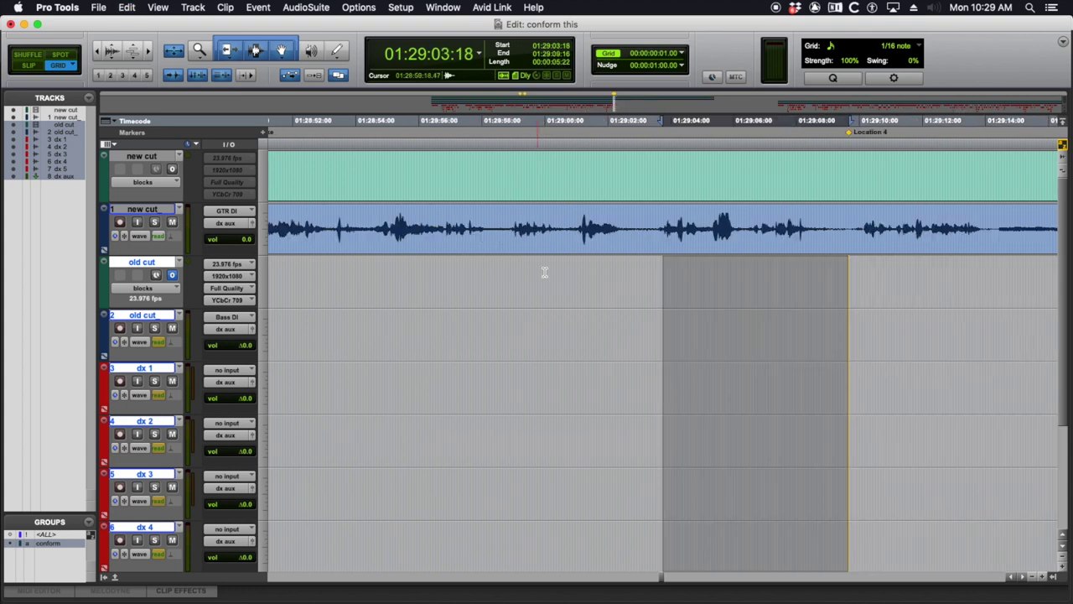
{"action": "scroll", "coordinate": [591, 270], "scroll_direction": "right", "scroll_amount": 5}
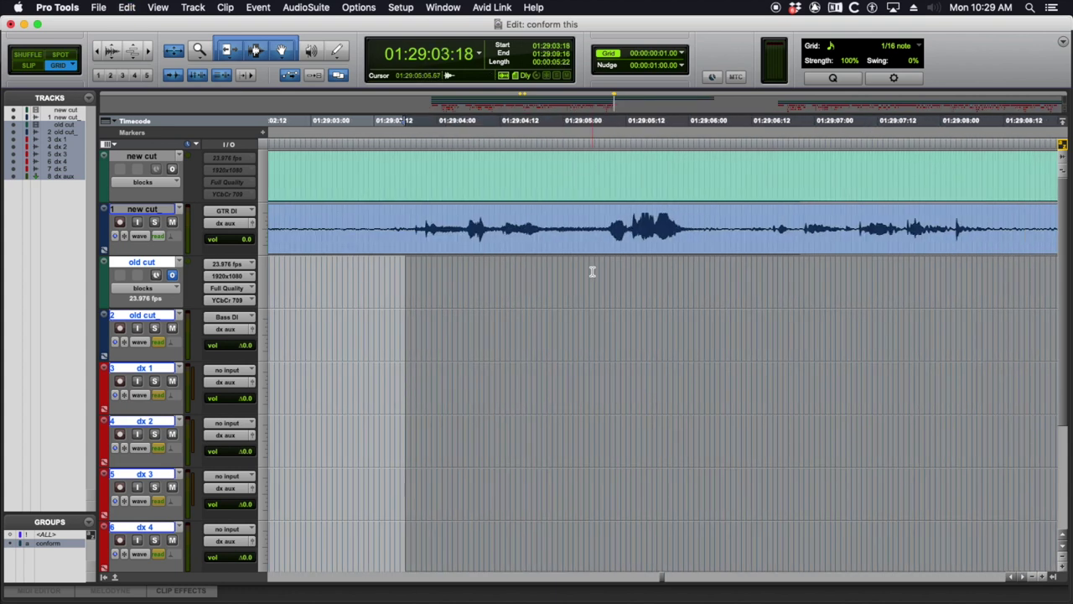
{"action": "key", "text": "super+shift+z"}
{"action": "scroll", "coordinate": [592, 271], "scroll_direction": "right", "scroll_amount": 2}
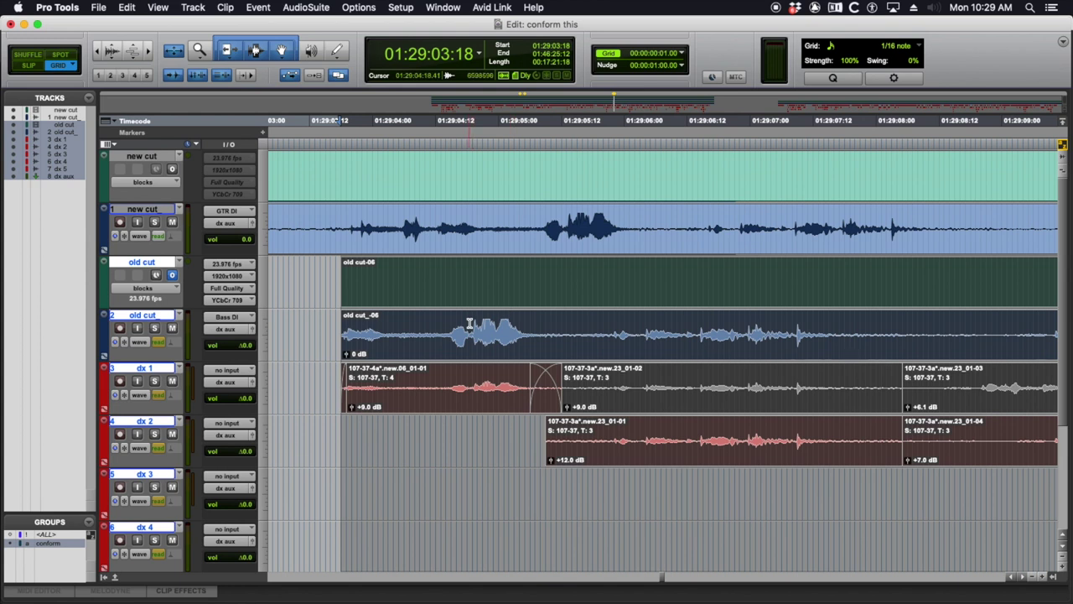
{"action": "key", "text": "super+z"}
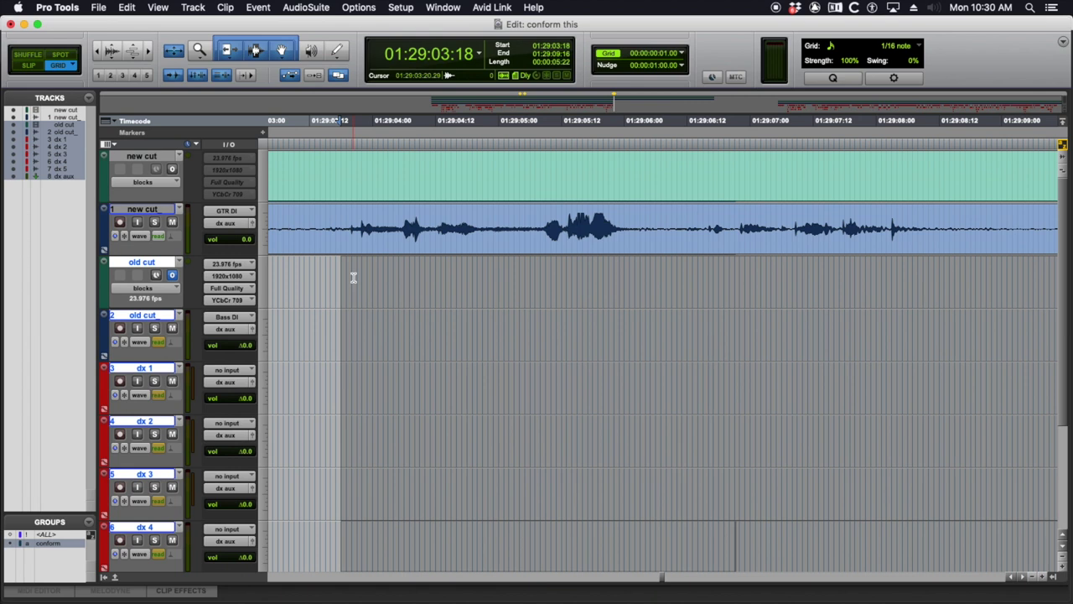
- Nudge the edit selection's start to 01:29:04:18 and set the nudge value to 1 frame
{"action": "key", "text": "KP_Add"}
{"action": "key", "text": "KP_Add"}
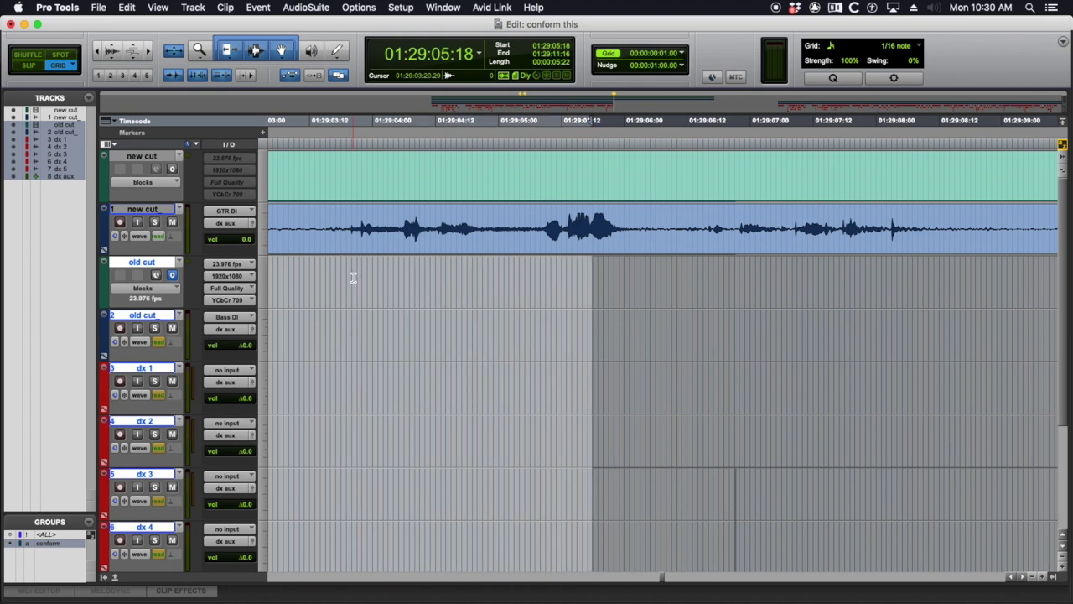
{"action": "key", "text": "KP_Subtract"}
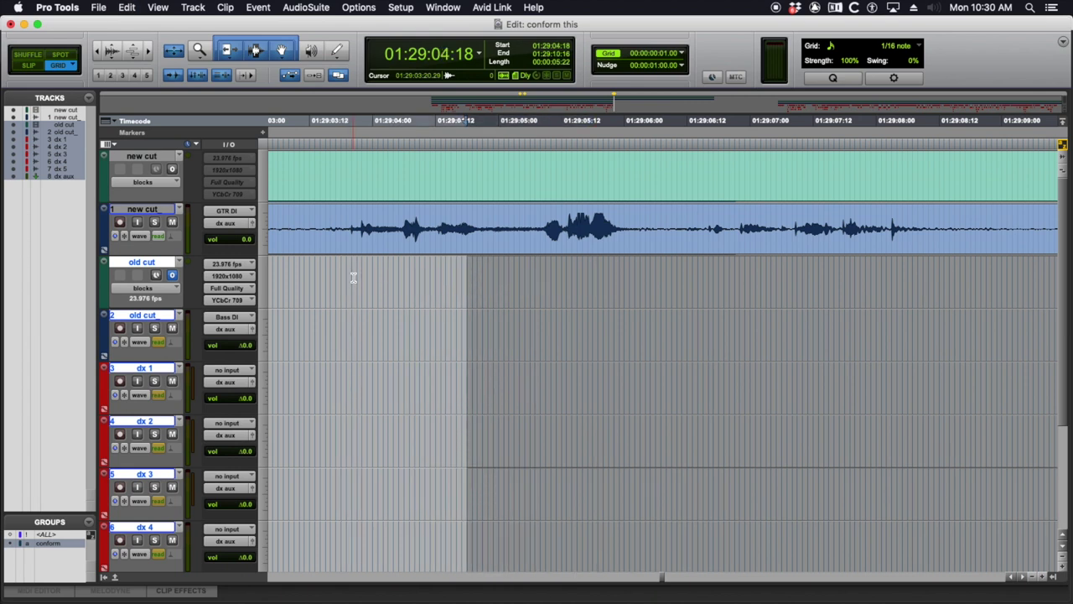
{"action": "key", "text": "KP_Add"}
{"action": "key", "text": "KP_Subtract"}
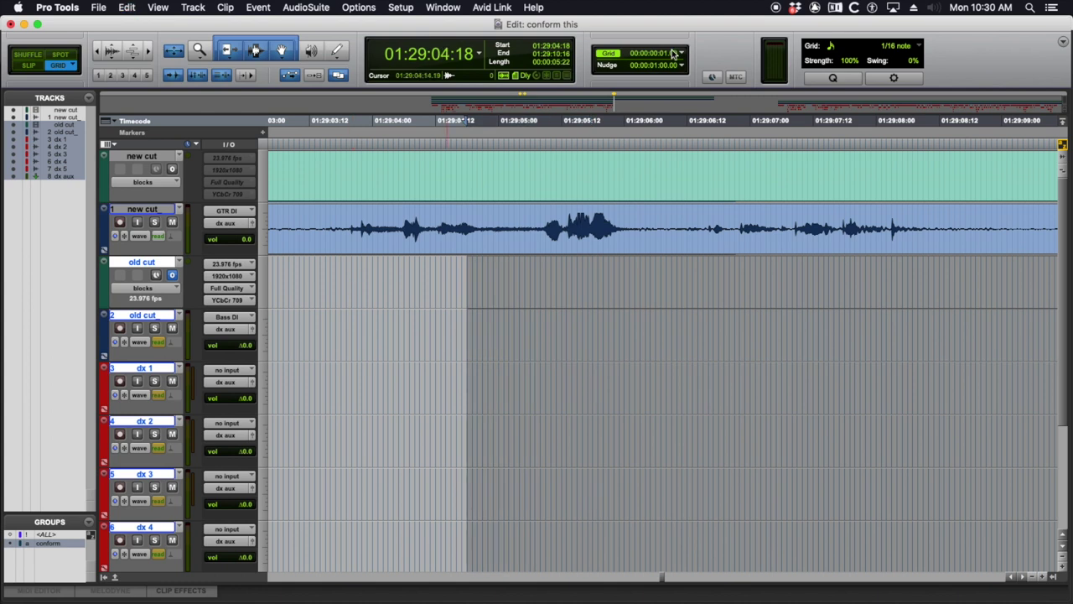
{"action": "left_click", "coordinate": [683, 65]}
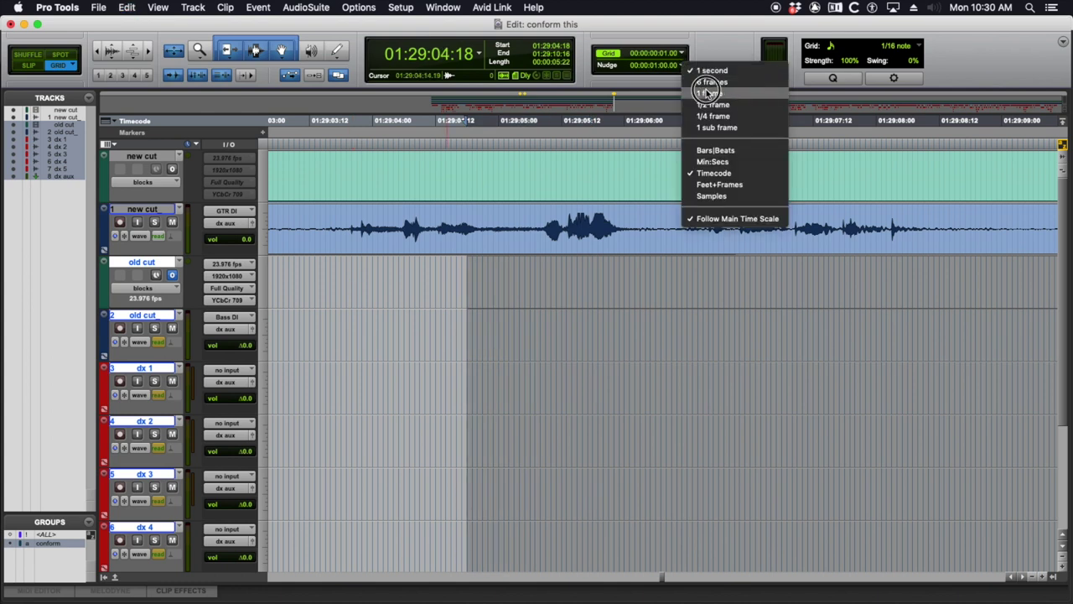
{"action": "left_click", "coordinate": [708, 93]}
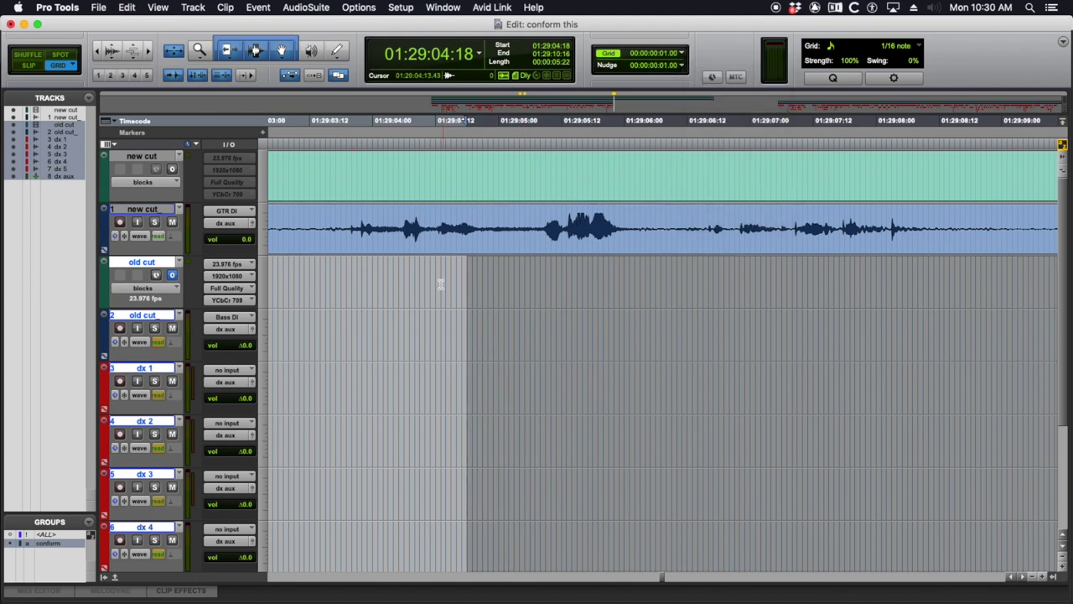
- Nudge the selection to 01:29:04:23, try the cut clips there against the new cut, and remove them again
{"action": "key", "text": "KP_Add"}
{"action": "key", "text": "KP_Add"}
{"action": "key", "text": "KP_Add"}
{"action": "key", "text": "KP_Add"}
{"action": "key", "text": "KP_Add"}
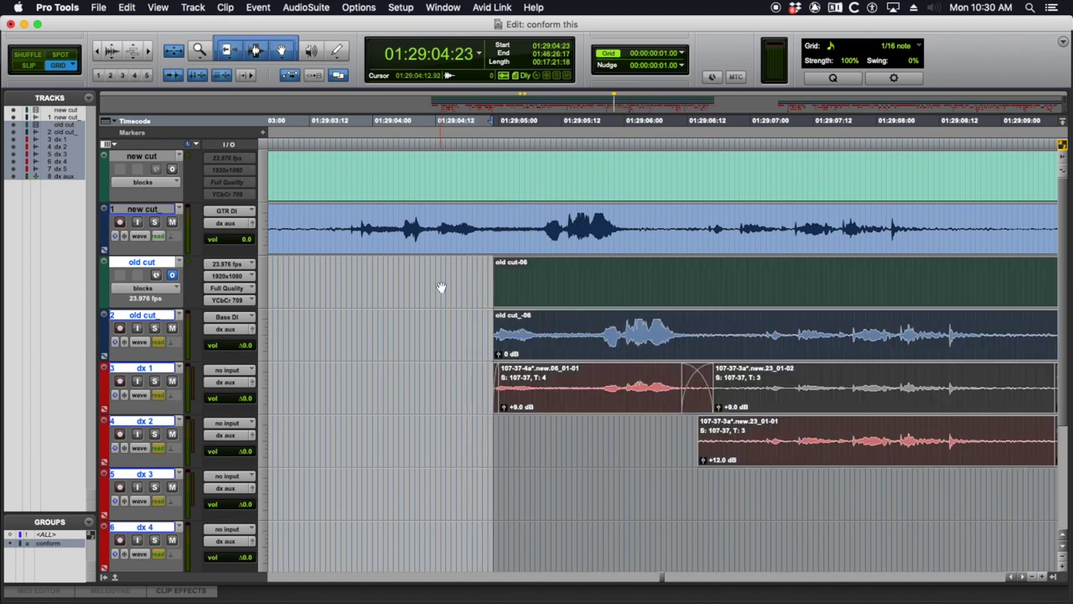
{"action": "key", "text": "Delete"}
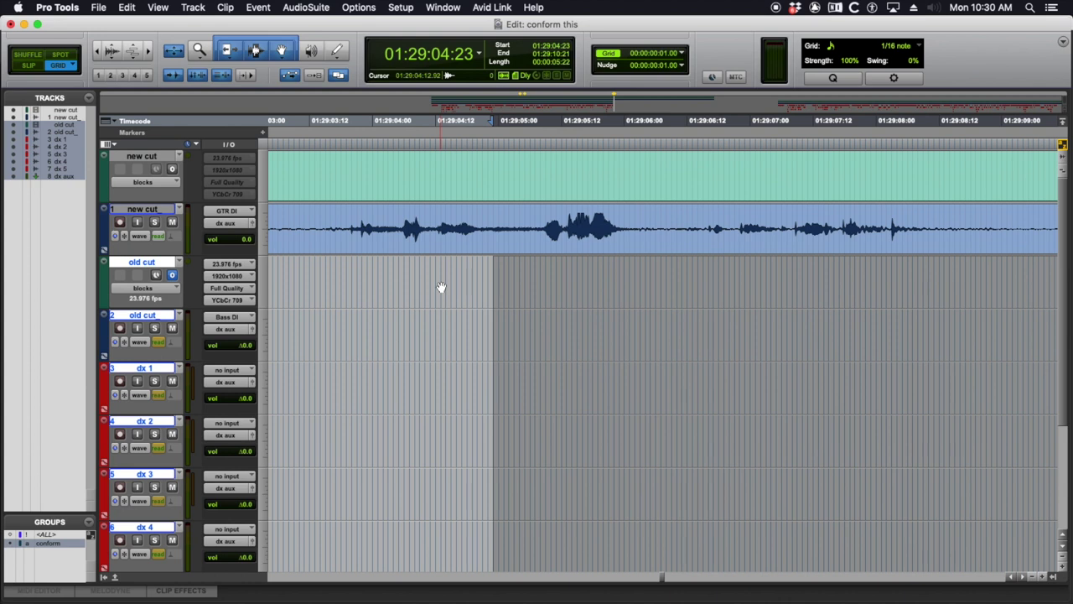
- Nudge the selection back to 01:29:04:11, try pasting the clips there, compare the waveforms closely, and undo the paste
{"action": "key", "text": "KP_Subtract"}
{"action": "key", "text": "KP_Subtract"}
{"action": "key", "text": "KP_Subtract"}
{"action": "key", "text": "KP_Subtract"}
{"action": "key", "text": "KP_Subtract"}
{"action": "key", "text": "KP_Subtract"}
{"action": "key", "text": "KP_Subtract"}
{"action": "key", "text": "KP_Subtract"}
{"action": "key", "text": "KP_Subtract"}
{"action": "key", "text": "KP_Subtract"}
{"action": "key", "text": "KP_Subtract"}
{"action": "key", "text": "KP_Subtract"}
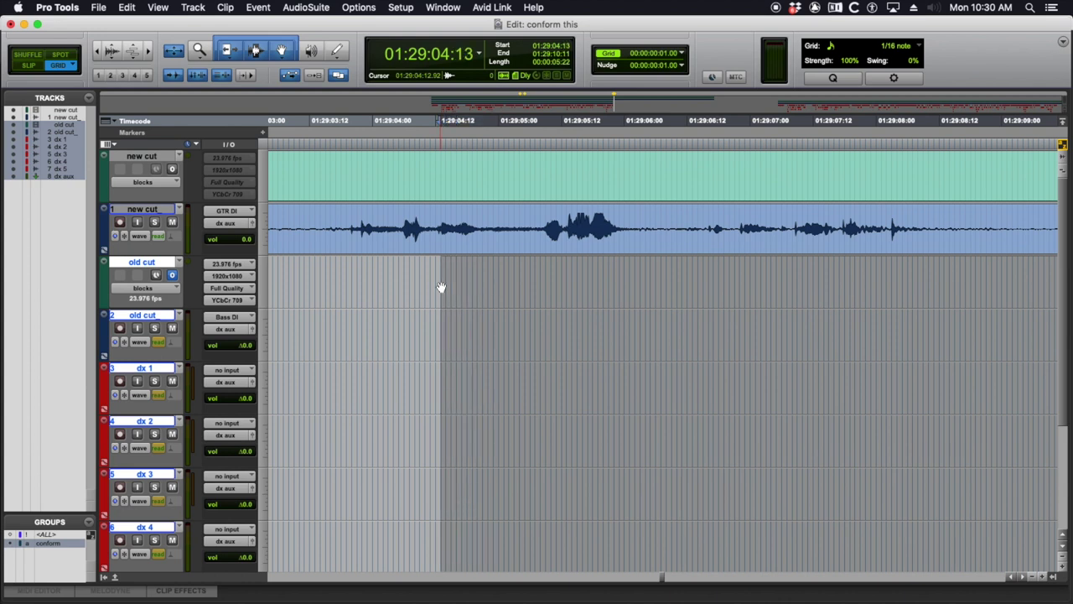
{"action": "key", "text": "super+v"}
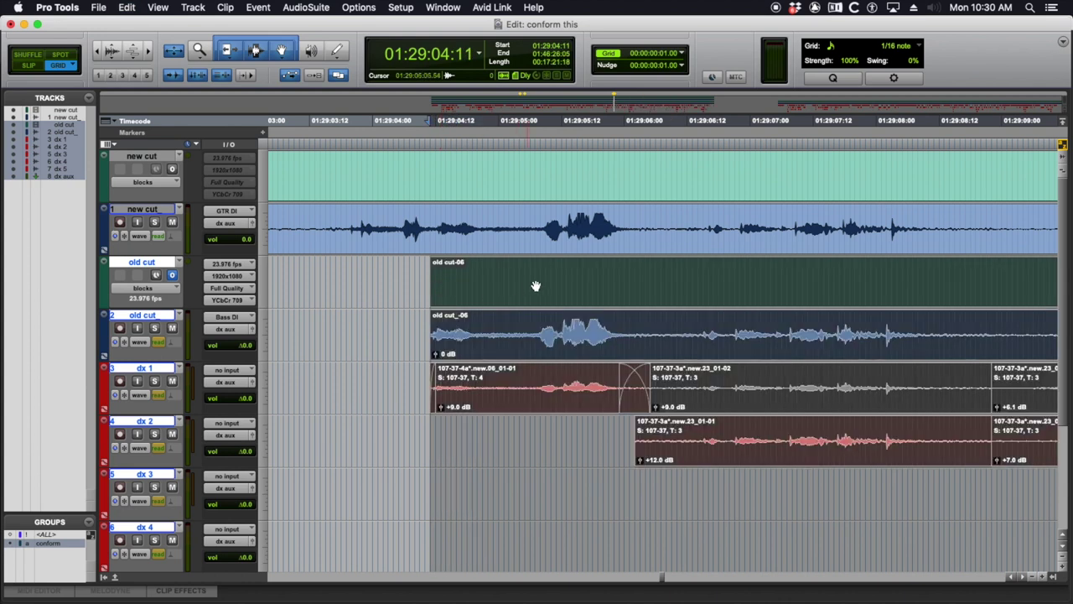
{"action": "key", "text": "t"}
{"action": "key", "text": "t"}
{"action": "scroll", "coordinate": [565, 269], "scroll_direction": "right", "scroll_amount": 5}
{"action": "scroll", "coordinate": [564, 269], "scroll_direction": "right", "scroll_amount": 2}
{"action": "key", "text": "super+z"}
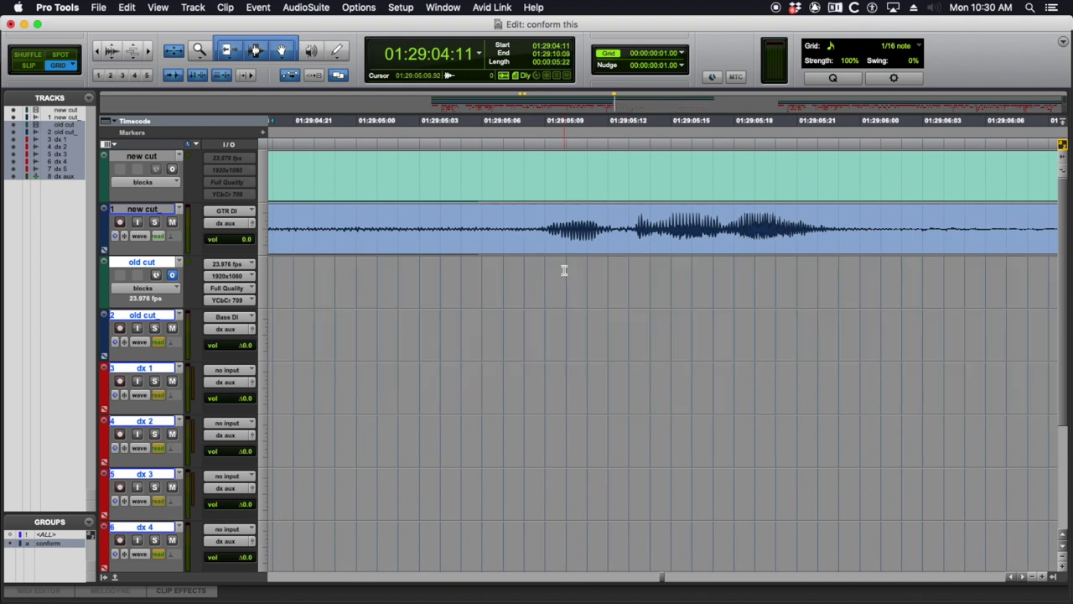
- Paste the cut clips at 01:29:04:12 and check the old guide's waveform alignment with the new cut around 01:29:05:13
{"action": "key", "text": "KP_Add"}
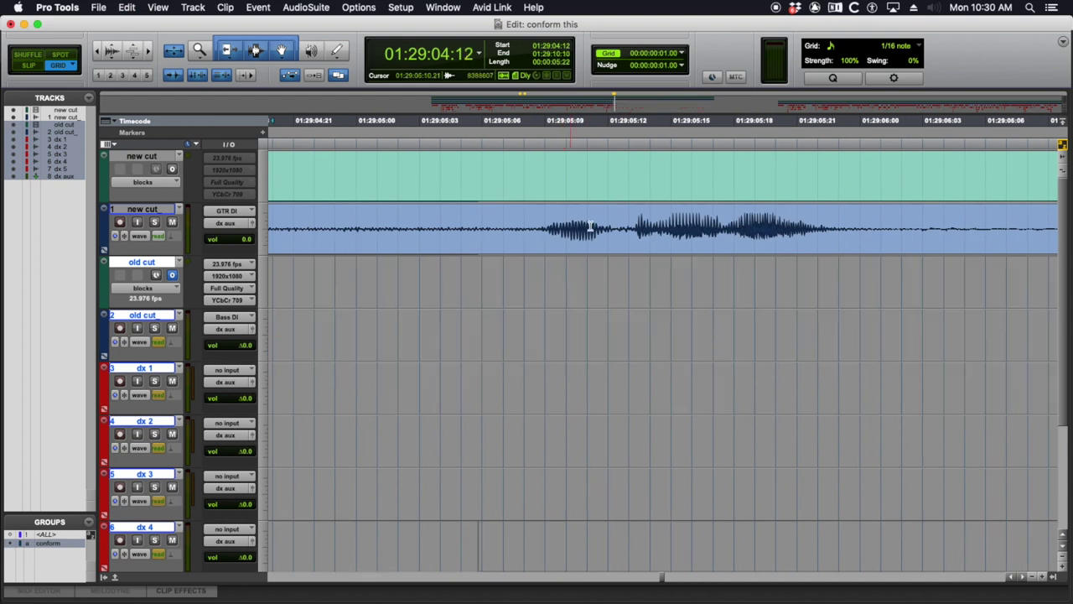
{"action": "key", "text": "super+v"}
{"action": "left_click", "coordinate": [636, 264]}
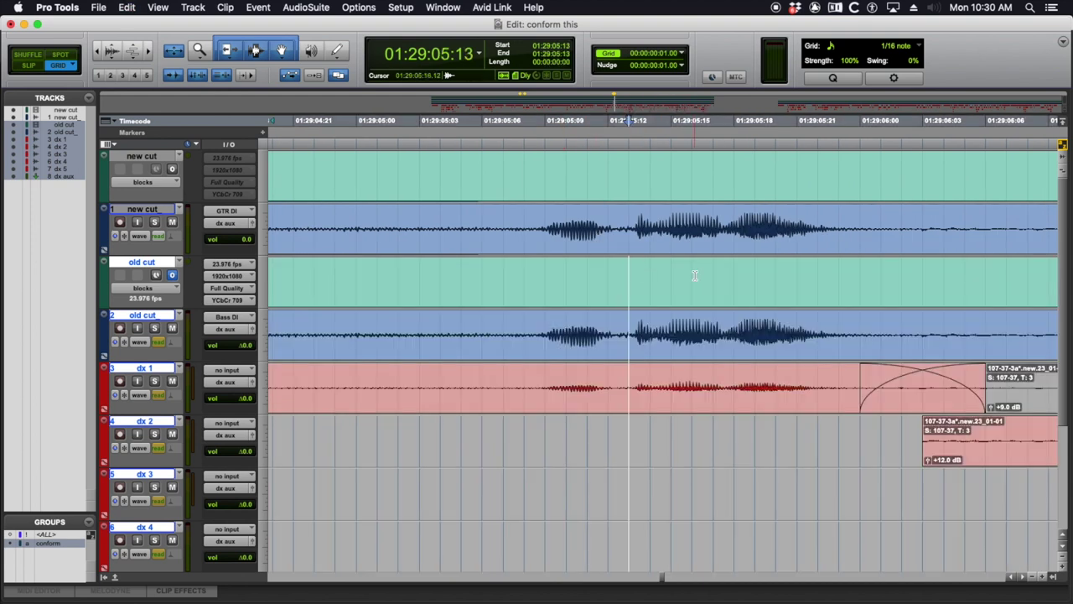
{"action": "key", "text": "t"}
{"action": "key", "text": "t"}
{"action": "key", "text": "r"}
{"action": "key", "text": "r"}
{"action": "key", "text": "r"}
{"action": "key", "text": "r"}
{"action": "key", "text": "r"}
{"action": "key", "text": "r"}
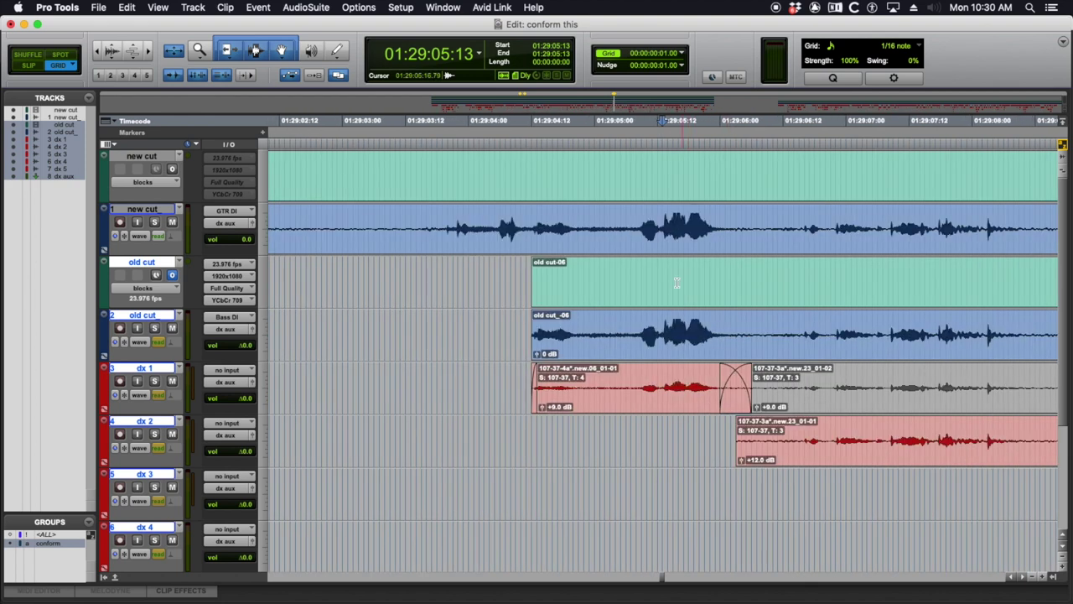
- Check the re-pasted old cut's waveform against the new cut around 01:29:05:03
{"action": "scroll", "coordinate": [676, 283], "scroll_direction": "right", "scroll_amount": 2}
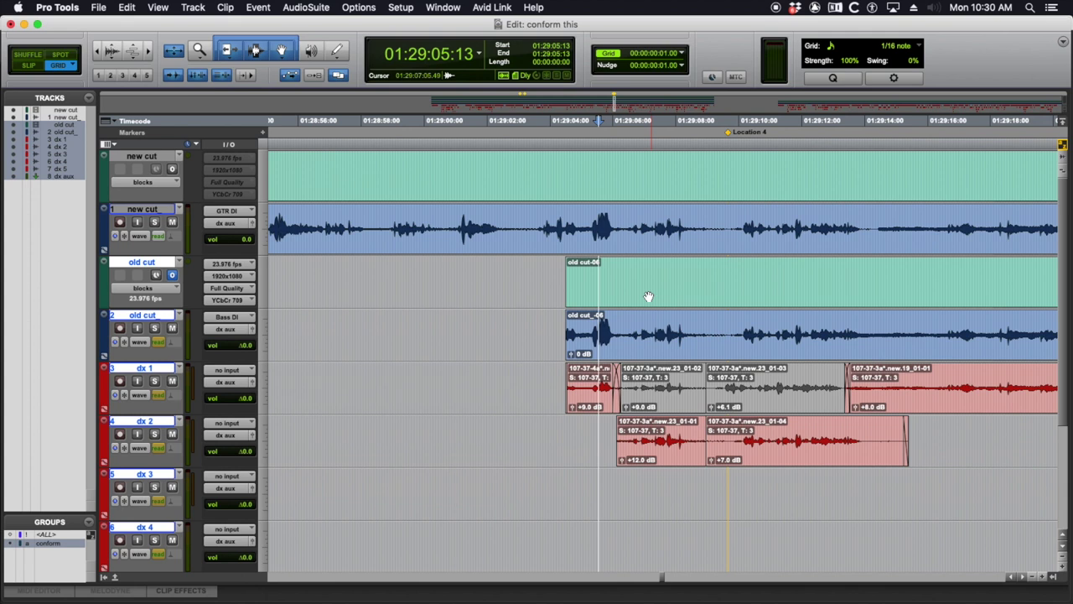
{"action": "left_click", "coordinate": [586, 270]}
{"action": "key", "text": "t"}
{"action": "key", "text": "t"}
{"action": "key", "text": "t"}
{"action": "key", "text": "r"}
{"action": "key", "text": "r"}
{"action": "key", "text": "r"}
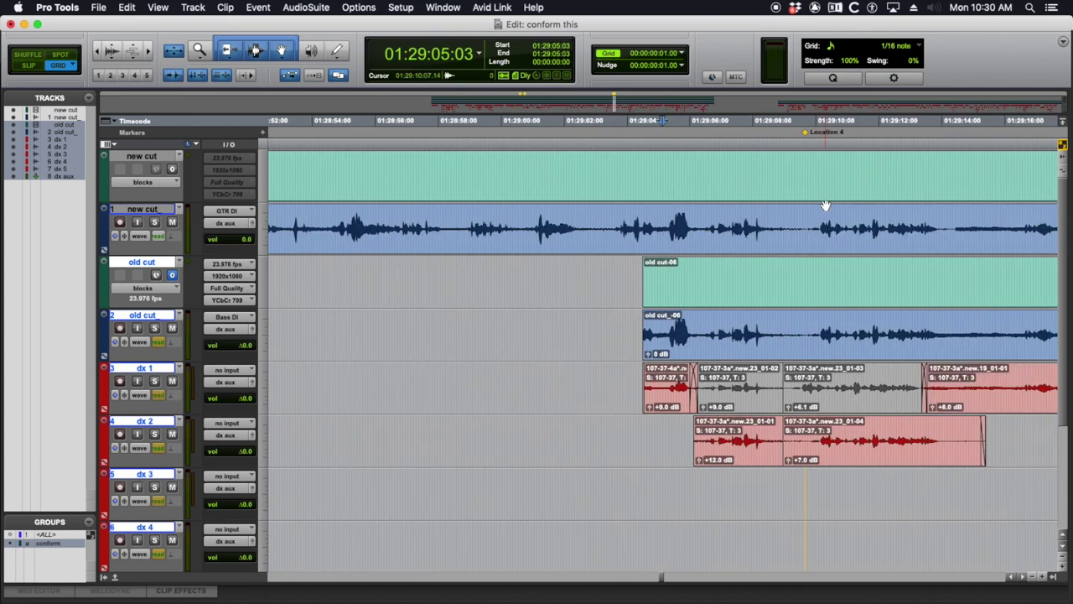
- Remove the Location 4 marker and create a marker named "back in" at 01:29:04:11
{"action": "left_click", "coordinate": [802, 134]}
{"action": "left_click", "coordinate": [642, 222]}
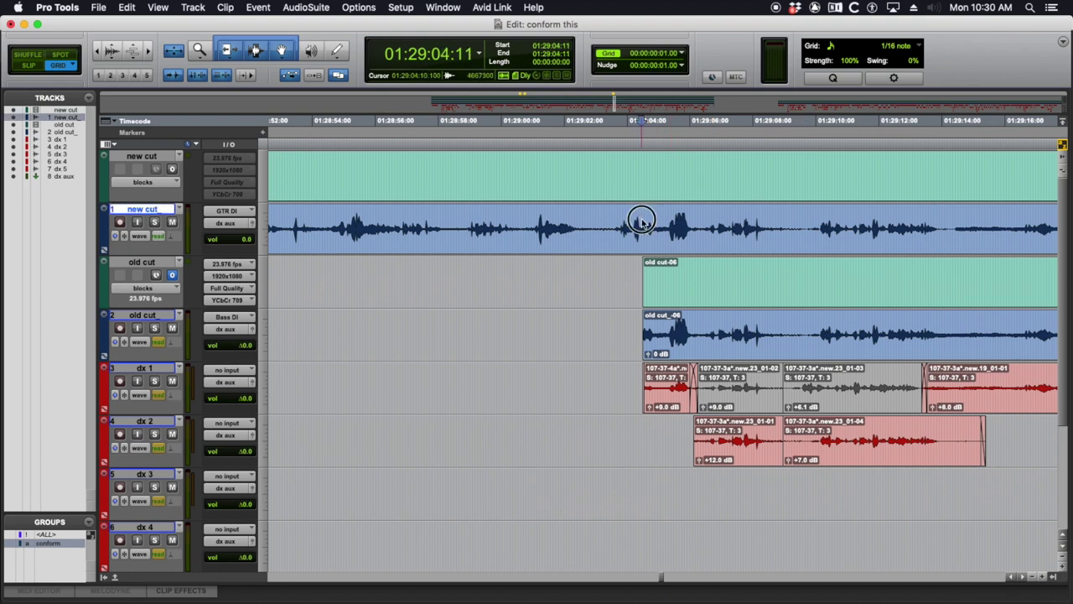
{"action": "key", "text": "KP_Enter"}
{"action": "type", "text": "back"}
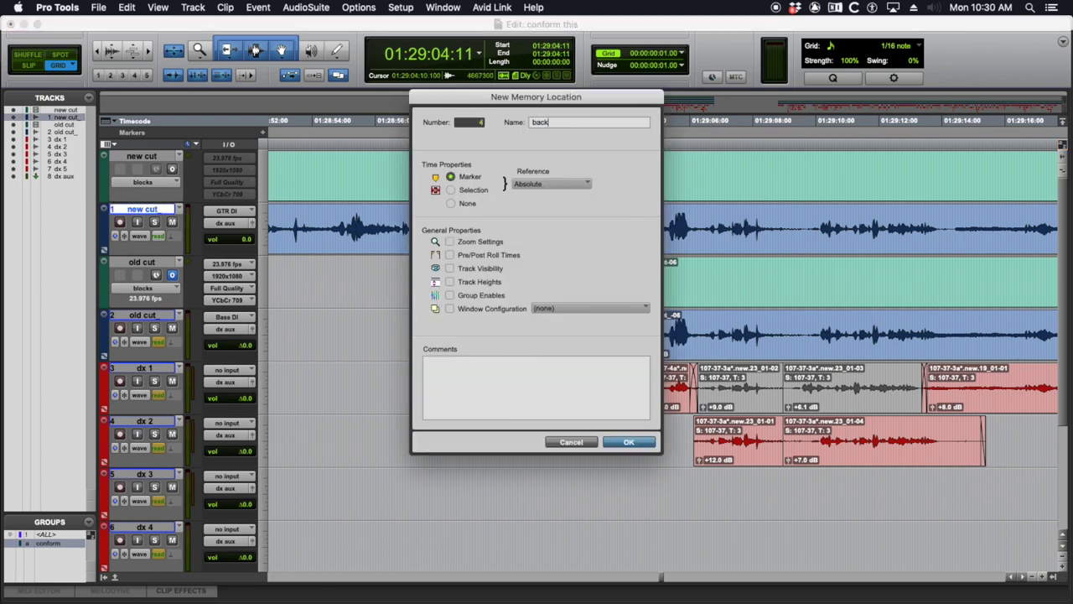
{"action": "type", "text": " in"}
{"action": "key", "text": "Return"}
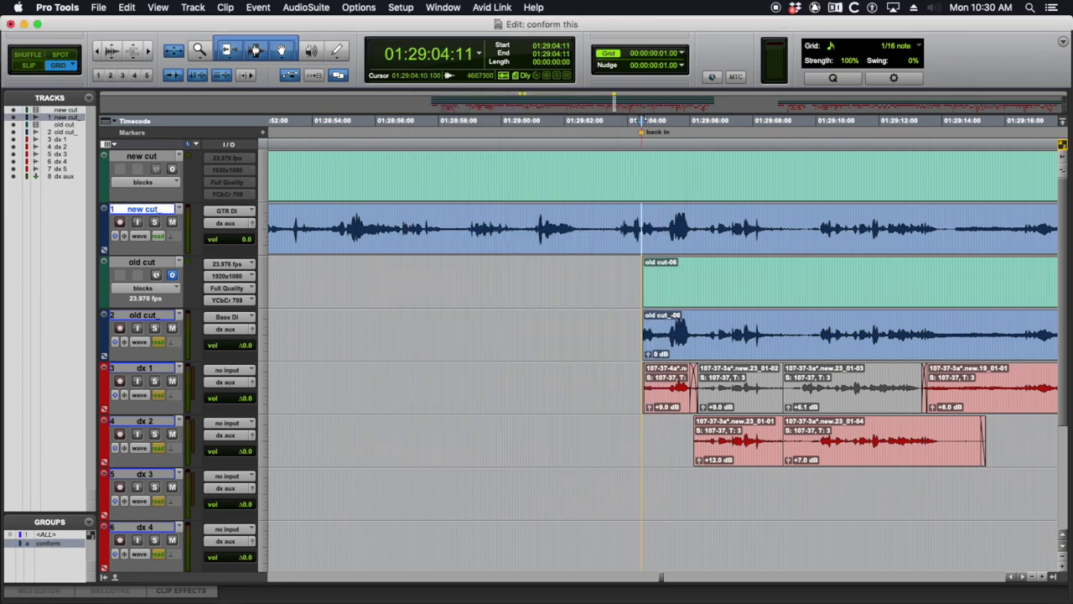
- Inspect the start of the re-pasted clips at 01:29:04:12 for leftover fragments
{"action": "key", "text": "r"}
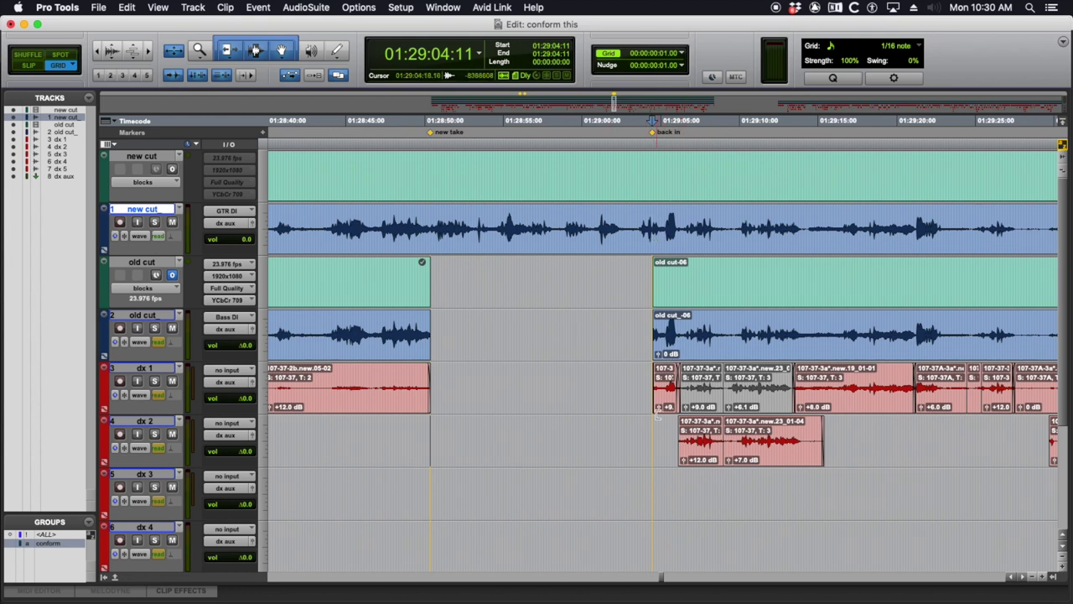
{"action": "left_click", "coordinate": [652, 424]}
{"action": "key", "text": "t"}
{"action": "key", "text": "t"}
{"action": "key", "text": "t"}
{"action": "key", "text": "t"}
{"action": "key", "text": "r"}
{"action": "key", "text": "r"}
{"action": "key", "text": "r"}
{"action": "key", "text": "r"}
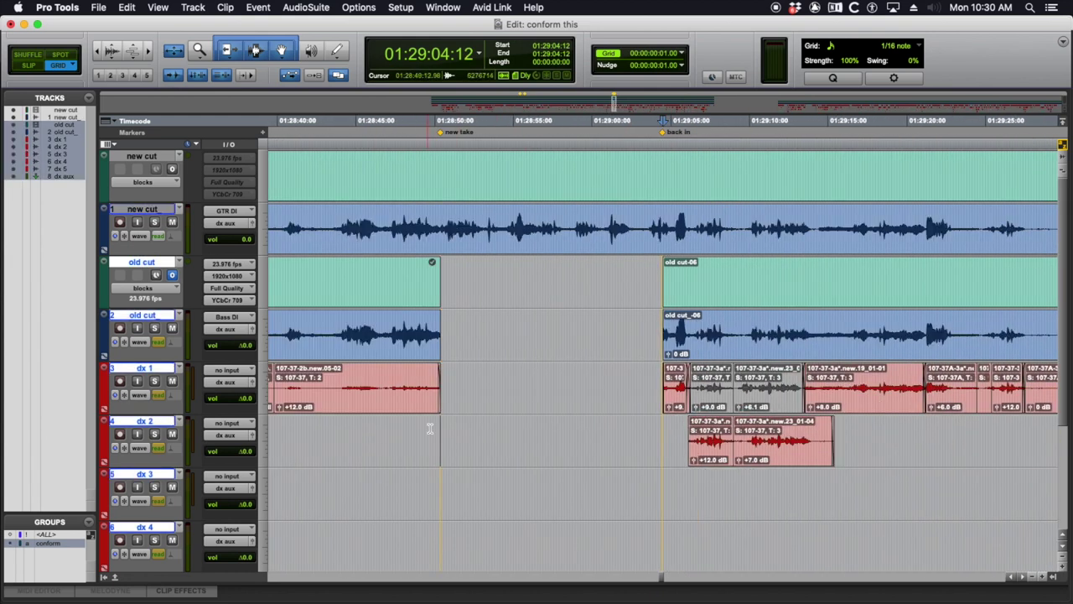
- Suspend the track grouping and delete the stray clip fragment on dx 2 at the "new take" marker
{"action": "left_click", "coordinate": [438, 429]}
{"action": "key", "text": "t"}
{"action": "key", "text": "t"}
{"action": "key", "text": "t"}
{"action": "key", "text": "t"}
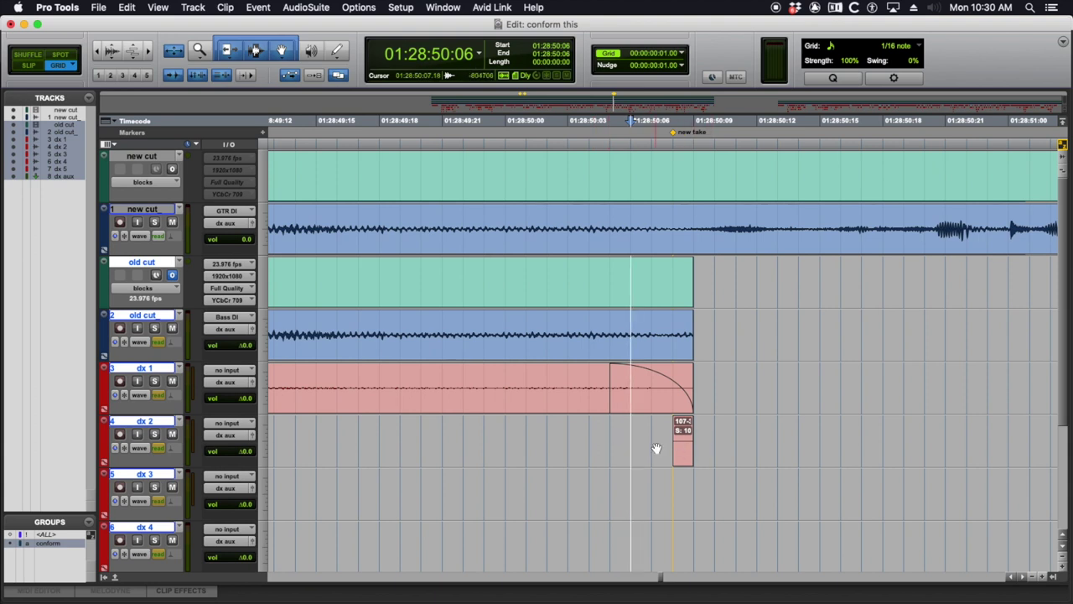
{"action": "key", "text": "shift+super+g"}
{"action": "left_click_drag", "start_coordinate": [645, 439], "coordinate": [743, 447]}
{"action": "key", "text": "Delete"}
{"action": "key", "text": "r"}
{"action": "key", "text": "r"}
{"action": "key", "text": "r"}
{"action": "key", "text": "r"}
{"action": "key", "text": "r"}
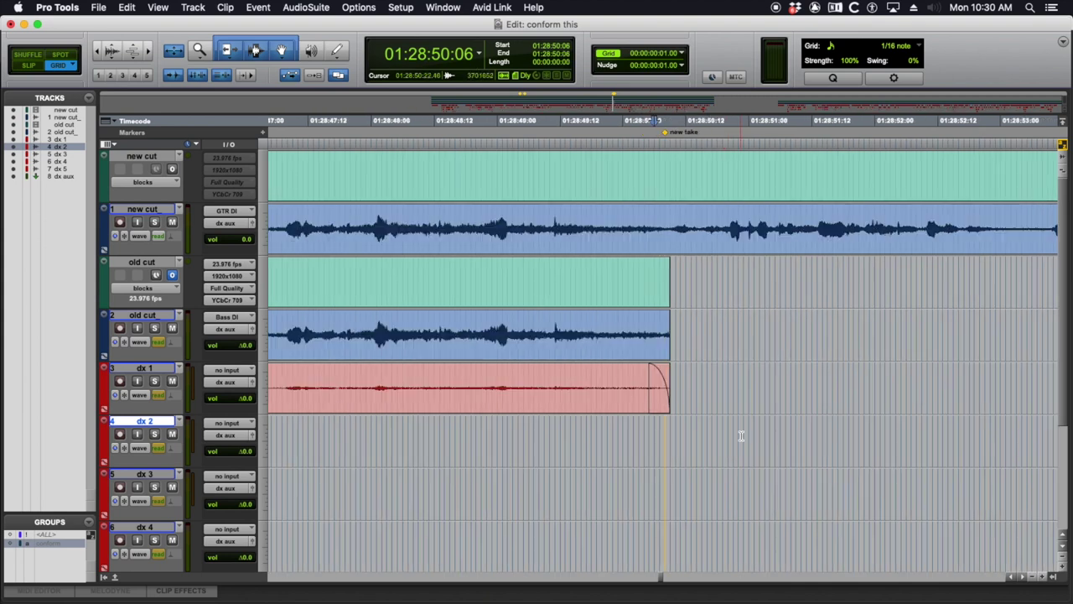
- Turn the conform group back on and place the edit cursor on the old cut track at 01:29:18:10
{"action": "scroll", "coordinate": [739, 426], "scroll_direction": "right", "scroll_amount": 2}
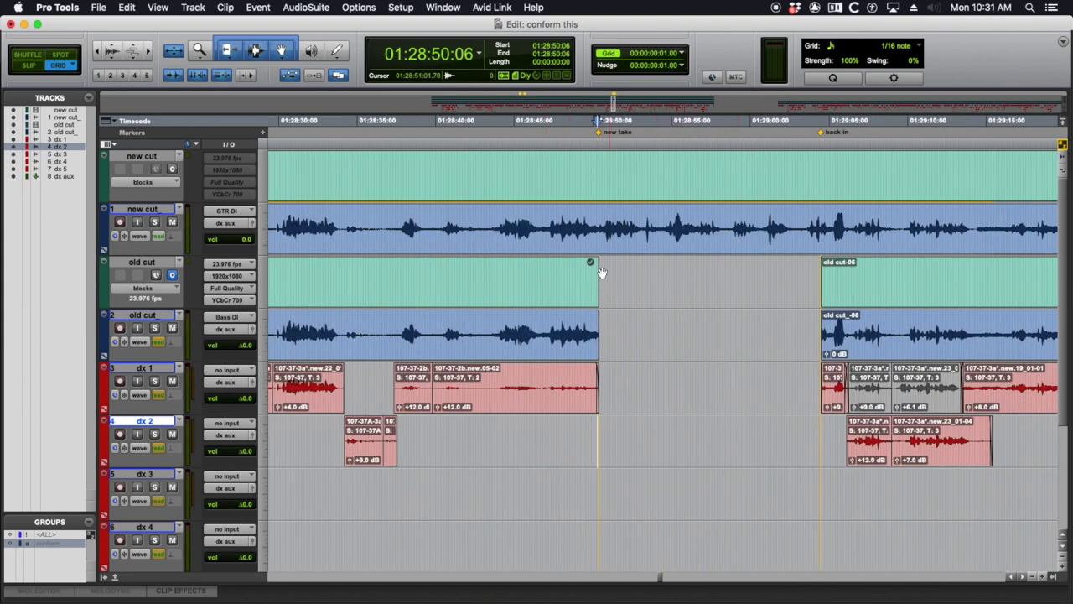
{"action": "scroll", "coordinate": [711, 235], "scroll_direction": "right", "scroll_amount": 5}
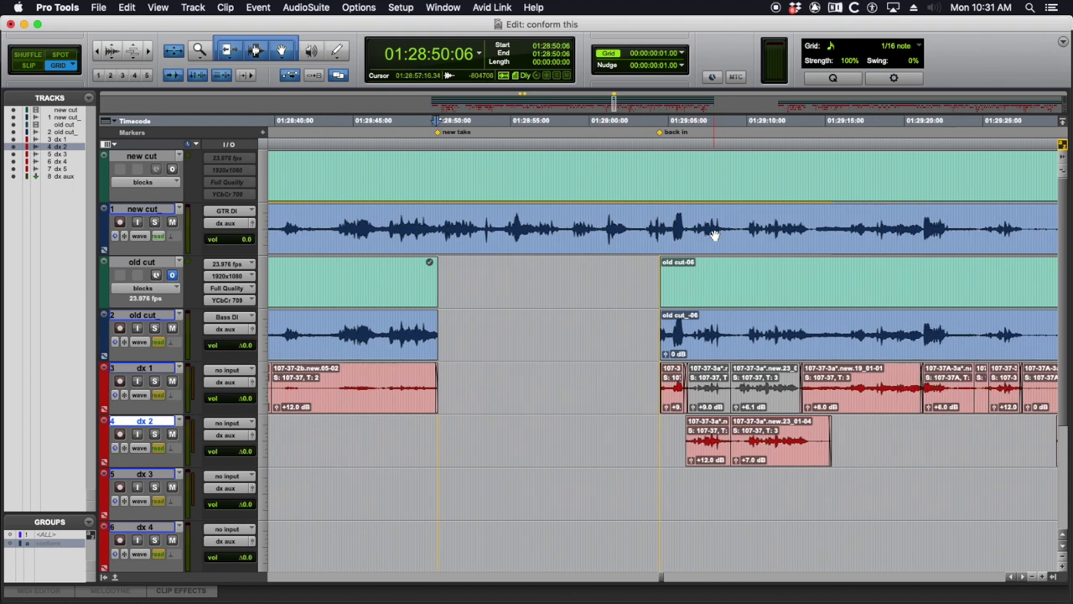
{"action": "scroll", "coordinate": [652, 241], "scroll_direction": "right", "scroll_amount": 2}
{"action": "left_click", "coordinate": [627, 228]}
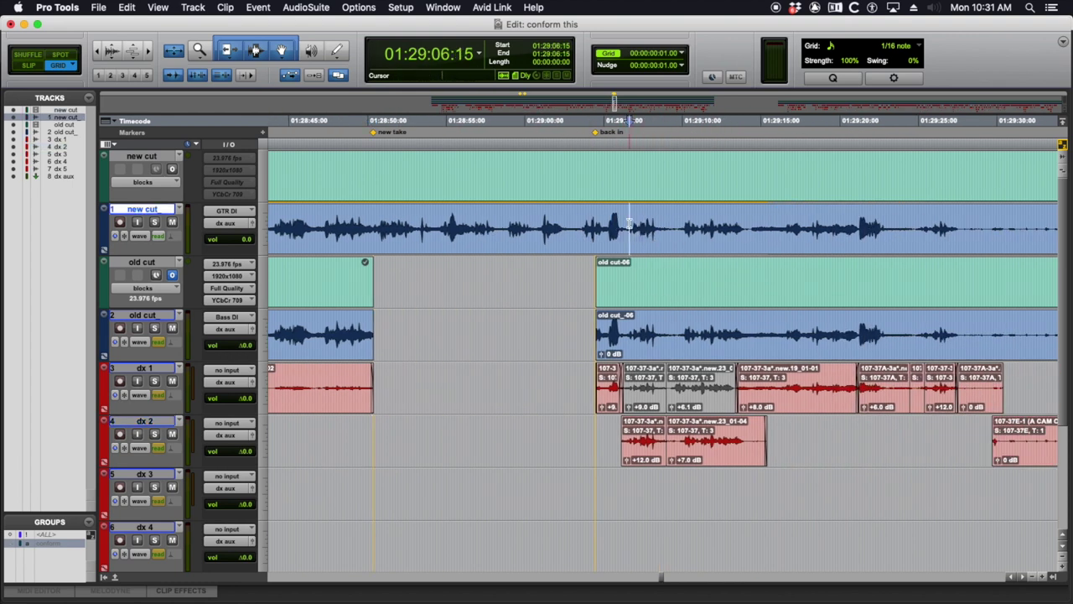
{"action": "scroll", "coordinate": [631, 230], "scroll_direction": "right", "scroll_amount": 6}
{"action": "left_click", "coordinate": [622, 268]}
{"action": "key", "text": "a"}
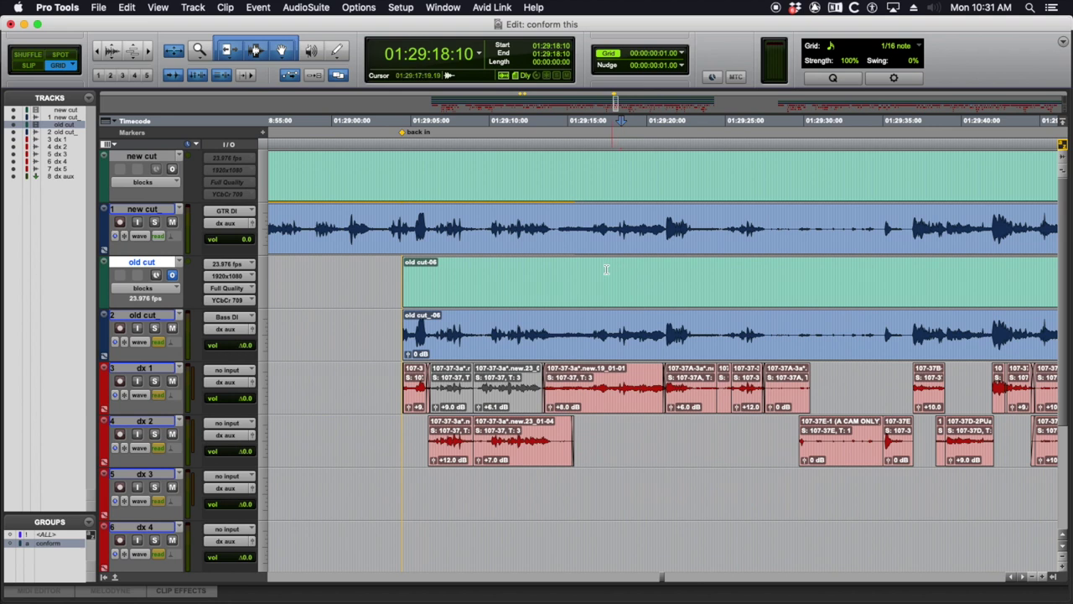
- Compare the old and new cut waveforms between 01:29:15:19 and 01:29:16:11
{"action": "left_click", "coordinate": [578, 271]}
{"action": "key", "text": "t"}
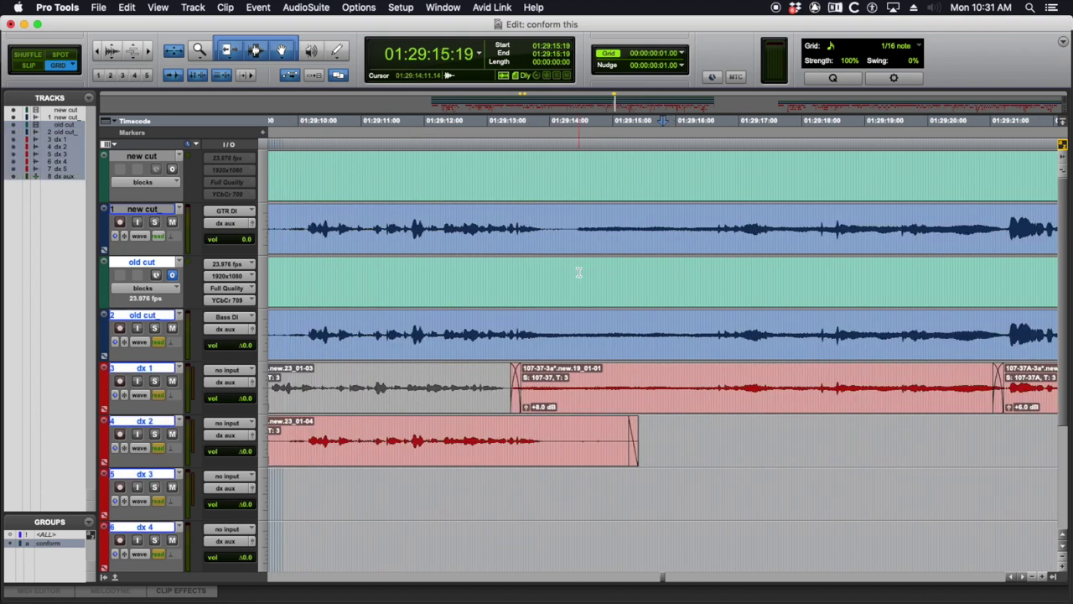
{"action": "key", "text": "t"}
{"action": "left_click", "coordinate": [525, 319]}
{"action": "key", "text": "t"}
{"action": "key", "text": "t"}
{"action": "key", "text": "r"}
{"action": "key", "text": "r"}
{"action": "scroll", "coordinate": [673, 321], "scroll_direction": "right", "scroll_amount": 2}
{"action": "left_click", "coordinate": [778, 322]}
{"action": "key", "text": "t"}
{"action": "key", "text": "r"}
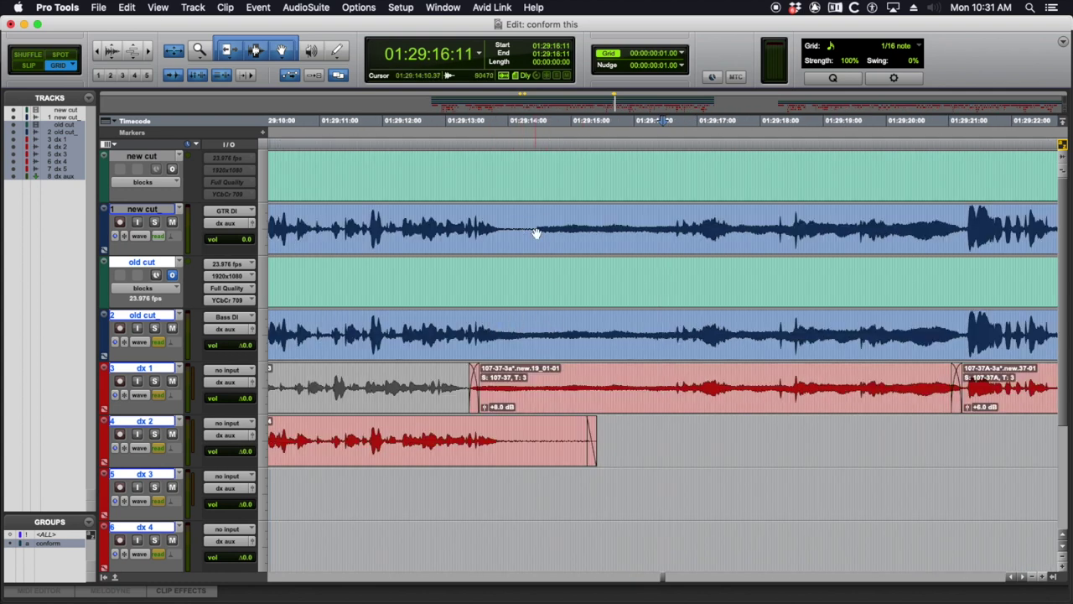
- Examine the waveform alignment closely at the dx 1 crossfade ending at 01:29:13:13
{"action": "scroll", "coordinate": [536, 242], "scroll_direction": "left", "scroll_amount": 2}
{"action": "left_click", "coordinate": [544, 316]}
{"action": "key", "text": "t"}
{"action": "key", "text": "t"}
{"action": "key", "text": "t"}
{"action": "key", "text": "t"}
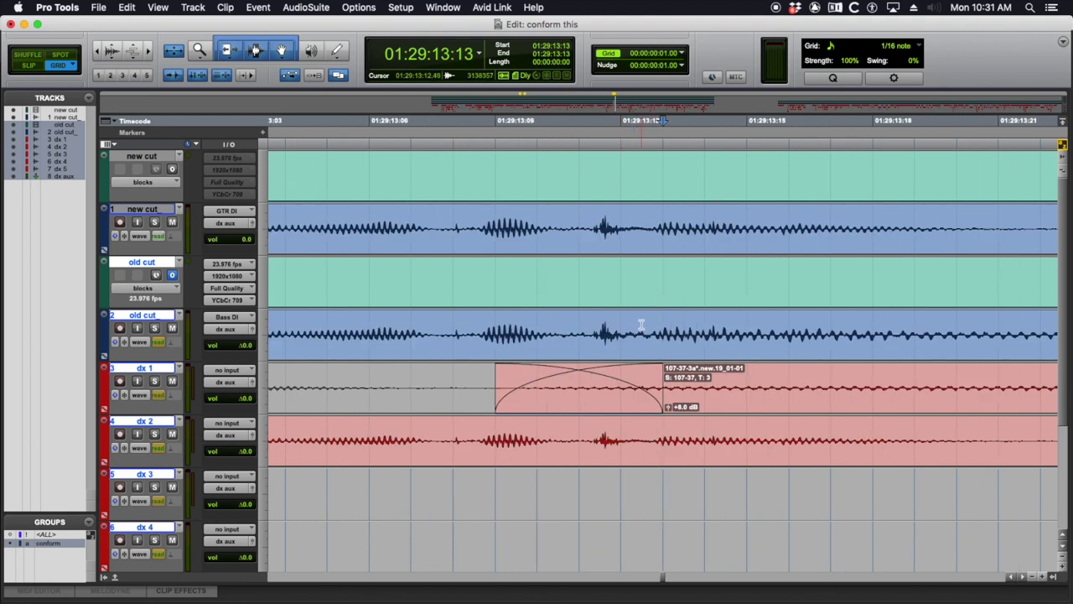
{"action": "key", "text": "r"}
{"action": "key", "text": "r"}
{"action": "key", "text": "r"}
{"action": "key", "text": "r"}
{"action": "key", "text": "r"}
{"action": "key", "text": "r"}
{"action": "scroll", "coordinate": [700, 332], "scroll_direction": "right", "scroll_amount": 1}
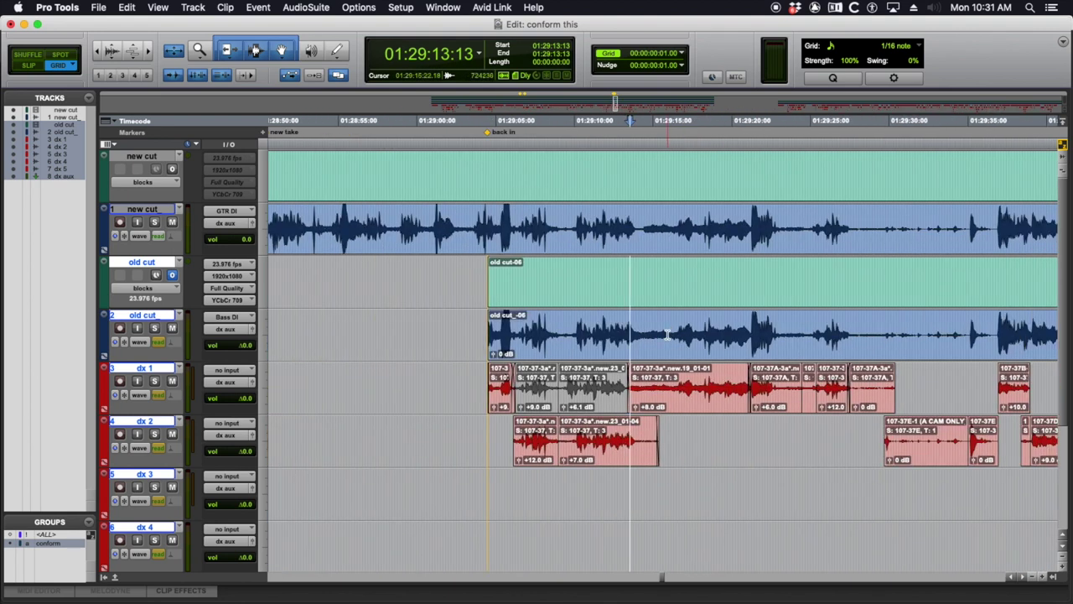
- Review the old cut's alignment with the new cut onward past 01:30:10:00 and 01:30:27:16
{"action": "left_click", "coordinate": [675, 329]}
{"action": "key", "text": "t"}
{"action": "scroll", "coordinate": [658, 335], "scroll_direction": "right", "scroll_amount": 7}
{"action": "left_click", "coordinate": [627, 329]}
{"action": "scroll", "coordinate": [662, 331], "scroll_direction": "right", "scroll_amount": 6}
{"action": "scroll", "coordinate": [686, 331], "scroll_direction": "right", "scroll_amount": 9}
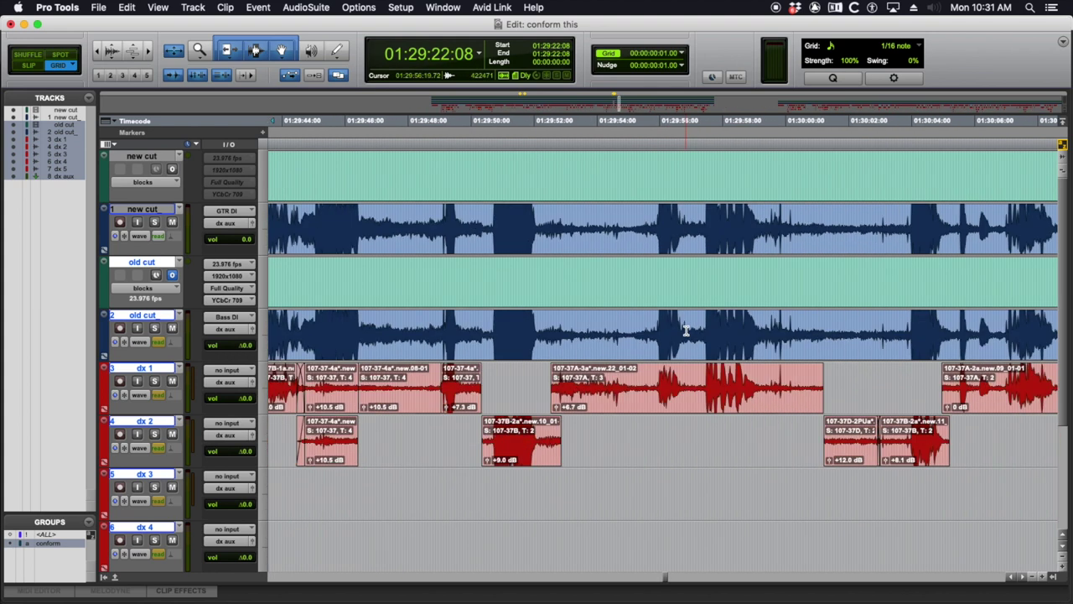
{"action": "key", "text": "r"}
{"action": "key", "text": "r"}
{"action": "left_click", "coordinate": [774, 329]}
{"action": "key", "text": "t"}
{"action": "key", "text": "t"}
{"action": "scroll", "coordinate": [794, 329], "scroll_direction": "right", "scroll_amount": 6}
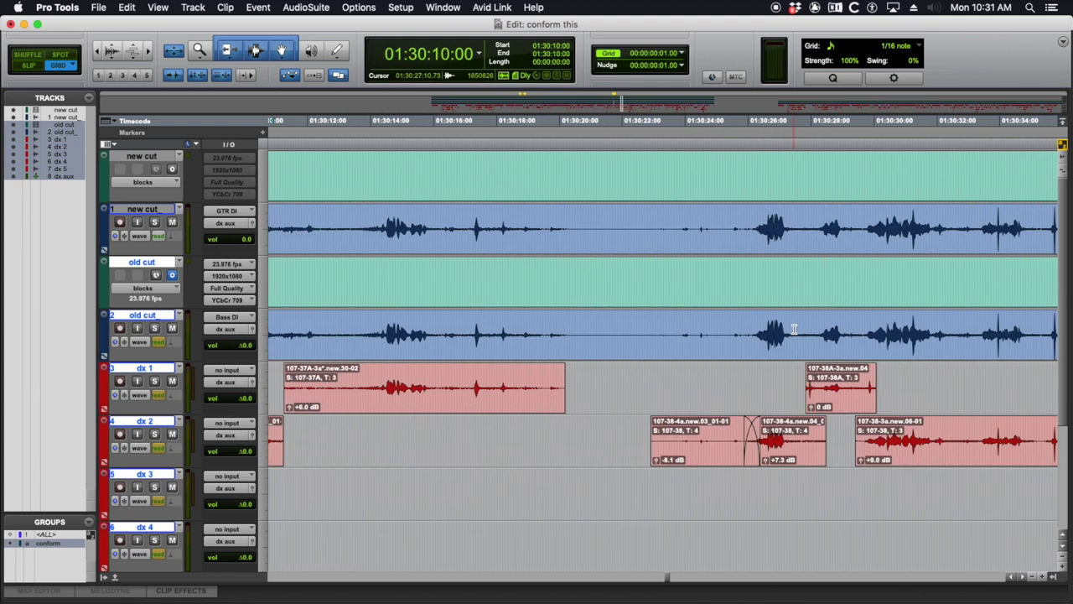
{"action": "left_click", "coordinate": [802, 331]}
{"action": "key", "text": "r"}
{"action": "key", "text": "r"}
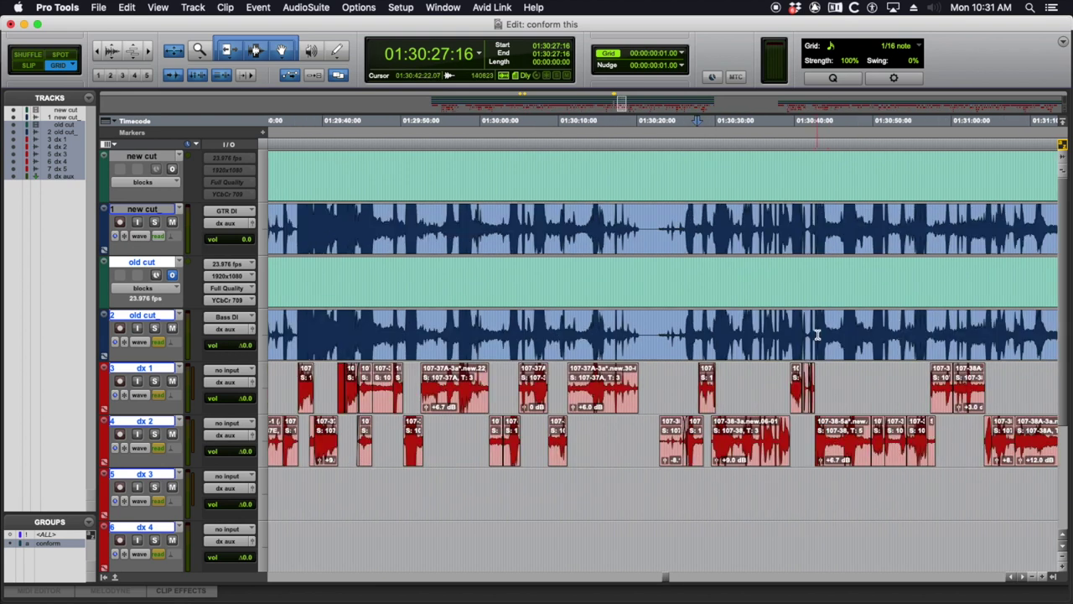
{"action": "scroll", "coordinate": [815, 329], "scroll_direction": "right", "scroll_amount": 8}
{"action": "key", "text": "t"}
- Locate where the old cut's audio resumes after the silence near 01:31:19 and measure its offset from the new cut
{"action": "key", "text": "alt+super+]"}
{"action": "left_click", "coordinate": [386, 253]}
{"action": "left_click", "coordinate": [392, 268]}
{"action": "key", "text": "t"}
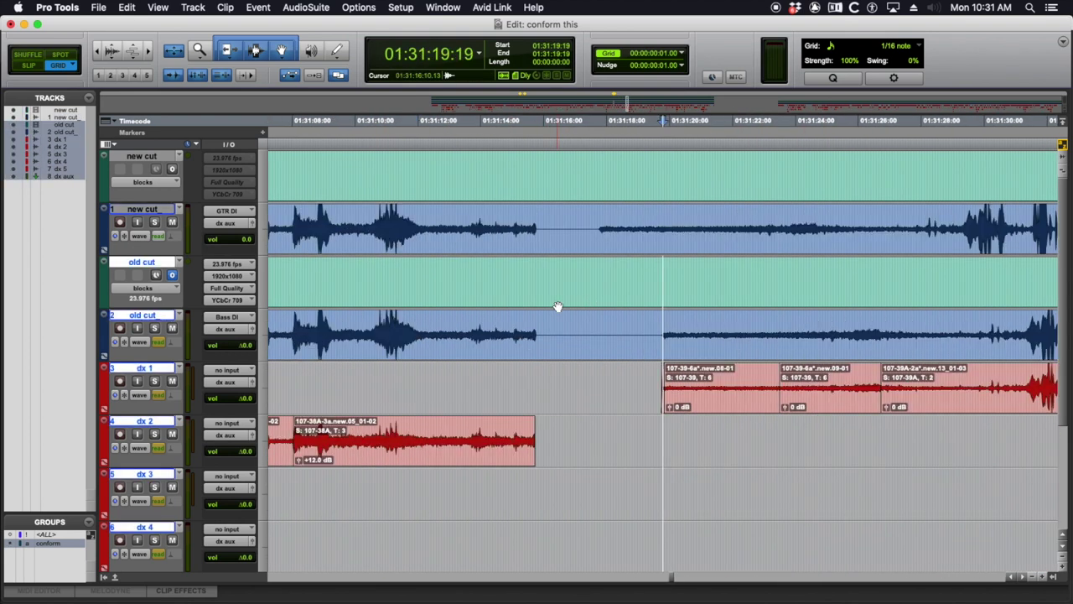
{"action": "left_click", "coordinate": [649, 281]}
{"action": "left_click", "coordinate": [665, 276]}
{"action": "key", "text": "t"}
{"action": "key", "text": "t"}
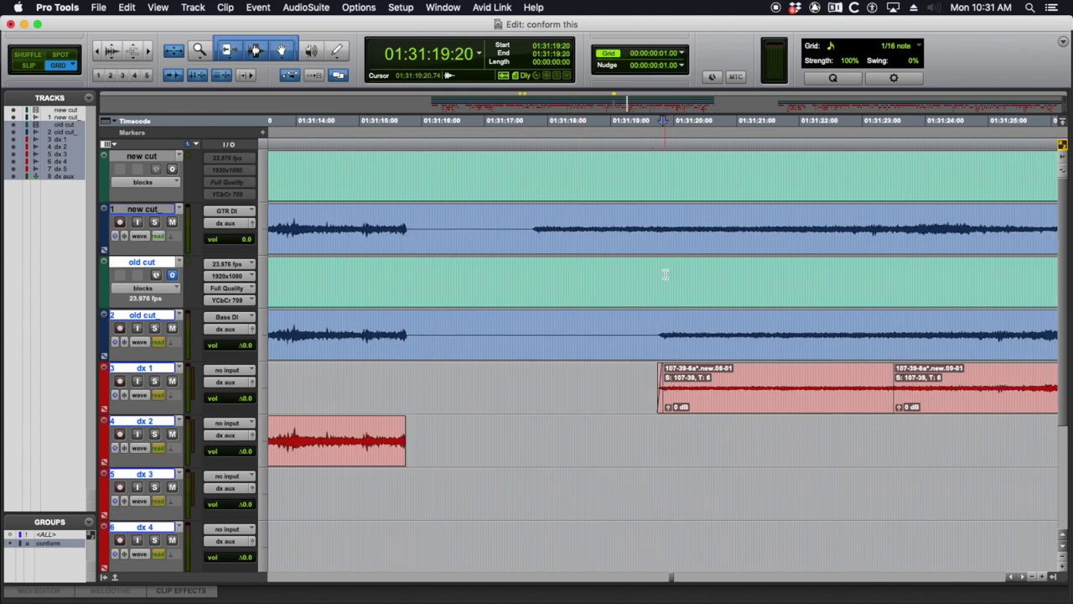
{"action": "left_click", "coordinate": [652, 272]}
{"action": "left_click_drag", "start_coordinate": [653, 277], "coordinate": [401, 273]}
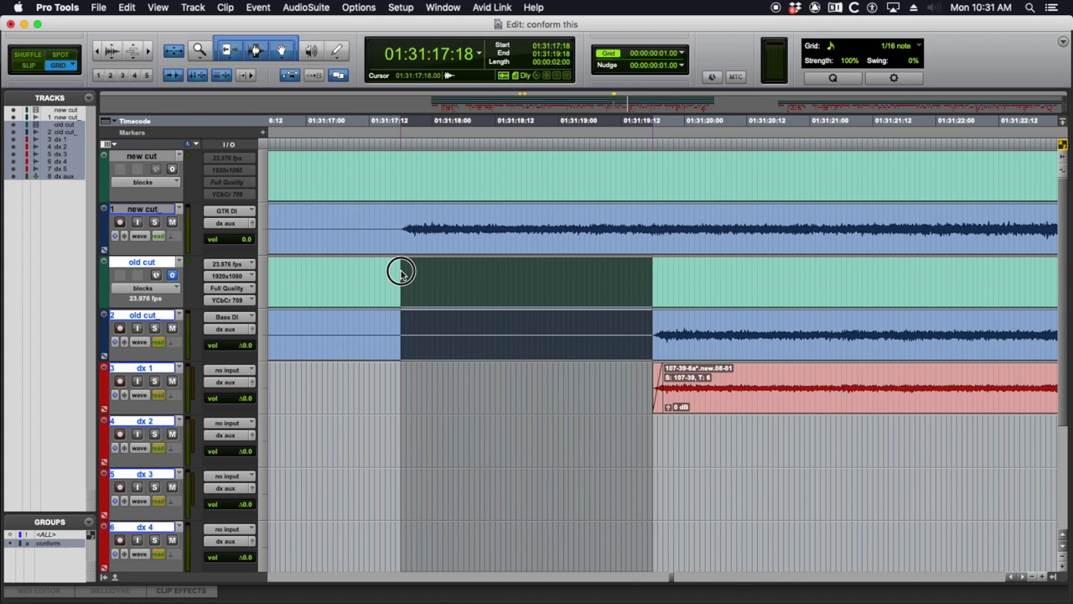
- Separate the old cut and dialogue tracks at 01:31:19:18 and cut all the clips after that point
{"action": "left_click", "coordinate": [653, 271]}
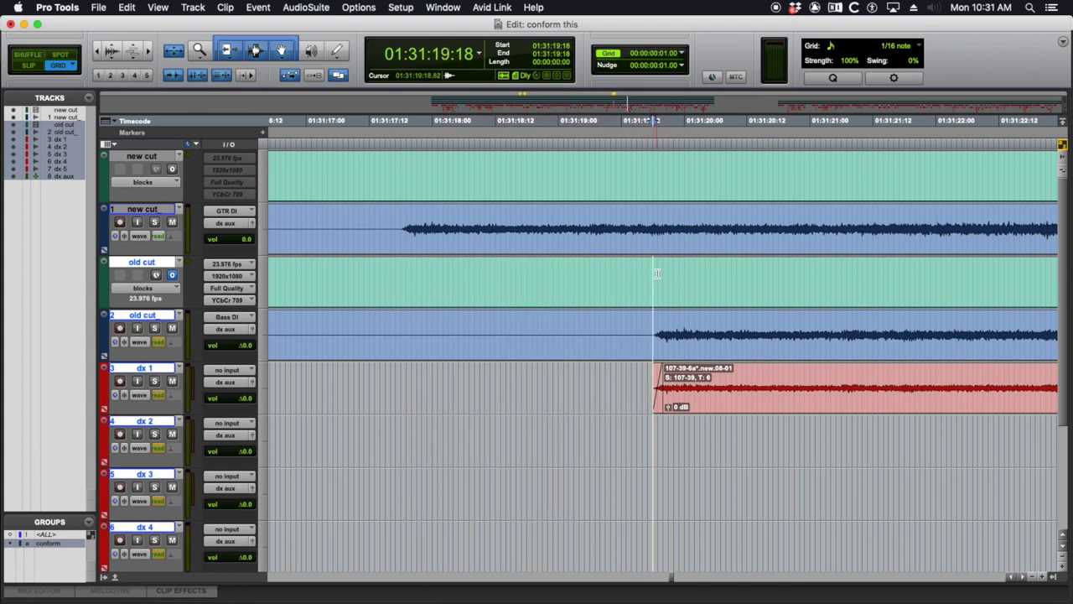
{"action": "key", "text": "super+e"}
{"action": "left_click", "coordinate": [693, 293]}
{"action": "key", "text": "Delete"}
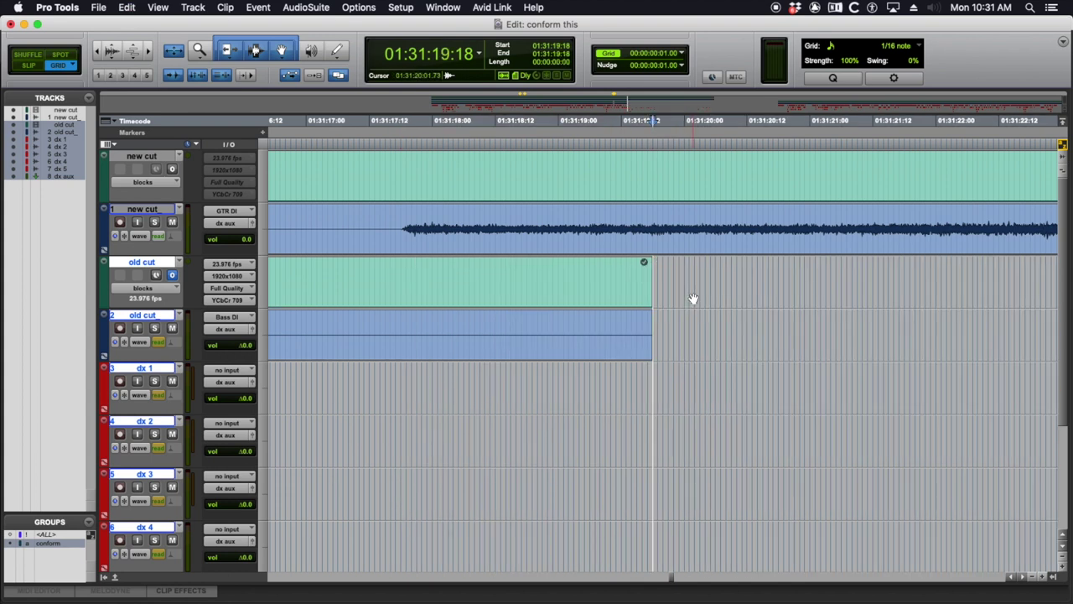
- Using a 1 second nudge value, move the edit cursor back to 01:31:17:18 and paste the cut clips there
{"action": "left_click", "coordinate": [679, 67]}
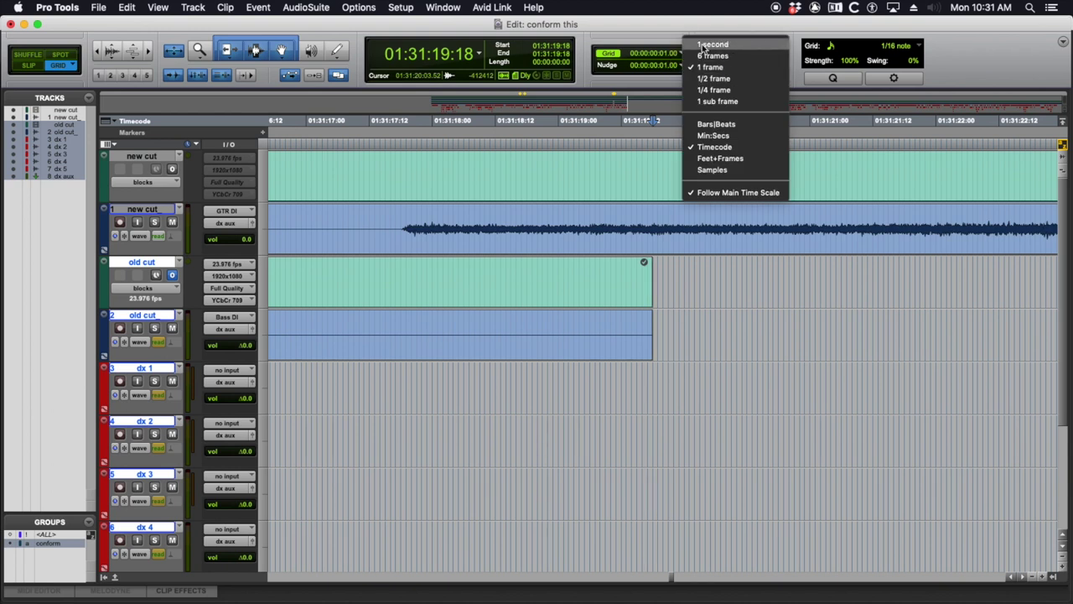
{"action": "left_click", "coordinate": [703, 49]}
{"action": "key", "text": "alt+Tab"}
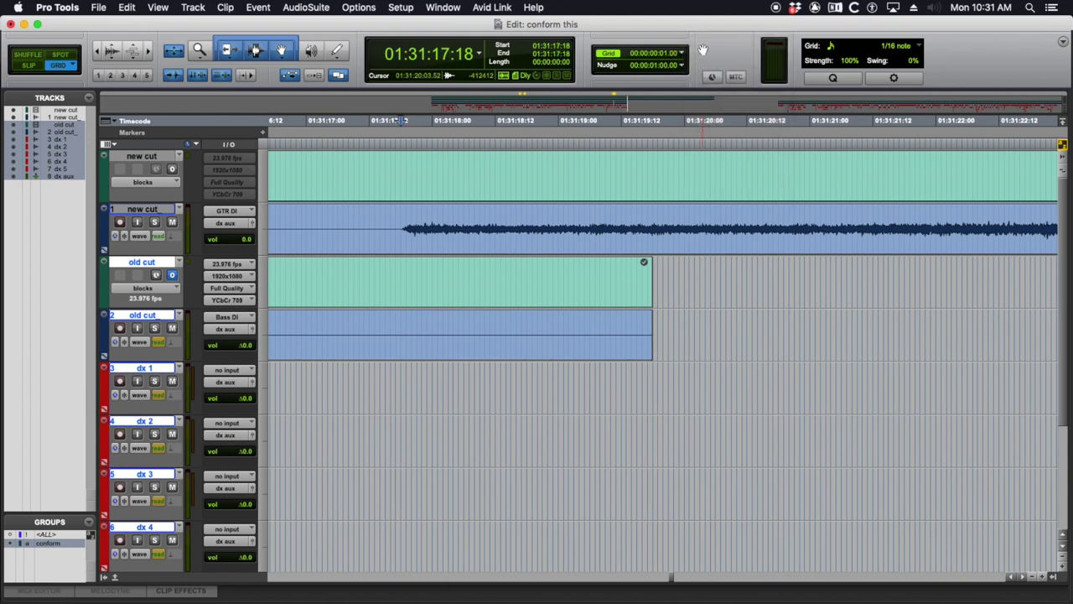
{"action": "key", "text": "super+v"}
- Check the pasted section's waveform alignment with the new cut around 01:31:28:09
{"action": "key", "text": "r"}
{"action": "key", "text": "r"}
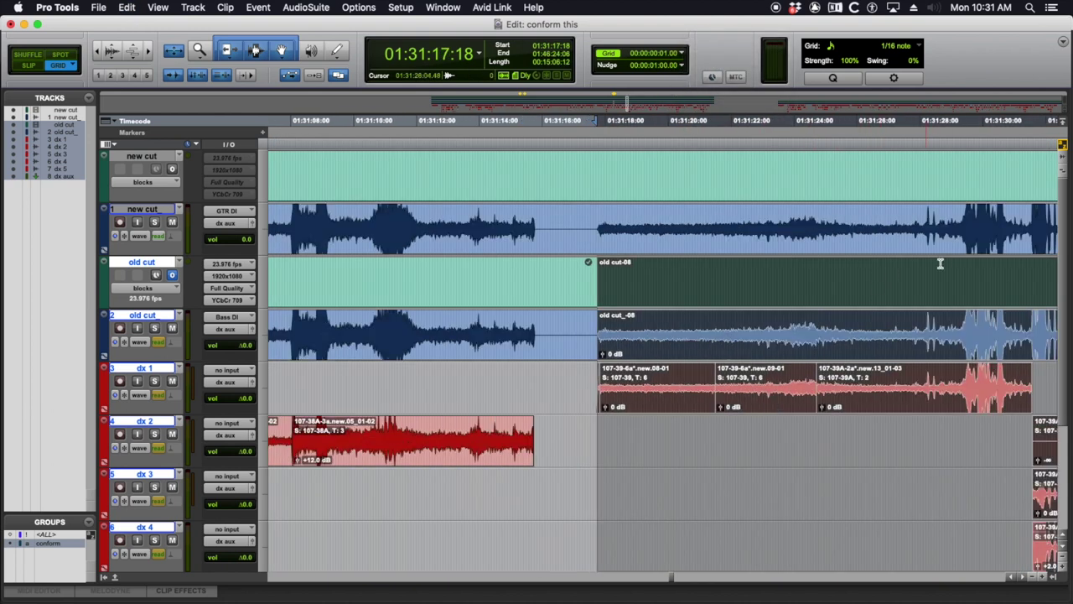
{"action": "left_click", "coordinate": [930, 268]}
{"action": "key", "text": "t"}
{"action": "key", "text": "t"}
{"action": "key", "text": "t"}
{"action": "key", "text": "r"}
{"action": "key", "text": "r"}
{"action": "key", "text": "r"}
{"action": "key", "text": "r"}
{"action": "key", "text": "r"}
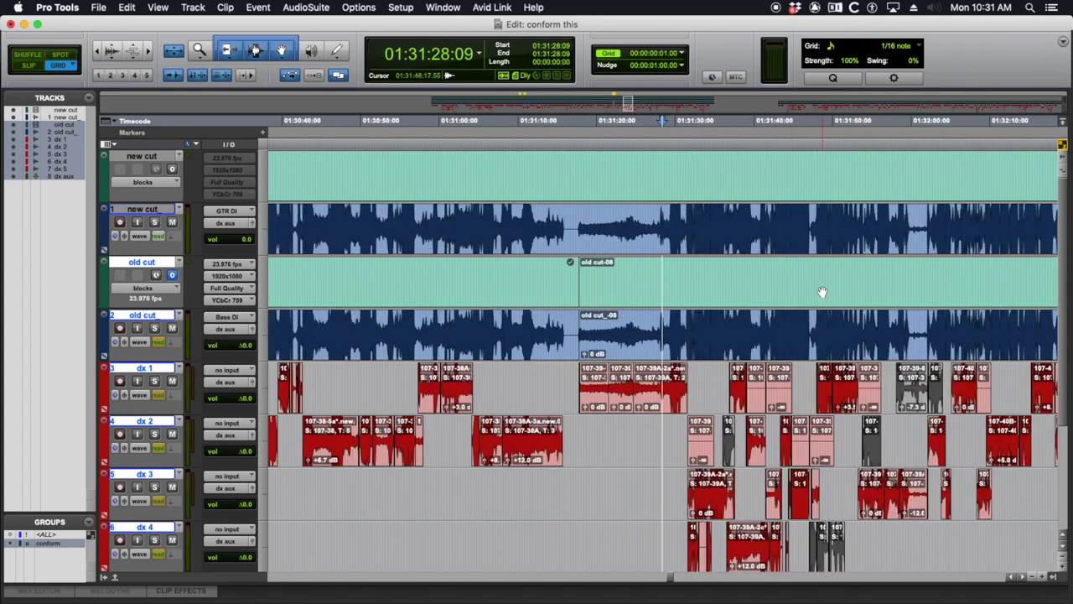
- Compare the new cut and old cut audio waveforms around 01:32:00 to check that they stay in sync
{"action": "left_click", "coordinate": [918, 274]}
{"action": "key", "text": "t"}
{"action": "key", "text": "t"}
{"action": "key", "text": "t"}
{"action": "key", "text": "t"}
{"action": "key", "text": "t"}
{"action": "key", "text": "t"}
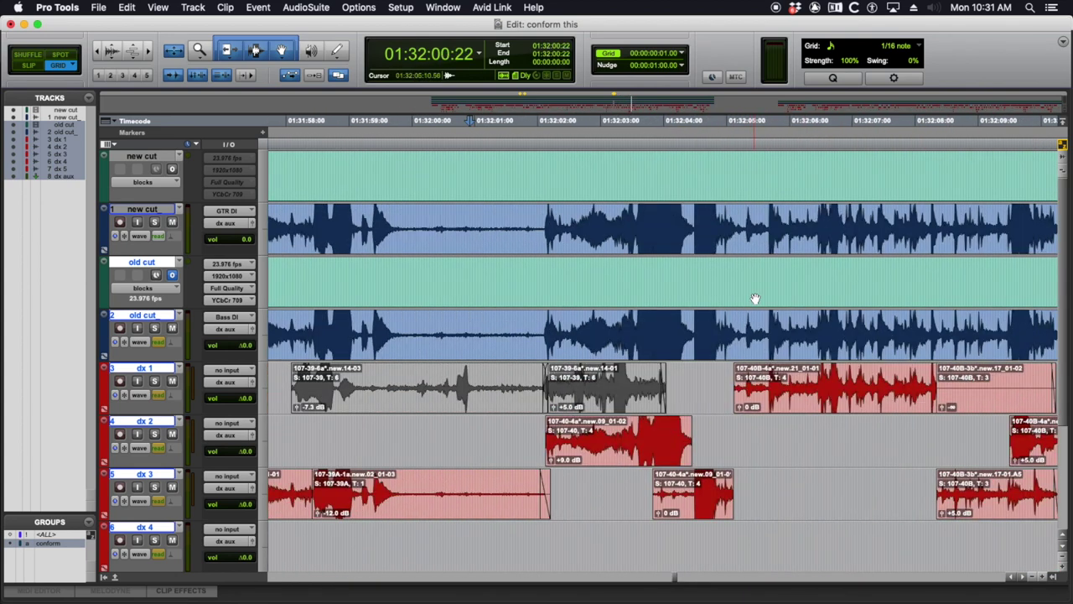
{"action": "key", "text": "r"}
{"action": "key", "text": "r"}
{"action": "key", "text": "r"}
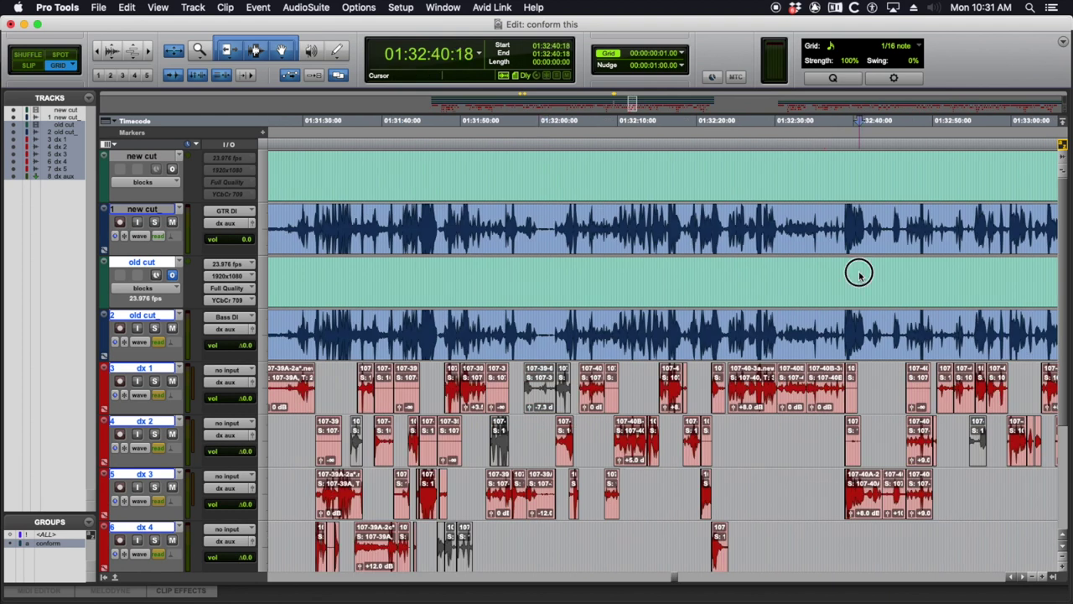
- Check the old cut's waveform against the new cut from about 01:32:40 to 01:33:08
{"action": "left_click", "coordinate": [830, 275]}
{"action": "key", "text": "t"}
{"action": "key", "text": "t"}
{"action": "key", "text": "t"}
{"action": "key", "text": "r"}
{"action": "left_click", "coordinate": [879, 281]}
{"action": "key", "text": "t"}
{"action": "key", "text": "t"}
{"action": "key", "text": "t"}
{"action": "key", "text": "t"}
{"action": "key", "text": "r"}
{"action": "key", "text": "r"}
{"action": "key", "text": "r"}
{"action": "scroll", "coordinate": [895, 287], "scroll_direction": "right", "scroll_amount": 5}
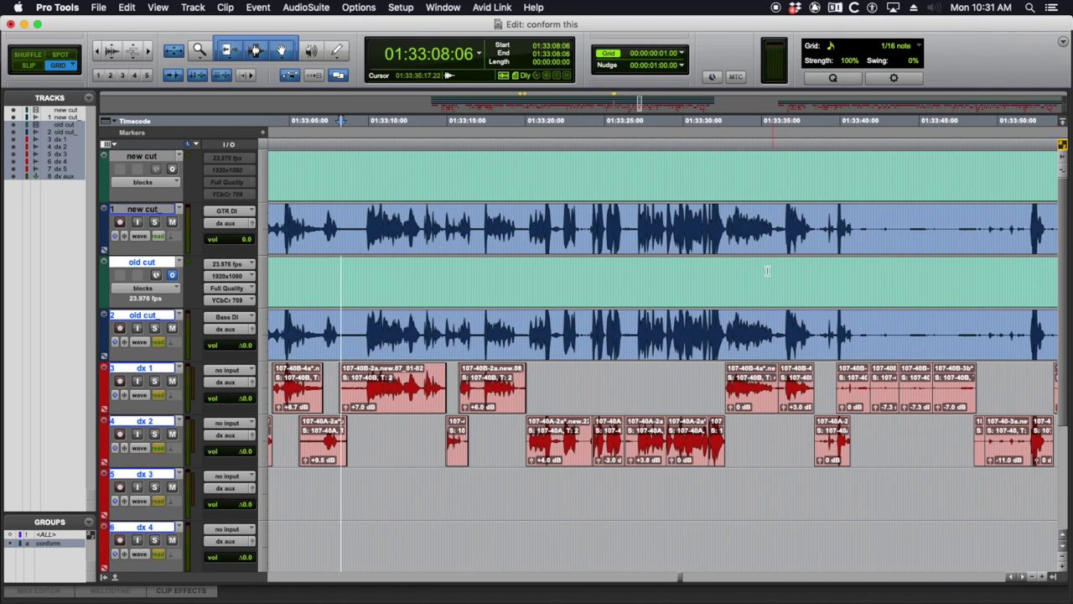
- Examine the alignment of both guide tracks around 01:33:34 at close and wide range
{"action": "key", "text": "t"}
{"action": "key", "text": "t"}
{"action": "key", "text": "t"}
{"action": "key", "text": "t"}
{"action": "key", "text": "t"}
{"action": "key", "text": "t"}
{"action": "key", "text": "r"}
{"action": "key", "text": "r"}
{"action": "key", "text": "r"}
{"action": "key", "text": "r"}
{"action": "key", "text": "r"}
{"action": "key", "text": "r"}
{"action": "key", "text": "r"}
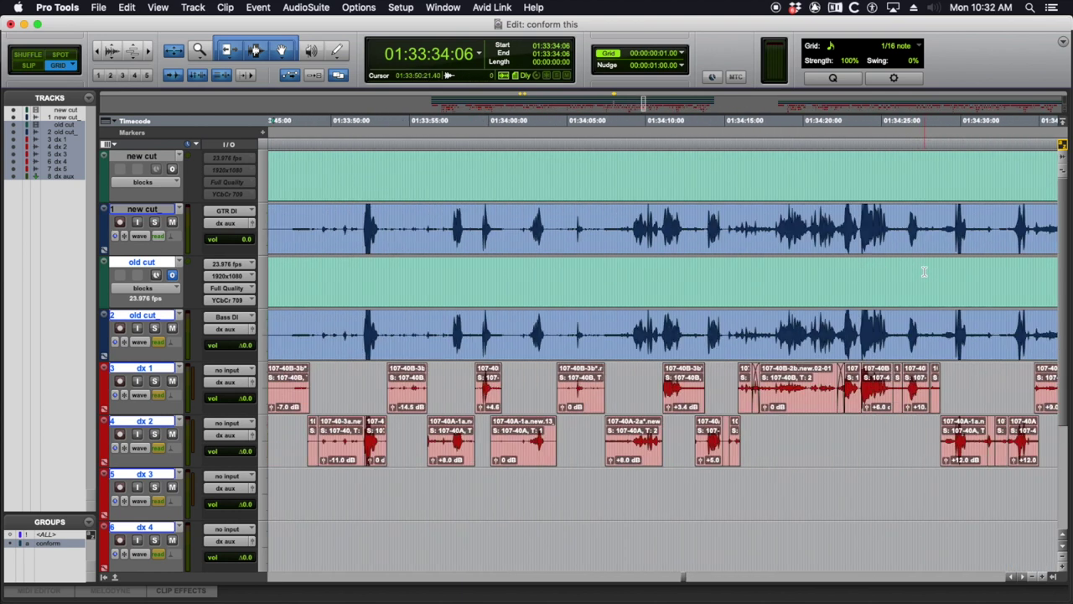
- Compare the old and new cut waveforms around 01:35:20
{"action": "scroll", "coordinate": [883, 282], "scroll_direction": "right", "scroll_amount": 10}
{"action": "left_click", "coordinate": [912, 278]}
{"action": "key", "text": "t"}
{"action": "key", "text": "t"}
{"action": "key", "text": "t"}
{"action": "key", "text": "t"}
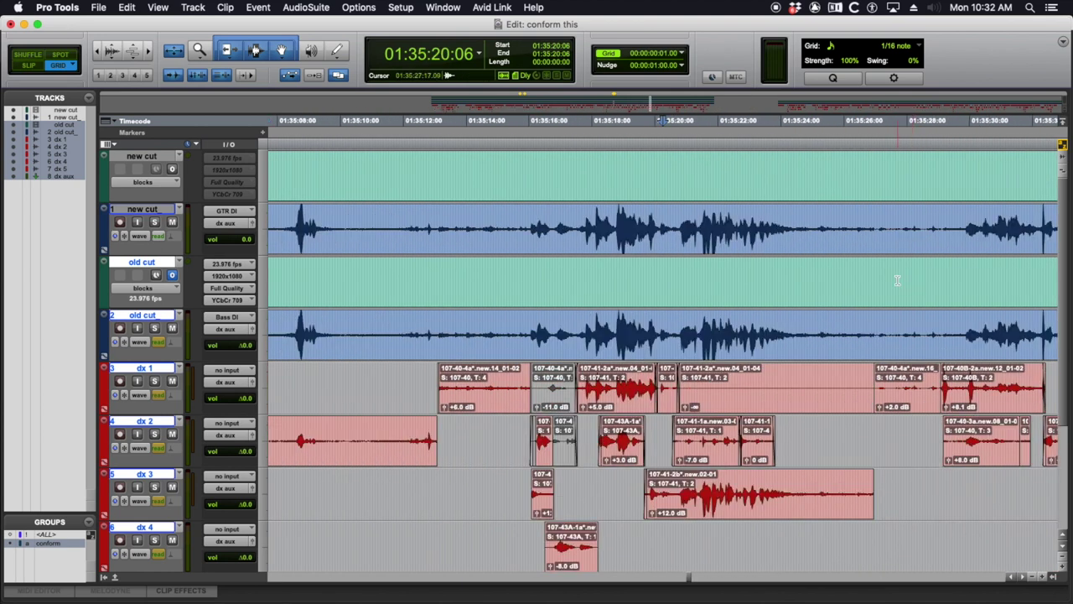
{"action": "key", "text": "r"}
{"action": "key", "text": "r"}
{"action": "key", "text": "r"}
{"action": "key", "text": "r"}
- Check the sync of the two cuts at successive points from 01:35:35 onward
{"action": "left_click", "coordinate": [899, 281]}
{"action": "key", "text": "t"}
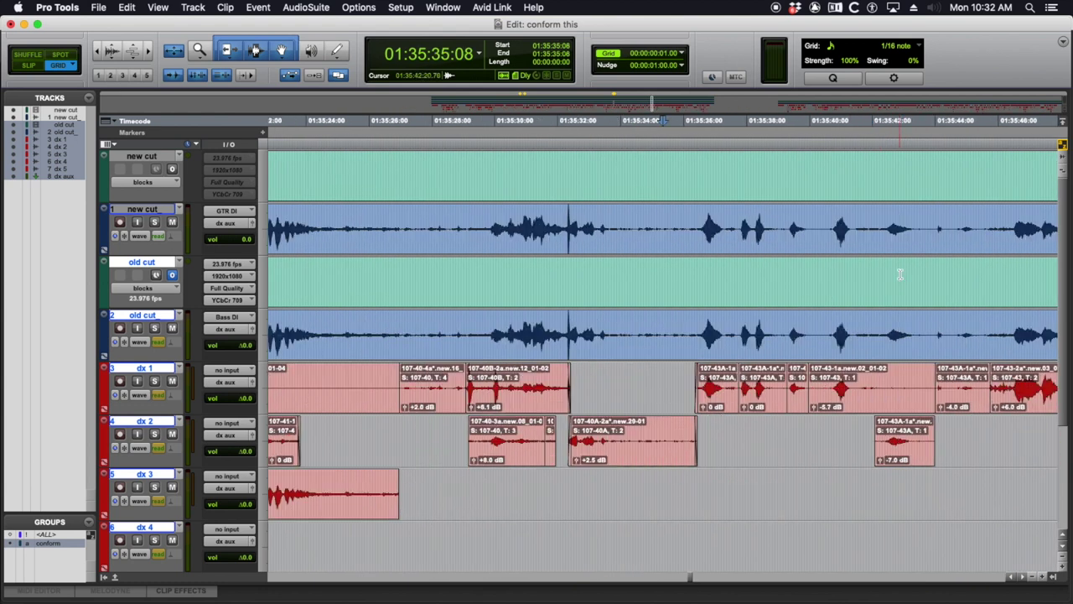
{"action": "left_click", "coordinate": [883, 282]}
{"action": "key", "text": "t"}
{"action": "key", "text": "r"}
{"action": "key", "text": "r"}
{"action": "left_click", "coordinate": [890, 280]}
{"action": "key", "text": "t"}
{"action": "key", "text": "t"}
{"action": "key", "text": "r"}
{"action": "key", "text": "r"}
{"action": "left_click", "coordinate": [900, 274]}
{"action": "key", "text": "t"}
{"action": "key", "text": "r"}
{"action": "key", "text": "r"}
- Inspect the guide track waveforms closely around 01:36:47 for any offset between the cuts
{"action": "left_click", "coordinate": [945, 275]}
{"action": "key", "text": "t"}
{"action": "key", "text": "t"}
{"action": "key", "text": "t"}
{"action": "key", "text": "t"}
{"action": "key", "text": "t"}
{"action": "key", "text": "t"}
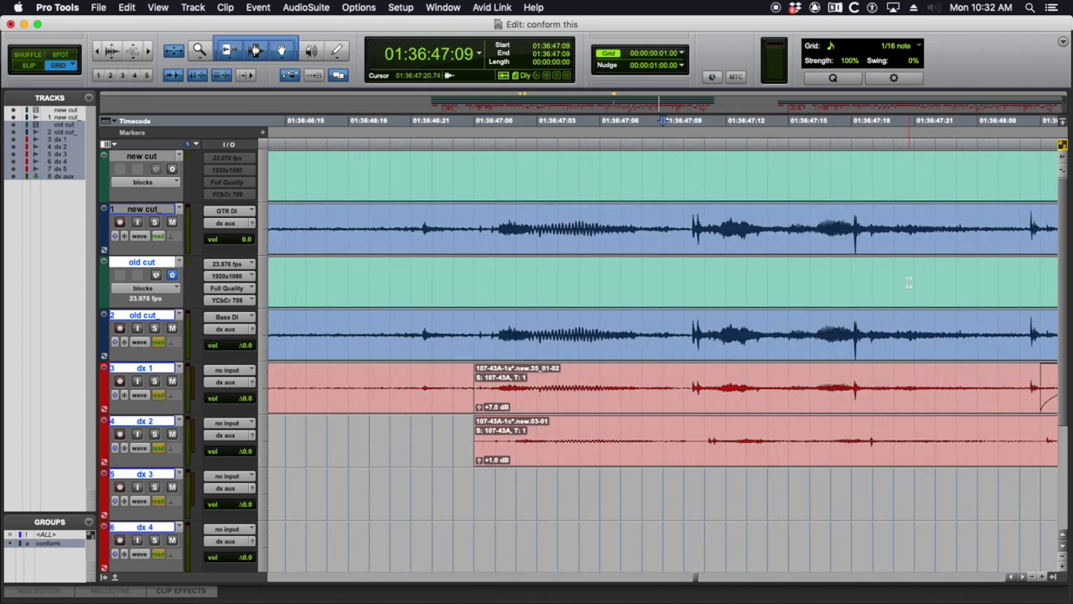
{"action": "key", "text": "r"}
{"action": "key", "text": "r"}
{"action": "key", "text": "r"}
{"action": "key", "text": "r"}
{"action": "key", "text": "r"}
{"action": "scroll", "coordinate": [946, 279], "scroll_direction": "right", "scroll_amount": 5}
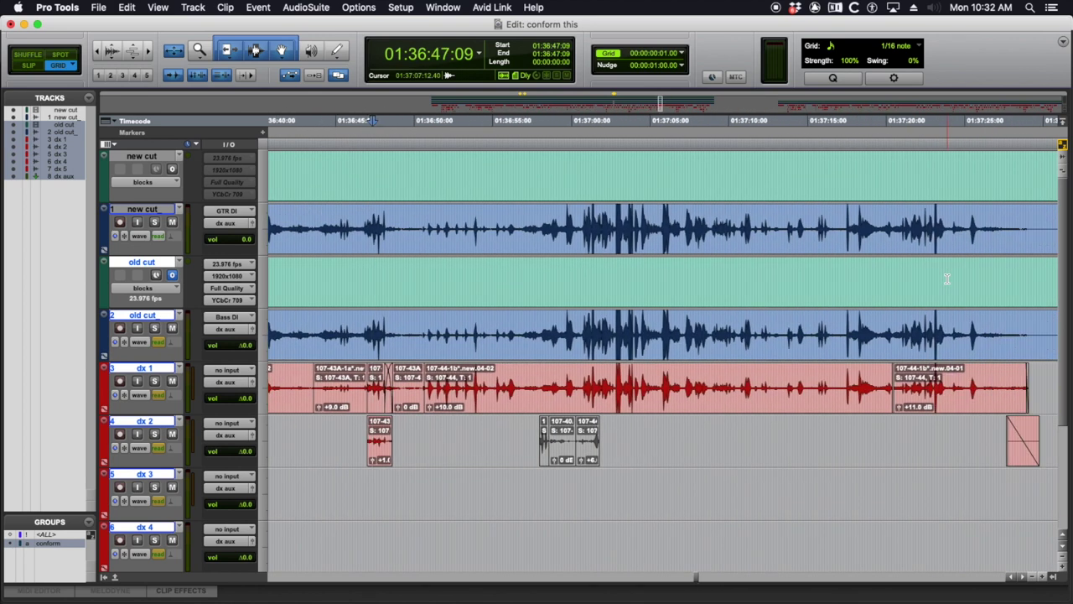
- Compare both cuts around 01:37:22 and through the quiet passage that follows to find the next picture change
{"action": "scroll", "coordinate": [946, 279], "scroll_direction": "right", "scroll_amount": 2}
{"action": "left_click", "coordinate": [867, 269]}
{"action": "key", "text": "t"}
{"action": "key", "text": "t"}
{"action": "key", "text": "t"}
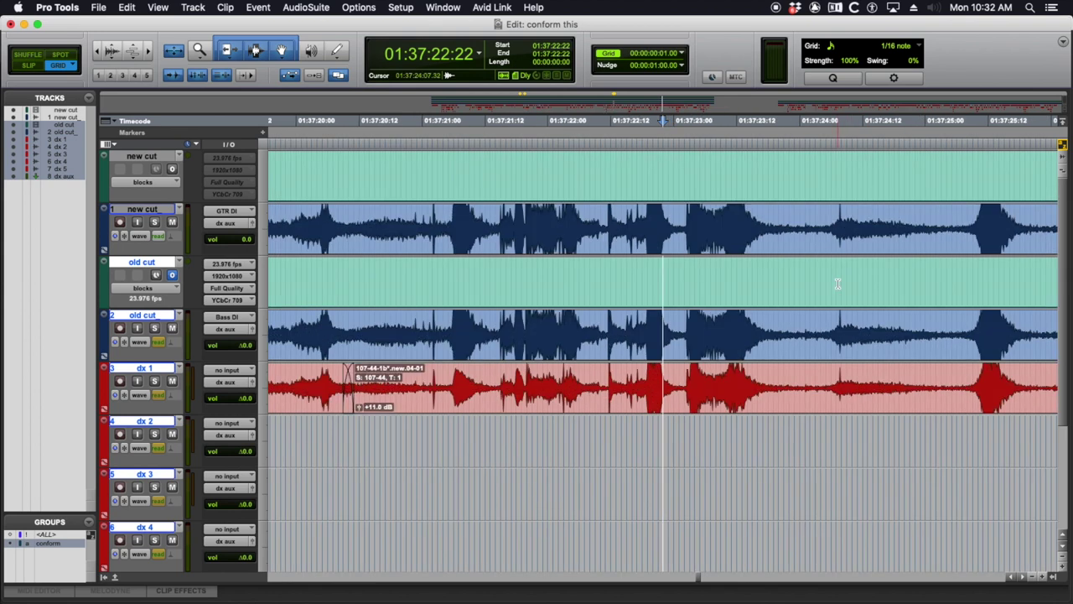
{"action": "scroll", "coordinate": [838, 283], "scroll_direction": "right", "scroll_amount": 4}
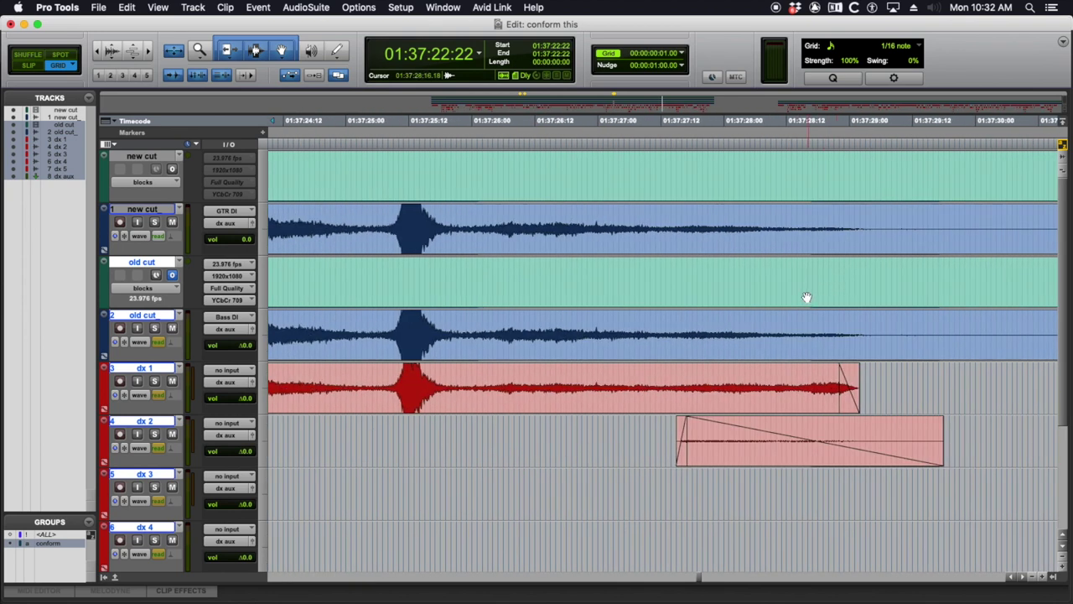
{"action": "key", "text": "r"}
{"action": "key", "text": "r"}
{"action": "key", "text": "r"}
{"action": "key", "text": "r"}
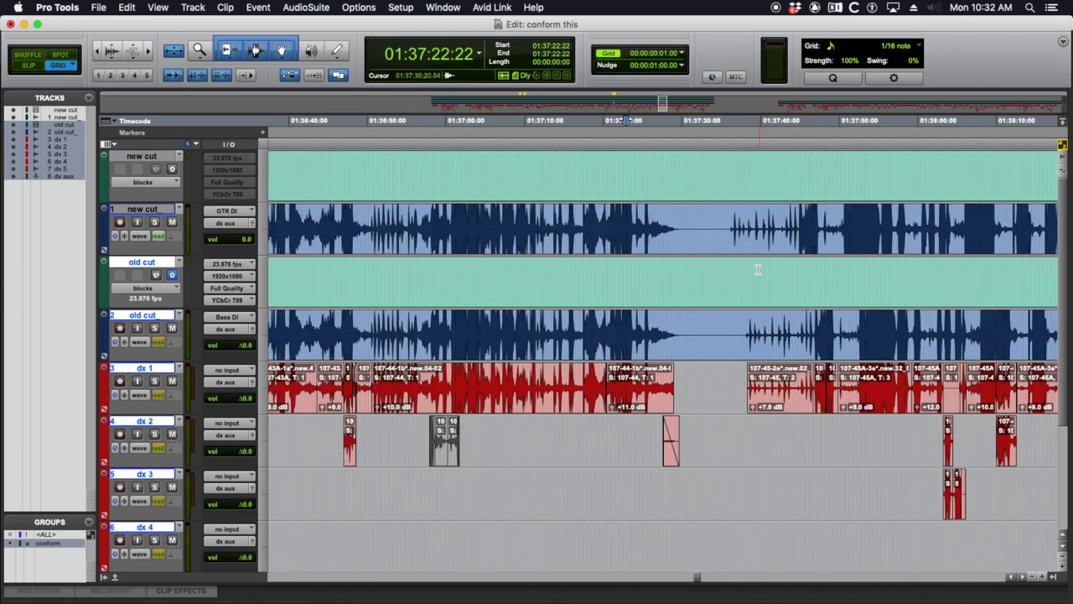
- Split the old cut video, its guide audio and the dialogue tracks at 01:37:37:23, in the silence before the mismatched section
{"action": "left_click", "coordinate": [732, 268]}
{"action": "key", "text": "t"}
{"action": "key", "text": "t"}
{"action": "key", "text": "r"}
{"action": "key", "text": "r"}
{"action": "left_click", "coordinate": [638, 266]}
{"action": "mouse_move", "coordinate": [638, 266]}
{"action": "left_mouse_down"}
{"action": "mouse_move", "coordinate": [596, 268]}
{"action": "mouse_move", "coordinate": [644, 270]}
{"action": "left_mouse_up"}
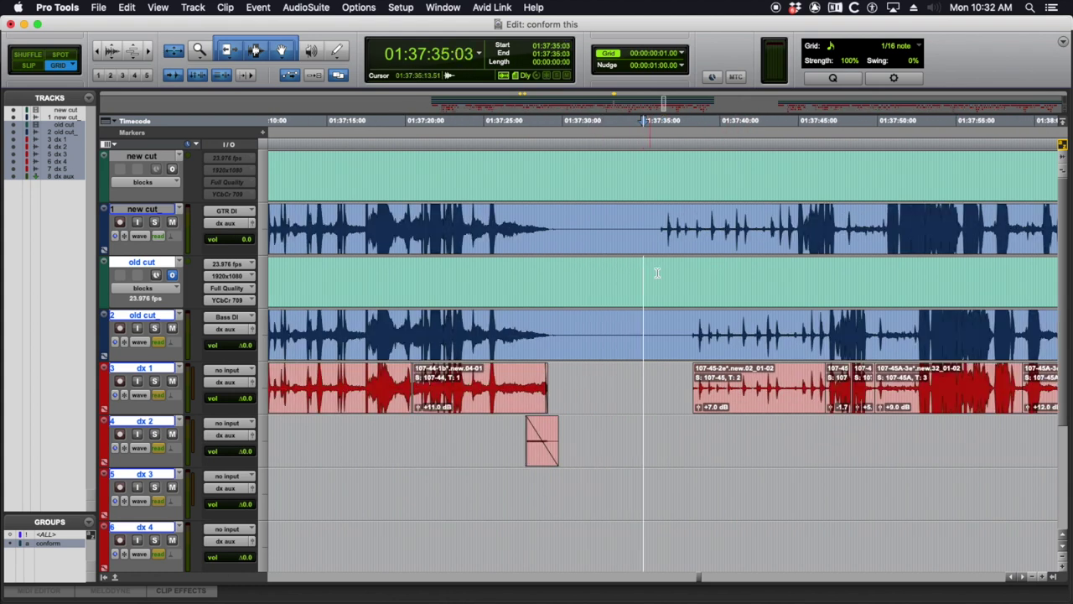
{"action": "key", "text": "t"}
{"action": "key", "text": "t"}
{"action": "scroll", "coordinate": [754, 278], "scroll_direction": "down", "scroll_amount": 2}
{"action": "left_click_drag", "start_coordinate": [734, 215], "coordinate": [855, 224]}
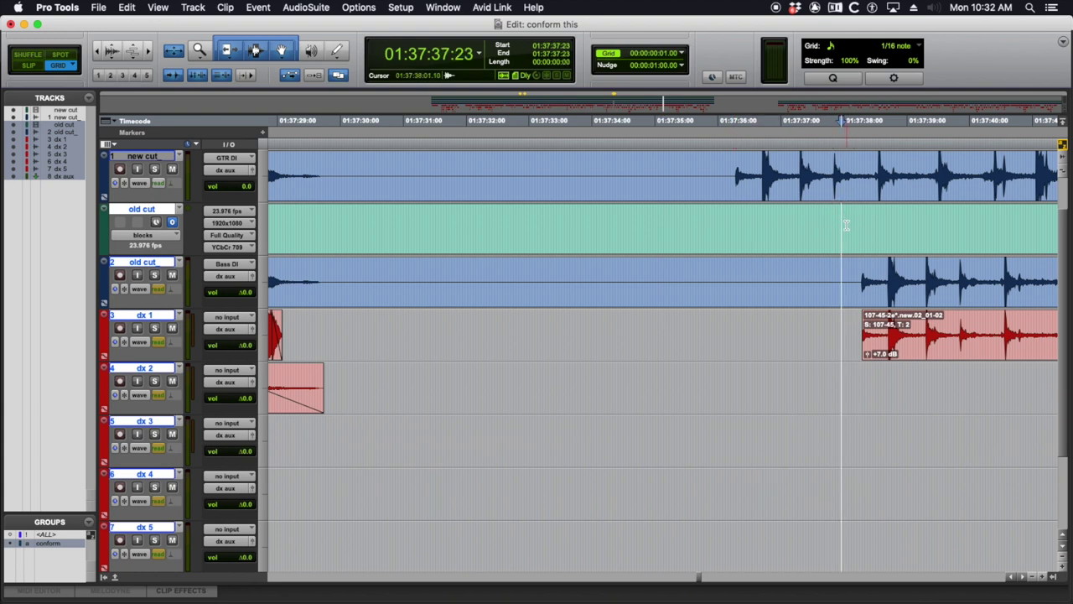
{"action": "key", "text": "super+e"}
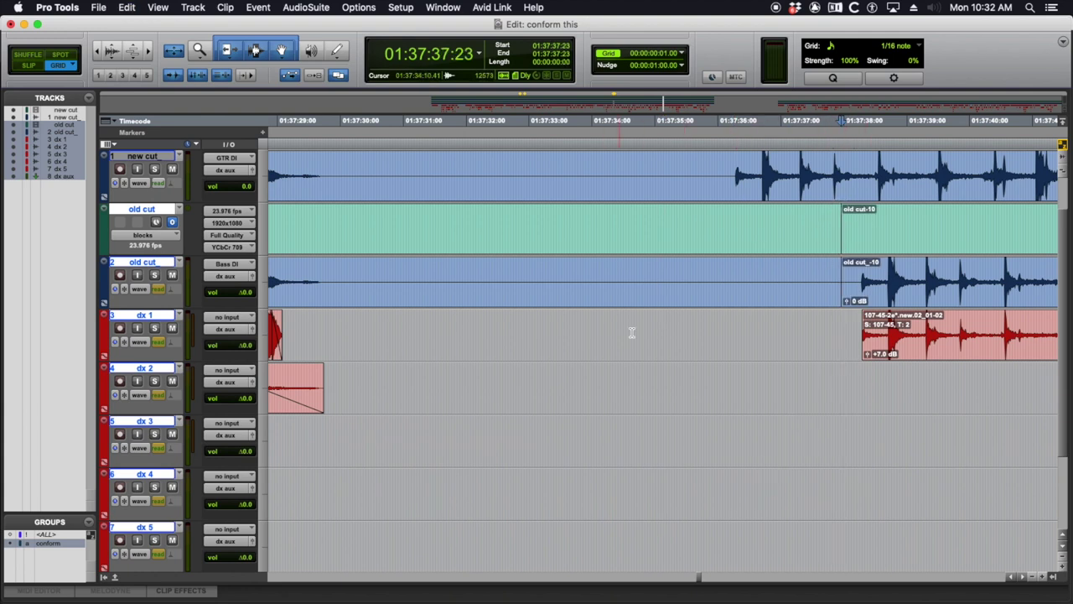
- Move all old cut and dialogue material after the split two seconds earlier, so it starts at 01:37:35:23
{"action": "left_click", "coordinate": [908, 242]}
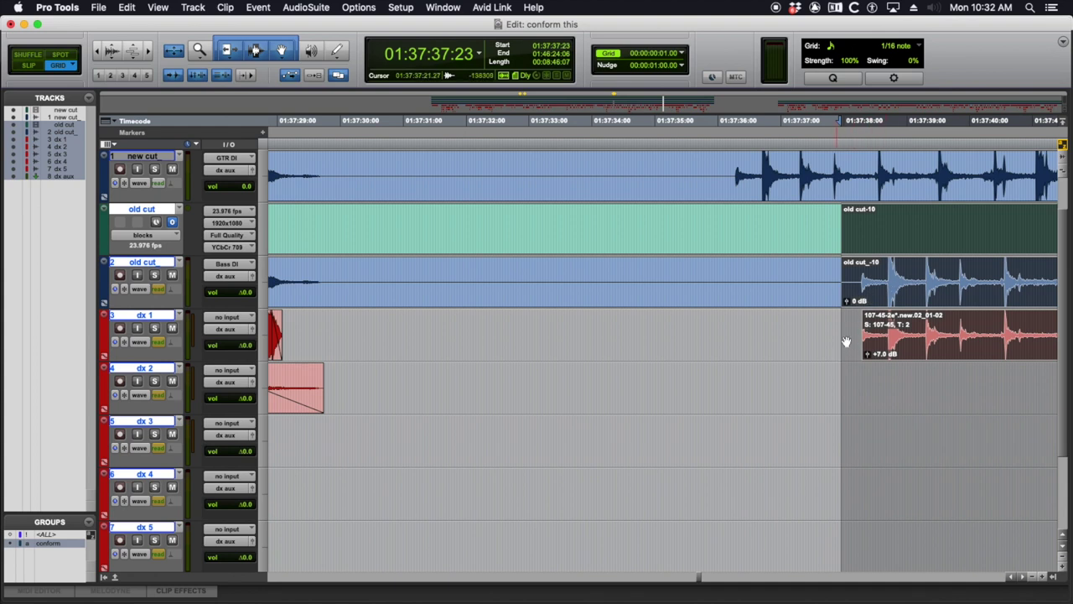
{"action": "key", "text": "super+x"}
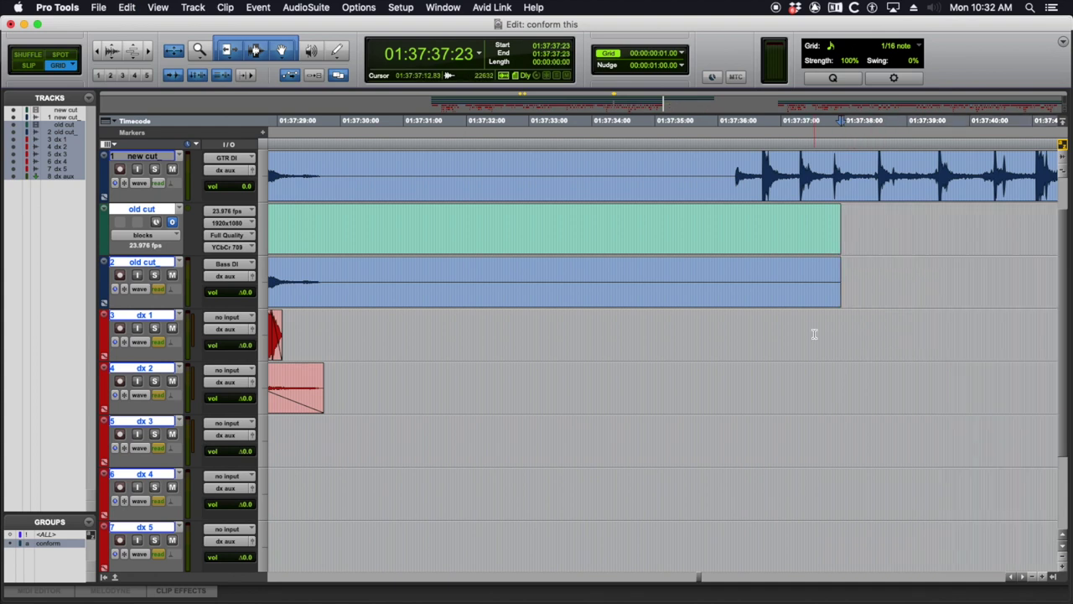
{"action": "key", "text": "KP_Subtract"}
{"action": "key", "text": "KP_Subtract"}
{"action": "key", "text": "super+v"}
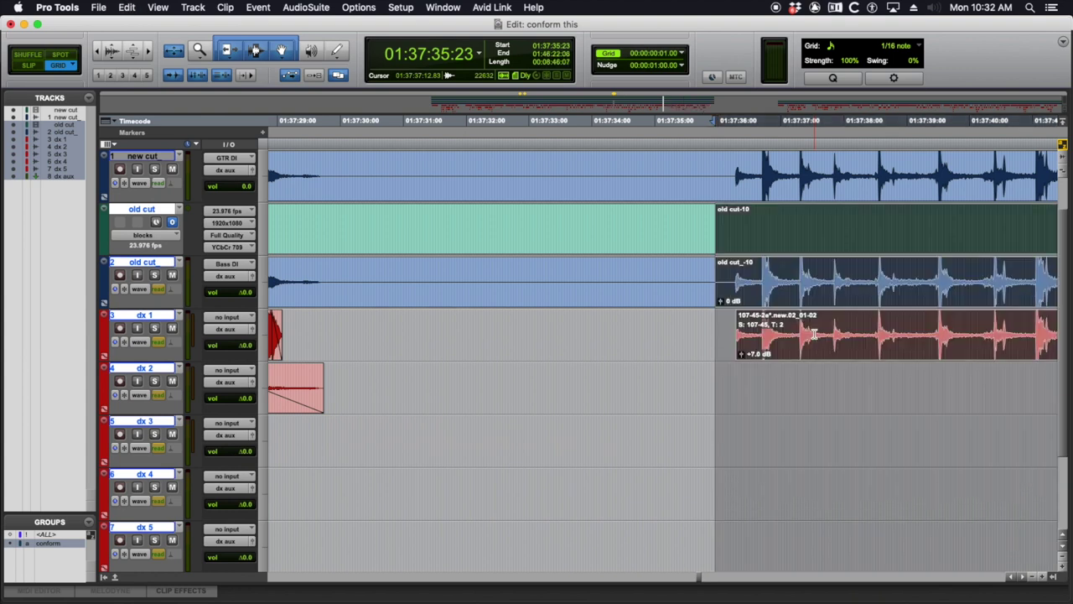
- Check that the moved section matches the new cut's waveform, from the new edit point to about 01:38:54
{"action": "left_click", "coordinate": [799, 217]}
{"action": "key", "text": "t"}
{"action": "key", "text": "t"}
{"action": "key", "text": "r"}
{"action": "key", "text": "r"}
{"action": "key", "text": "r"}
{"action": "key", "text": "r"}
{"action": "scroll", "coordinate": [872, 223], "scroll_direction": "right", "scroll_amount": 12}
{"action": "scroll", "coordinate": [872, 223], "scroll_direction": "up", "scroll_amount": 1}
{"action": "left_click", "coordinate": [884, 274]}
{"action": "key", "text": "r"}
{"action": "key", "text": "r"}
{"action": "key", "text": "r"}
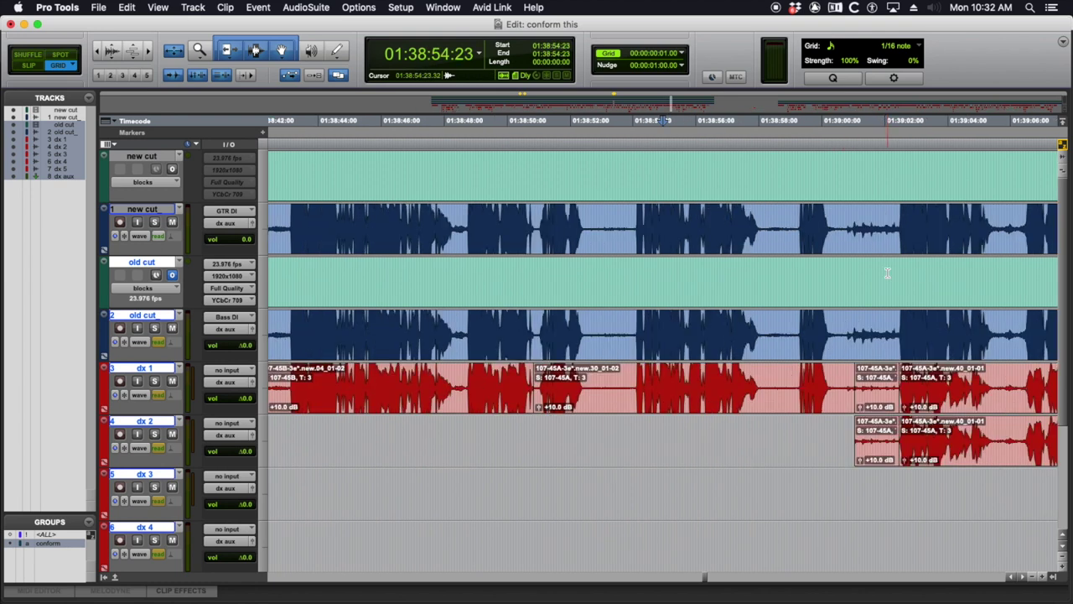
{"action": "key", "text": "r"}
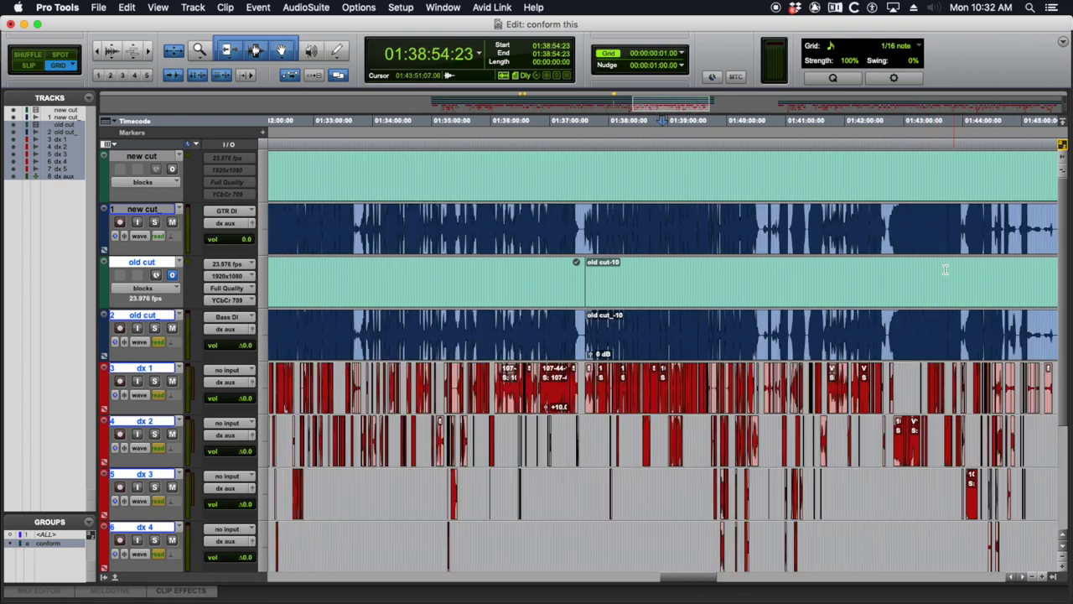
- Compare the two cuts from about 01:43:29 and examine the waveform difference around 01:44:30
{"action": "left_click", "coordinate": [945, 270]}
{"action": "key", "text": "t"}
{"action": "key", "text": "t"}
{"action": "key", "text": "t"}
{"action": "scroll", "coordinate": [944, 290], "scroll_direction": "right", "scroll_amount": 5}
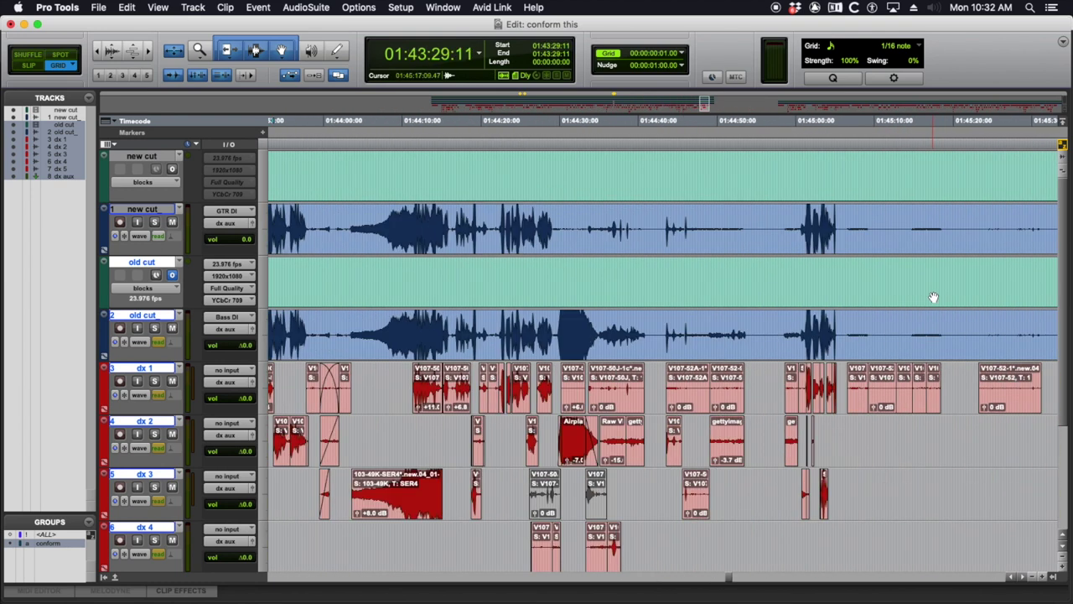
{"action": "left_click", "coordinate": [563, 281]}
{"action": "key", "text": "t"}
{"action": "key", "text": "t"}
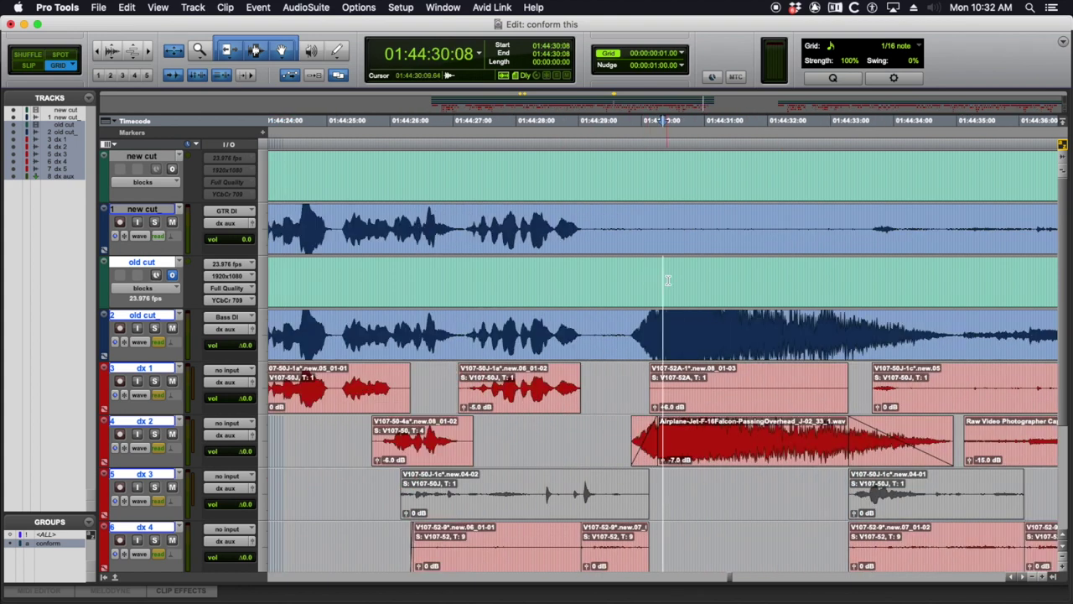
{"action": "scroll", "coordinate": [652, 277], "scroll_direction": "right", "scroll_amount": 4}
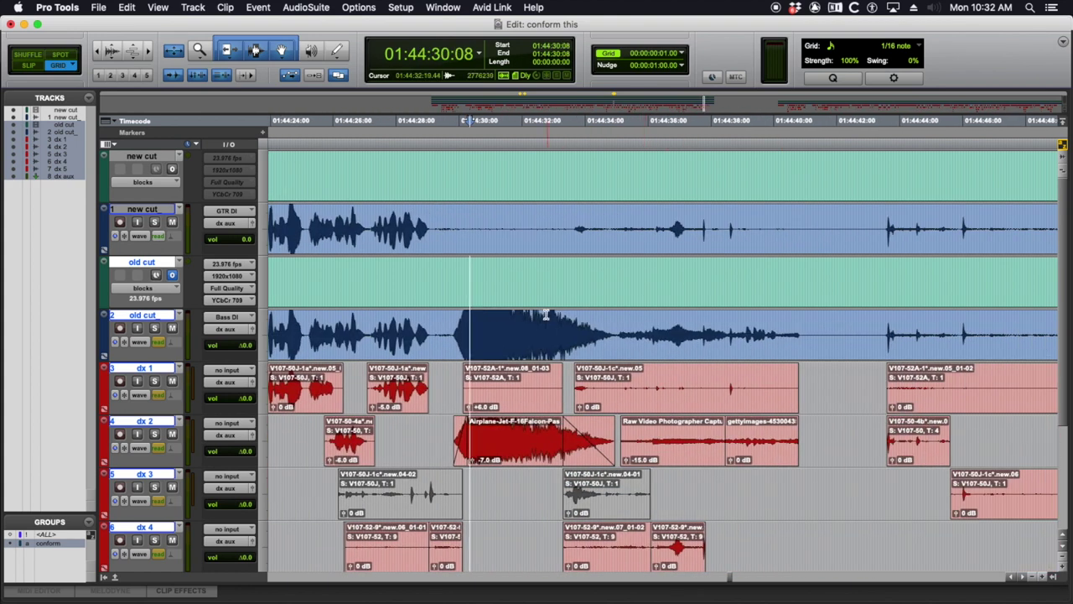
- Mute the Airplane-Jet clip on the dx 2 track at 01:44:29:20
{"action": "left_click_drag", "start_coordinate": [530, 317], "coordinate": [542, 317]}
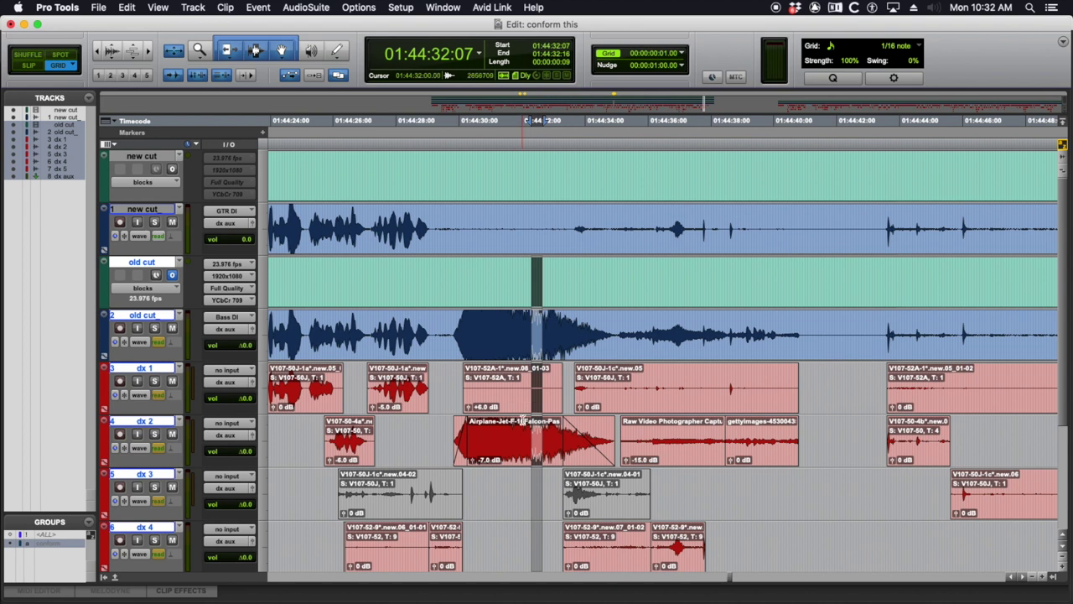
{"action": "left_click", "coordinate": [515, 449]}
{"action": "key", "text": "super+m"}
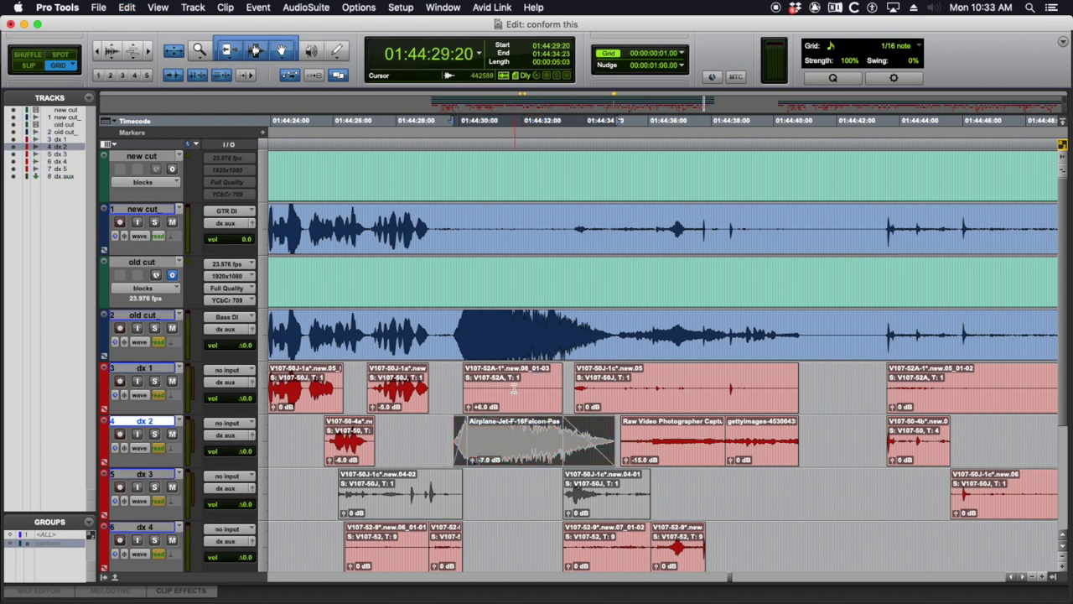
- Compare the remaining old and new cut audio from 01:44:34 through 01:45:05 to the end of the reel
{"action": "left_click", "coordinate": [601, 330]}
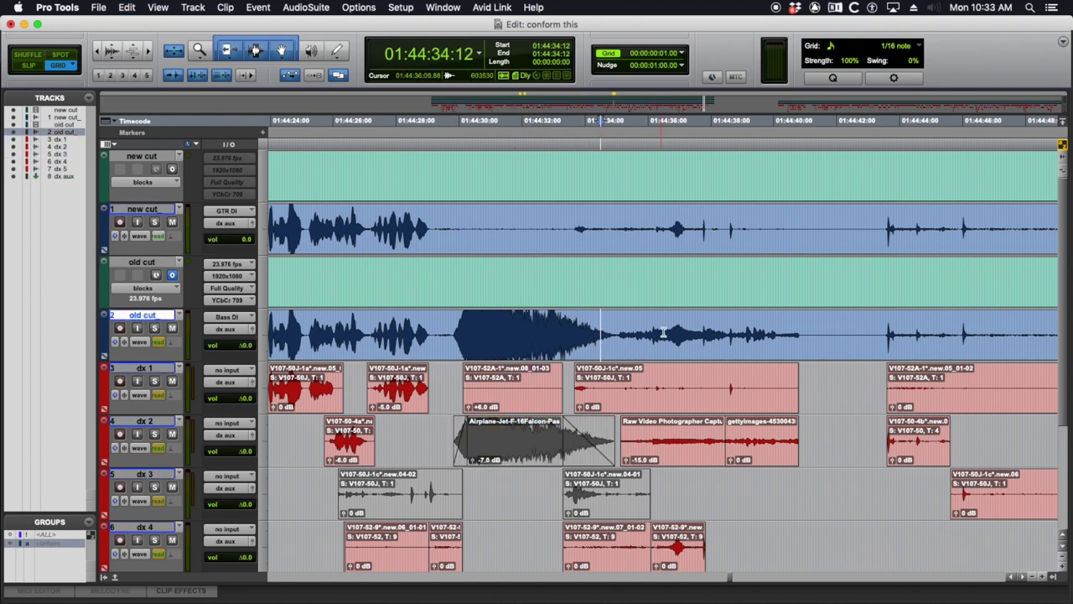
{"action": "key", "text": "super+bracketleft"}
{"action": "key", "text": "super+bracketleft"}
{"action": "key", "text": "super+bracketleft"}
{"action": "scroll", "coordinate": [680, 333], "scroll_direction": "right", "scroll_amount": 2}
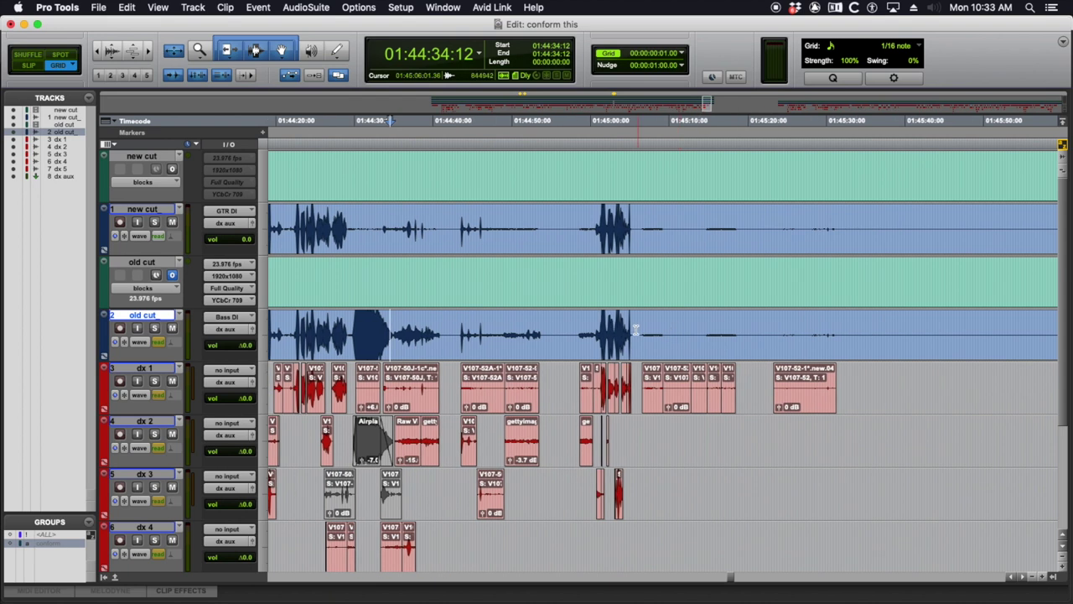
{"action": "left_click", "coordinate": [633, 330]}
{"action": "key", "text": "super+bracketright"}
{"action": "scroll", "coordinate": [694, 330], "scroll_direction": "right", "scroll_amount": 8}
{"action": "scroll", "coordinate": [695, 330], "scroll_direction": "right", "scroll_amount": 6}
{"action": "key", "text": "r"}
{"action": "key", "text": "r"}
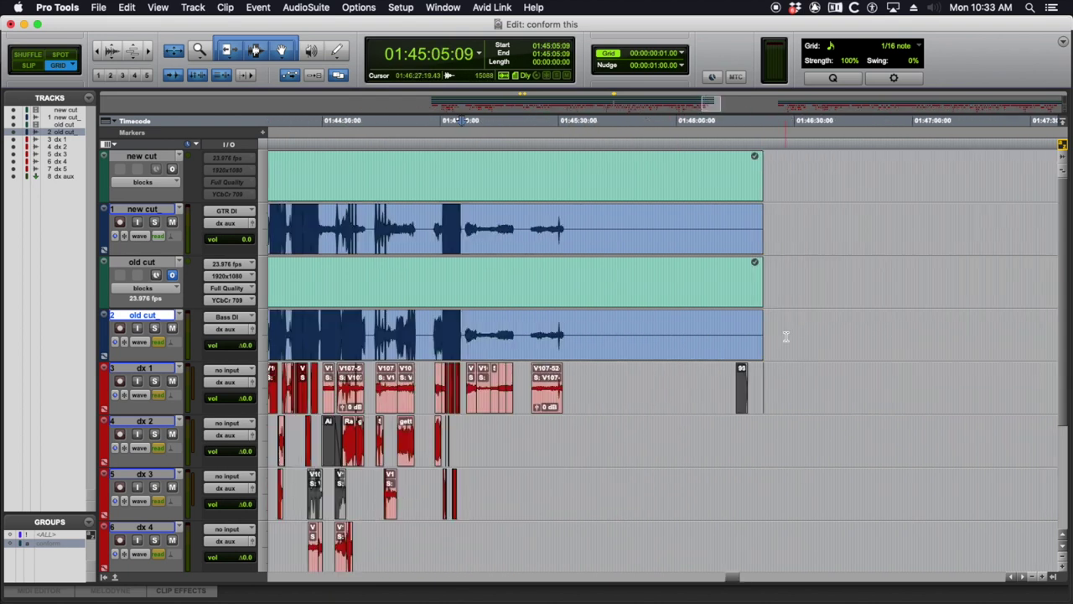
- Examine the end of both cuts around 01:46:13:20 to check that they finish together
{"action": "left_click", "coordinate": [730, 329]}
{"action": "key", "text": "t"}
{"action": "key", "text": "t"}
{"action": "key", "text": "t"}
{"action": "key", "text": "r"}
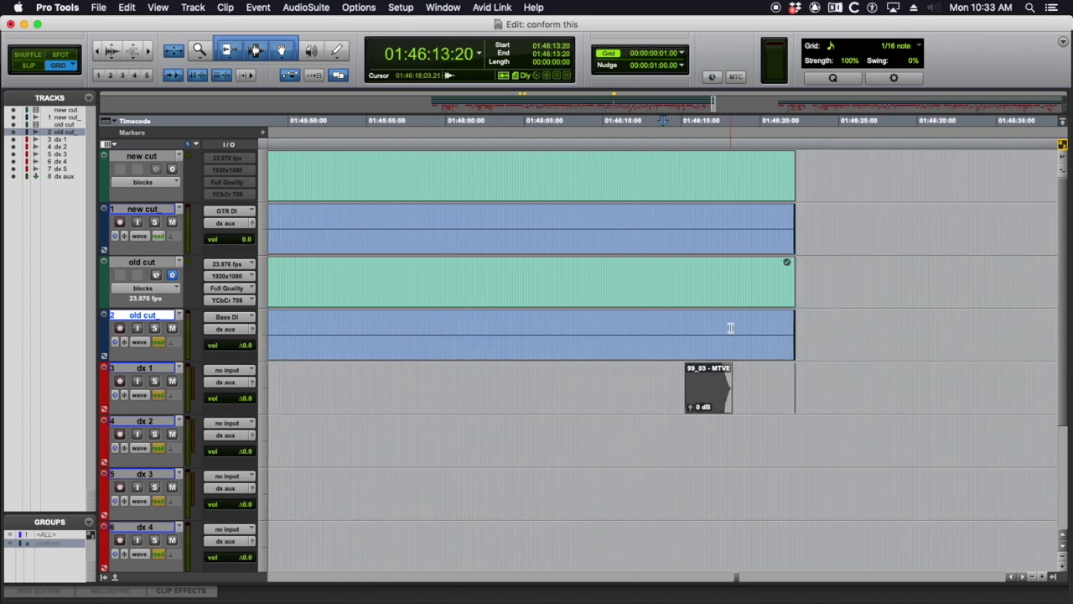
{"action": "key", "text": "r"}
{"action": "key", "text": "r"}
{"action": "key", "text": "r"}
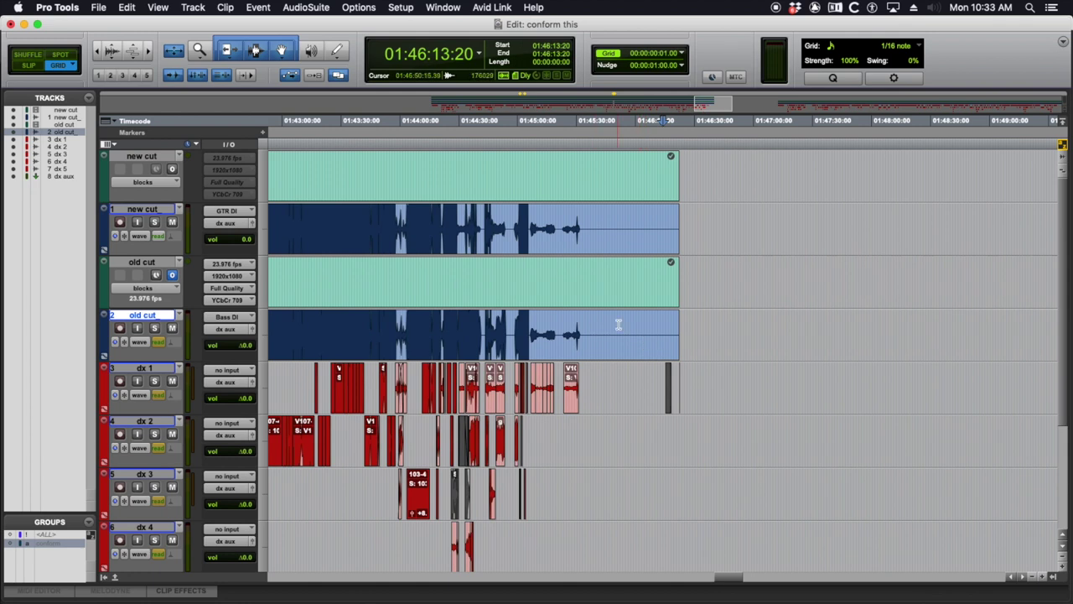
{"action": "key", "text": "t"}
{"action": "key", "text": "t"}
{"action": "key", "text": "t"}
- Review the whole conformed timeline alongside the original old cut copy
{"action": "key", "text": "r"}
{"action": "key", "text": "r"}
{"action": "key", "text": "r"}
{"action": "key", "text": "r"}
{"action": "key", "text": "r"}
{"action": "key", "text": "r"}
{"action": "key", "text": "r"}
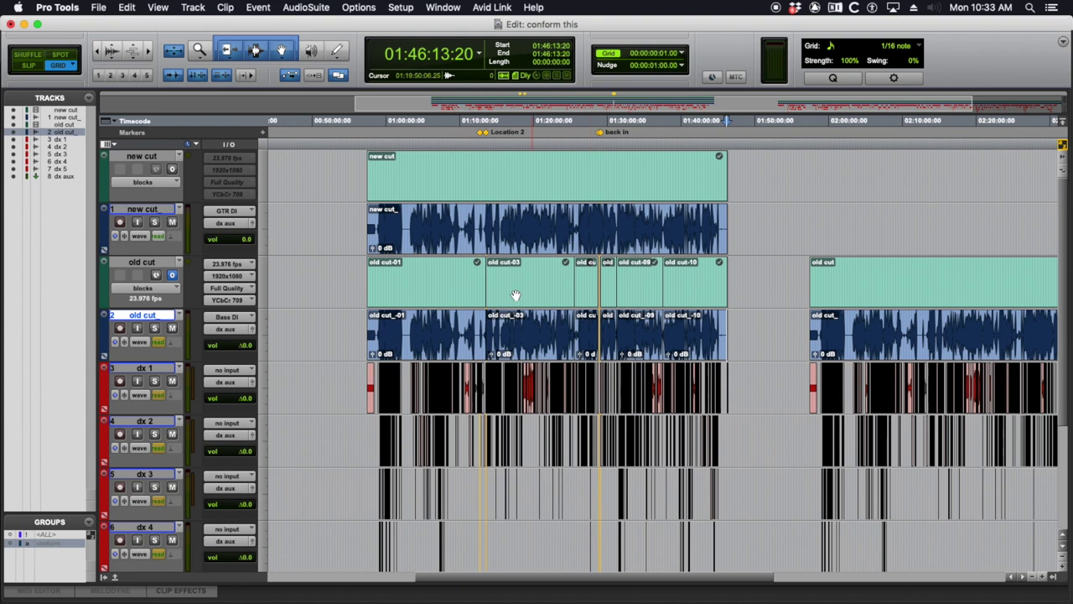
- Examine the gap between the new take and back in markers near 01:28:59:12 across the guide, dialogue and dx aux tracks
{"action": "left_click", "coordinate": [600, 226]}
{"action": "key", "text": "t"}
{"action": "key", "text": "t"}
{"action": "key", "text": "t"}
{"action": "key", "text": "t"}
{"action": "key", "text": "t"}
{"action": "key", "text": "t"}
{"action": "left_click", "coordinate": [650, 335]}
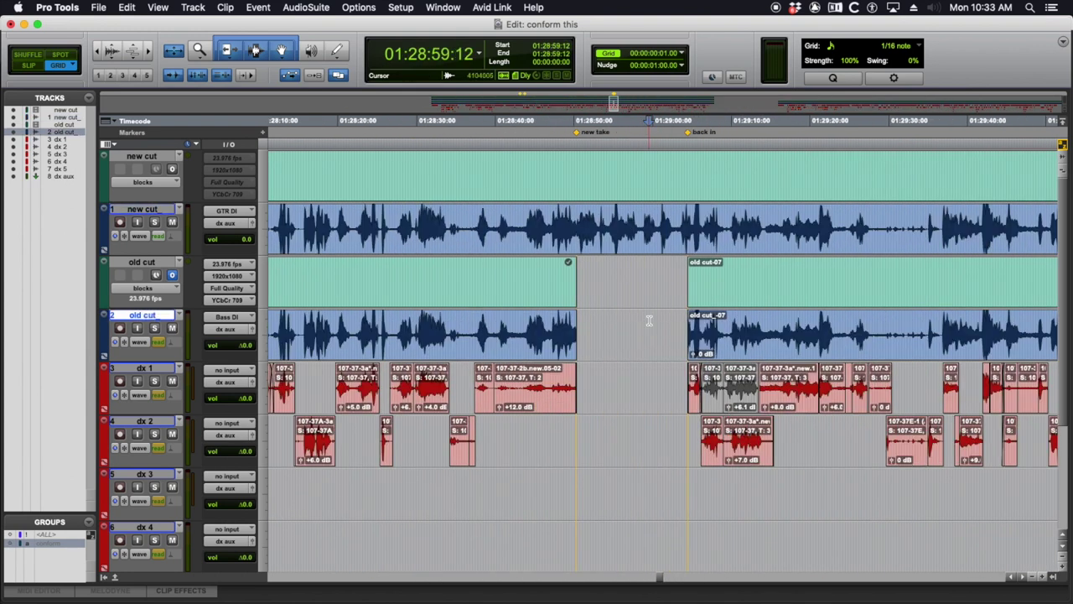
{"action": "scroll", "coordinate": [583, 324], "scroll_direction": "down", "scroll_amount": 4}
{"action": "scroll", "coordinate": [582, 324], "scroll_direction": "up", "scroll_amount": 4}
{"action": "scroll", "coordinate": [585, 369], "scroll_direction": "down", "scroll_amount": 4}
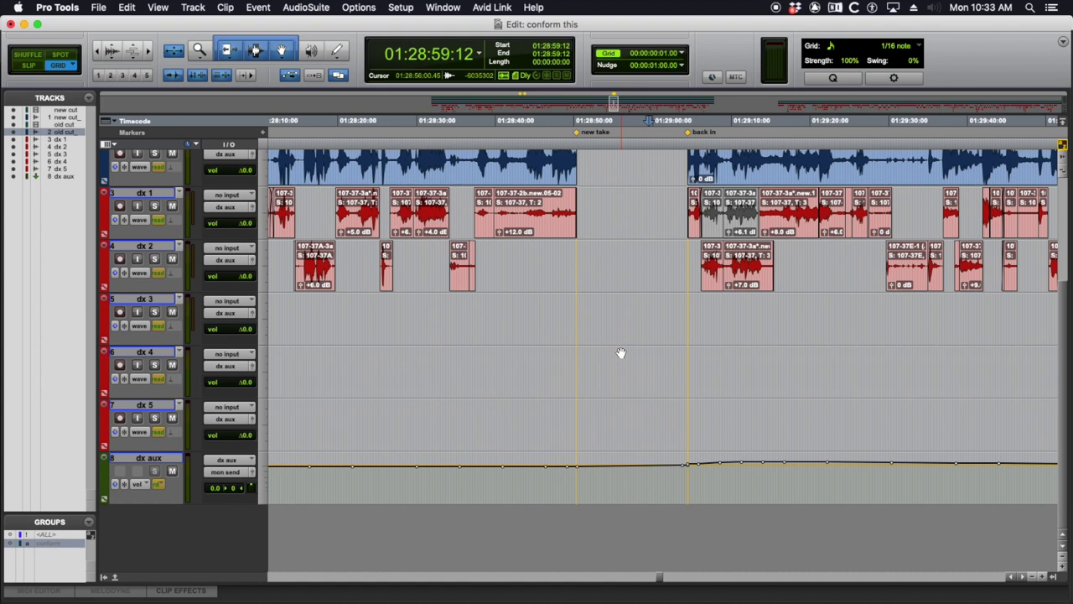
{"action": "scroll", "coordinate": [597, 255], "scroll_direction": "up", "scroll_amount": 3}
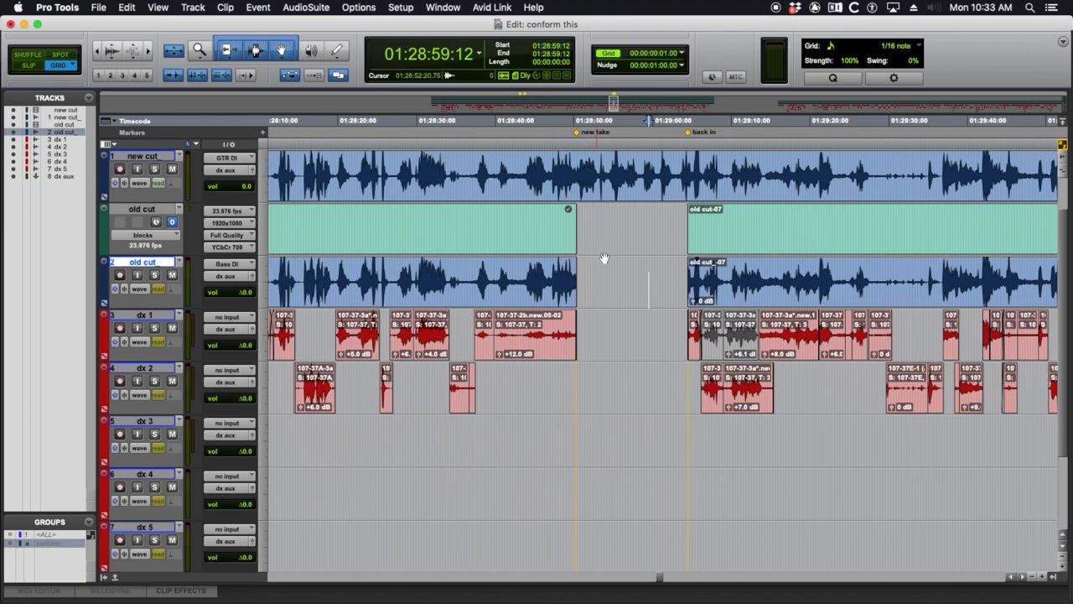
{"action": "scroll", "coordinate": [613, 256], "scroll_direction": "down", "scroll_amount": 4}
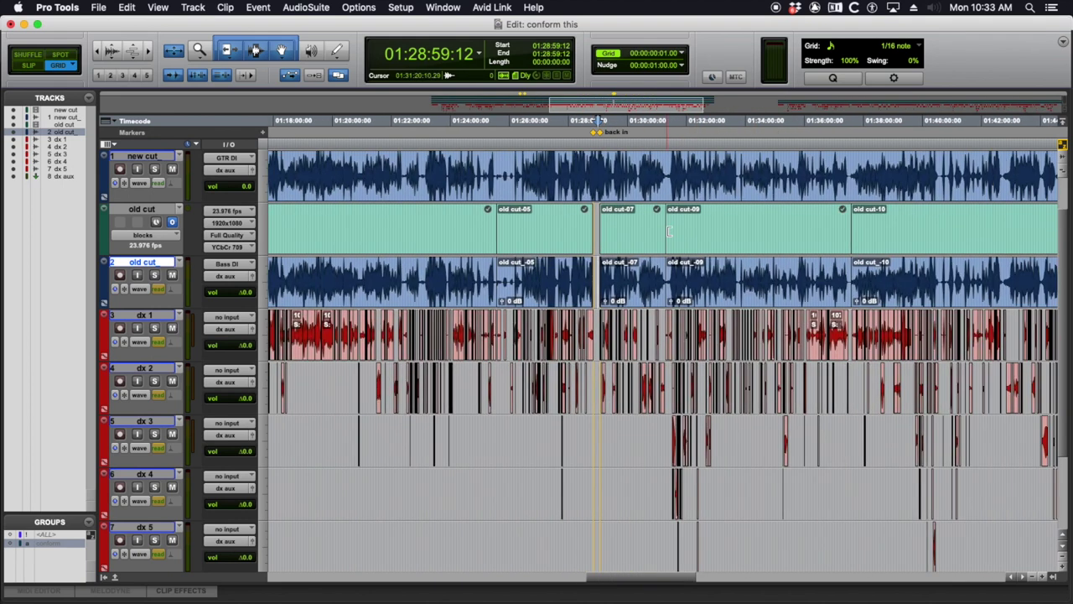
- Review the conformed old cut sections against the new cut audio between about 01:04:00 and 01:42:00
{"action": "scroll", "coordinate": [579, 253], "scroll_direction": "right", "scroll_amount": 2}
{"action": "scroll", "coordinate": [579, 253], "scroll_direction": "left", "scroll_amount": 10}
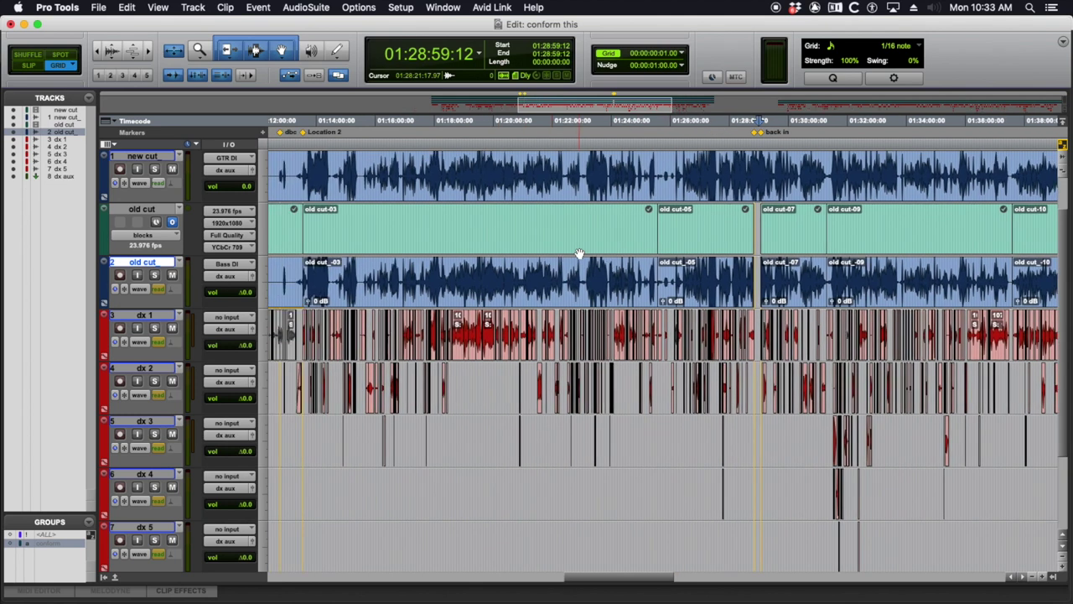
{"action": "scroll", "coordinate": [578, 253], "scroll_direction": "left", "scroll_amount": 13}
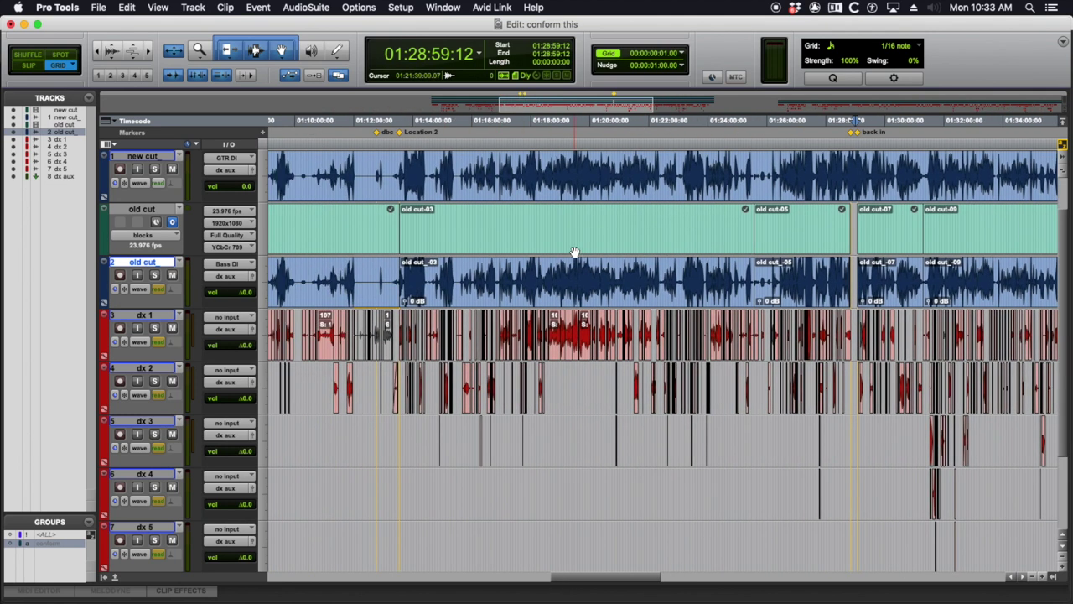
{"action": "scroll", "coordinate": [574, 253], "scroll_direction": "left", "scroll_amount": 3}
{"action": "scroll", "coordinate": [574, 253], "scroll_direction": "right", "scroll_amount": 3}
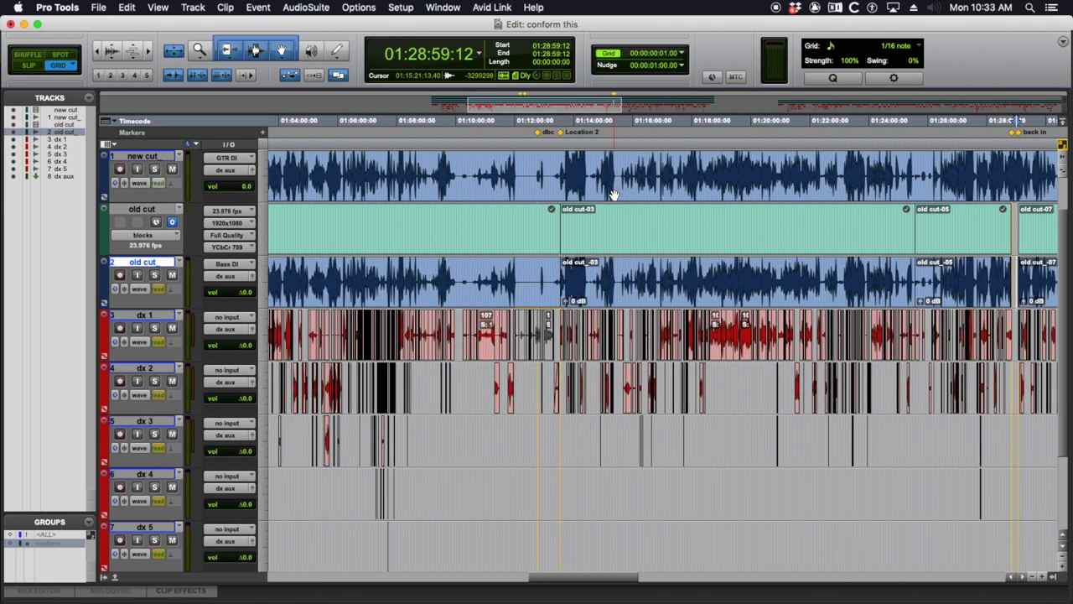
{"action": "scroll", "coordinate": [561, 264], "scroll_direction": "down", "scroll_amount": 1}
{"action": "scroll", "coordinate": [562, 264], "scroll_direction": "right", "scroll_amount": 2}
{"action": "scroll", "coordinate": [550, 279], "scroll_direction": "up", "scroll_amount": 2}
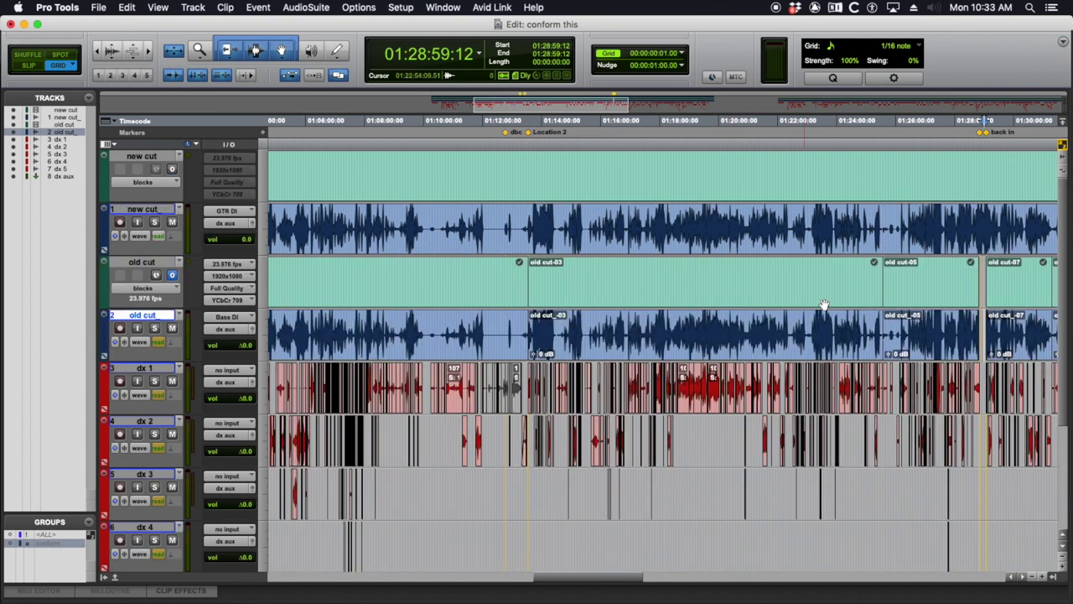
{"action": "scroll", "coordinate": [842, 315], "scroll_direction": "right", "scroll_amount": 10}
{"action": "scroll", "coordinate": [842, 314], "scroll_direction": "left", "scroll_amount": 6}
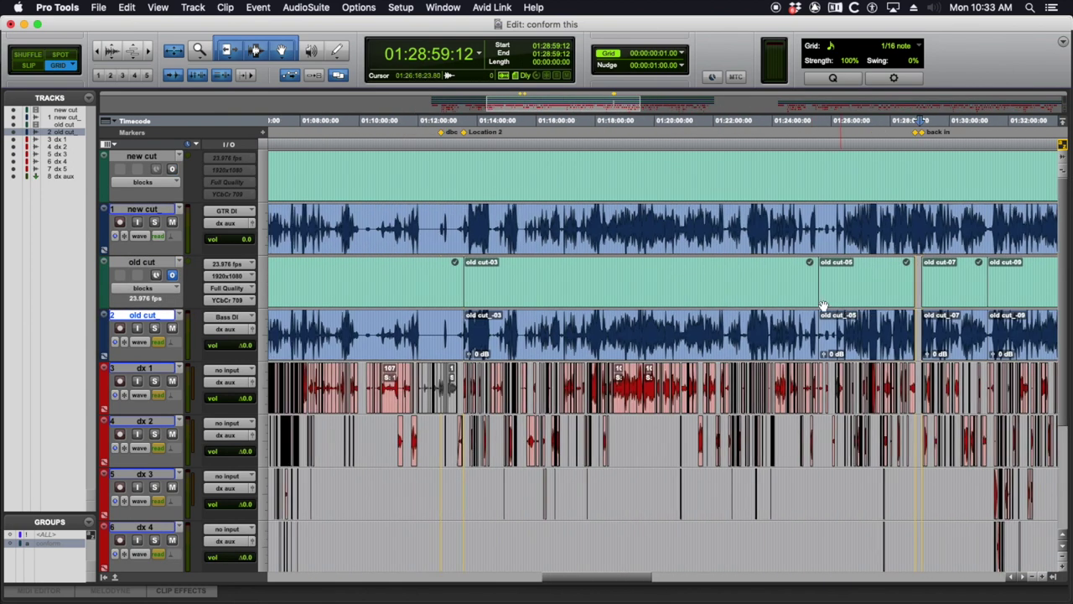
- Inspect the join between old cut-01 and old cut-03 at the Location 2 marker, comparing waveforms with the dx 1 clip
{"action": "left_click", "coordinate": [480, 323]}
{"action": "key", "text": "super+bracketright"}
{"action": "key", "text": "super+bracketright"}
{"action": "key", "text": "super+bracketright"}
{"action": "key", "text": "super+bracketright"}
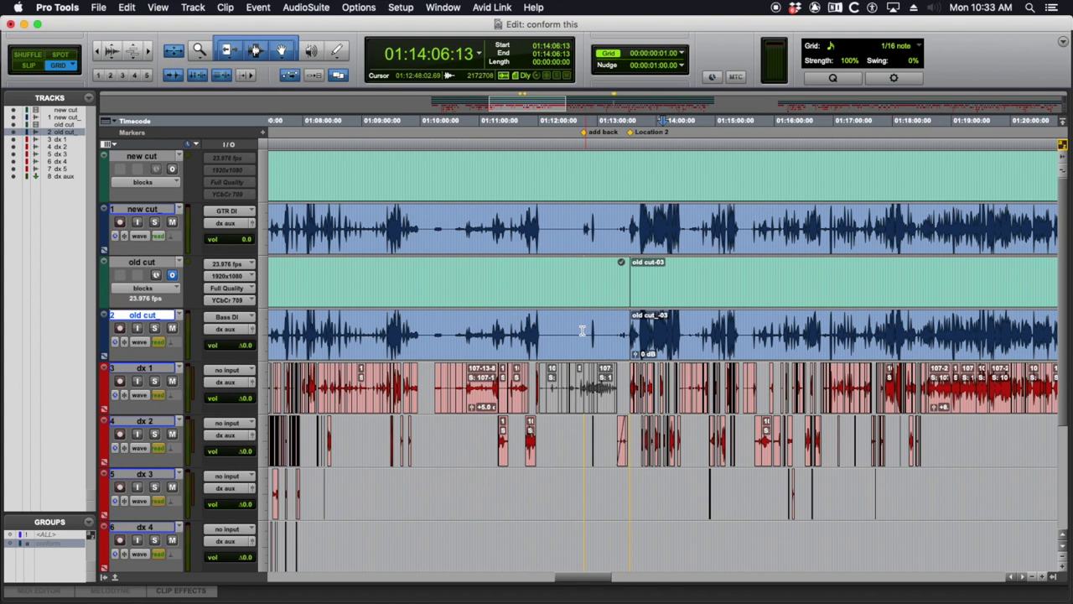
{"action": "left_click", "coordinate": [414, 327]}
{"action": "key", "text": "super+bracketright"}
{"action": "key", "text": "super+bracketright"}
{"action": "key", "text": "super+bracketright"}
{"action": "key", "text": "super+bracketright"}
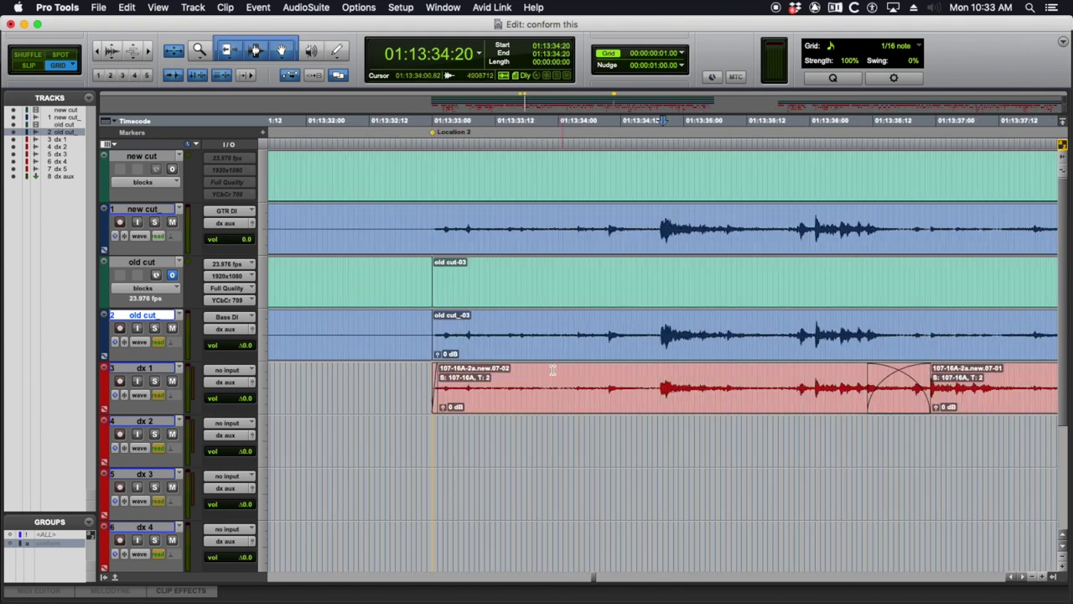
{"action": "left_click", "coordinate": [416, 383]}
{"action": "key", "text": "super+bracketright"}
{"action": "key", "text": "super+bracketright"}
{"action": "key", "text": "super+alt+bracketright"}
{"action": "key", "text": "super+alt+bracketright"}
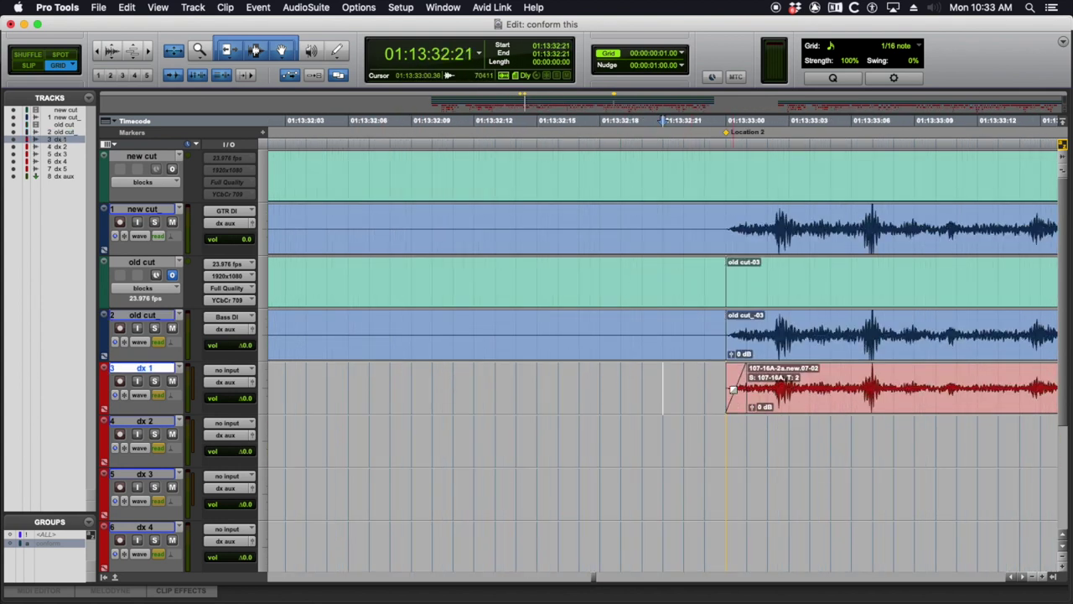
- Select one frame of the fade-in on the 107-16A clip on dx 1 at 01:13:33:00
{"action": "left_click", "coordinate": [732, 395]}
{"action": "key", "text": "super+z"}
{"action": "left_click_drag", "start_coordinate": [743, 393], "coordinate": [746, 388]}
{"action": "key", "text": "super+bracketleft"}
{"action": "key", "text": "super+bracketleft"}
{"action": "key", "text": "super+bracketleft"}
{"action": "key", "text": "super+bracketleft"}
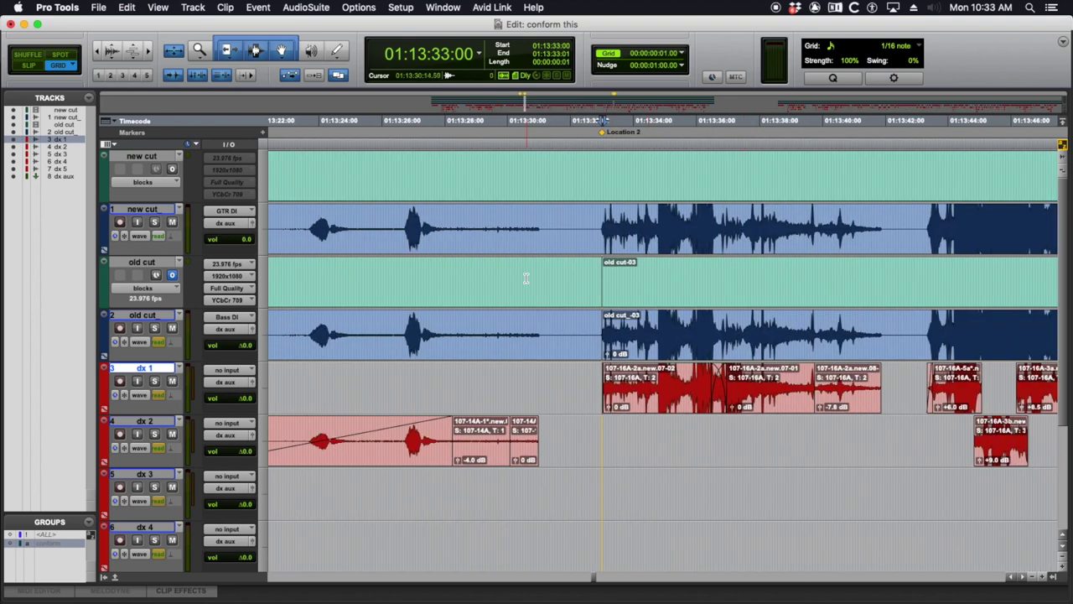
- Turn off Tab to Transients and step through the old cut video's edit points from 01:13:30:13 to 01:31:17:18
{"action": "left_click", "coordinate": [525, 275]}
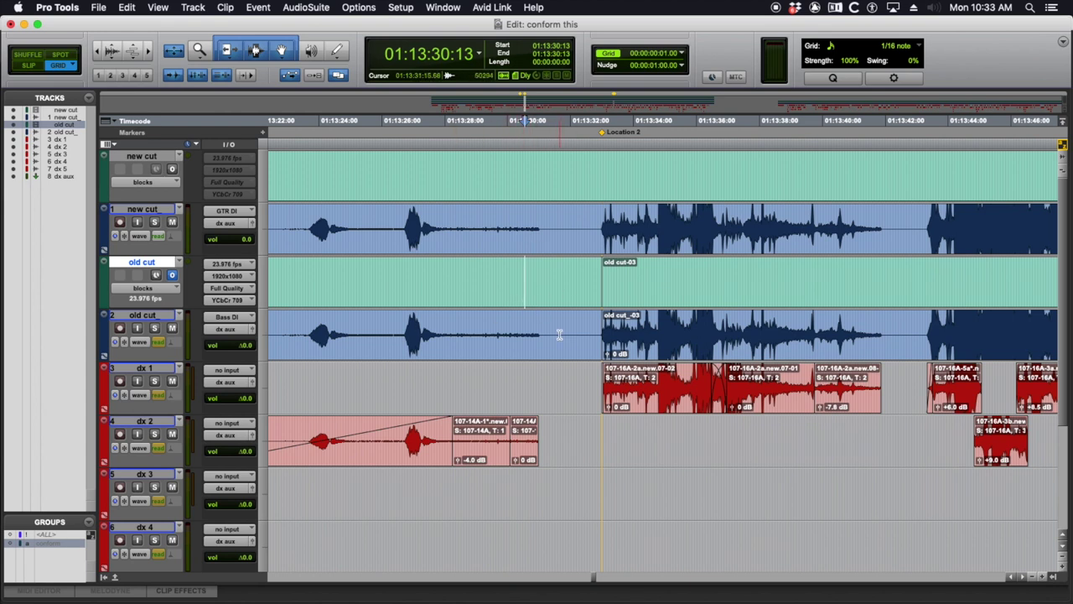
{"action": "left_click", "coordinate": [174, 80]}
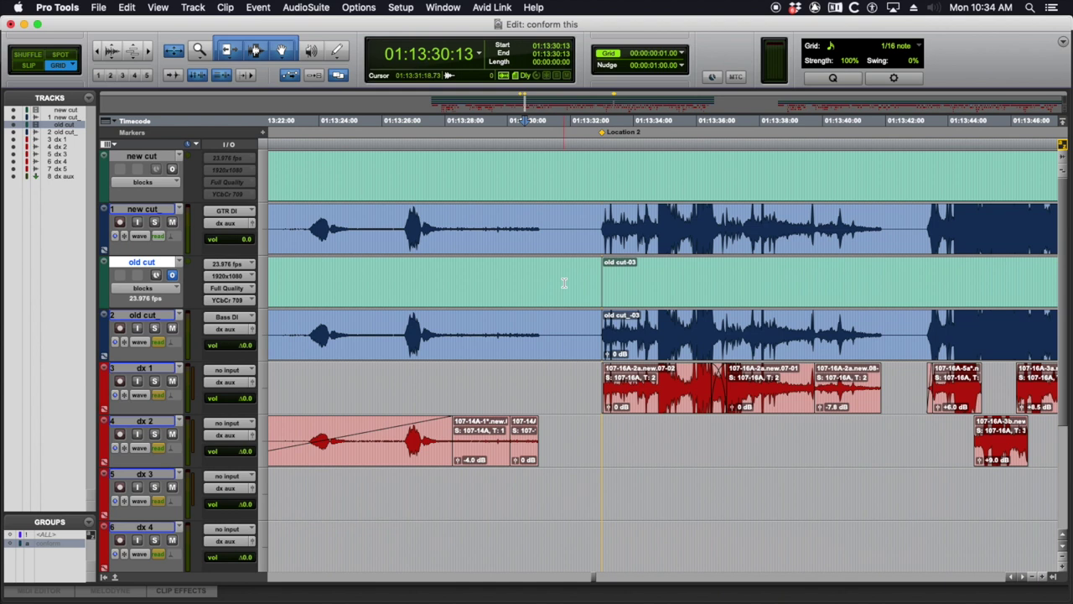
{"action": "key", "text": "Tab"}
{"action": "key", "text": "Tab"}
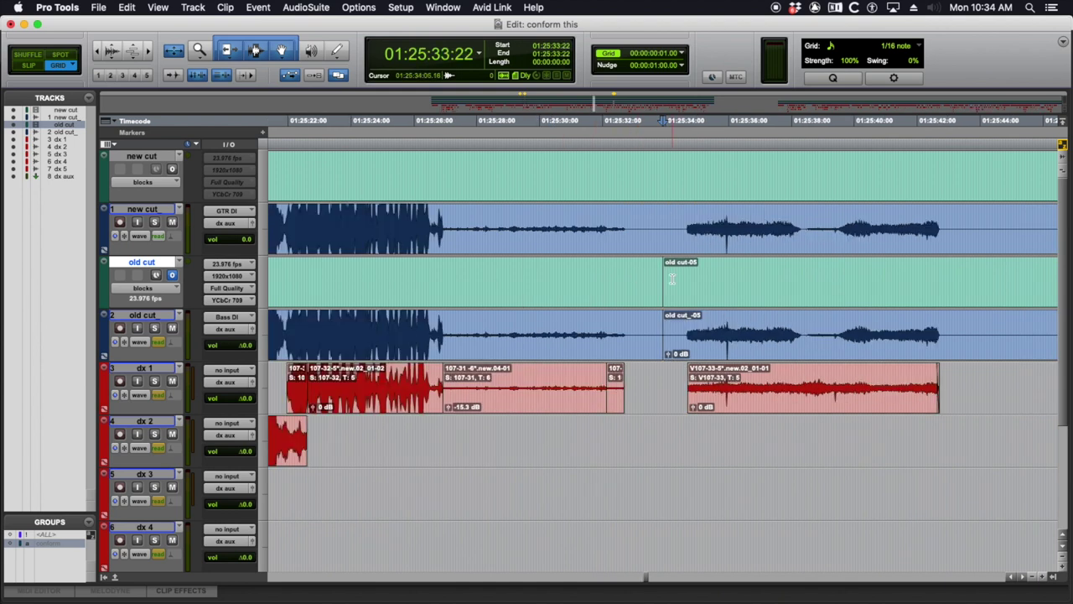
{"action": "key", "text": "Tab"}
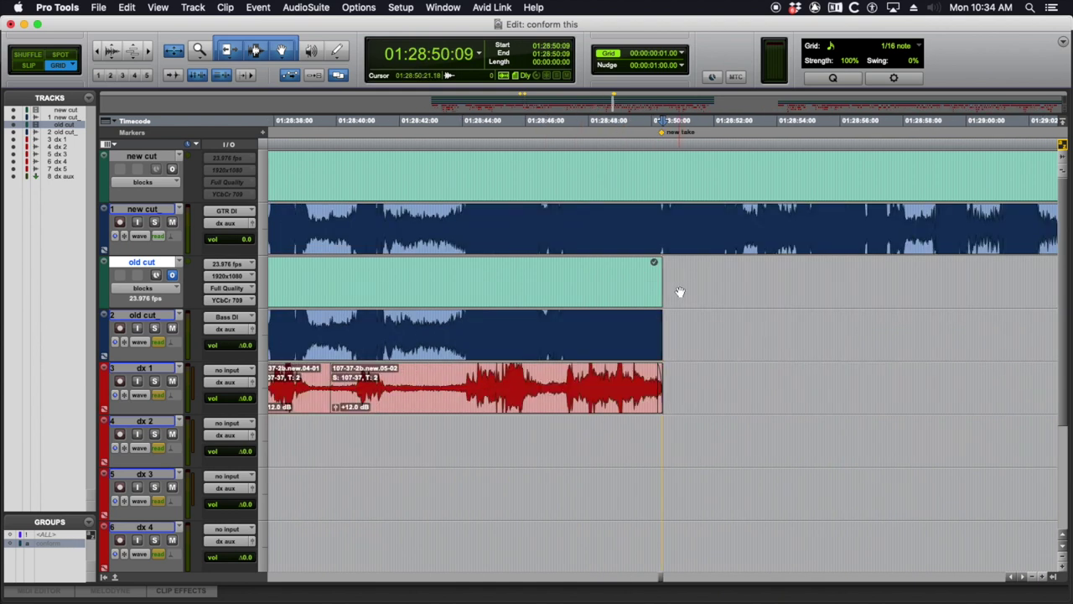
{"action": "key", "text": "Tab"}
{"action": "key", "text": "Tab"}
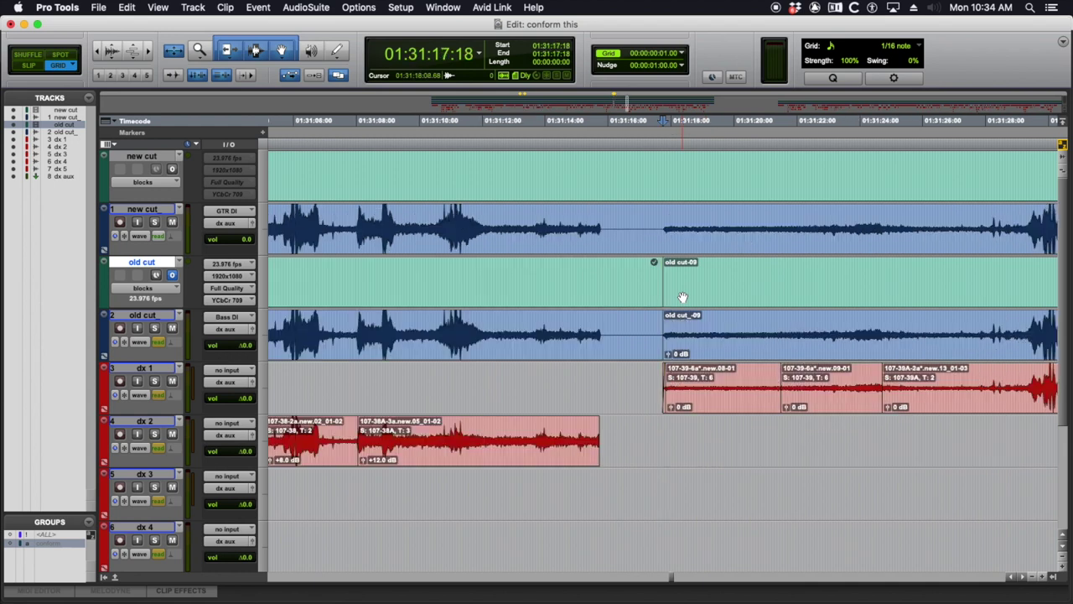
- Check the dialogue clips and dx aux automation around the 01:31:17:18 edit and the following old cut edits
{"action": "scroll", "coordinate": [750, 353], "scroll_direction": "down", "scroll_amount": 5}
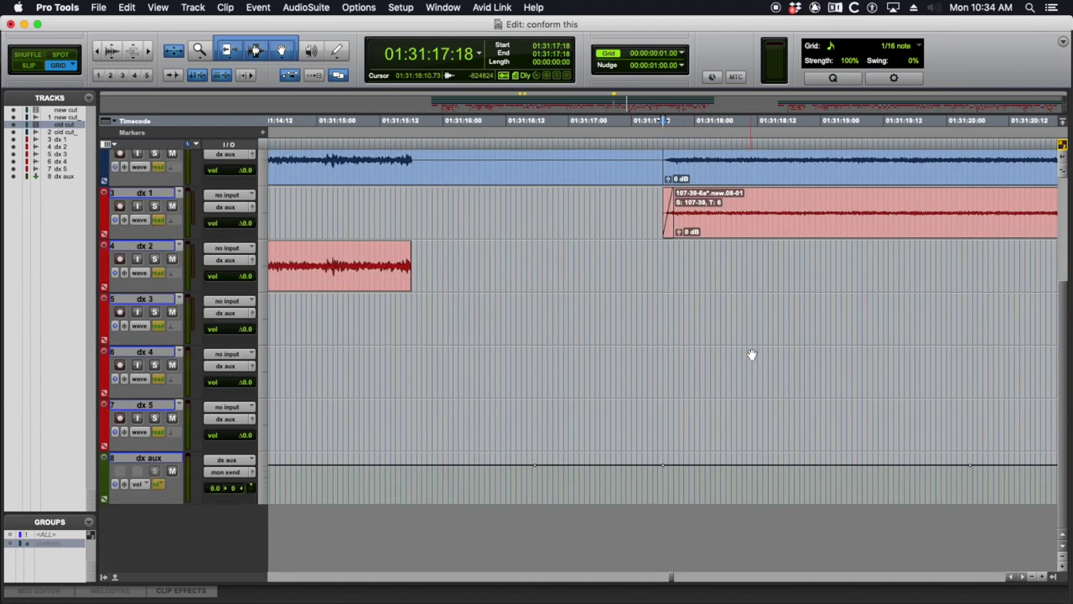
{"action": "key", "text": "r"}
{"action": "key", "text": "r"}
{"action": "scroll", "coordinate": [704, 369], "scroll_direction": "up", "scroll_amount": 5}
{"action": "key", "text": "r"}
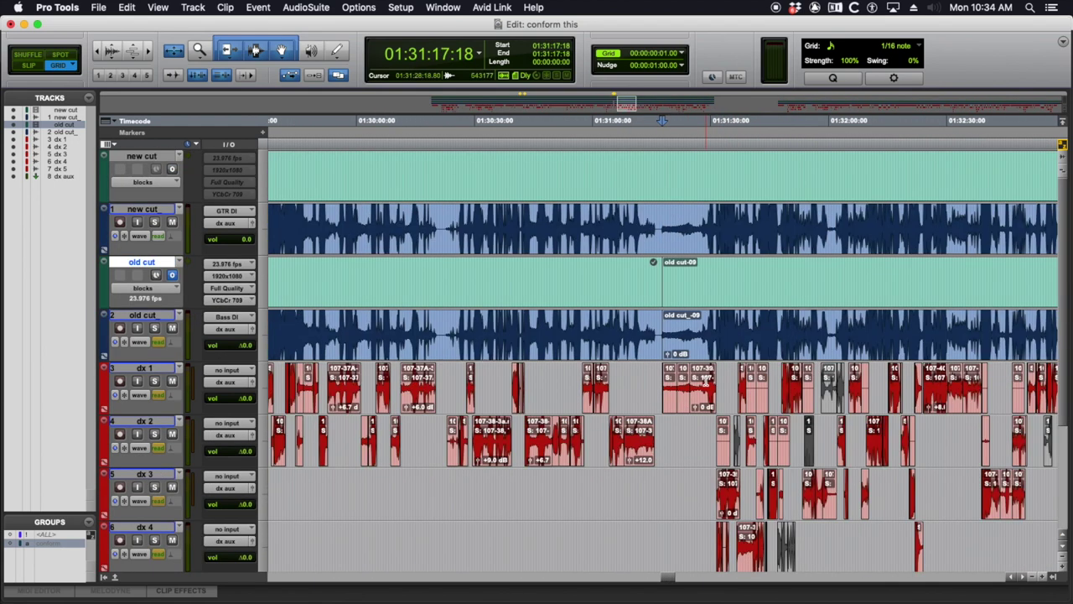
{"action": "key", "text": "Tab"}
{"action": "key", "text": "t"}
{"action": "key", "text": "t"}
{"action": "scroll", "coordinate": [702, 406], "scroll_direction": "down", "scroll_amount": 5}
{"action": "key", "text": "r"}
{"action": "key", "text": "r"}
{"action": "key", "text": "t"}
{"action": "key", "text": "r"}
{"action": "key", "text": "r"}
{"action": "scroll", "coordinate": [708, 411], "scroll_direction": "up", "scroll_amount": 5}
{"action": "key", "text": "Tab"}
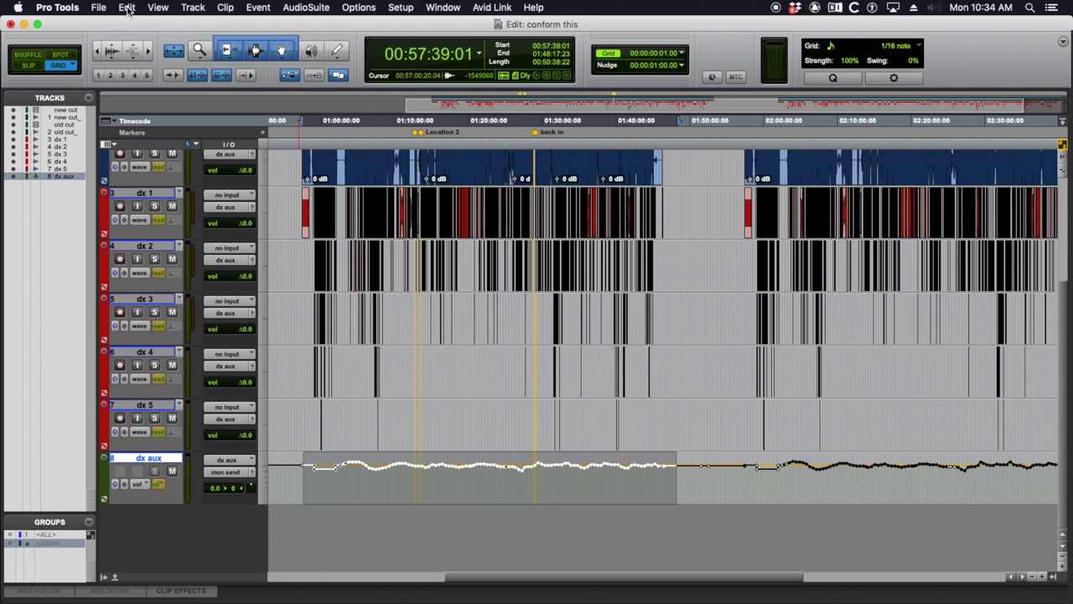
- Look up the Thin automation command for the dx aux volume data selected from 00:57:39:01 to 01:48:17:23, without applying it
{"action": "left_click", "coordinate": [127, 7]}
{"action": "mouse_move", "coordinate": [199, 434]}
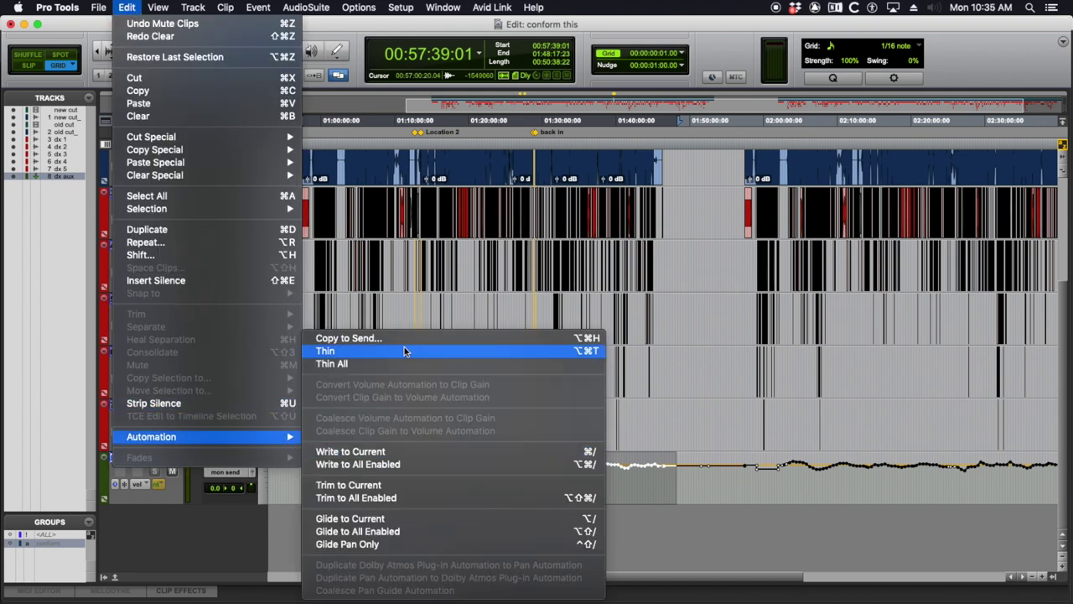
{"action": "left_click", "coordinate": [654, 487]}
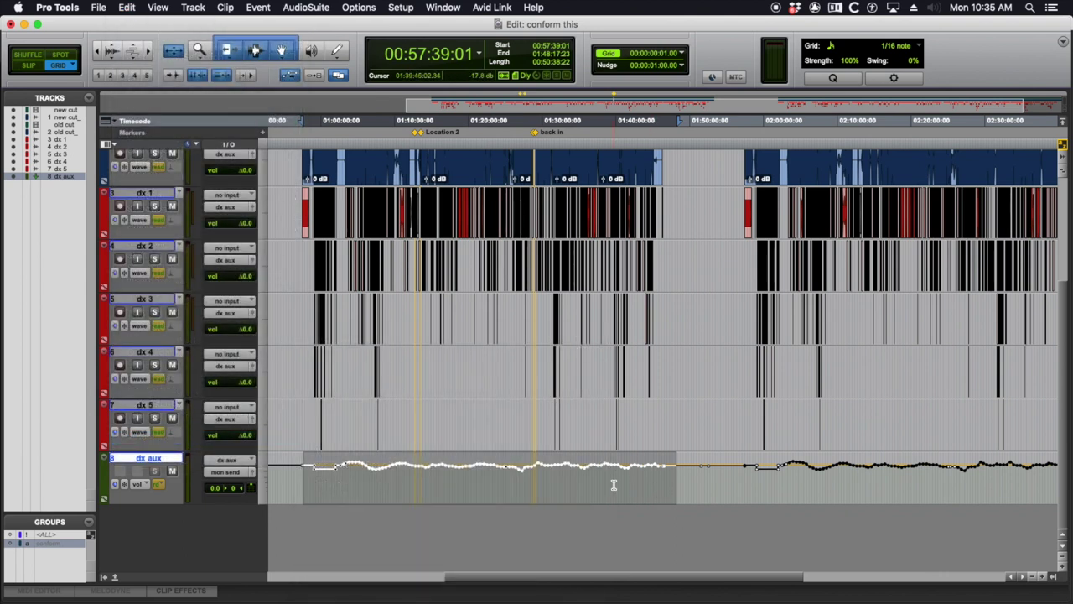
{"action": "left_click", "coordinate": [500, 490]}
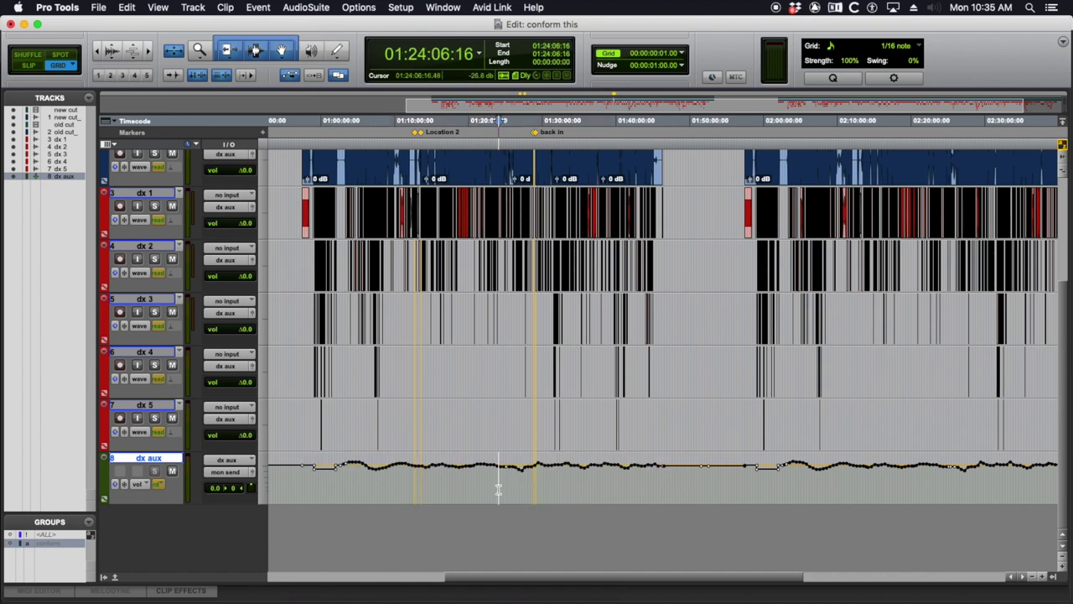
{"action": "scroll", "coordinate": [491, 426], "scroll_direction": "up", "scroll_amount": 5}
{"action": "scroll", "coordinate": [467, 362], "scroll_direction": "down", "scroll_amount": 3}
{"action": "scroll", "coordinate": [468, 362], "scroll_direction": "up", "scroll_amount": 3}
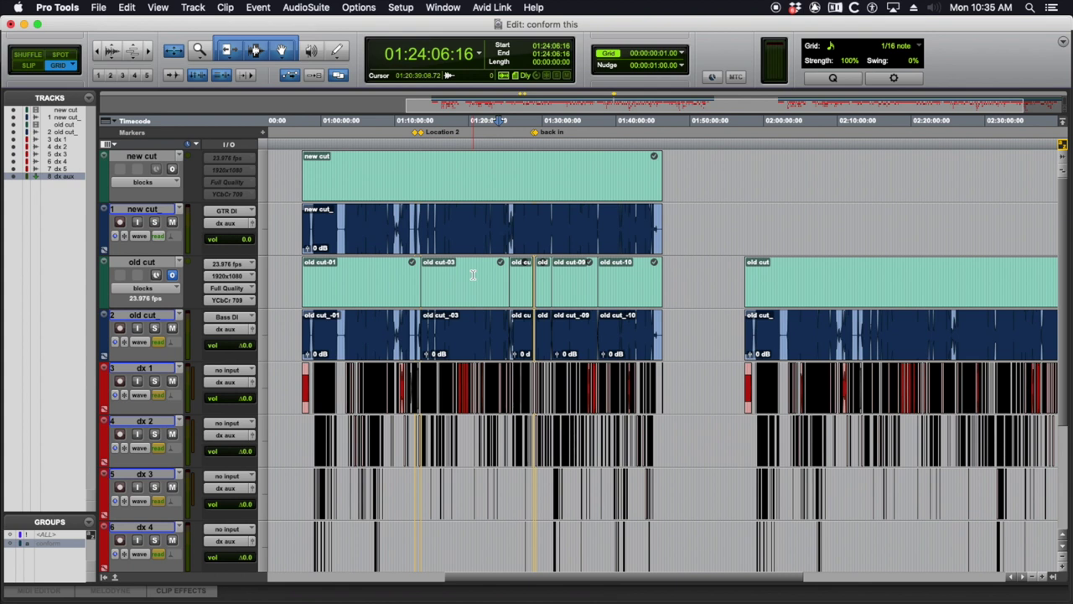
{"action": "left_click", "coordinate": [508, 217]}
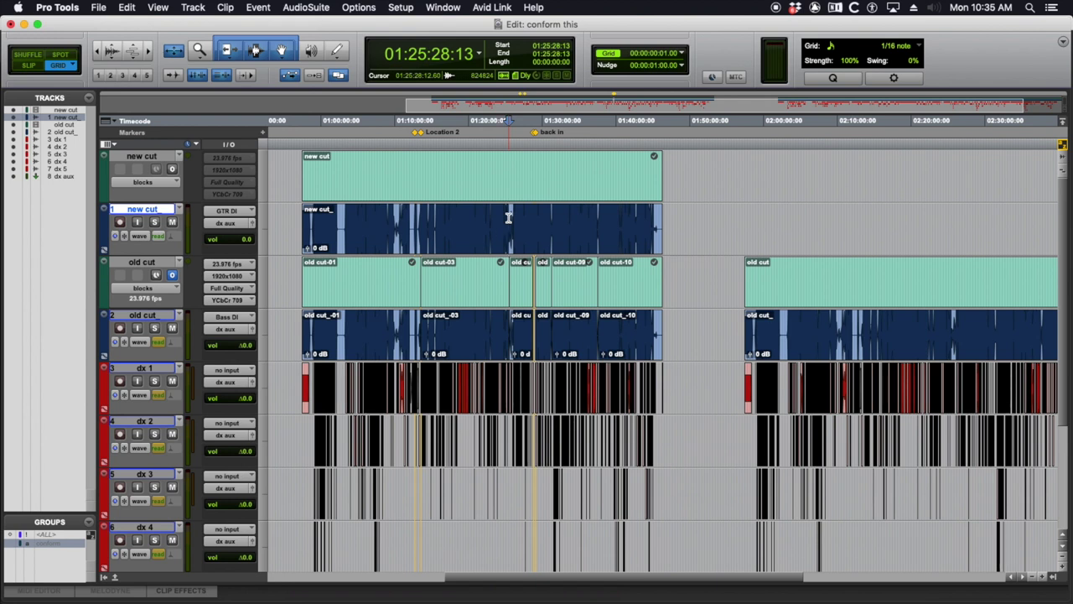
- Examine the dx aux volume automation breakpoints near 01:01:59:13, selecting the short range around the level change
{"action": "scroll", "coordinate": [474, 302], "scroll_direction": "down", "scroll_amount": 5}
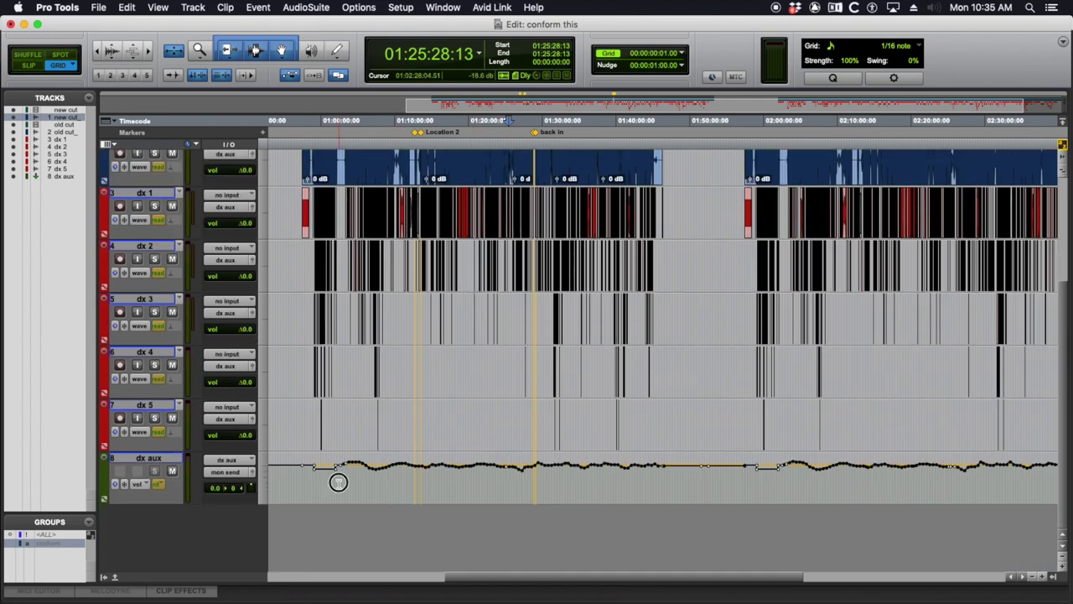
{"action": "left_click", "coordinate": [338, 484]}
{"action": "key", "text": "t"}
{"action": "key", "text": "t"}
{"action": "key", "text": "t"}
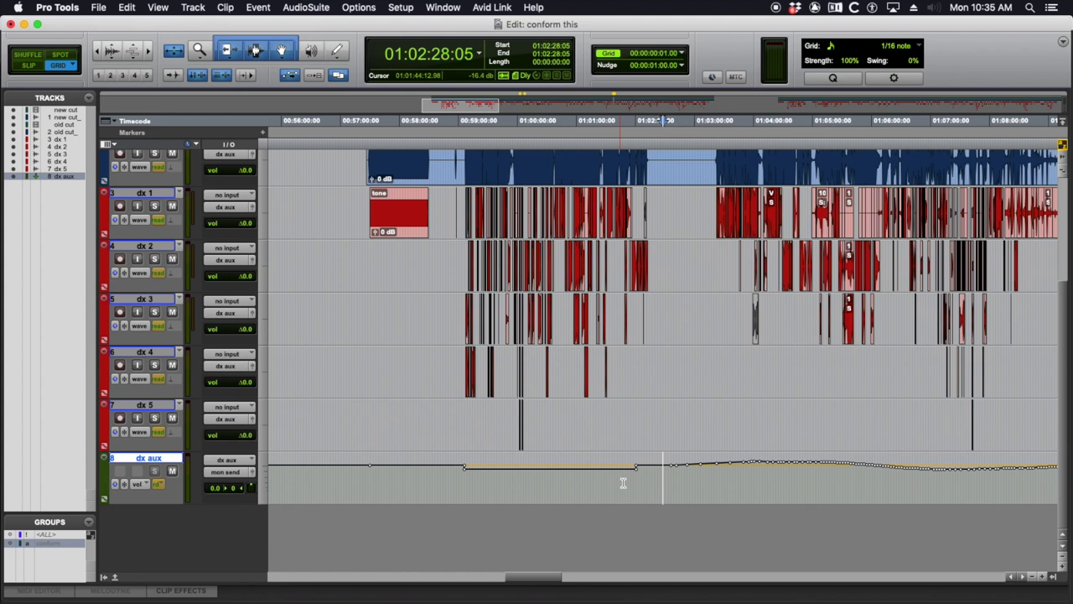
{"action": "left_click_drag", "start_coordinate": [635, 485], "coordinate": [637, 480]}
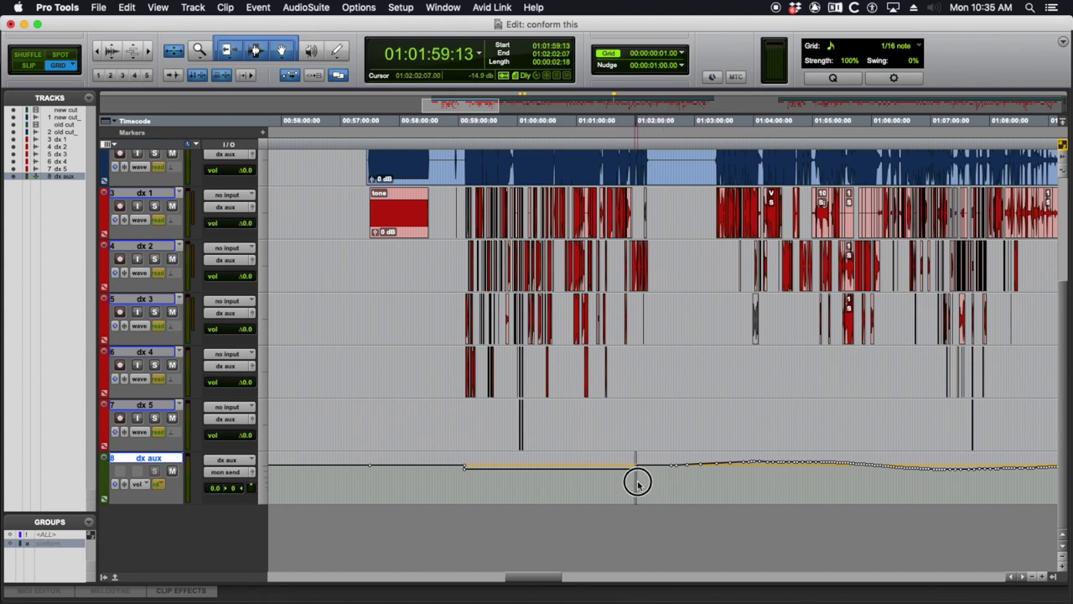
{"action": "left_click", "coordinate": [635, 484]}
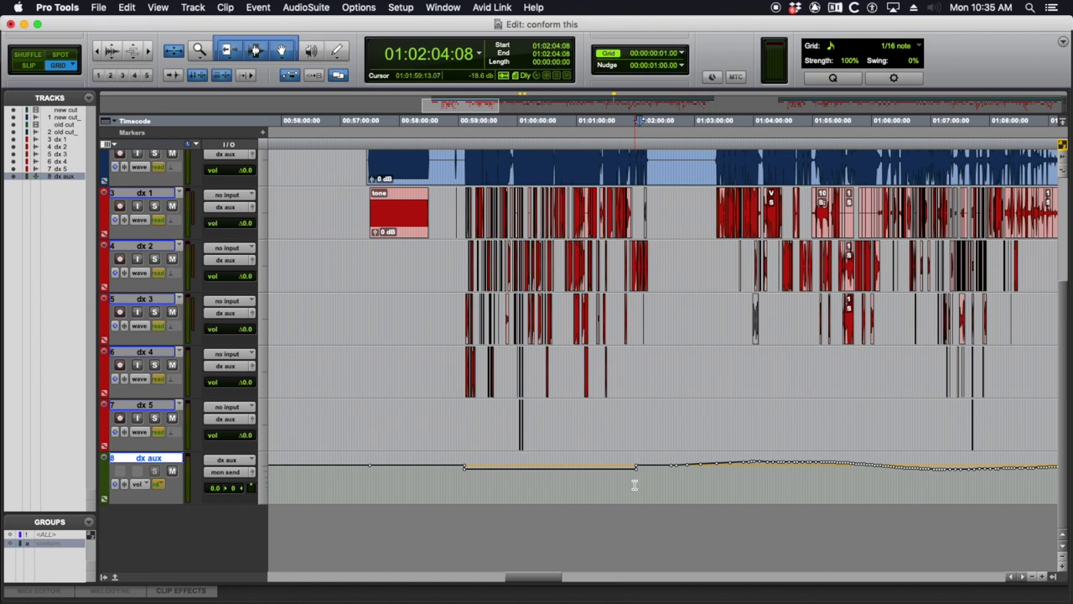
- Review the finished conform from picture and guide tracks down to the dx aux automation over the full reel
{"action": "key", "text": "r"}
{"action": "key", "text": "r"}
{"action": "scroll", "coordinate": [782, 420], "scroll_direction": "right", "scroll_amount": 3}
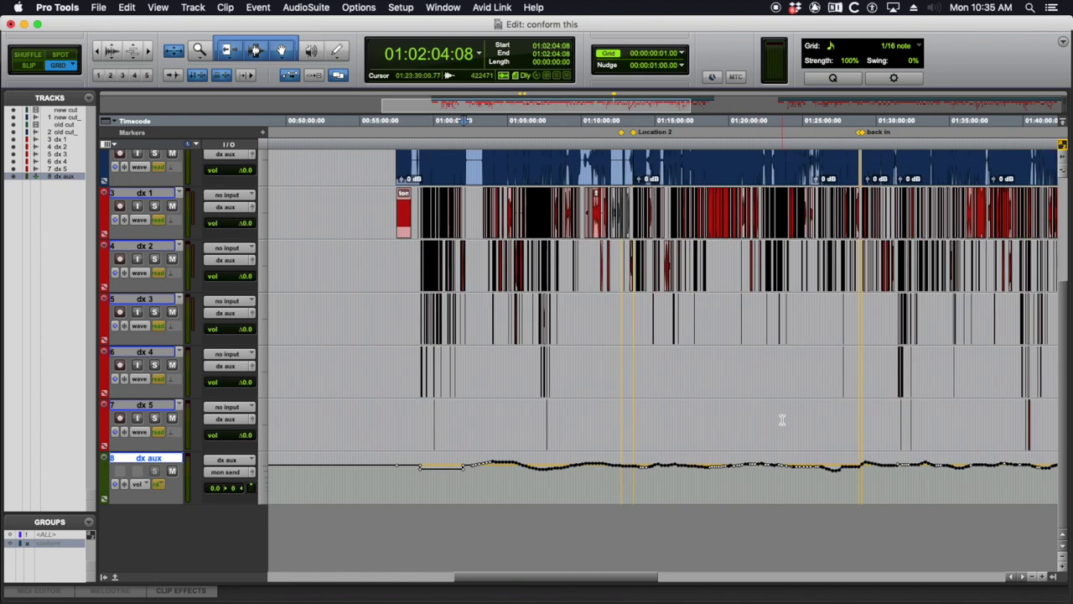
{"action": "scroll", "coordinate": [782, 420], "scroll_direction": "right", "scroll_amount": 3}
{"action": "scroll", "coordinate": [754, 394], "scroll_direction": "up", "scroll_amount": 4}
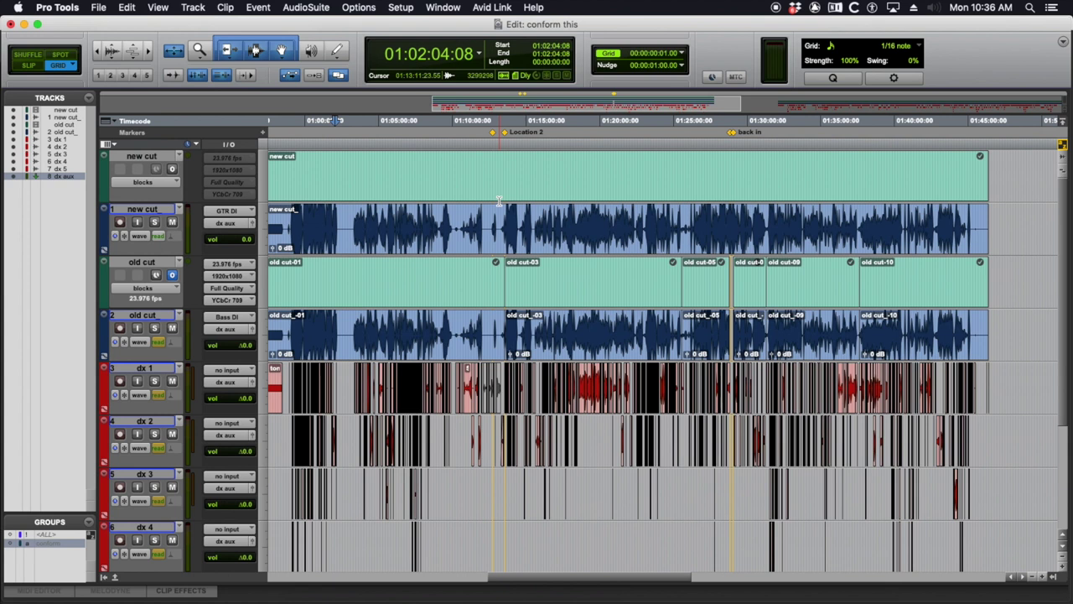
{"action": "scroll", "coordinate": [499, 201], "scroll_direction": "down", "scroll_amount": 1}
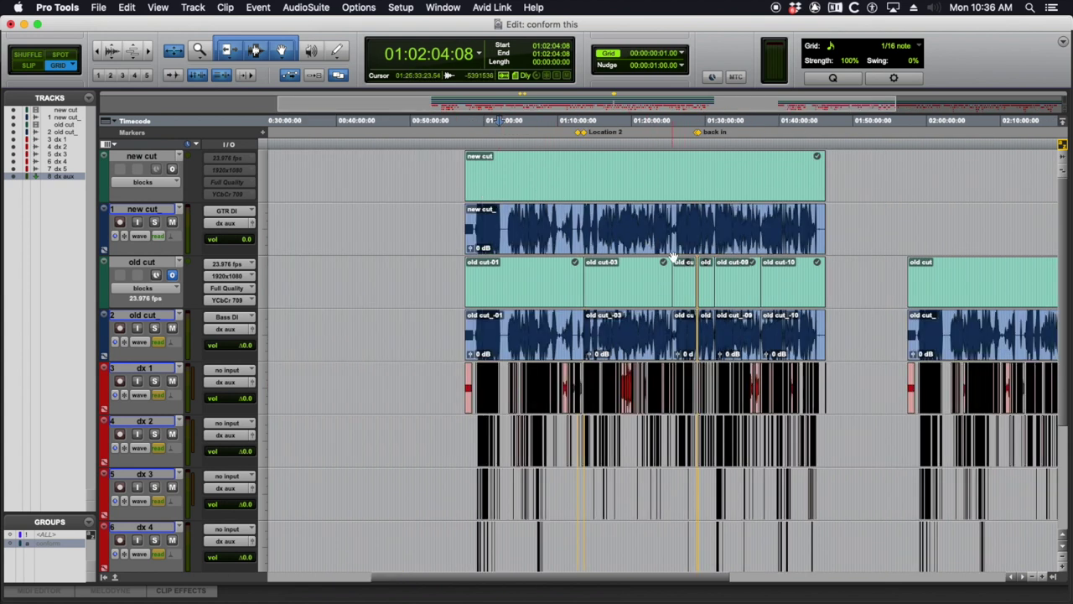
{"action": "scroll", "coordinate": [587, 234], "scroll_direction": "right", "scroll_amount": 1}
{"action": "scroll", "coordinate": [671, 252], "scroll_direction": "down", "scroll_amount": 4}
{"action": "scroll", "coordinate": [689, 258], "scroll_direction": "up", "scroll_amount": 4}
{"action": "scroll", "coordinate": [689, 258], "scroll_direction": "down", "scroll_amount": 4}
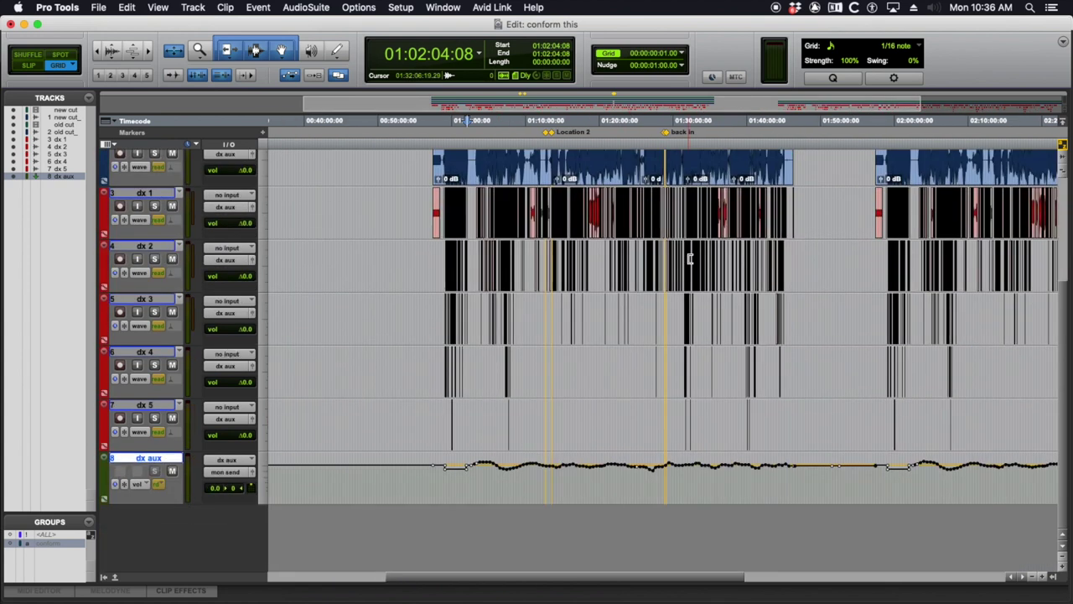
{"action": "scroll", "coordinate": [689, 258], "scroll_direction": "up", "scroll_amount": 4}
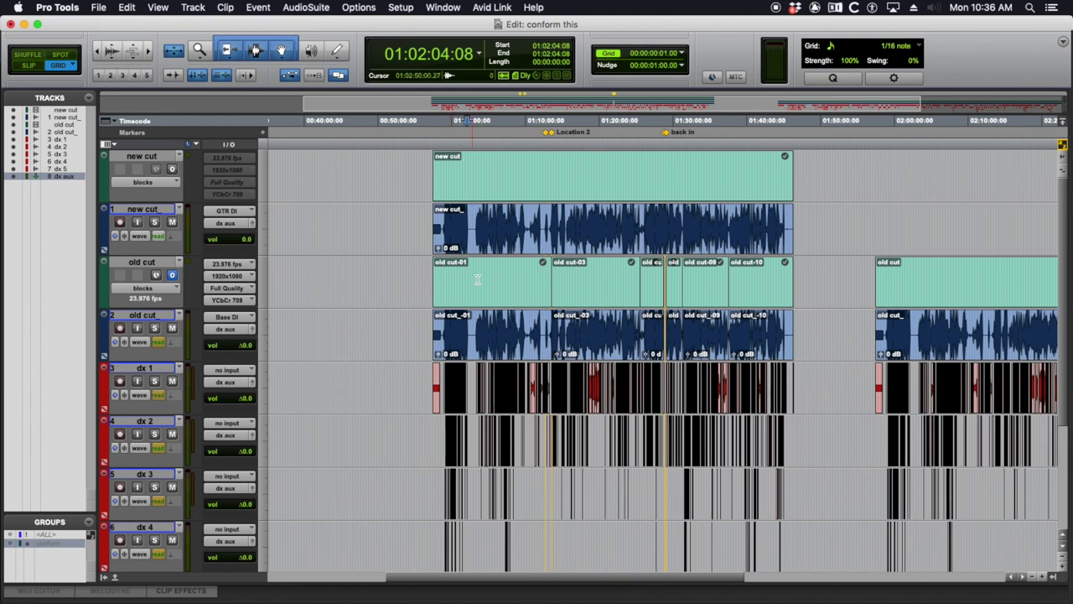
- Remove the timeline markers, and clear the conformed clips and automation on the old cut through dx aux tracks beneath the new cut
{"action": "left_click_drag", "start_coordinate": [688, 134], "coordinate": [514, 147]}
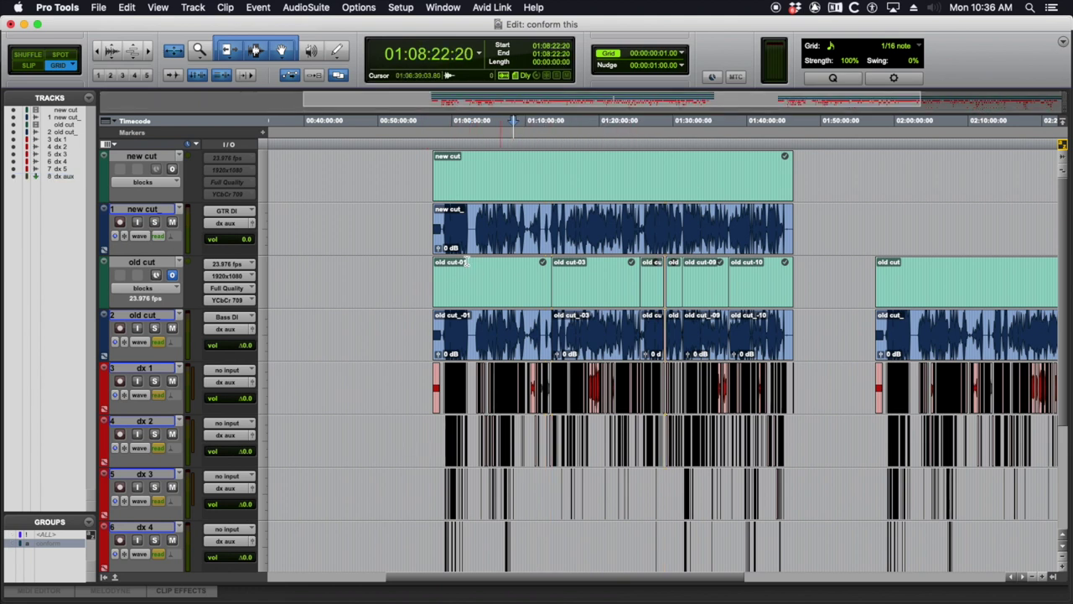
{"action": "left_click_drag", "start_coordinate": [404, 263], "coordinate": [821, 463]}
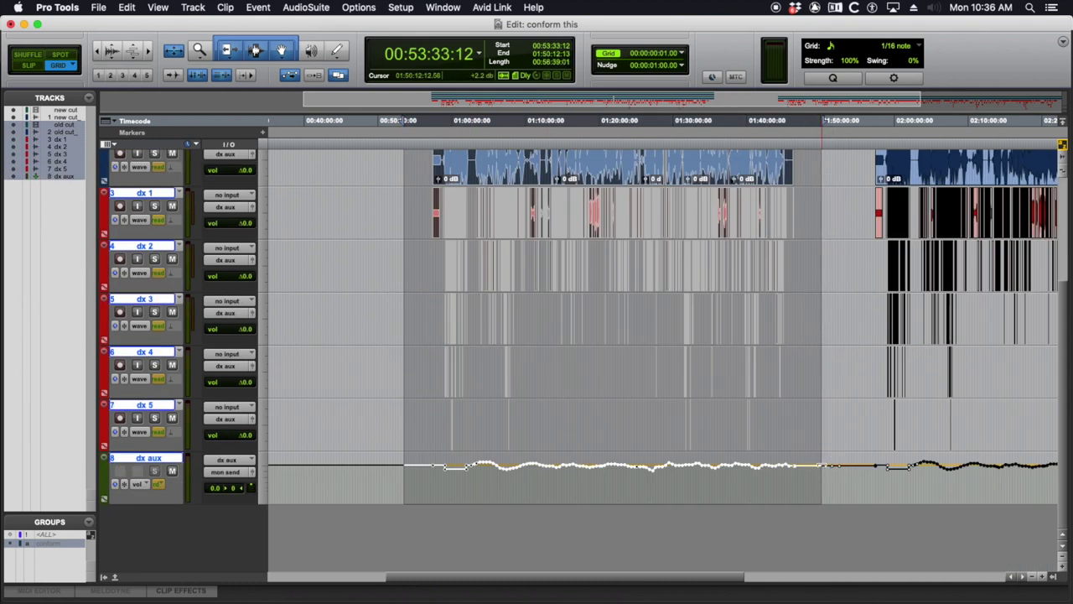
{"action": "key", "text": "Delete"}
{"action": "scroll", "coordinate": [826, 472], "scroll_direction": "up", "scroll_amount": 5}
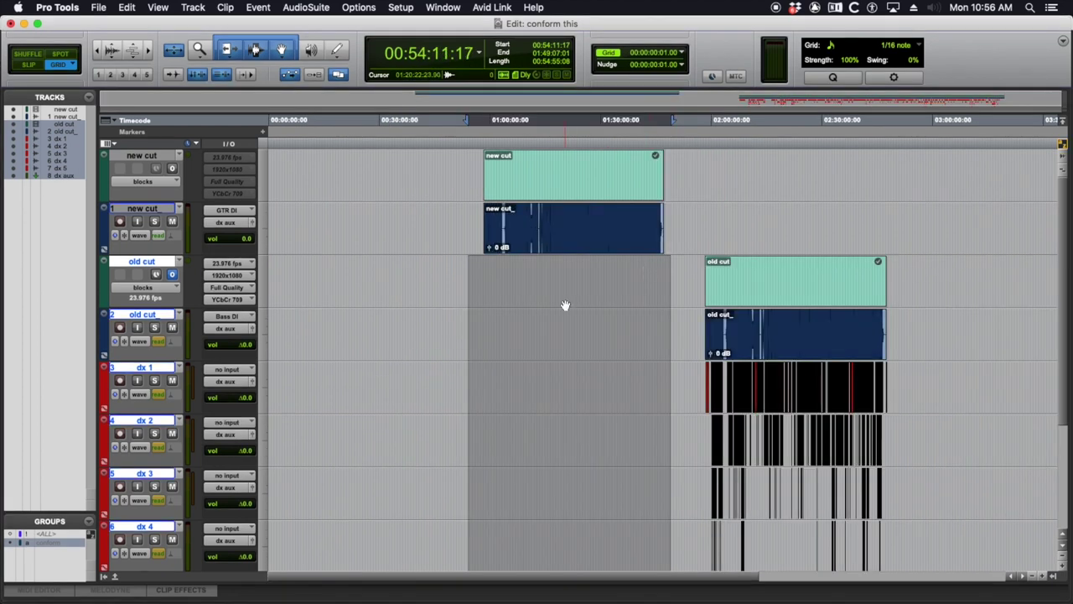
- Look at the empty Matchbox workspace, return to Pro Tools and check the cleared range down to the dx aux automation
{"action": "key", "text": "super+Tab"}
{"action": "key", "text": "super+Tab"}
{"action": "key", "text": "super+Tab"}
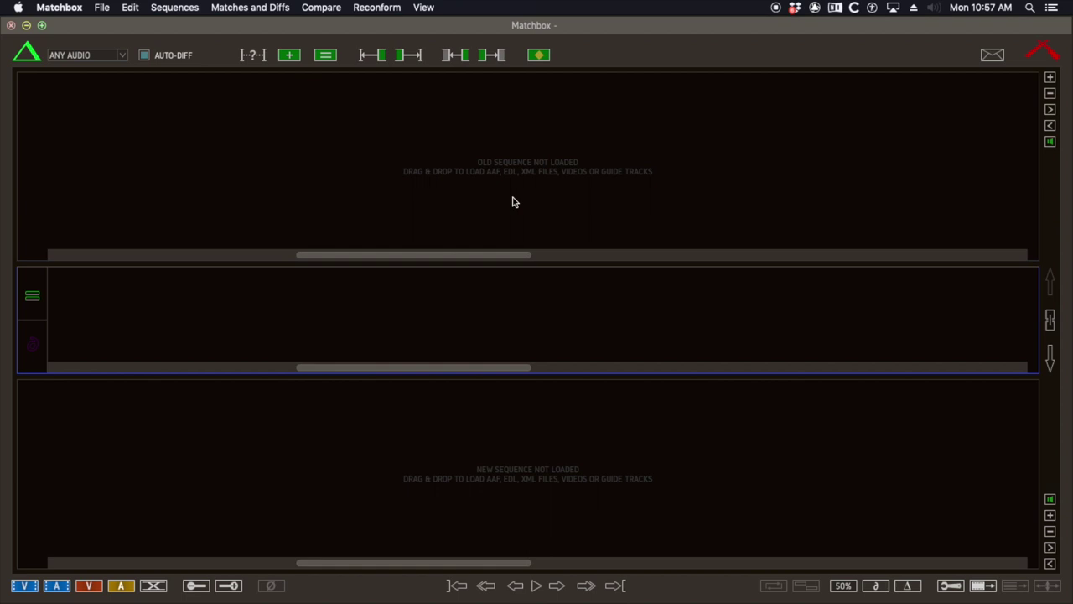
{"action": "key", "text": "super+Tab"}
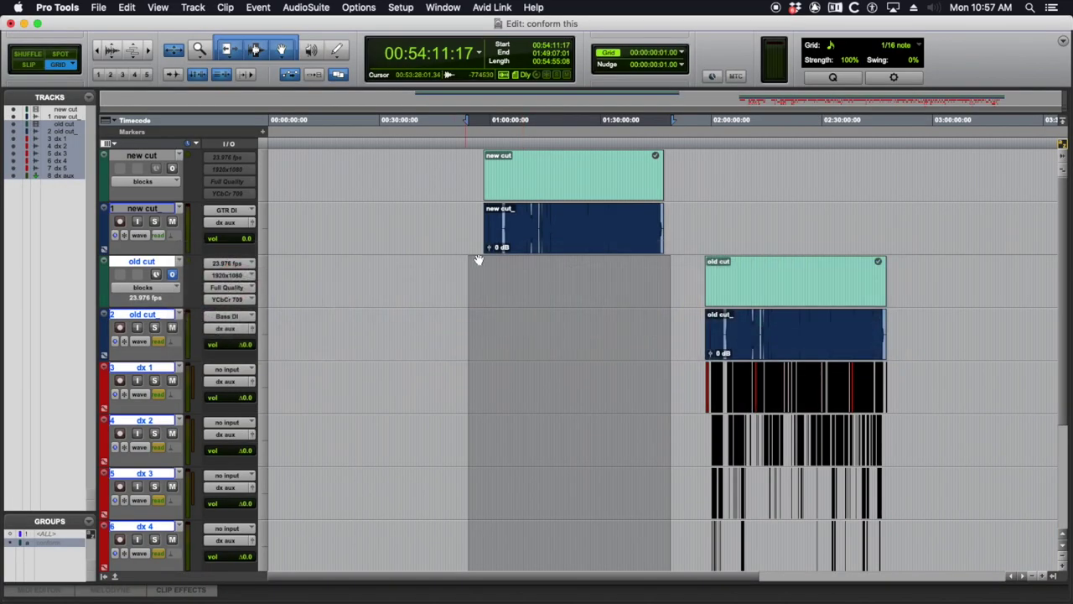
{"action": "scroll", "coordinate": [665, 279], "scroll_direction": "down", "scroll_amount": 3}
{"action": "scroll", "coordinate": [668, 279], "scroll_direction": "up", "scroll_amount": 3}
{"action": "scroll", "coordinate": [669, 280], "scroll_direction": "down", "scroll_amount": 3}
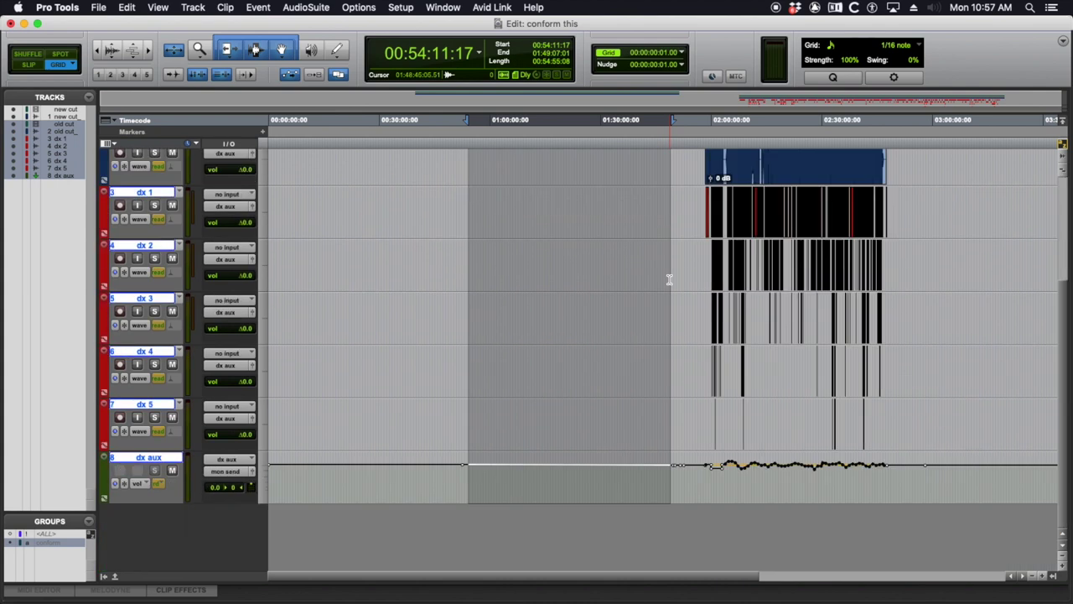
{"action": "scroll", "coordinate": [643, 304], "scroll_direction": "up", "scroll_amount": 3}
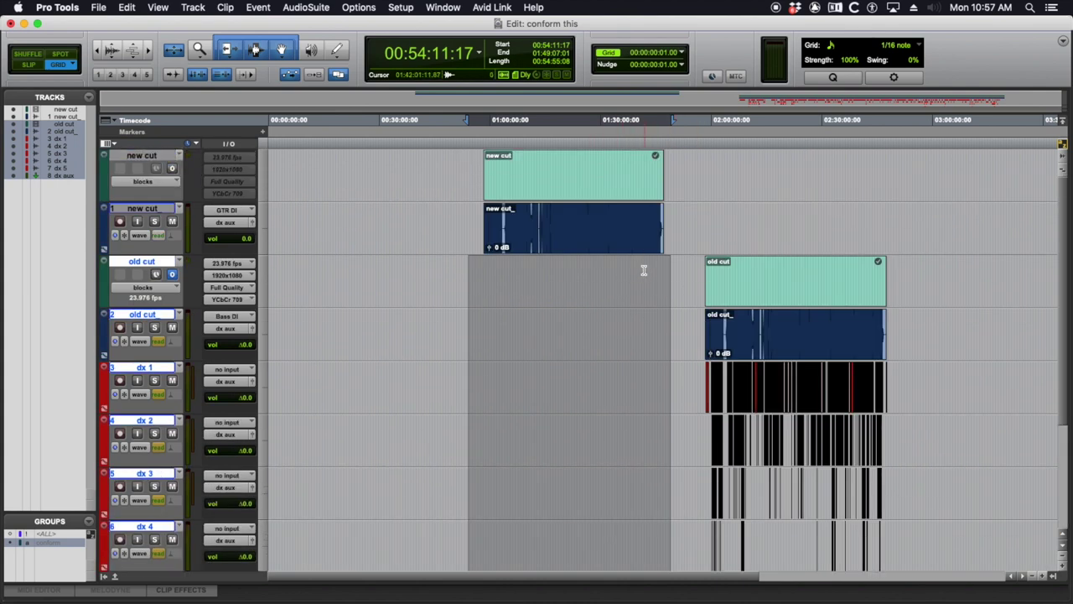
- Compare the placement of the new cut picture and guide clips with the old cut clip, including the gap between them
{"action": "left_click_drag", "start_coordinate": [526, 211], "coordinate": [553, 217]}
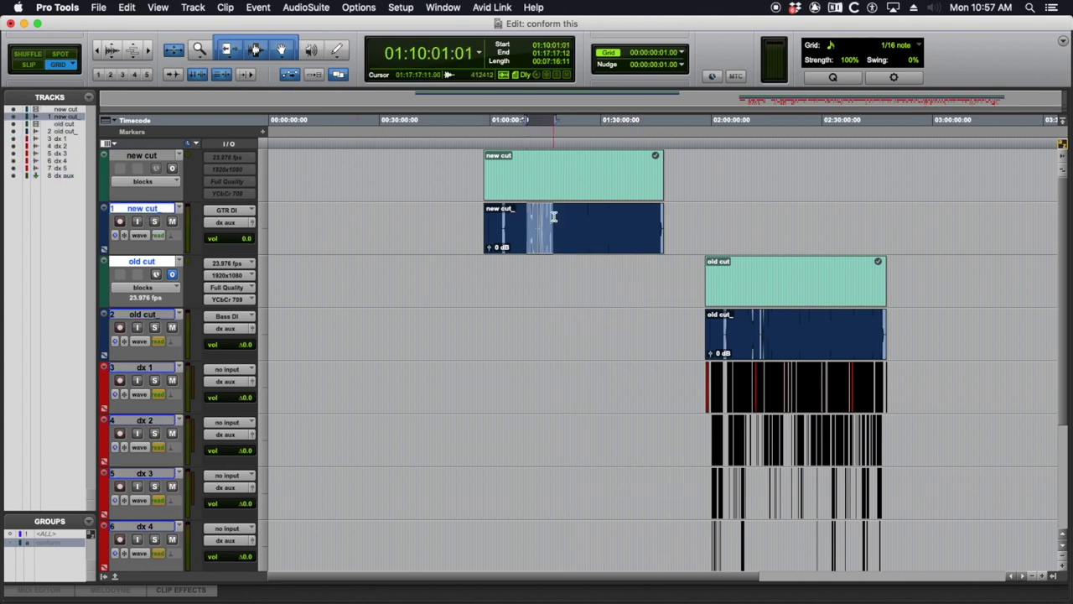
{"action": "left_click", "coordinate": [542, 215]}
{"action": "left_click", "coordinate": [520, 170]}
{"action": "left_click_drag", "start_coordinate": [519, 169], "coordinate": [587, 215]}
{"action": "left_click", "coordinate": [587, 216]}
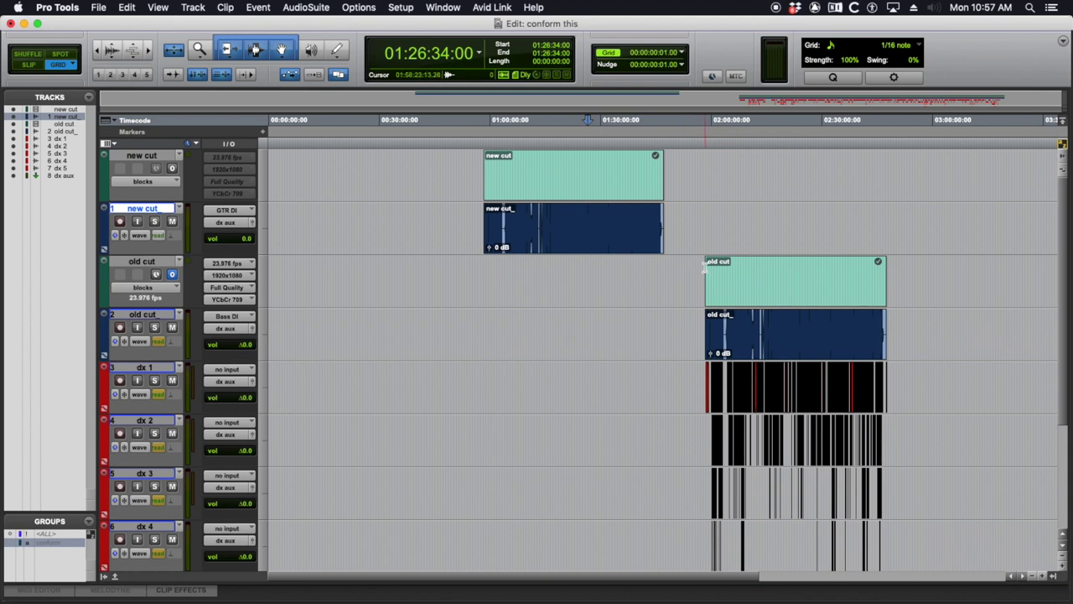
{"action": "left_click", "coordinate": [573, 199]}
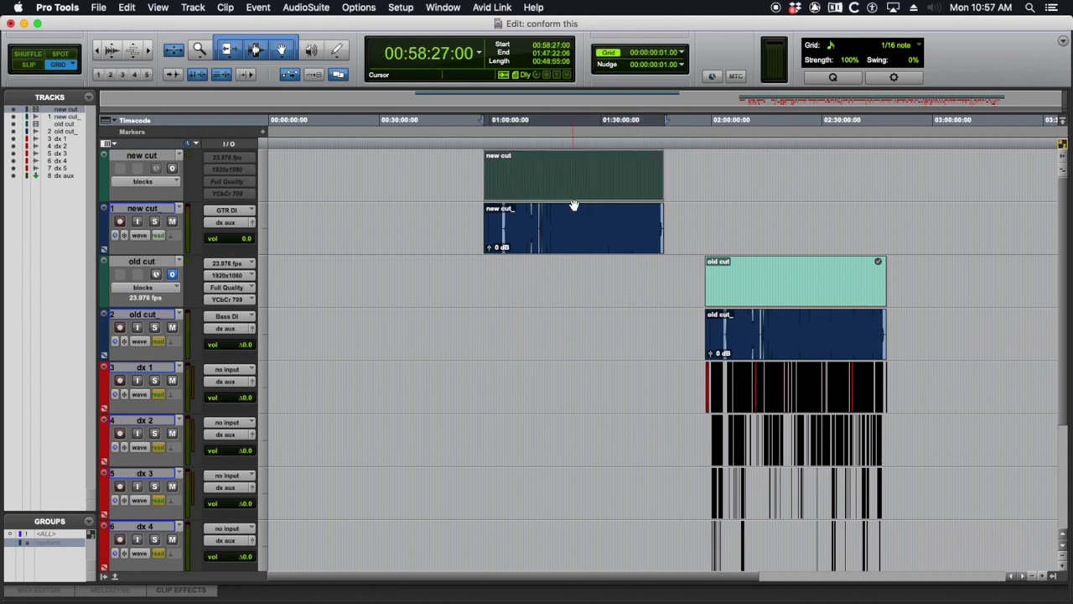
{"action": "left_click", "coordinate": [760, 300]}
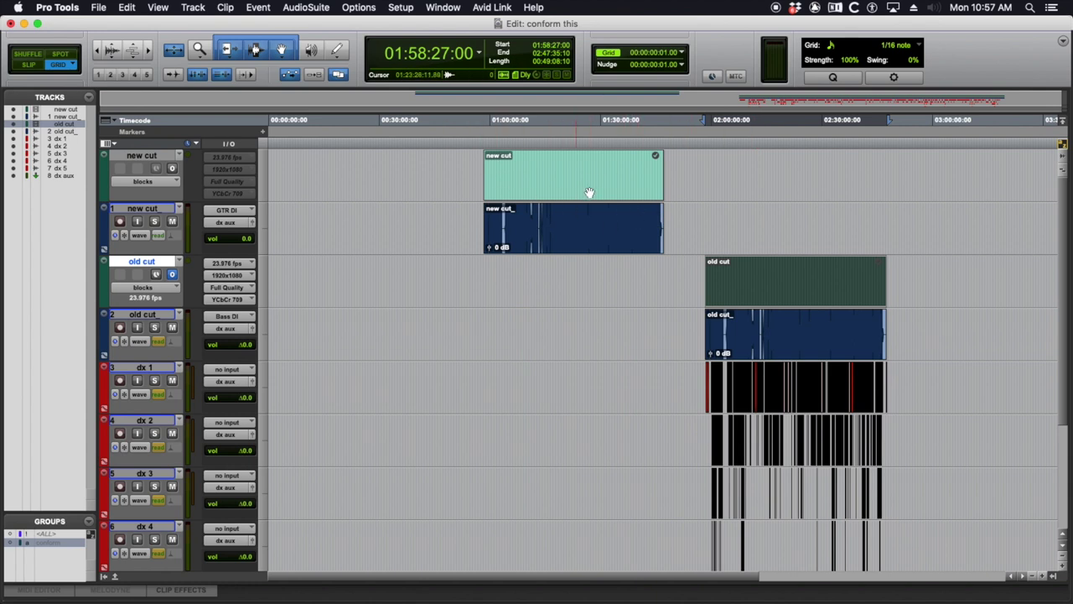
{"action": "left_click_drag", "start_coordinate": [669, 269], "coordinate": [701, 276]}
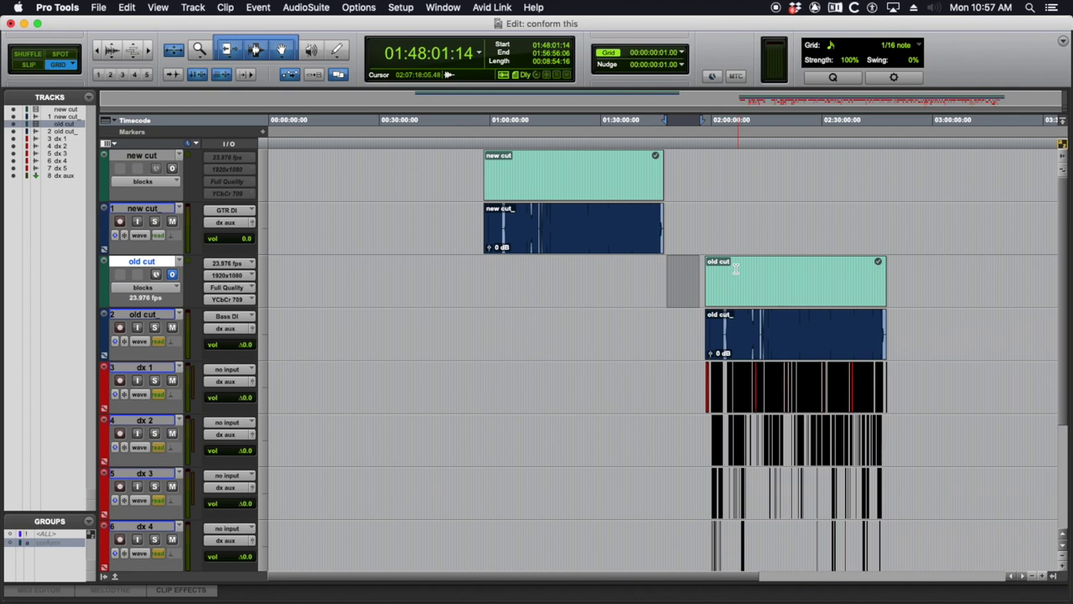
{"action": "left_click_drag", "start_coordinate": [661, 268], "coordinate": [704, 271]}
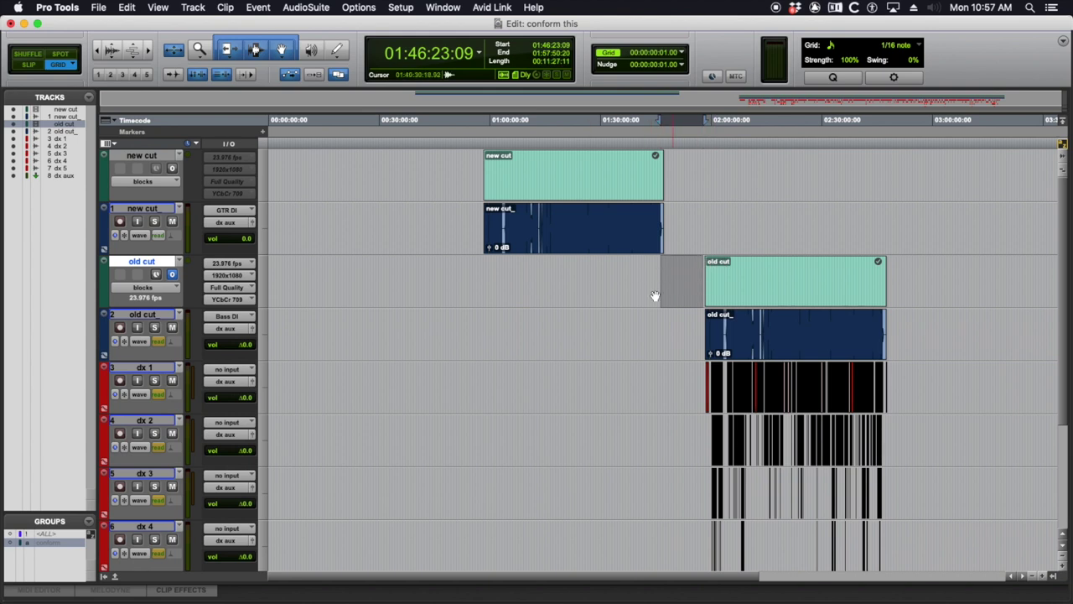
- Hide the new cut picture and guide tracks, and select an empty range across the remaining conform group tracks
{"action": "left_click", "coordinate": [140, 210]}
{"action": "left_click", "coordinate": [155, 156], "text": "shift"}
{"action": "right_click", "coordinate": [156, 157]}
{"action": "left_click", "coordinate": [162, 159]}
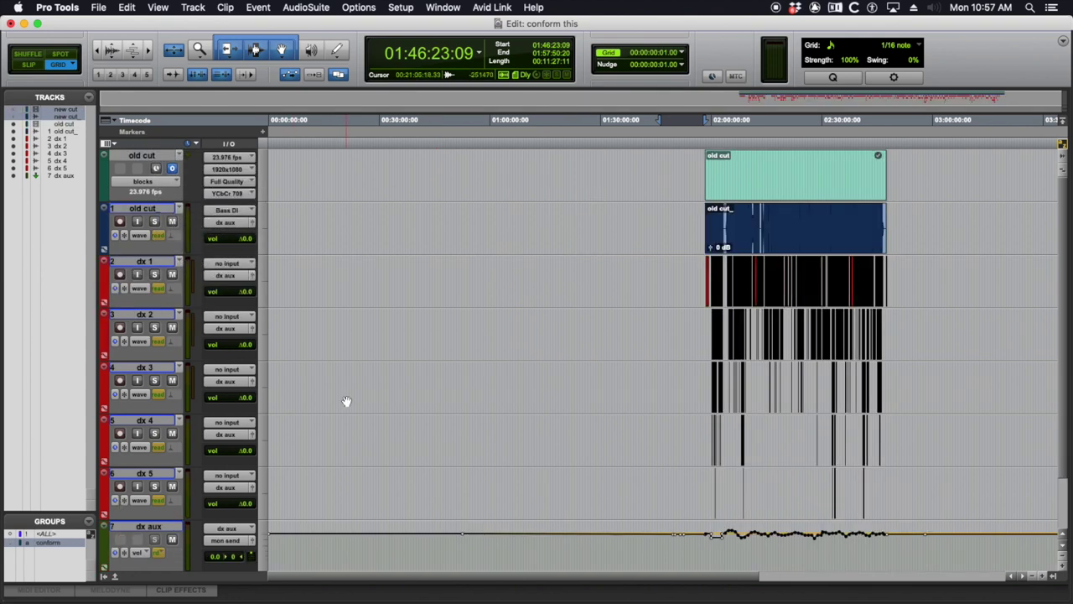
{"action": "left_click_drag", "start_coordinate": [411, 158], "coordinate": [612, 161]}
{"action": "left_click", "coordinate": [514, 163]}
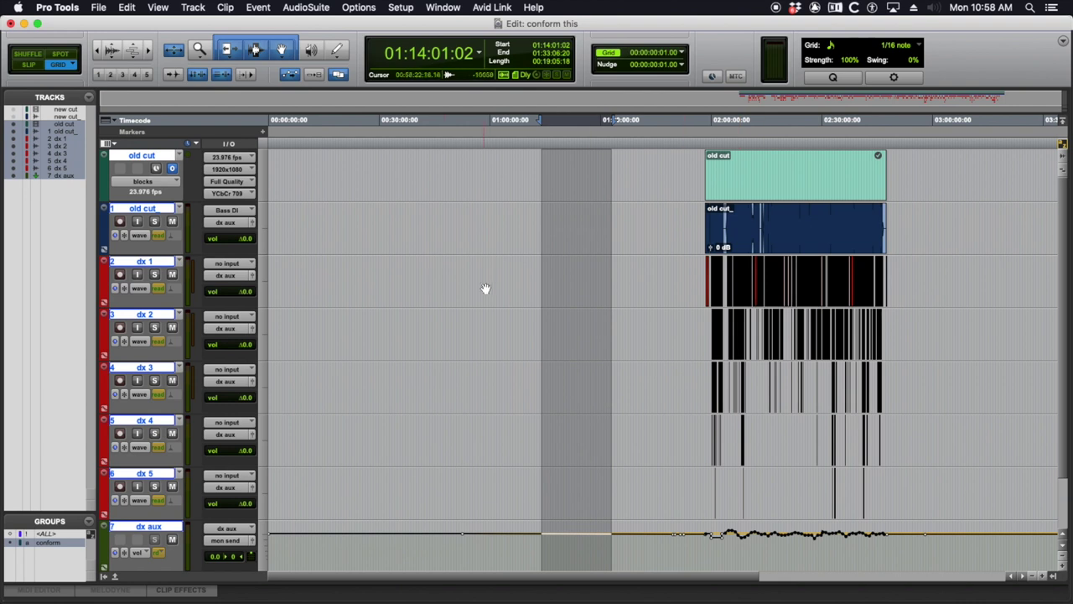
- Switch to Matchbox, bring up Finder over it and show the Conform folder's contents as a list
{"action": "key", "text": "super+Tab"}
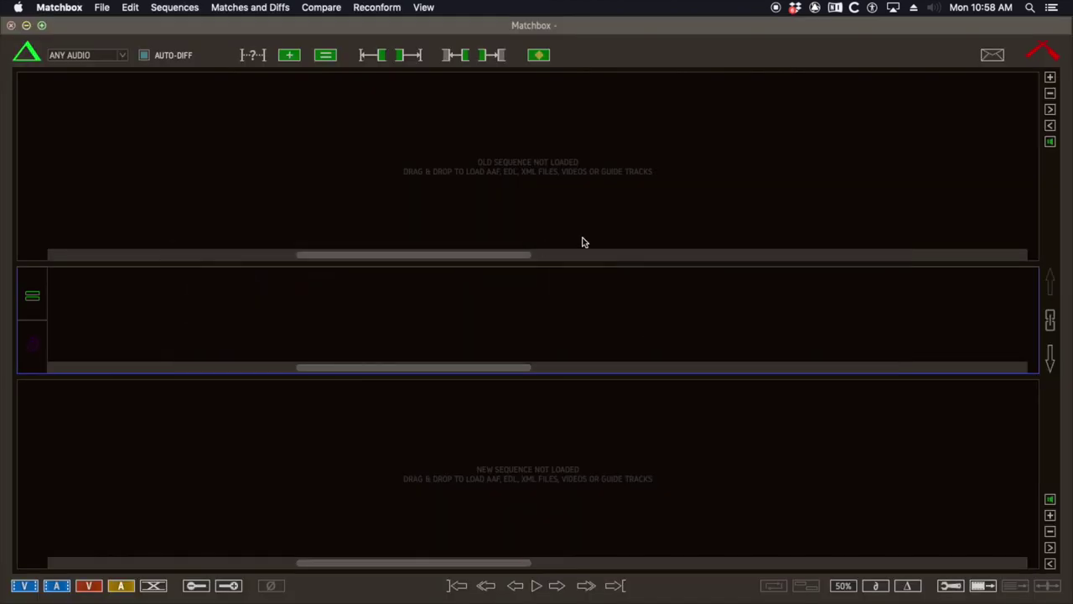
{"action": "key", "text": "super+Tab"}
{"action": "key", "text": "super+Tab"}
{"action": "key", "text": "super+Tab"}
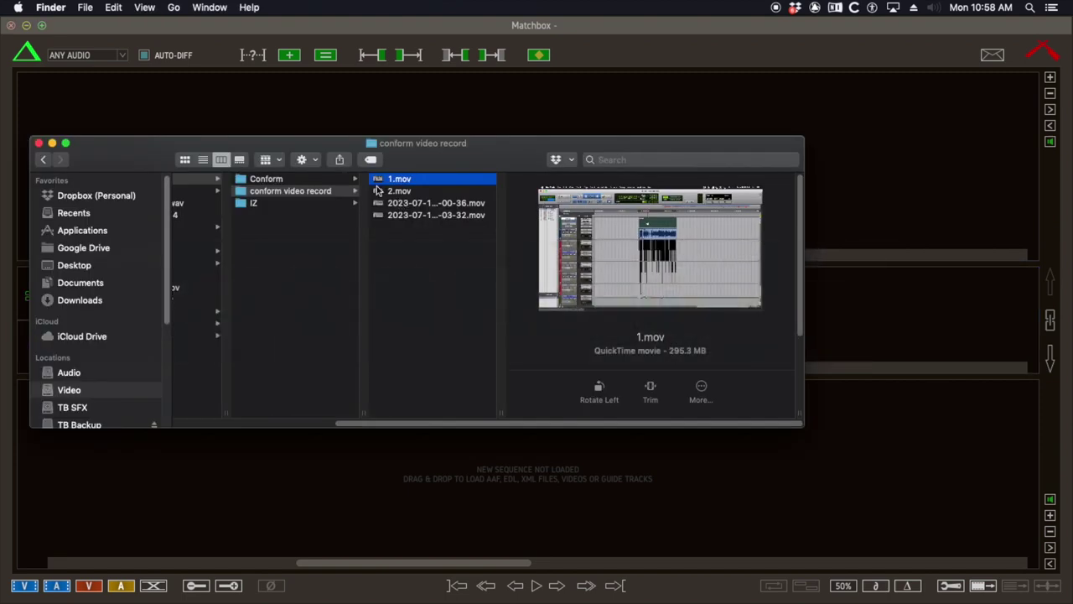
{"action": "left_click", "coordinate": [325, 178]}
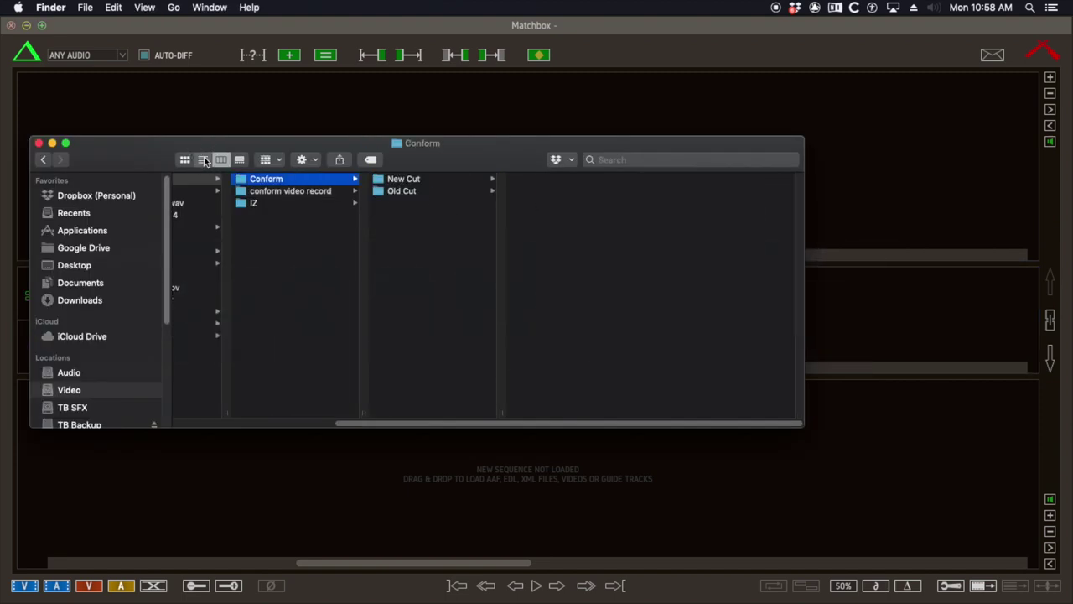
{"action": "left_click", "coordinate": [204, 160]}
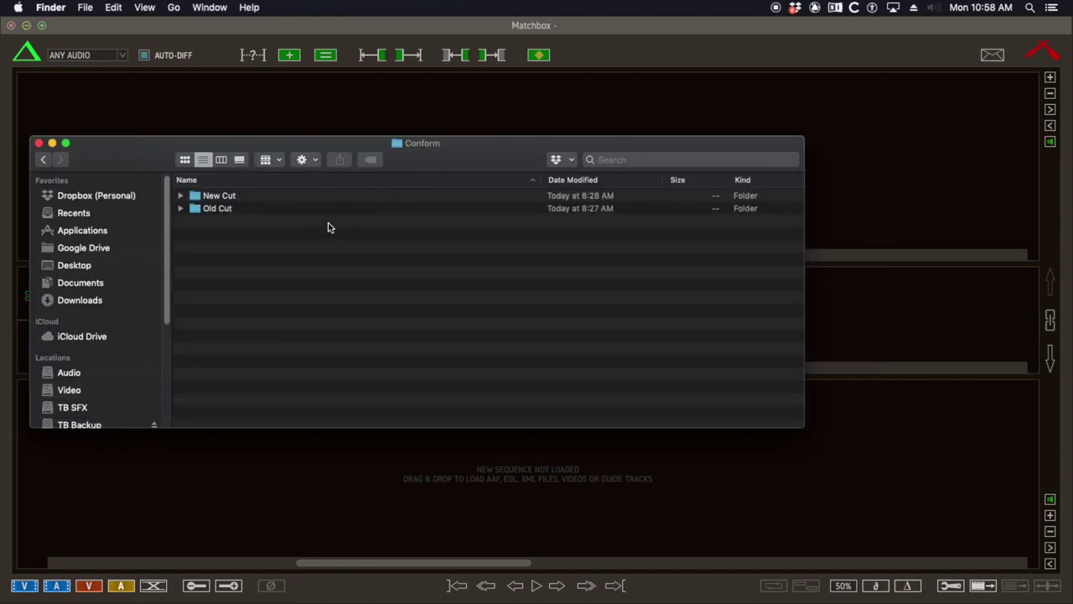
- Check the files in the Old Cut folder and open the New Cut folder
{"action": "double_click", "coordinate": [219, 209]}
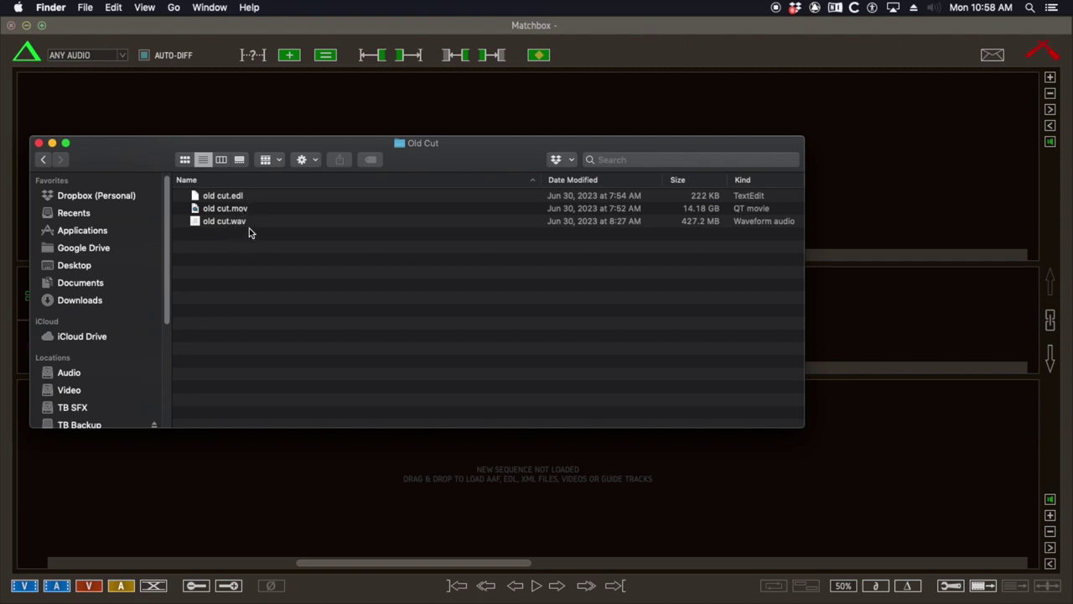
{"action": "left_click", "coordinate": [42, 161]}
{"action": "double_click", "coordinate": [228, 198]}
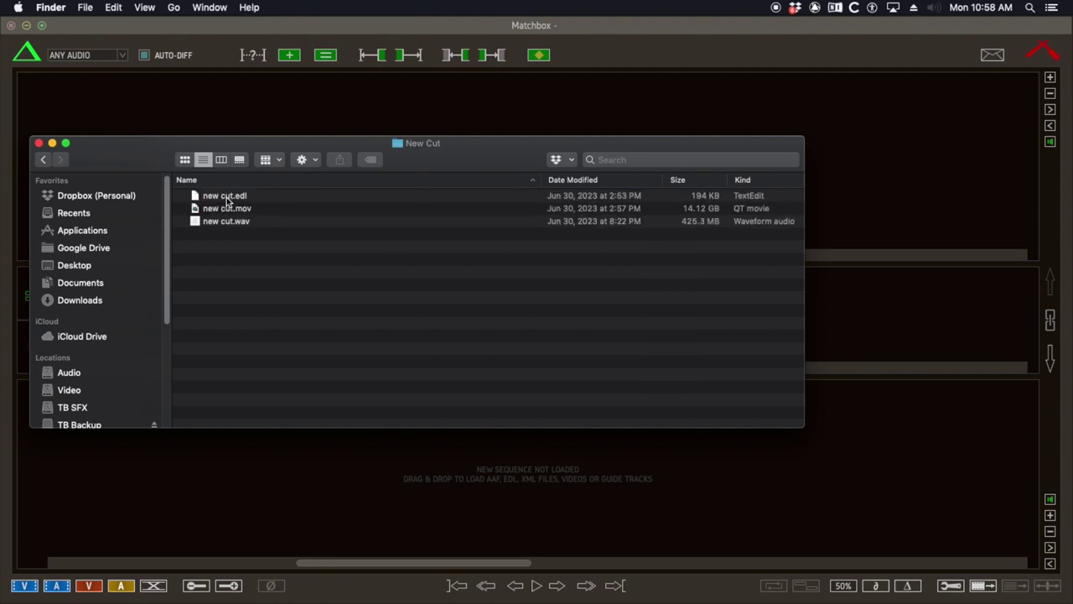
- Load new cut.edl, new cut.mov and new cut.wav into Matchbox as the new sequence
{"action": "left_click_drag", "start_coordinate": [440, 147], "coordinate": [619, 356]}
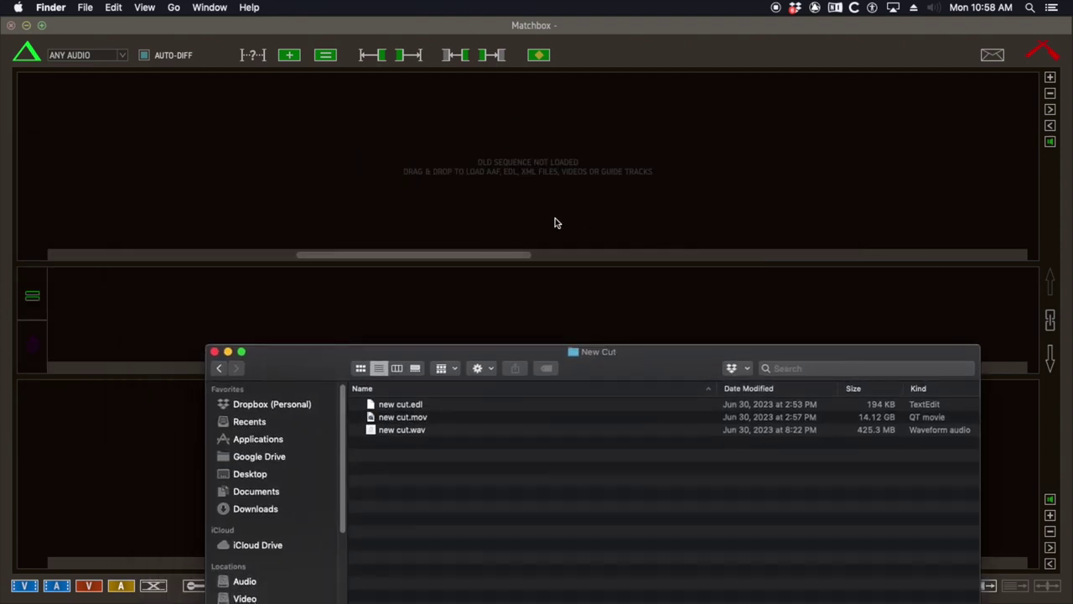
{"action": "left_click_drag", "start_coordinate": [629, 369], "coordinate": [637, 143]}
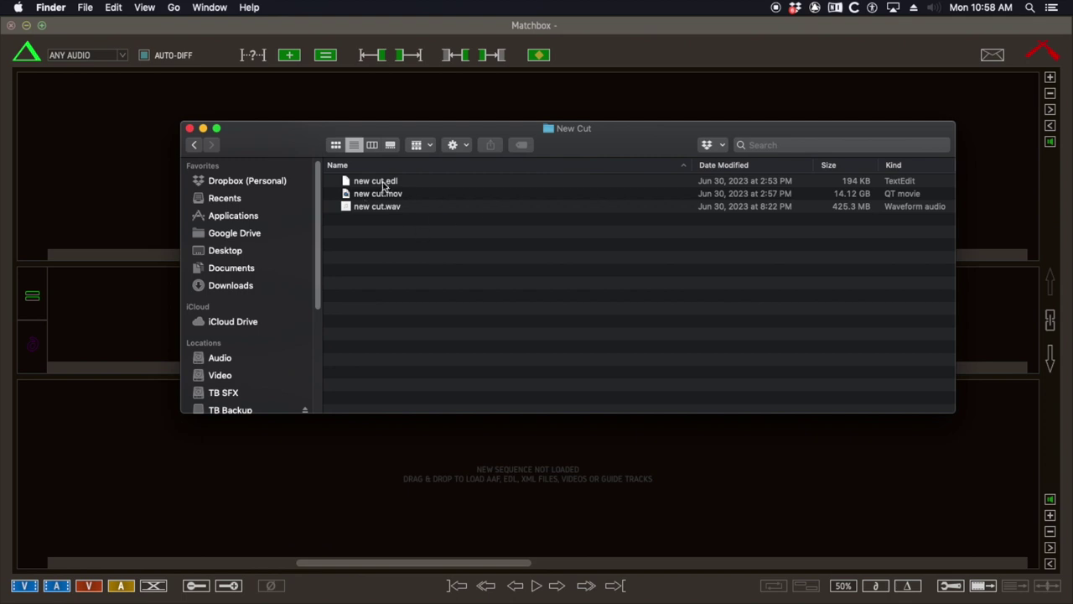
{"action": "left_click", "coordinate": [132, 29]}
{"action": "key", "text": "super+Tab"}
{"action": "left_click", "coordinate": [384, 182]}
{"action": "left_click", "coordinate": [383, 208], "text": "shift"}
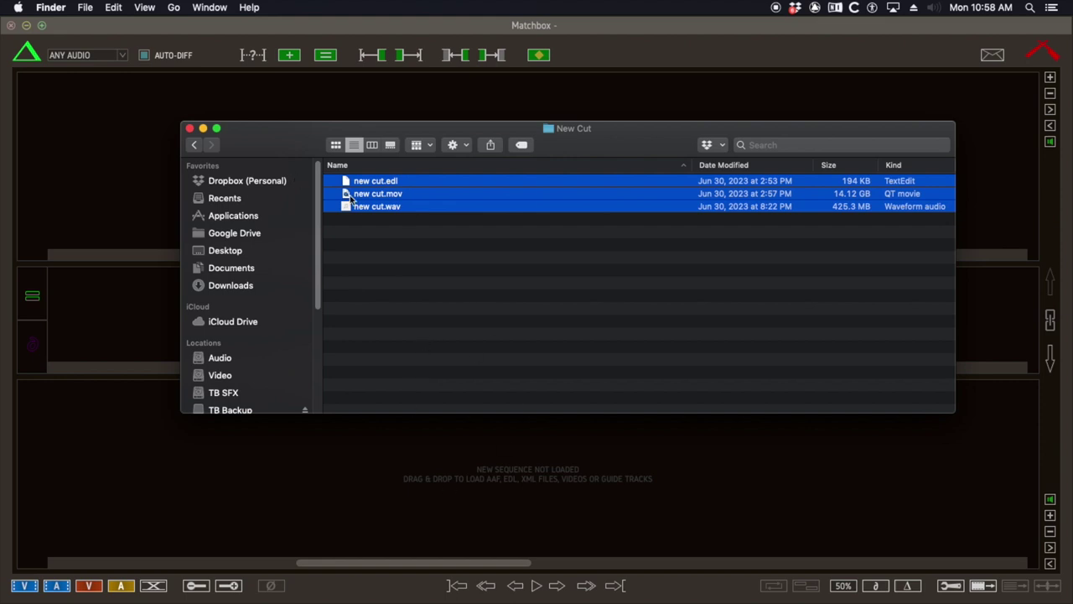
{"action": "left_click_drag", "start_coordinate": [390, 180], "coordinate": [533, 463]}
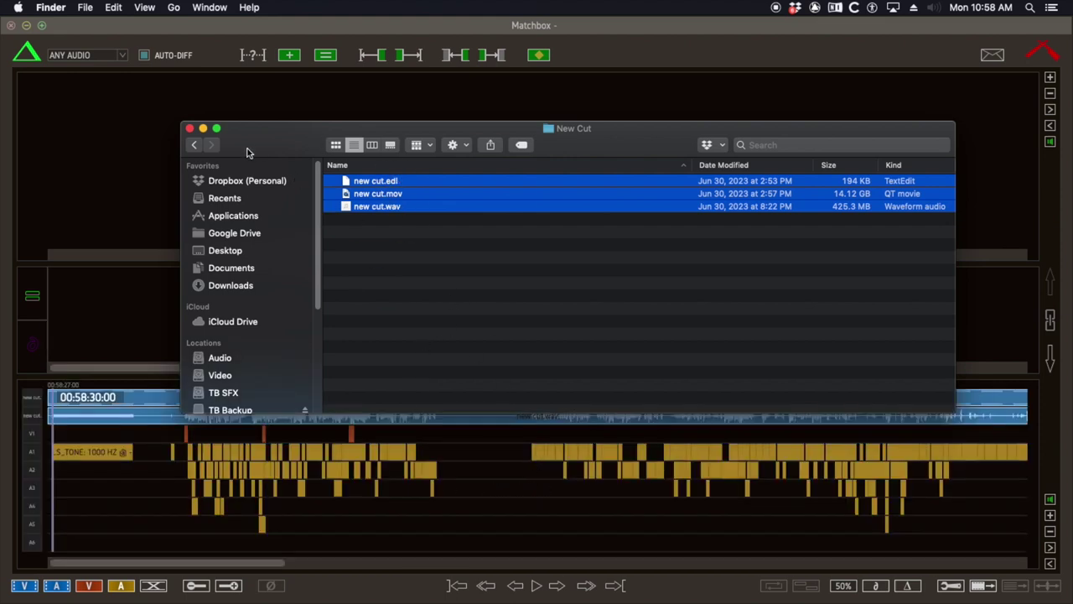
- Load old cut.edl, old cut.mov and old cut.wav from the Old Cut folder into Matchbox as the old sequence
{"action": "left_click", "coordinate": [194, 144]}
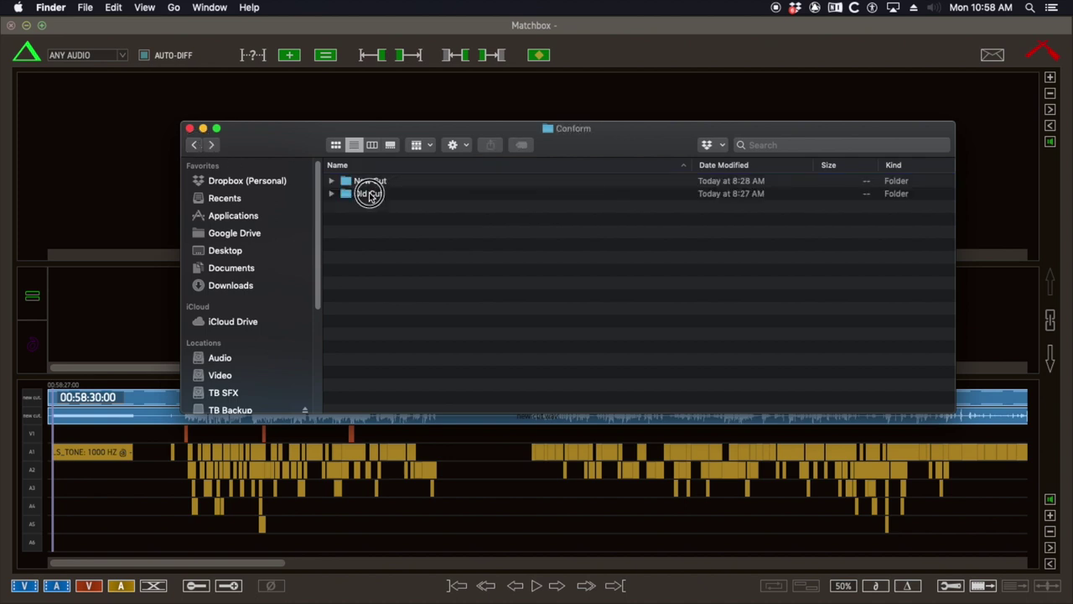
{"action": "double_click", "coordinate": [369, 194]}
{"action": "left_click", "coordinate": [373, 180]}
{"action": "left_click", "coordinate": [373, 207], "text": "shift"}
{"action": "left_click_drag", "start_coordinate": [311, 147], "coordinate": [352, 300]}
{"action": "left_click_drag", "start_coordinate": [444, 340], "coordinate": [326, 132]}
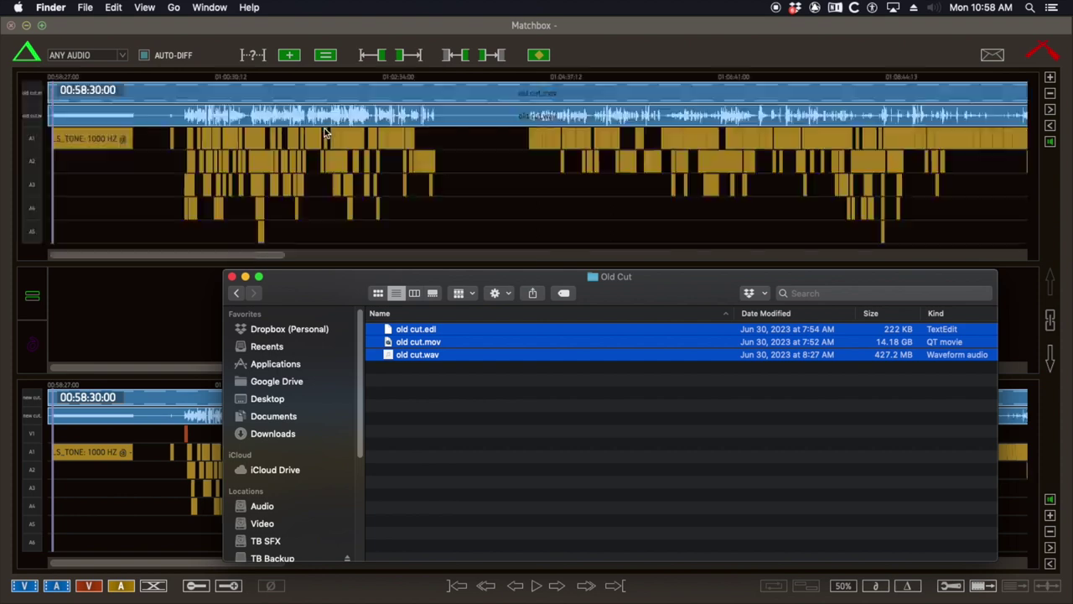
- Examine the loaded old and new sequences, inspecting their video clips, guide and audio tracks, and the new sequence's V1 clips
{"action": "left_click", "coordinate": [55, 169]}
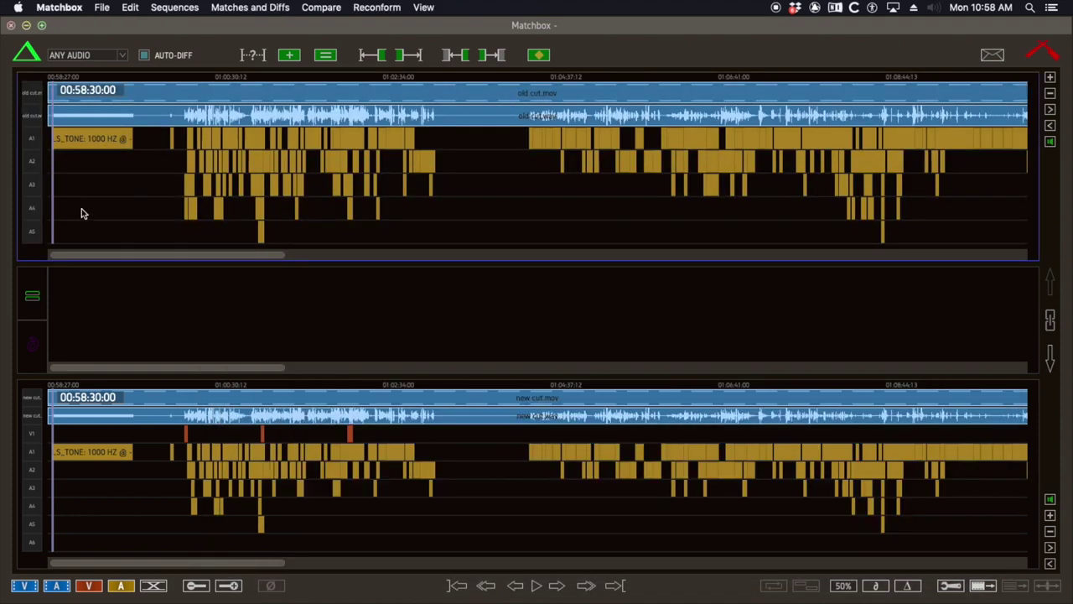
{"action": "left_click", "coordinate": [52, 437]}
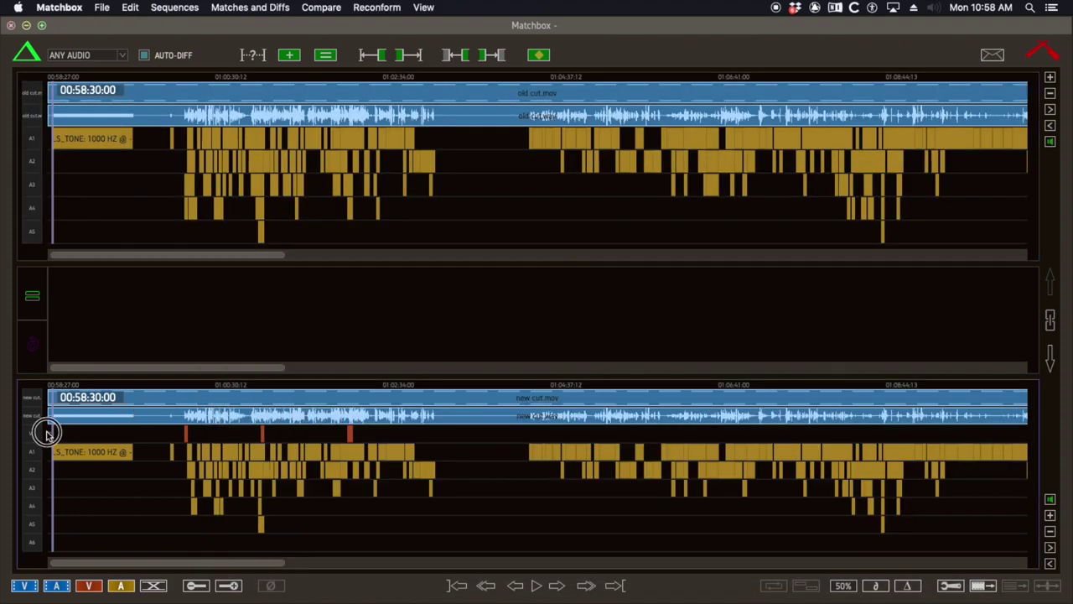
{"action": "left_click", "coordinate": [397, 143]}
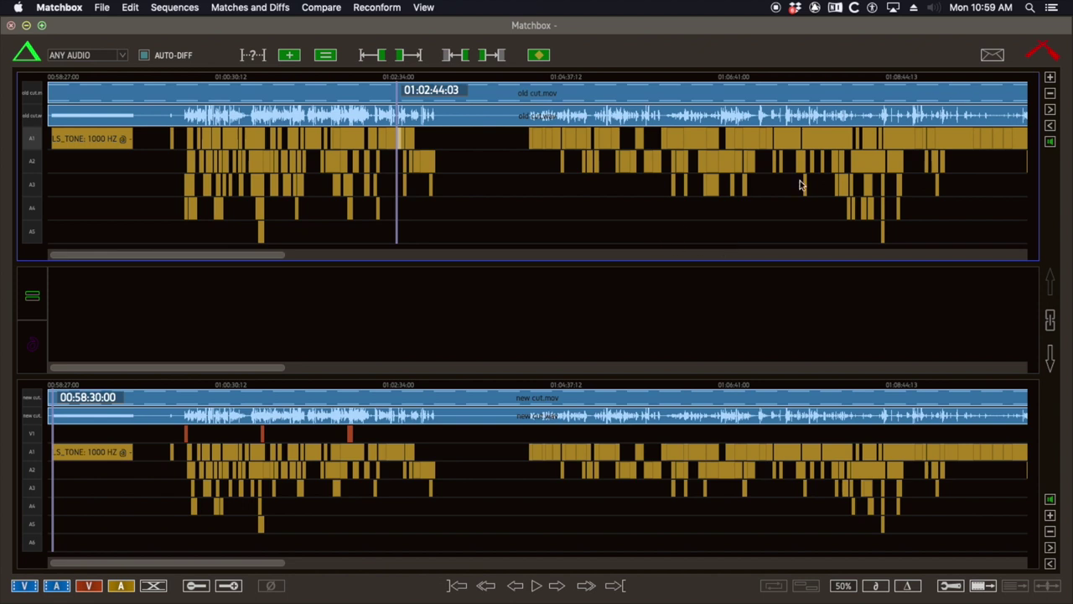
{"action": "mouse_move", "coordinate": [242, 254]}
{"action": "left_mouse_down"}
{"action": "mouse_move", "coordinate": [941, 250]}
{"action": "mouse_move", "coordinate": [252, 255]}
{"action": "left_mouse_up"}
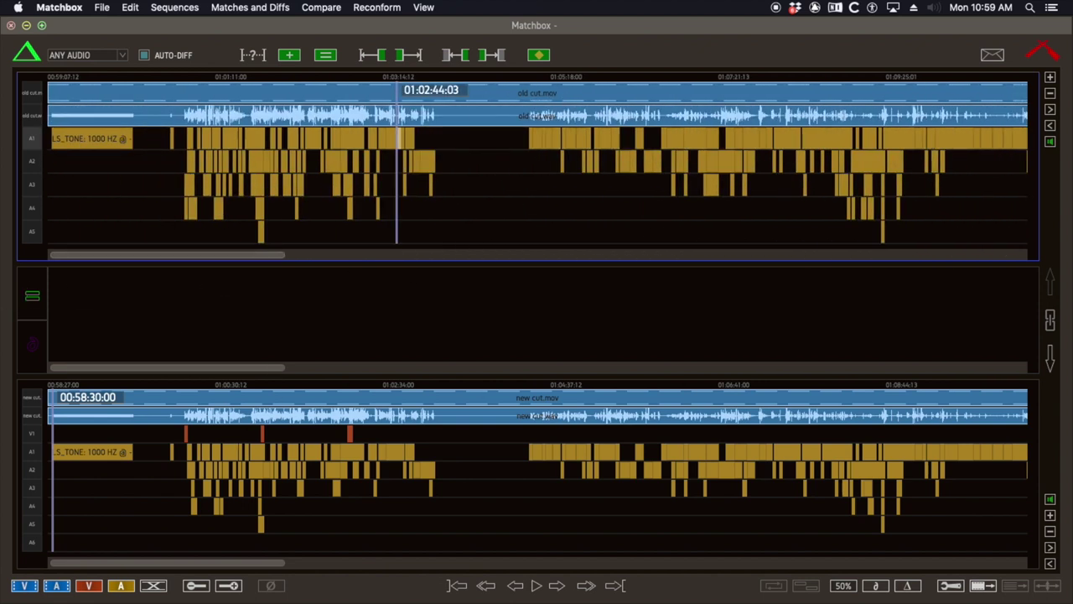
{"action": "left_click", "coordinate": [67, 94]}
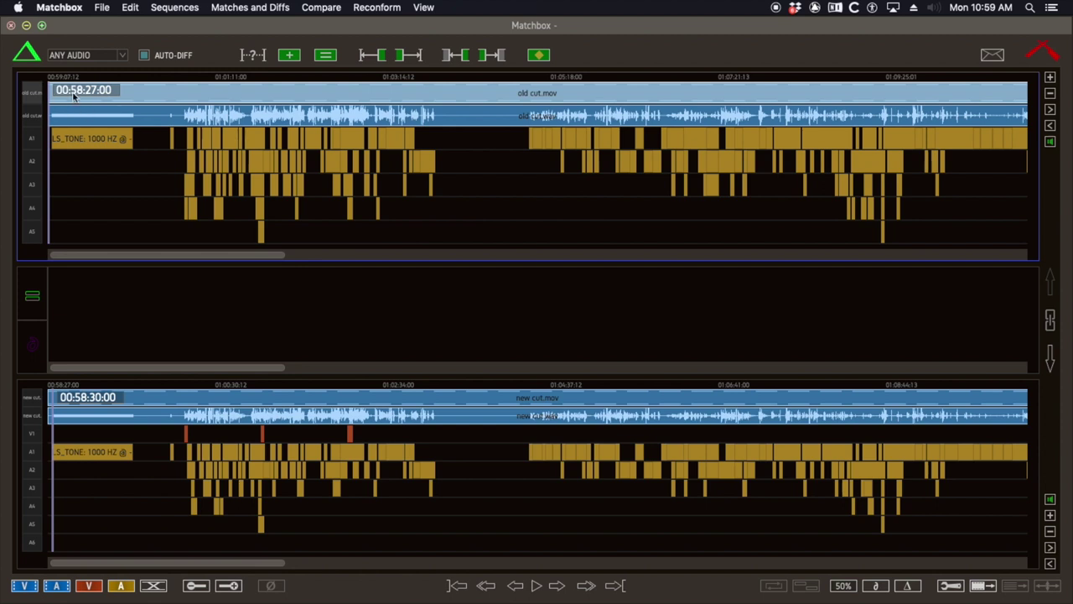
{"action": "left_click", "coordinate": [87, 403]}
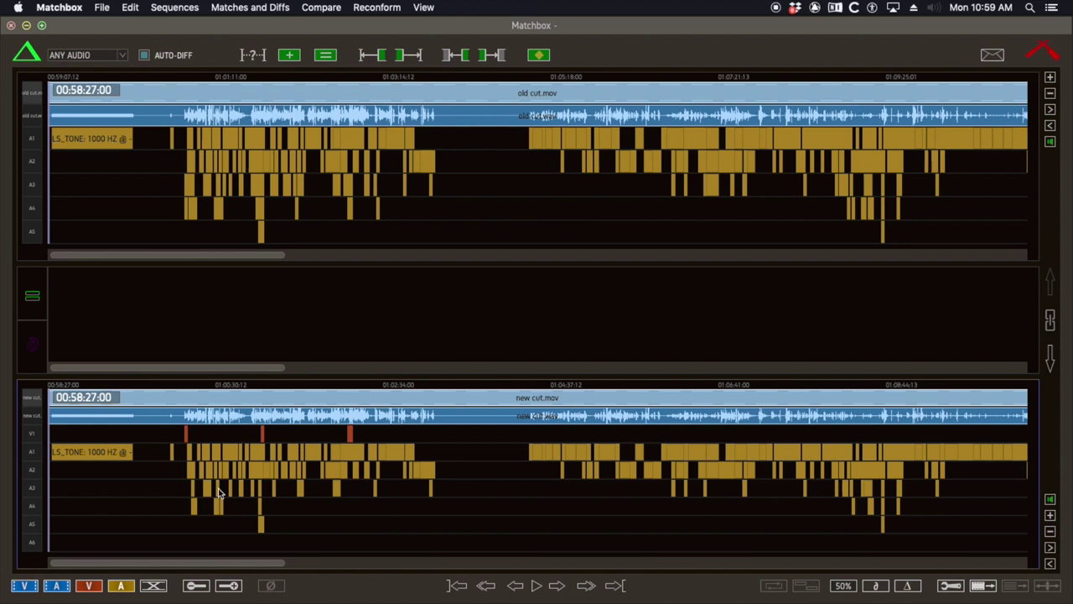
{"action": "left_click", "coordinate": [31, 436]}
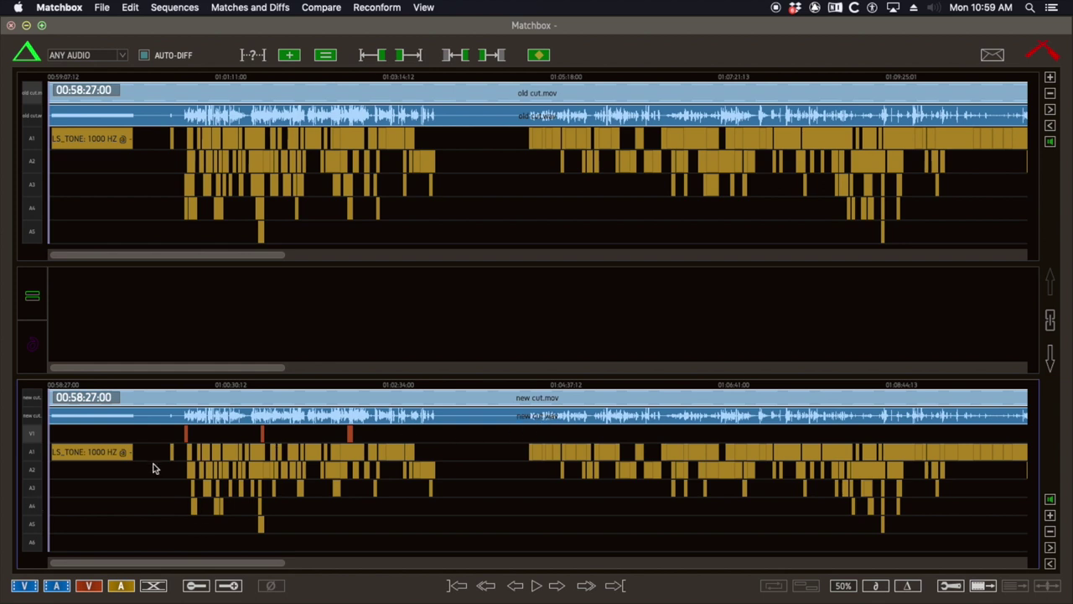
{"action": "left_click_drag", "start_coordinate": [158, 438], "coordinate": [306, 442]}
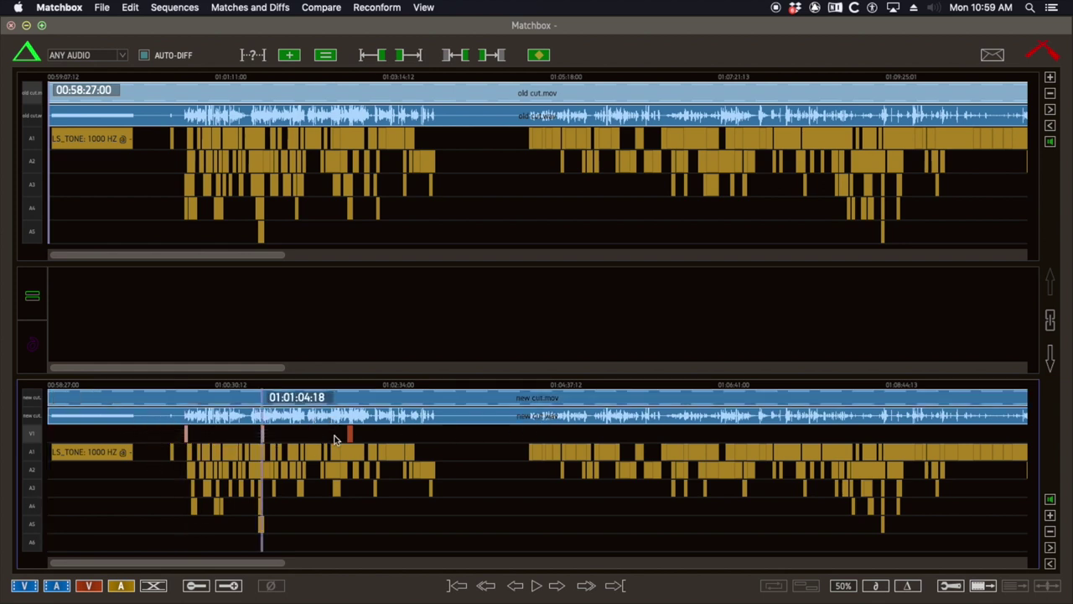
- Look over the V1 clips in the new sequence and remove its V1 video track
{"action": "left_click_drag", "start_coordinate": [157, 436], "coordinate": [382, 440]}
{"action": "left_click_drag", "start_coordinate": [218, 562], "coordinate": [740, 538]}
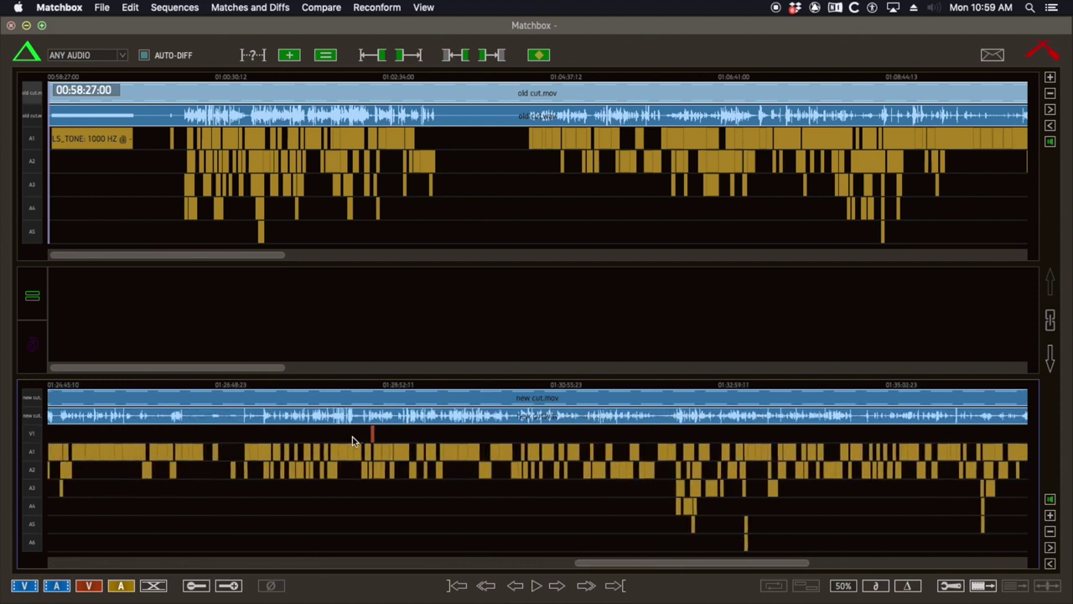
{"action": "scroll", "coordinate": [592, 507], "scroll_direction": "right", "scroll_amount": 2}
{"action": "left_click_drag", "start_coordinate": [697, 568], "coordinate": [918, 545]}
{"action": "left_click", "coordinate": [539, 443]}
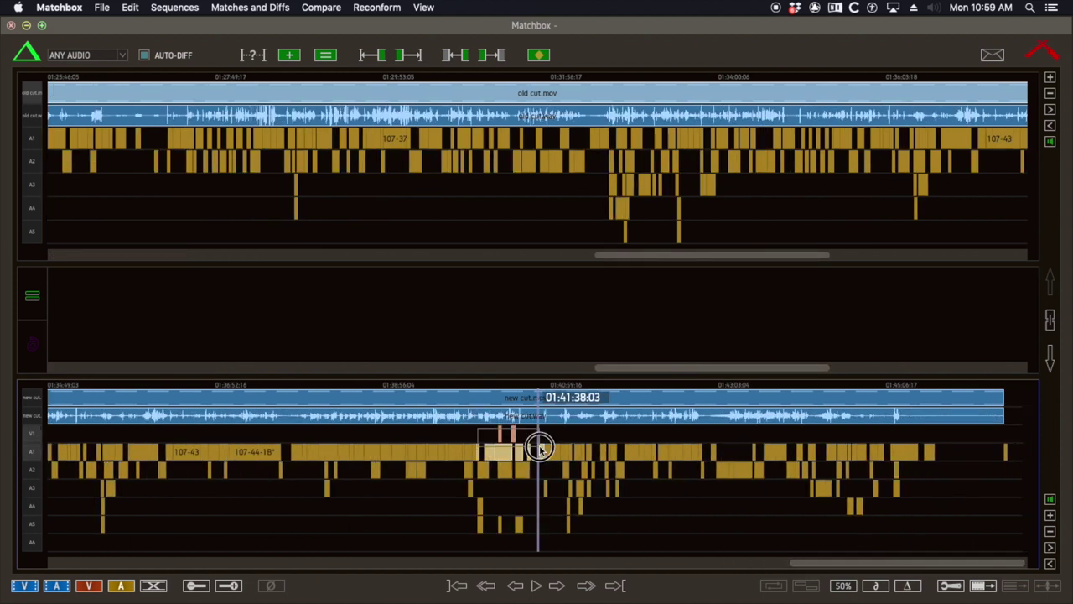
{"action": "left_click", "coordinate": [29, 437]}
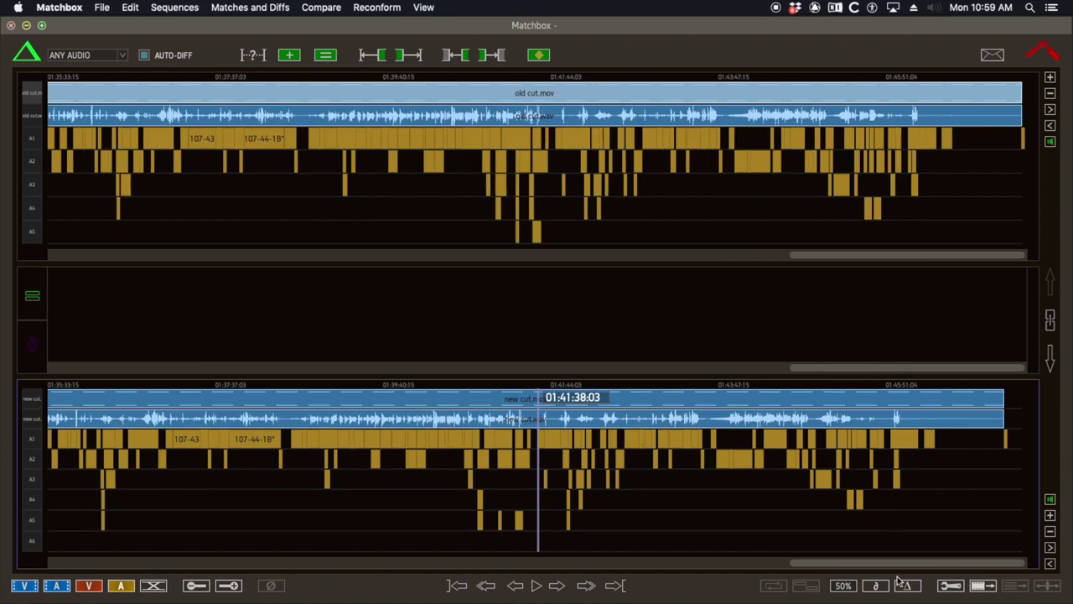
{"action": "left_click_drag", "start_coordinate": [898, 562], "coordinate": [159, 563]}
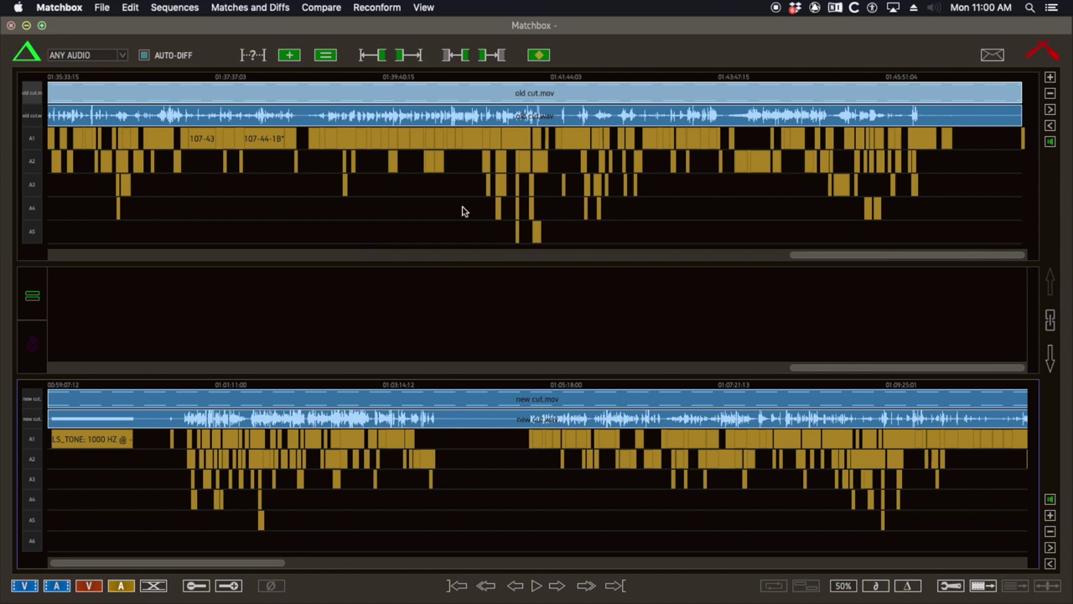
- Match up the audio clips of the old and new sequences and look through the matched ranges
{"action": "left_click", "coordinate": [321, 7]}
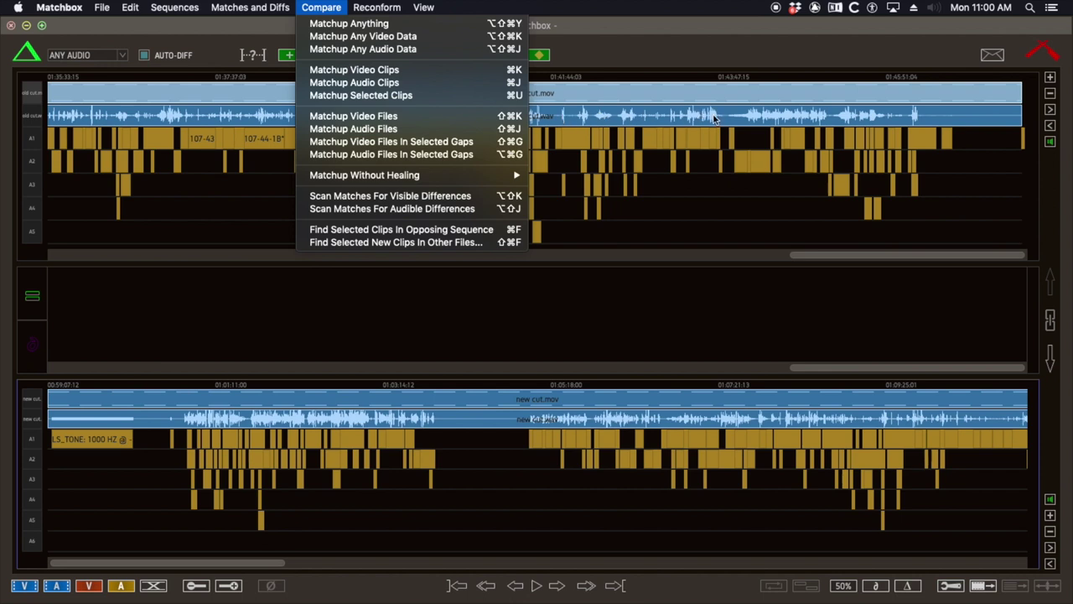
{"action": "left_click", "coordinate": [395, 83]}
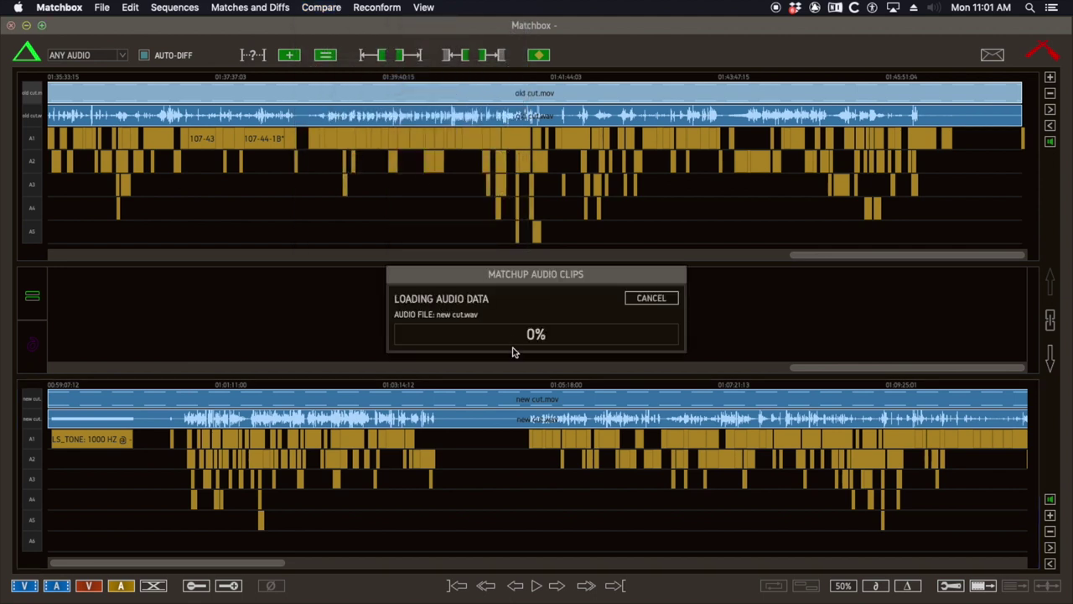
{"action": "mouse_move", "coordinate": [872, 371]}
{"action": "left_mouse_down"}
{"action": "mouse_move", "coordinate": [116, 359]}
{"action": "mouse_move", "coordinate": [379, 372]}
{"action": "left_mouse_up"}
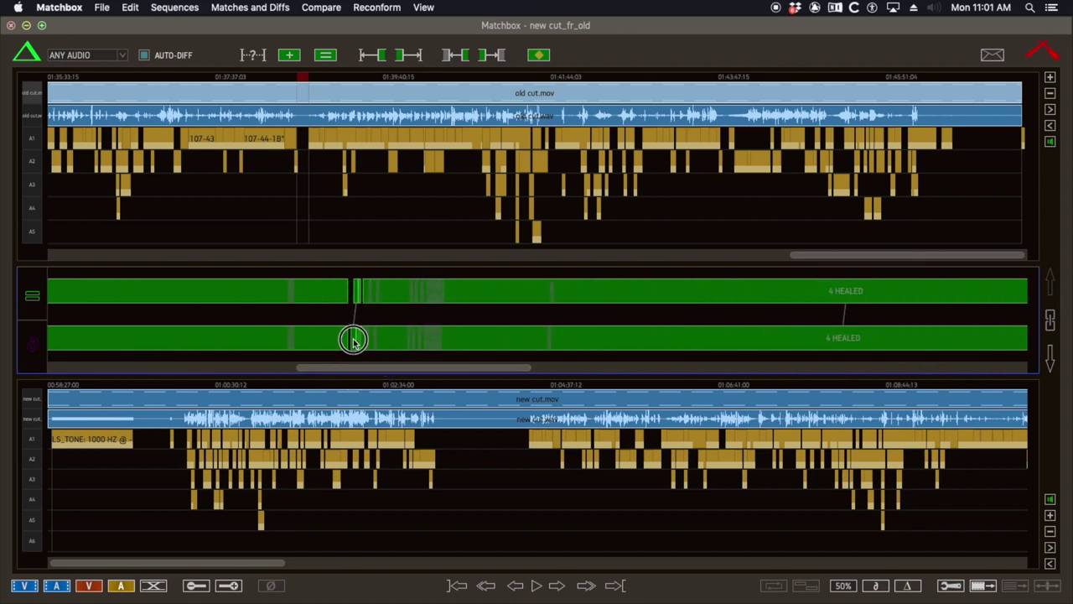
{"action": "left_click", "coordinate": [353, 338]}
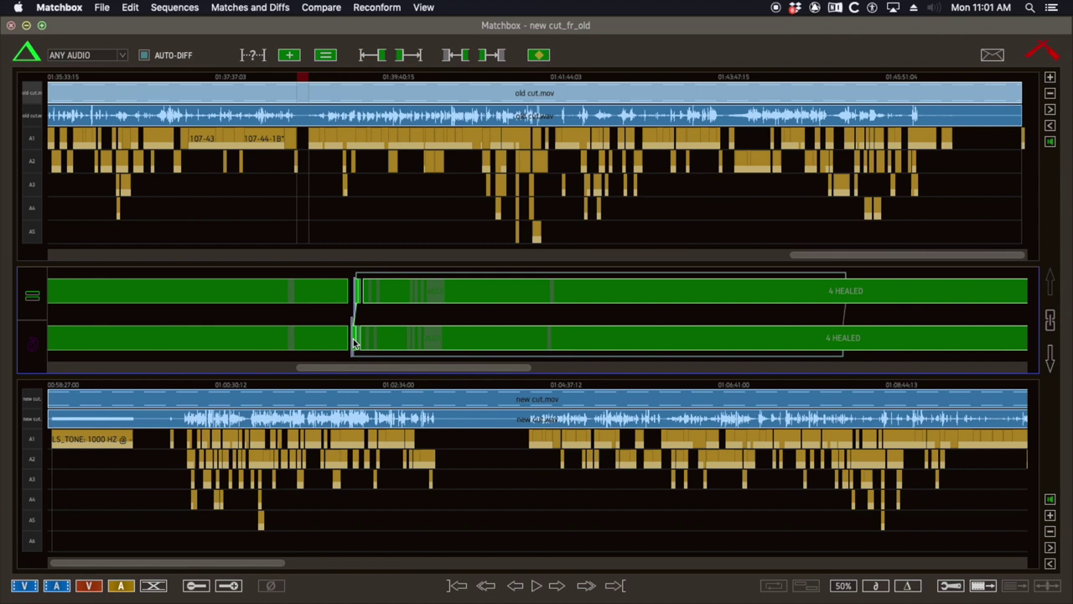
{"action": "mouse_move", "coordinate": [398, 369]}
{"action": "left_mouse_down"}
{"action": "mouse_move", "coordinate": [730, 367]}
{"action": "mouse_move", "coordinate": [709, 374]}
{"action": "left_mouse_up"}
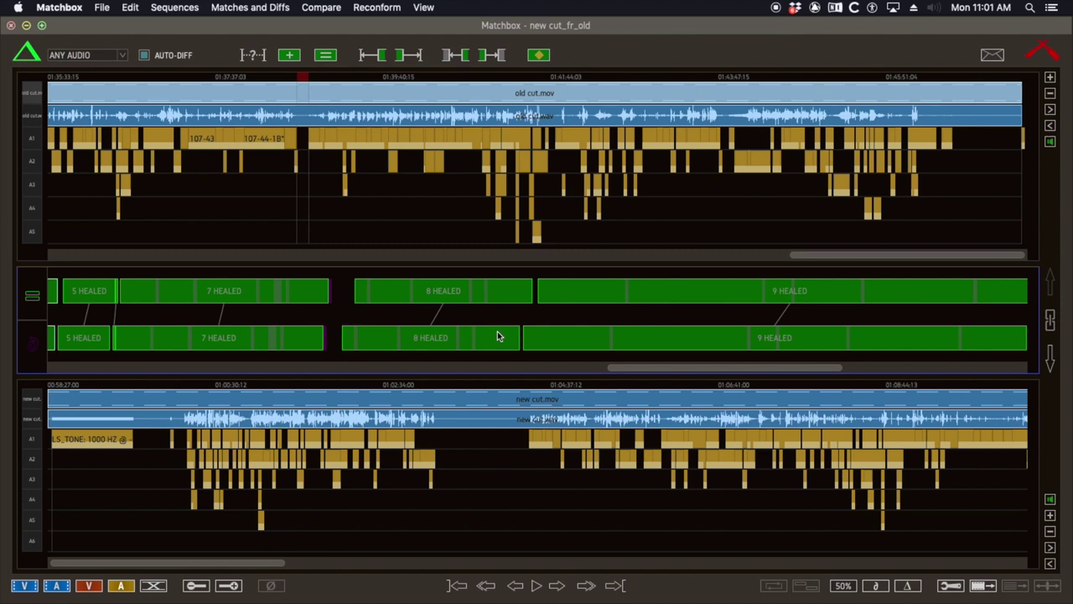
{"action": "mouse_move", "coordinate": [692, 369]}
{"action": "left_mouse_down"}
{"action": "mouse_move", "coordinate": [867, 365]}
{"action": "mouse_move", "coordinate": [609, 377]}
{"action": "left_mouse_up"}
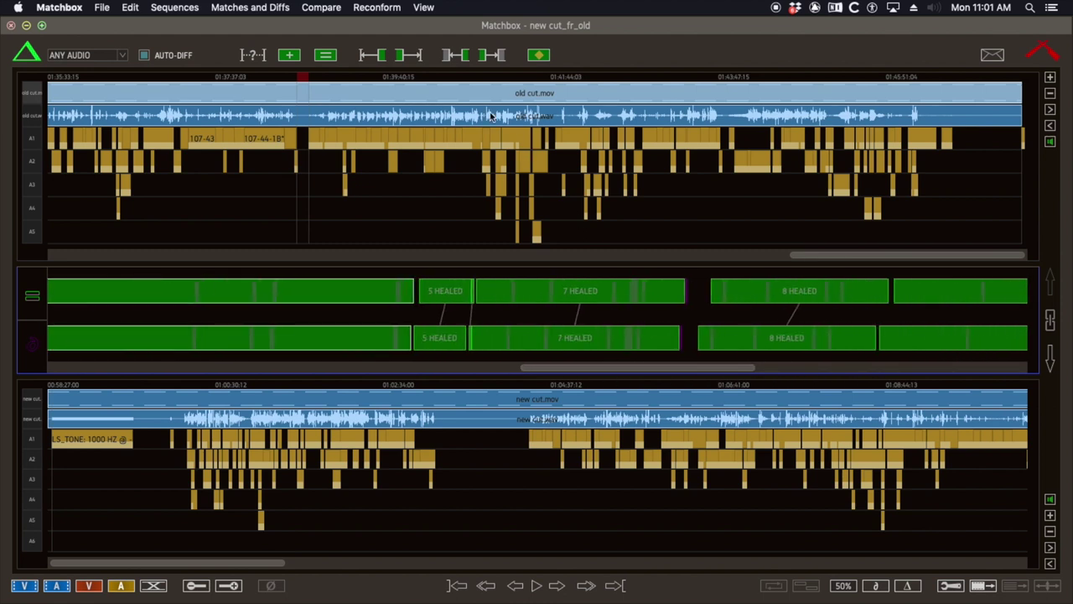
- Show the change summary of the comparison and read its range and audio clip statistics
{"action": "left_click", "coordinate": [424, 8]}
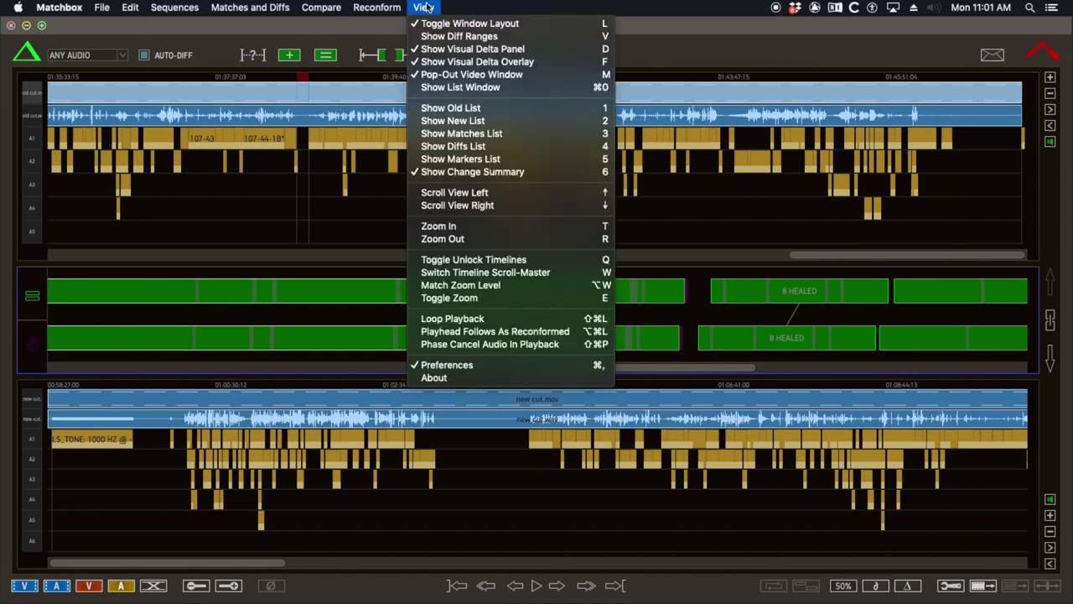
{"action": "left_click", "coordinate": [488, 171]}
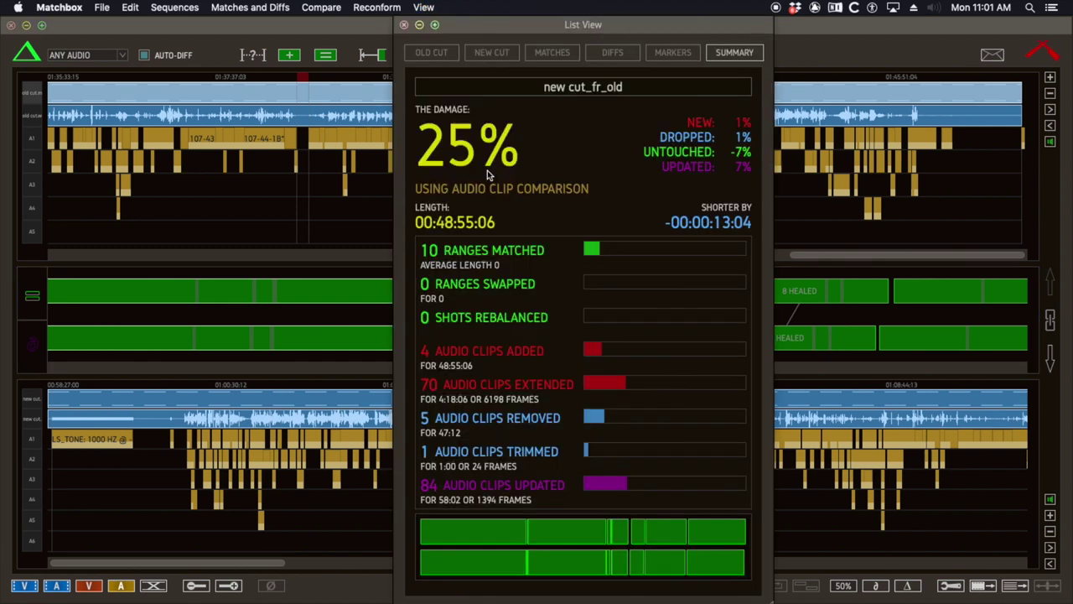
{"action": "left_click_drag", "start_coordinate": [573, 27], "coordinate": [468, 27]}
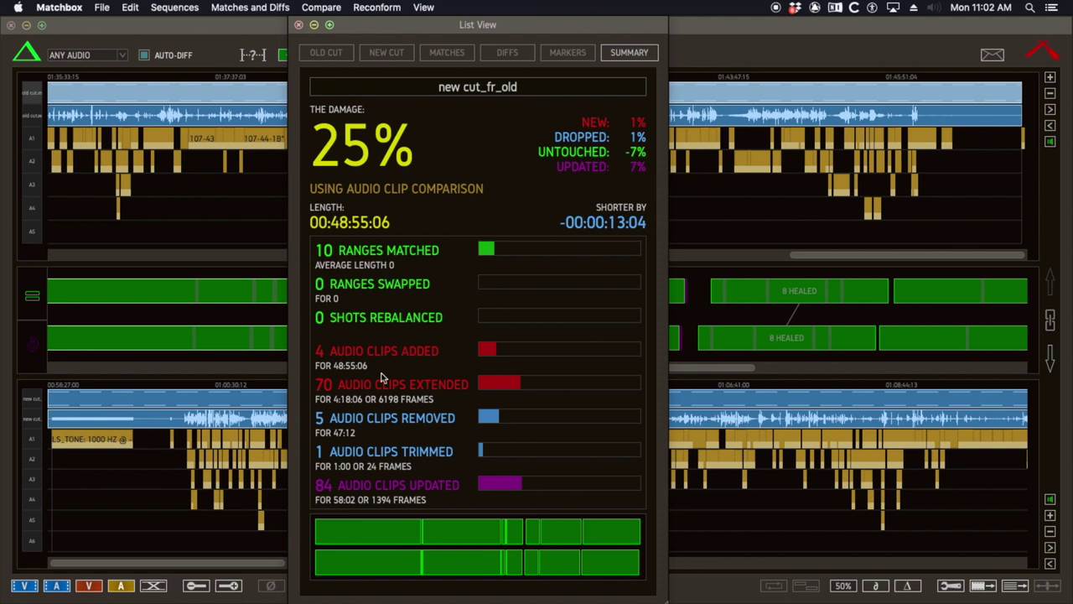
- Review the Matches, Diffs, New Cut and Old Cut lists, return to the summary and close the List View
{"action": "left_click", "coordinate": [450, 56]}
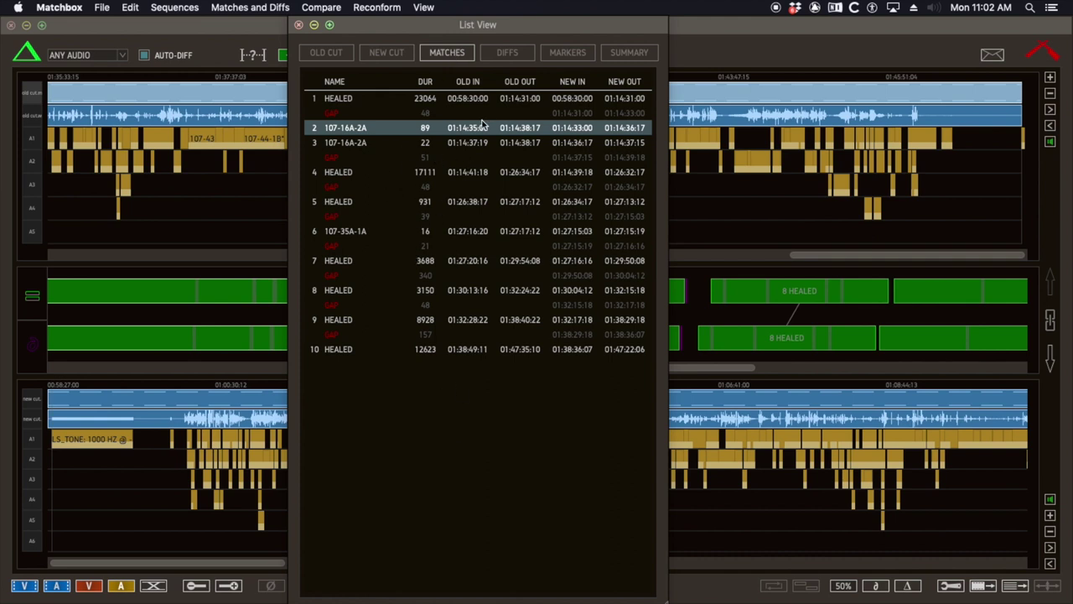
{"action": "left_click", "coordinate": [503, 52]}
{"action": "left_click", "coordinate": [454, 54]}
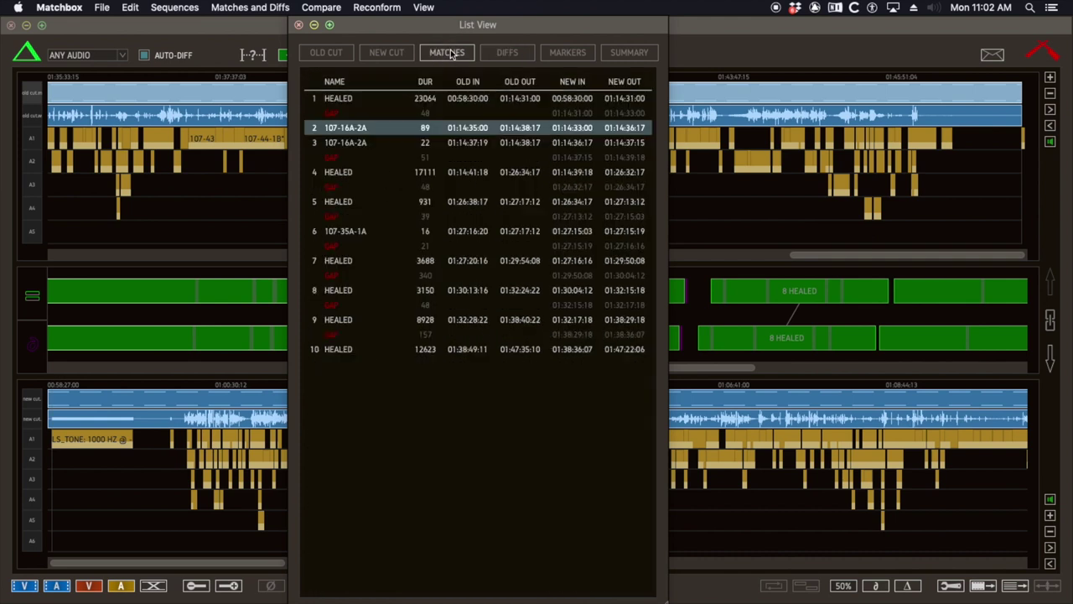
{"action": "left_click", "coordinate": [387, 53]}
{"action": "left_click", "coordinate": [327, 53]}
{"action": "left_click", "coordinate": [387, 54]}
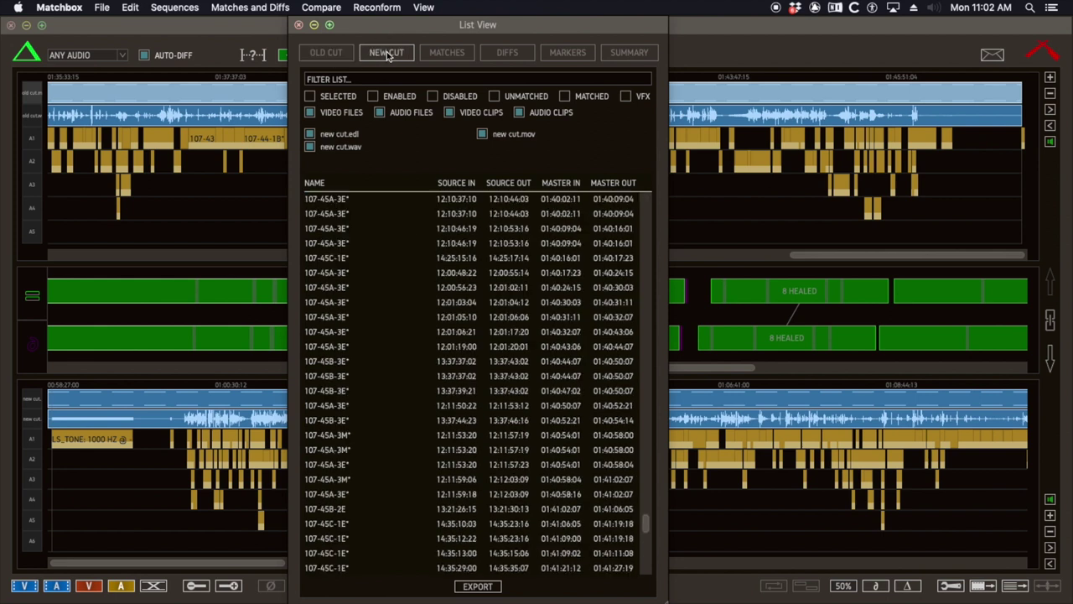
{"action": "left_click", "coordinate": [333, 53]}
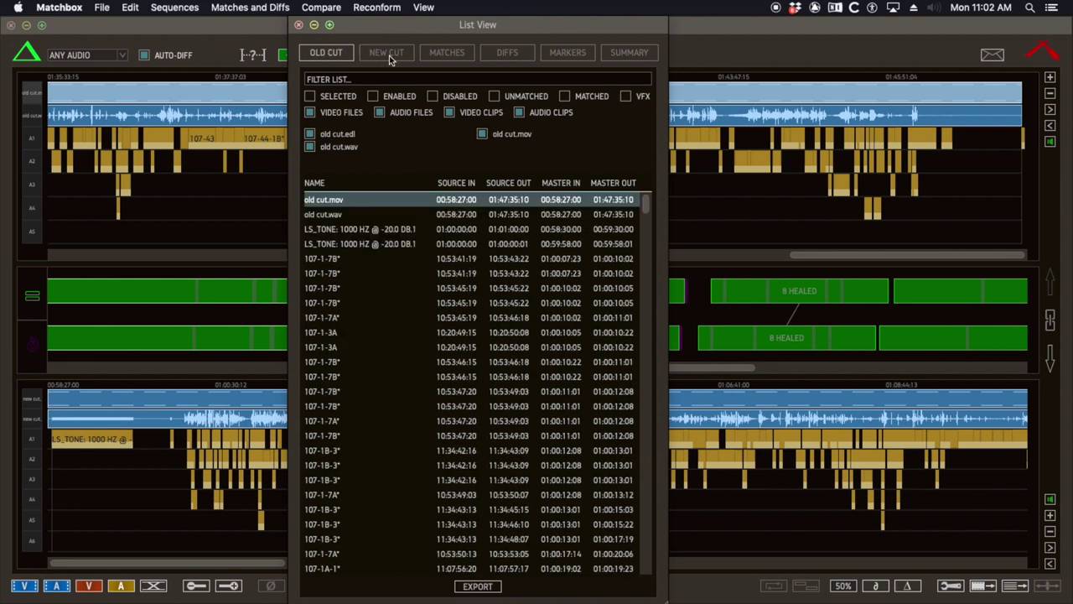
{"action": "left_click", "coordinate": [388, 54]}
{"action": "left_click", "coordinate": [637, 52]}
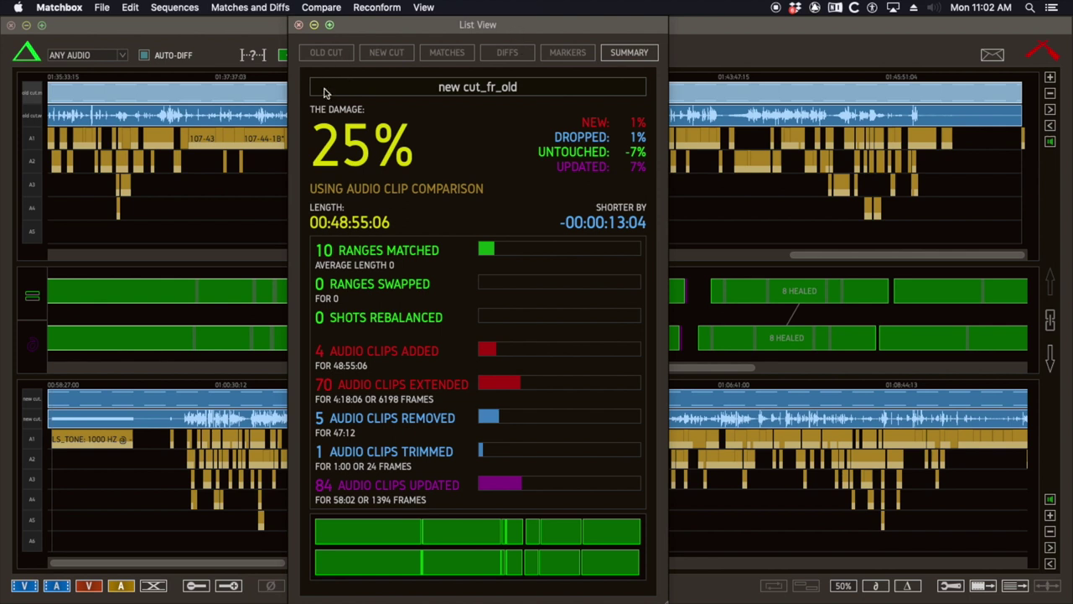
{"action": "left_click", "coordinate": [298, 25]}
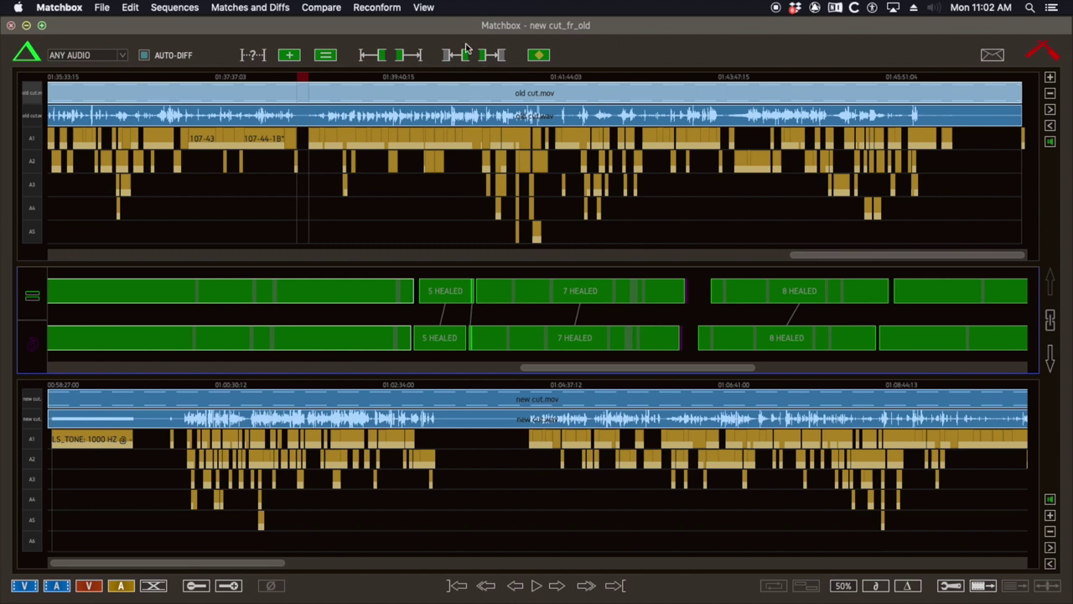
- Match up the video files in the old and new gaps between the 7 Healed and 8 Healed ranges
{"action": "left_click", "coordinate": [381, 8]}
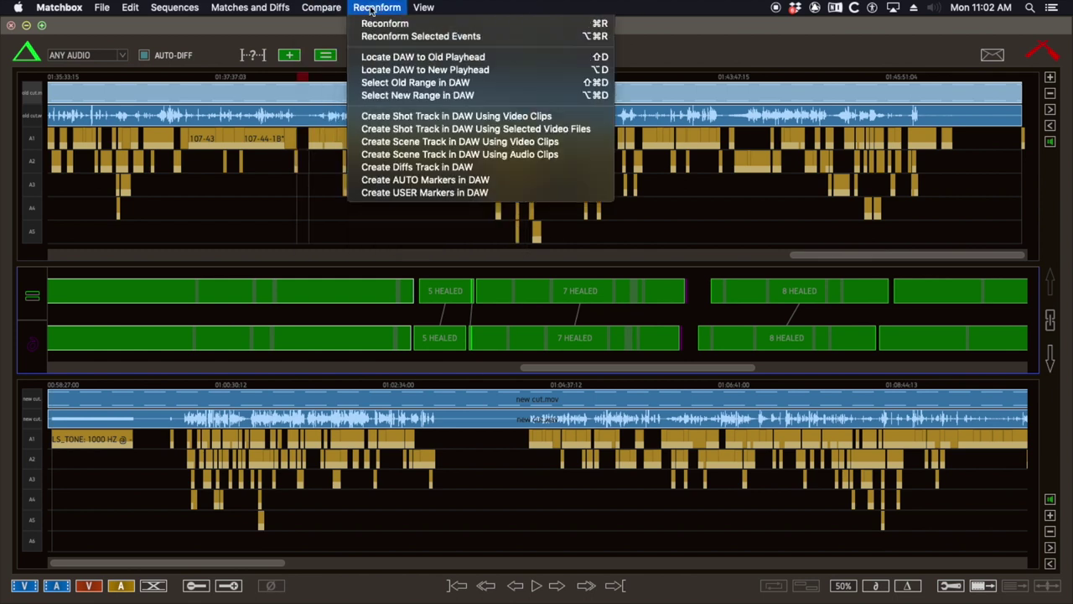
{"action": "left_click", "coordinate": [244, 31]}
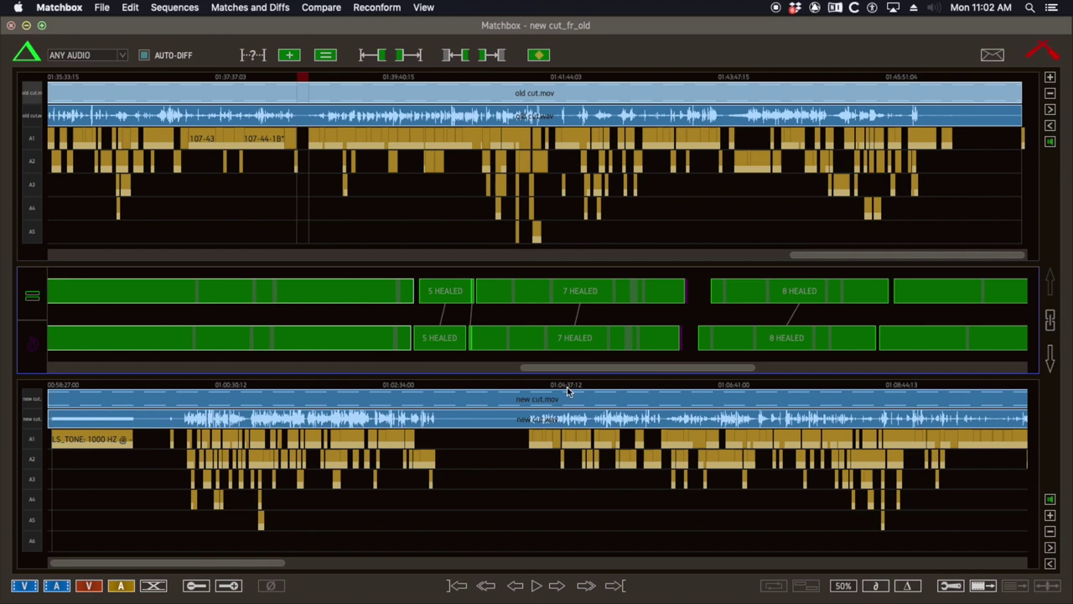
{"action": "left_click", "coordinate": [702, 291]}
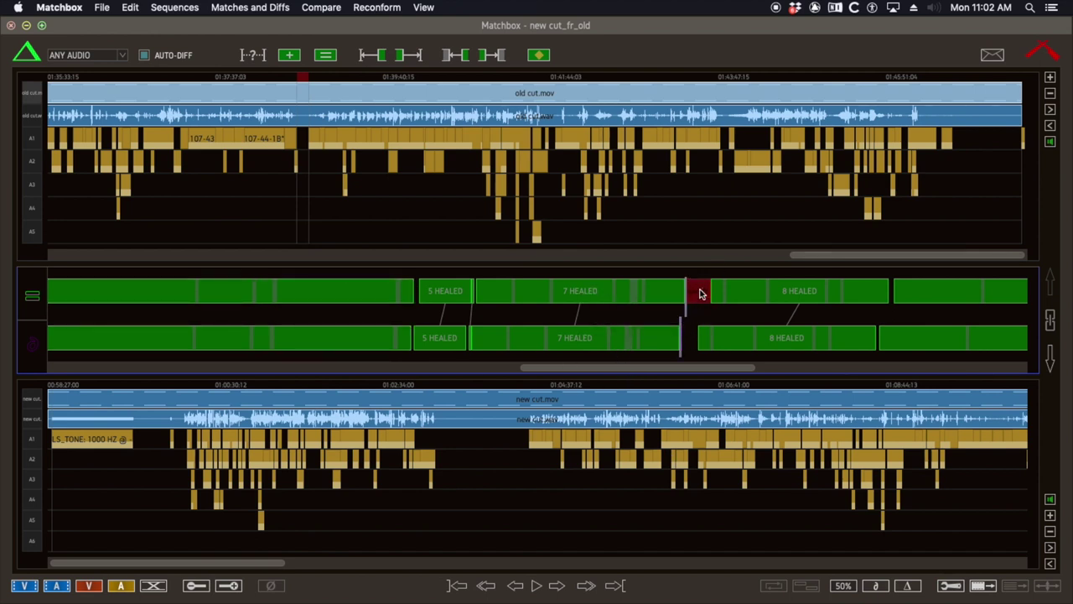
{"action": "left_click", "coordinate": [690, 336]}
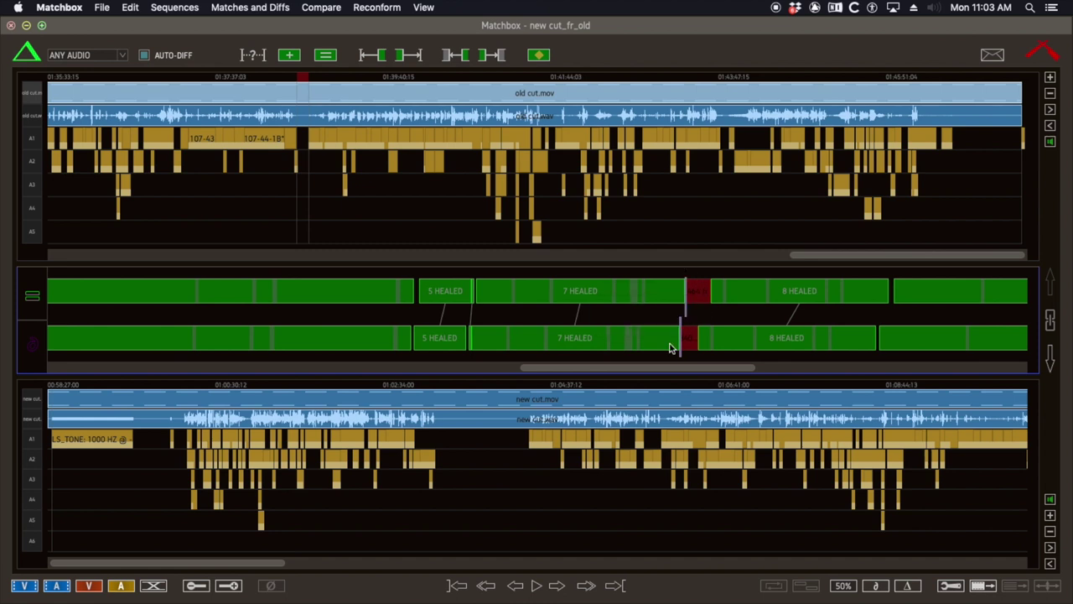
{"action": "left_click", "coordinate": [319, 8]}
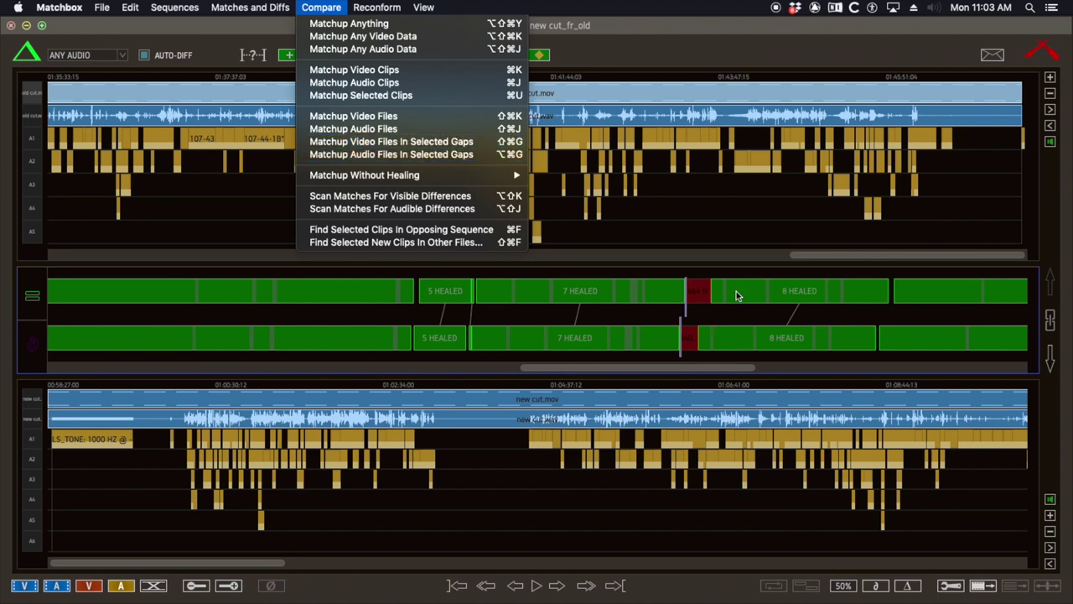
{"action": "left_click", "coordinate": [362, 143]}
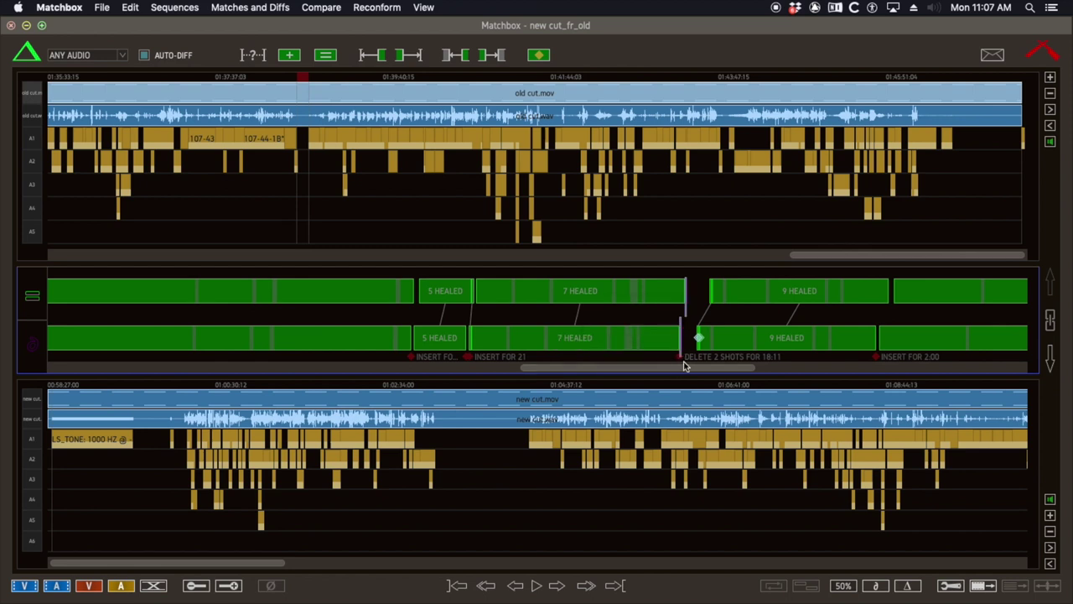
{"action": "mouse_move", "coordinate": [684, 370]}
{"action": "left_mouse_down"}
{"action": "mouse_move", "coordinate": [939, 360]}
{"action": "mouse_move", "coordinate": [685, 385]}
{"action": "mouse_move", "coordinate": [309, 364]}
{"action": "mouse_move", "coordinate": [259, 383]}
{"action": "mouse_move", "coordinate": [978, 359]}
{"action": "mouse_move", "coordinate": [878, 382]}
{"action": "mouse_move", "coordinate": [701, 362]}
{"action": "left_mouse_up"}
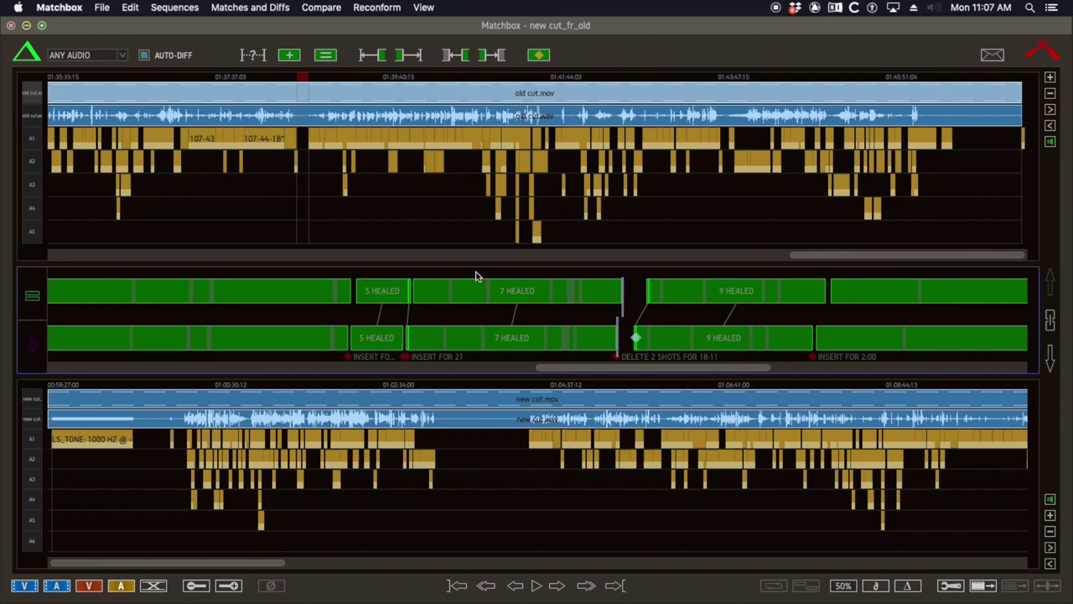
- Switch to Pro Tools to check the old cut and dialogue tracks on the timeline, and return to Matchbox
{"action": "key", "text": "super+Tab"}
{"action": "key", "text": "super+Tab"}
{"action": "key", "text": "super+Tab"}
{"action": "key", "text": "super+Tab"}
{"action": "scroll", "coordinate": [628, 215], "scroll_direction": "right", "scroll_amount": 2}
{"action": "scroll", "coordinate": [628, 216], "scroll_direction": "left", "scroll_amount": 2}
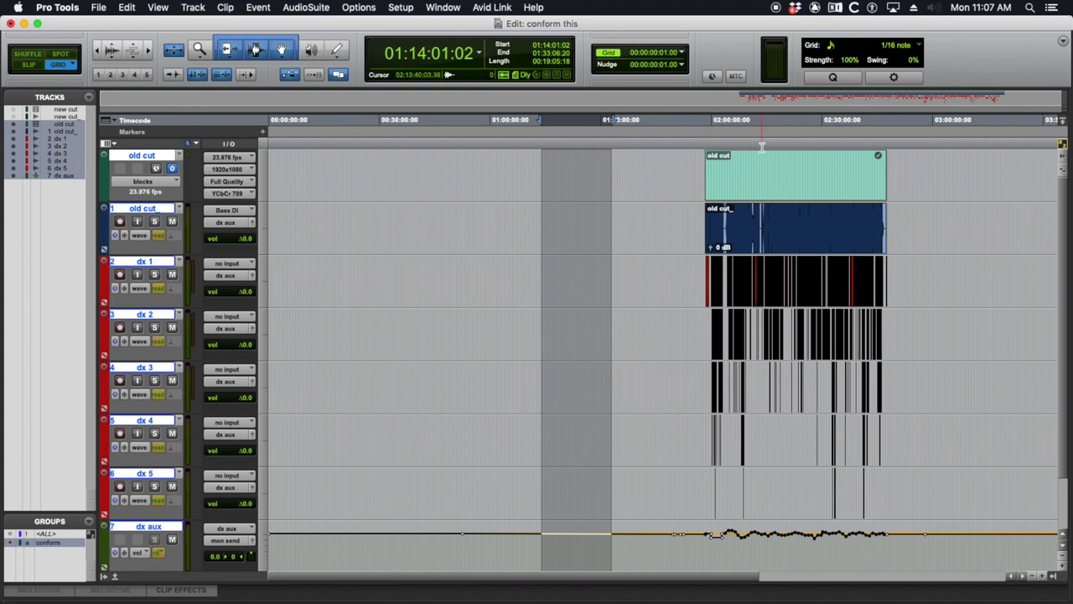
{"action": "key", "text": "super+Tab"}
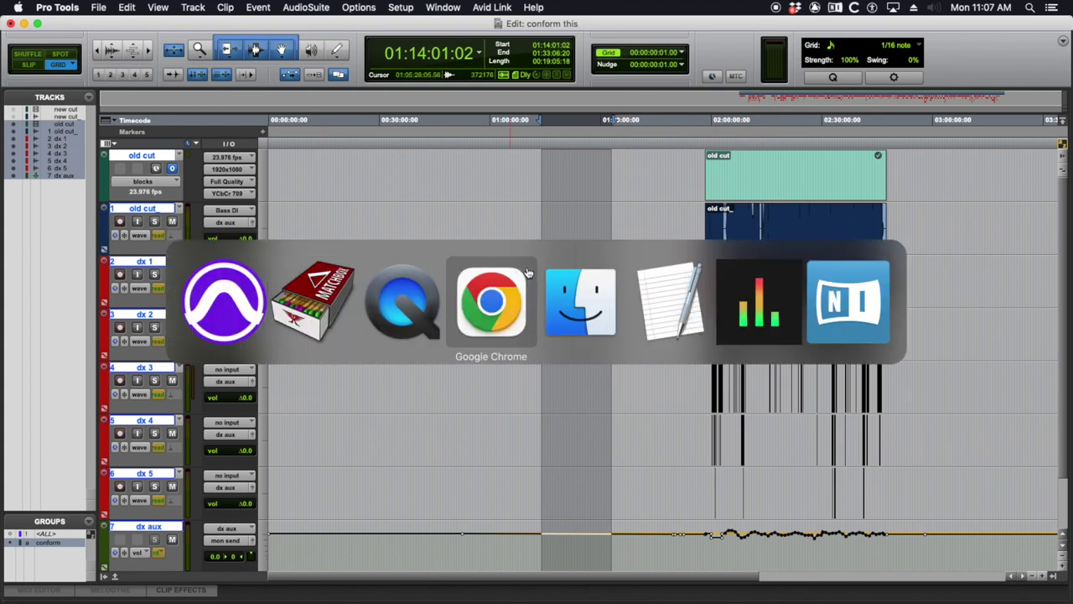
{"action": "left_click", "coordinate": [312, 293]}
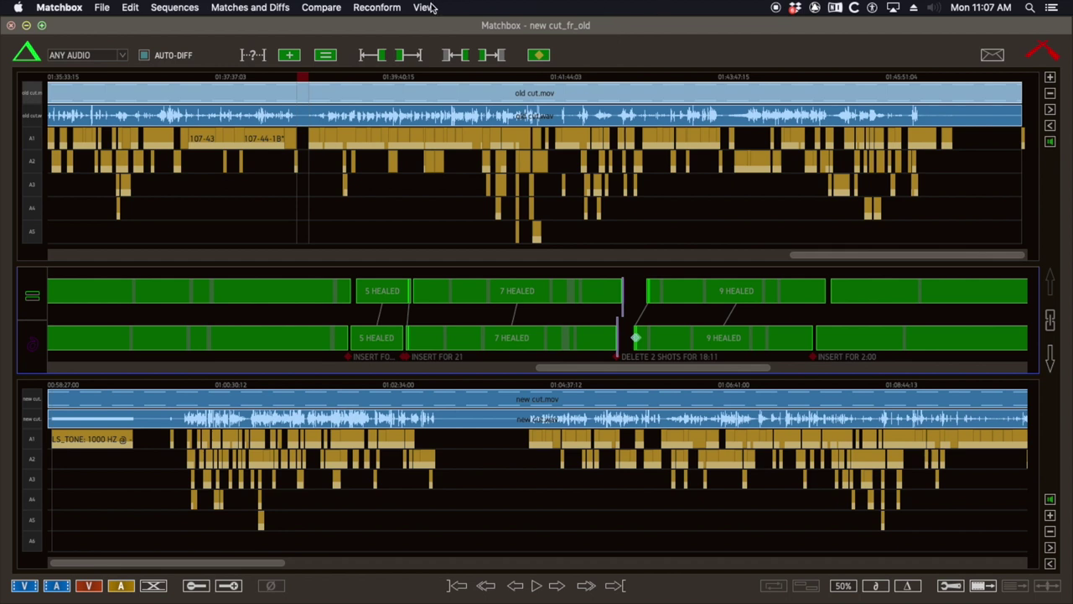
- Run a Pro Tools copy/paste reconform at 23.976 with Reconform Clips, Drop Cut Markers and Clean Auto Gaps enabled and a 01:00:00:00 copy offset
{"action": "left_click", "coordinate": [376, 7]}
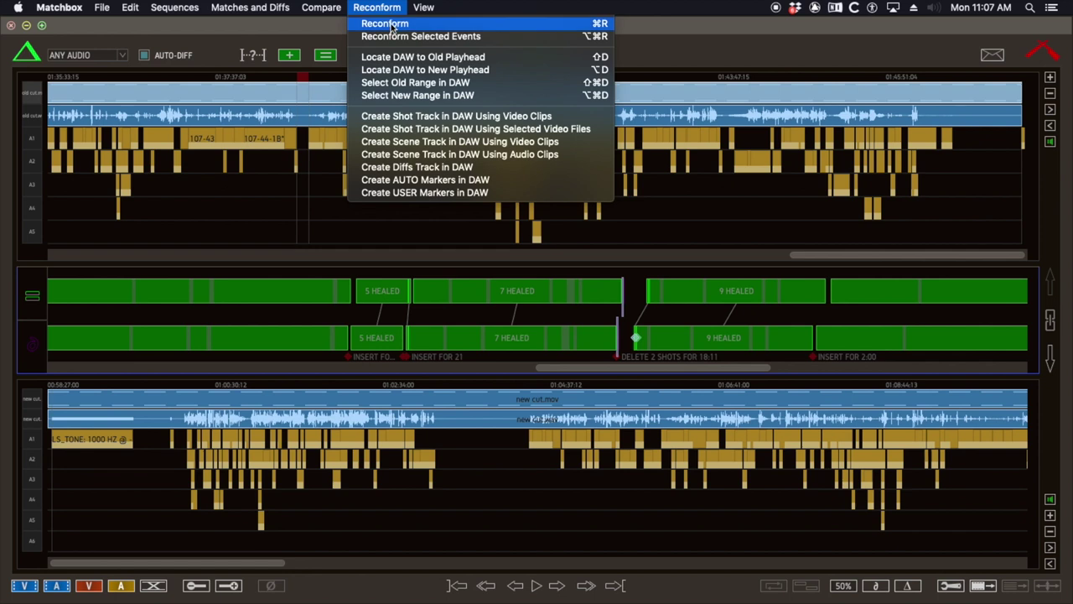
{"action": "left_click", "coordinate": [391, 27]}
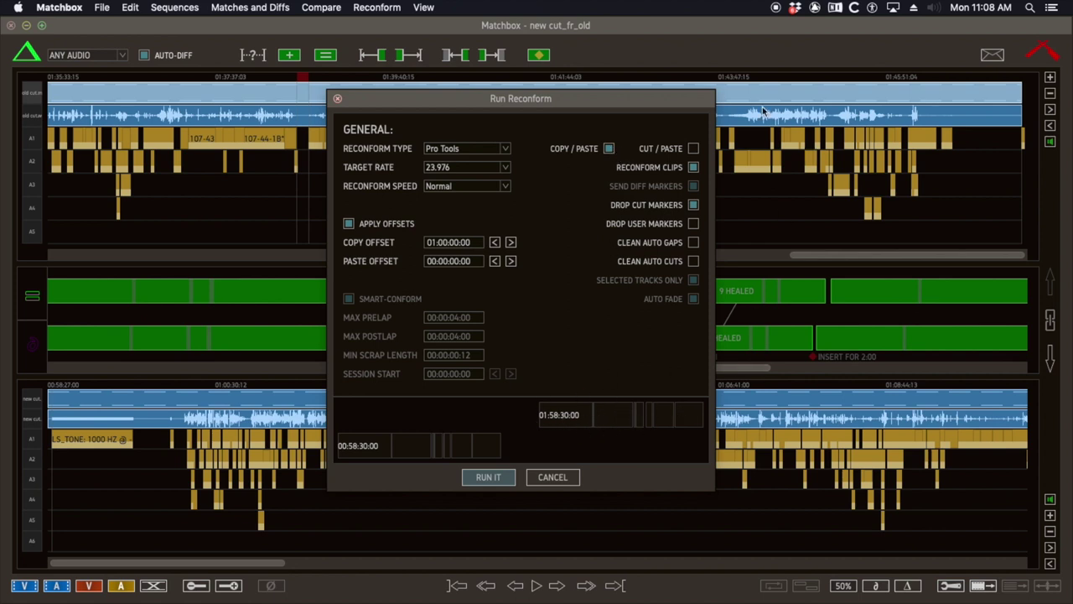
{"action": "left_click", "coordinate": [693, 167]}
{"action": "left_click", "coordinate": [693, 206]}
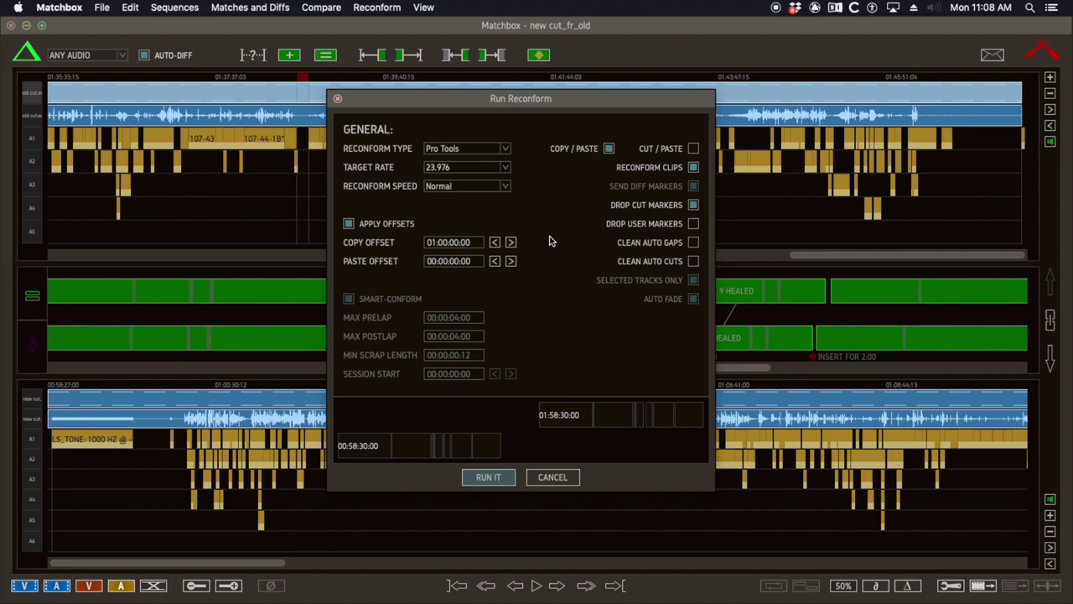
{"action": "left_click", "coordinate": [694, 243]}
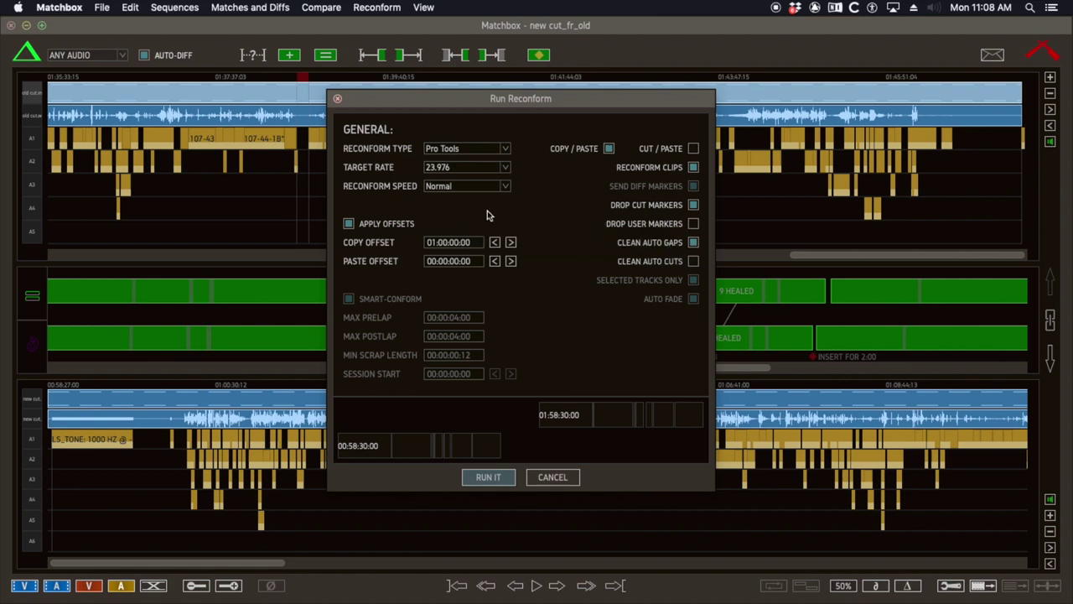
{"action": "left_click", "coordinate": [495, 480]}
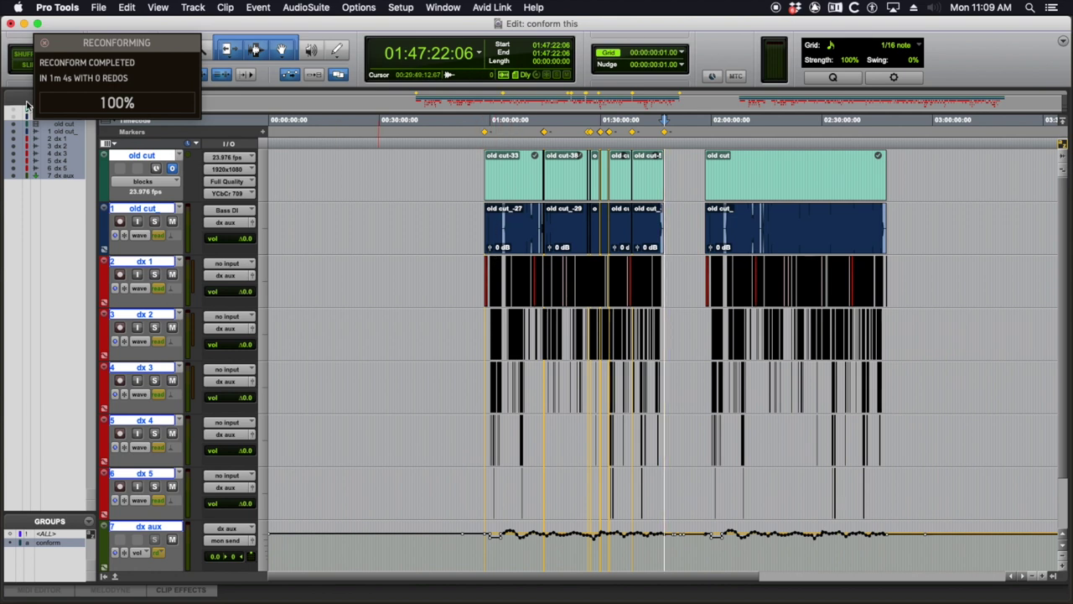
- Dismiss the Reconforming window, return to Pro Tools and show the hidden new cut video and new cut_ audio tracks
{"action": "left_click", "coordinate": [527, 220]}
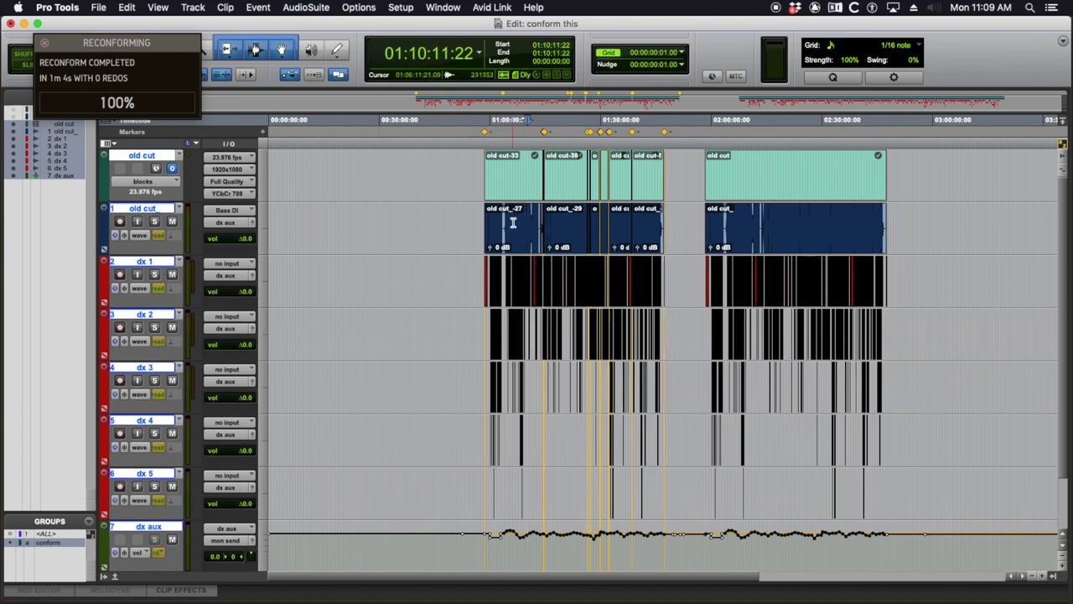
{"action": "key", "text": "t"}
{"action": "key", "text": "t"}
{"action": "left_click", "coordinate": [44, 43]}
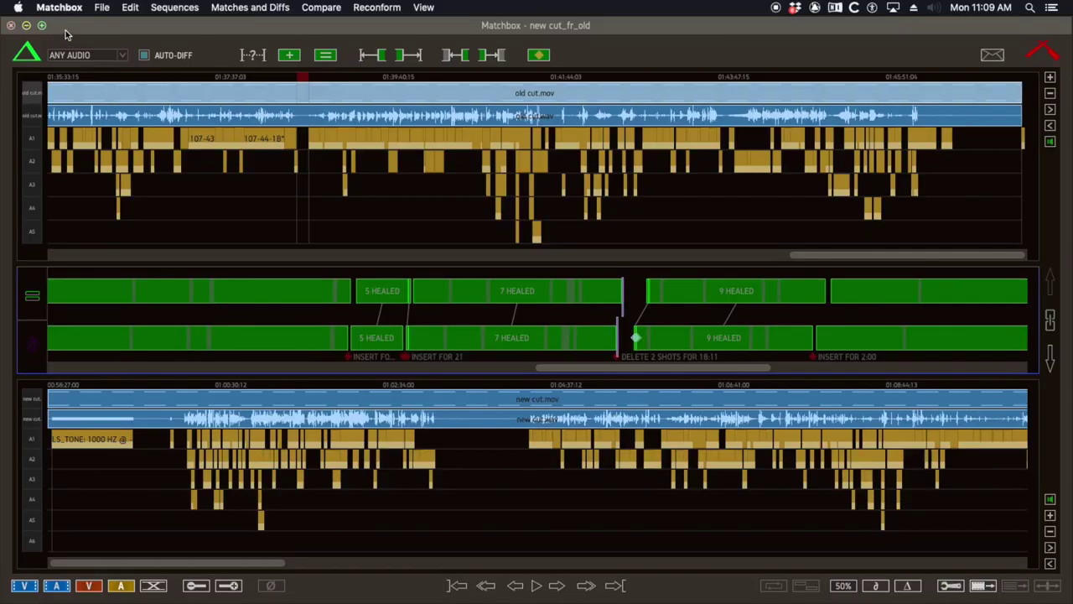
{"action": "key", "text": "super+Tab"}
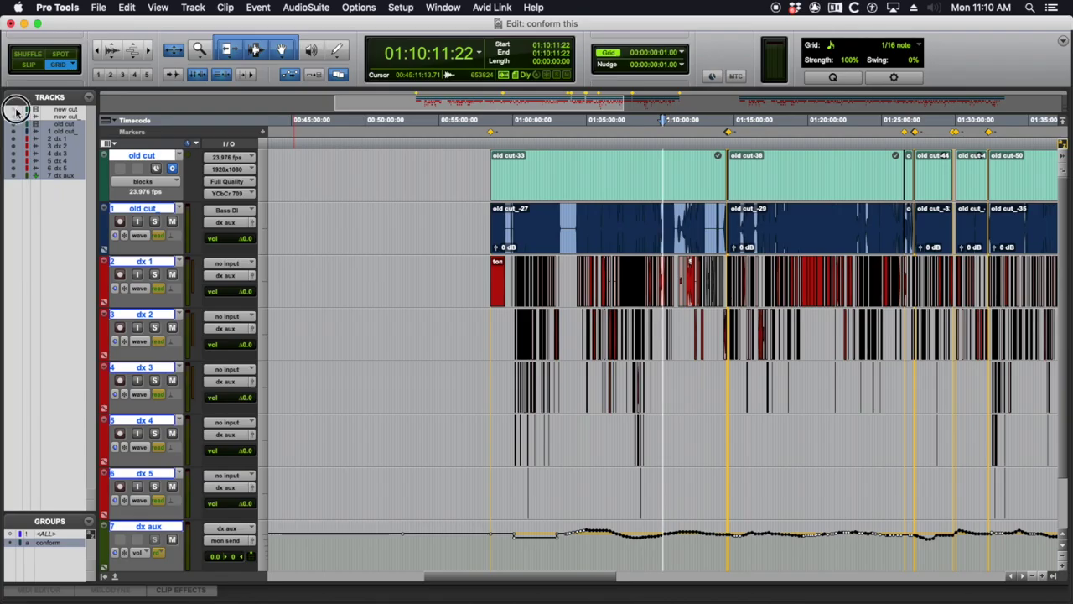
{"action": "left_click_drag", "start_coordinate": [14, 110], "coordinate": [14, 118]}
- Examine the old cut gap following 01:14:37:15 against the new cut_ audio
{"action": "left_click", "coordinate": [725, 217]}
{"action": "key", "text": "t"}
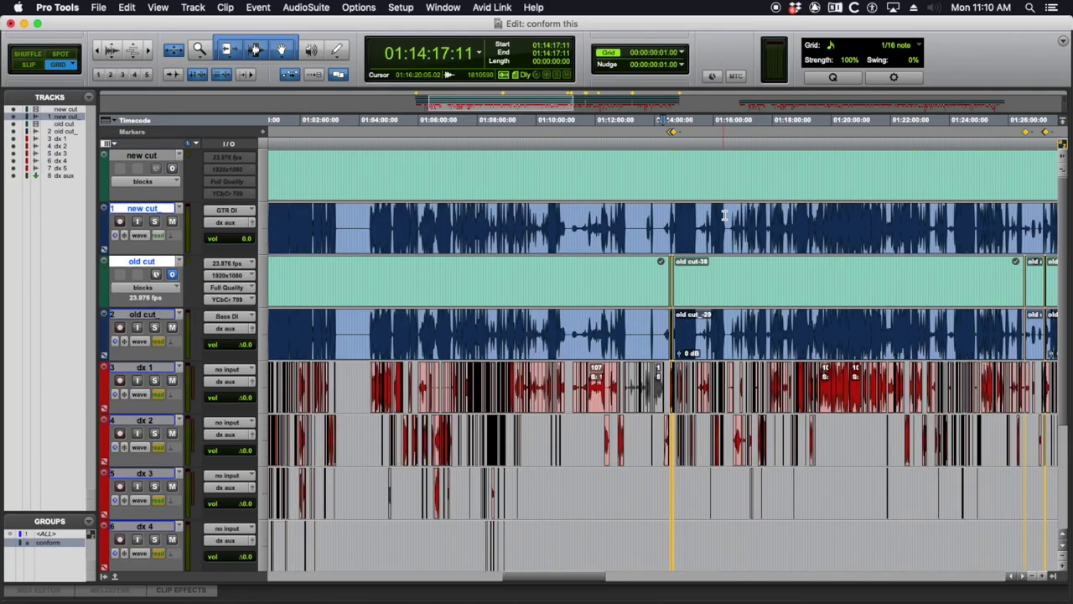
{"action": "key", "text": "t"}
{"action": "key", "text": "t"}
{"action": "key", "text": "t"}
{"action": "key", "text": "t"}
{"action": "left_click", "coordinate": [657, 215]}
{"action": "left_click", "coordinate": [654, 216]}
{"action": "key", "text": "t"}
{"action": "key", "text": "t"}
{"action": "key", "text": "t"}
{"action": "left_click_drag", "start_coordinate": [589, 218], "coordinate": [644, 218]}
{"action": "left_click", "coordinate": [629, 216]}
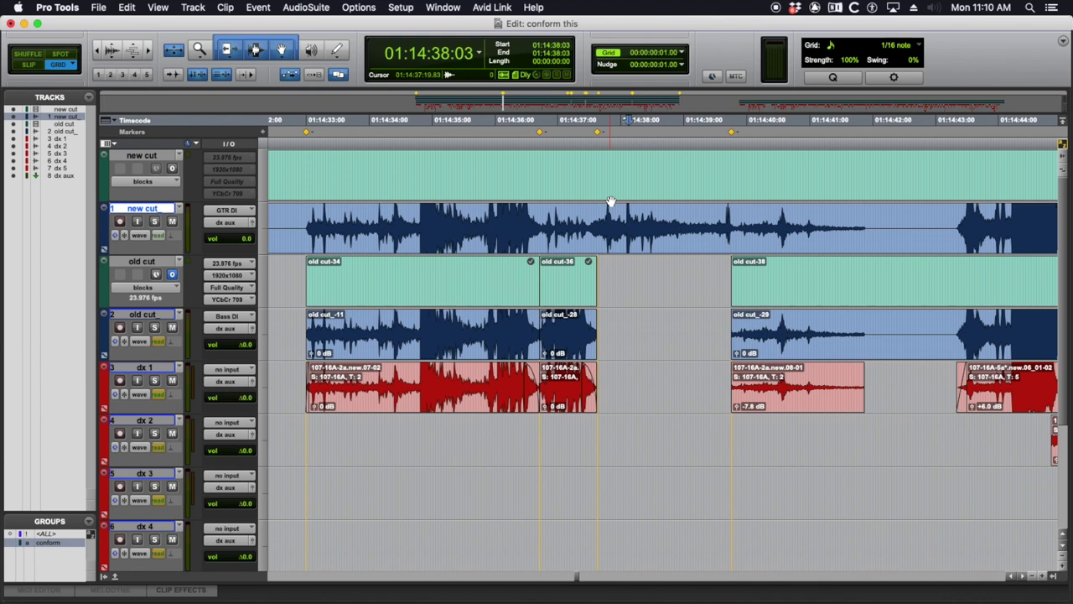
- Try to extend the grouped old cut, old cut_ and dx 1 clips across the gap after 01:14:37:15
{"action": "left_click_drag", "start_coordinate": [593, 334], "coordinate": [726, 329]}
{"action": "left_click", "coordinate": [657, 325]}
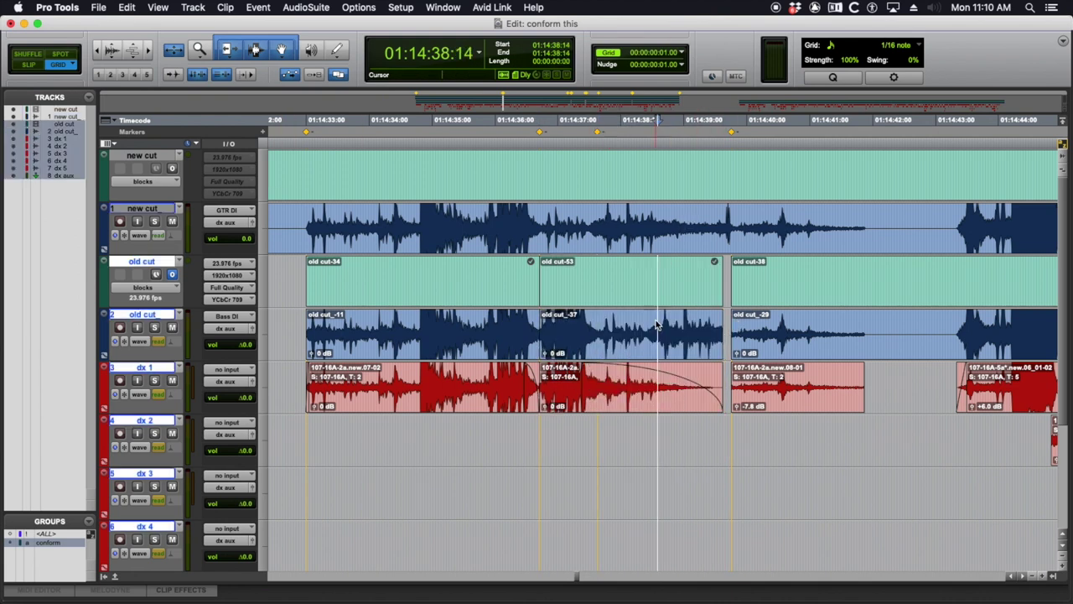
{"action": "key", "text": "super+z"}
- With the conform group suspended, extend the old cut_ audio alone to fill the gap after 01:14:37:15
{"action": "left_click", "coordinate": [663, 323]}
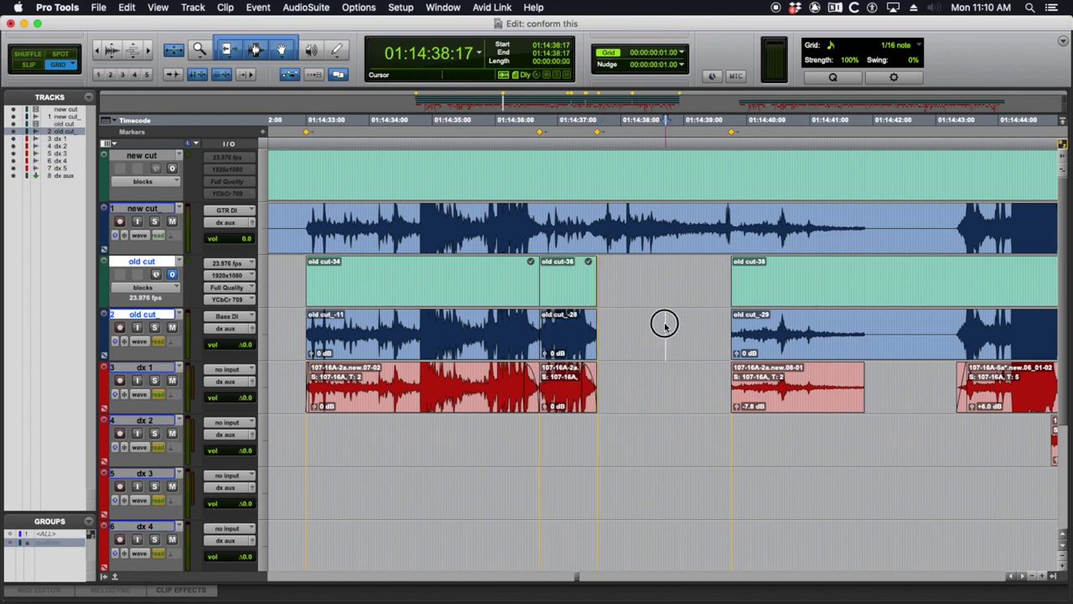
{"action": "mouse_move", "coordinate": [596, 328]}
{"action": "left_mouse_down"}
{"action": "mouse_move", "coordinate": [705, 329]}
{"action": "mouse_move", "coordinate": [591, 326]}
{"action": "mouse_move", "coordinate": [668, 327]}
{"action": "mouse_move", "coordinate": [608, 327]}
{"action": "left_mouse_up"}
{"action": "left_click", "coordinate": [626, 324]}
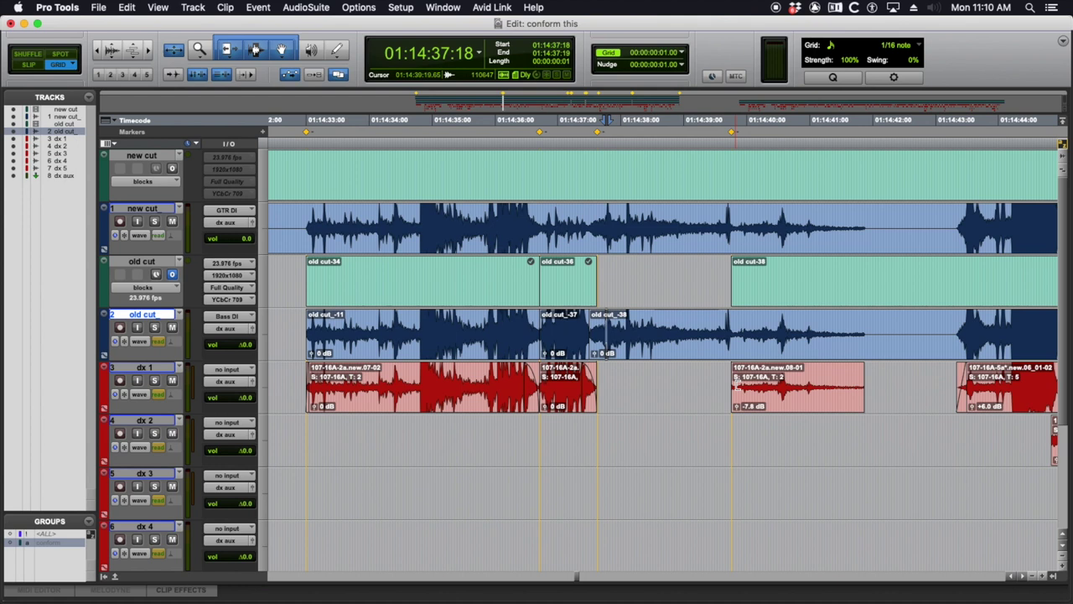
- Try extending the 107-16A-2a clips on dx 1 into the gap after 01:14:37:15, and undo the extension
{"action": "left_click_drag", "start_coordinate": [733, 392], "coordinate": [616, 386]}
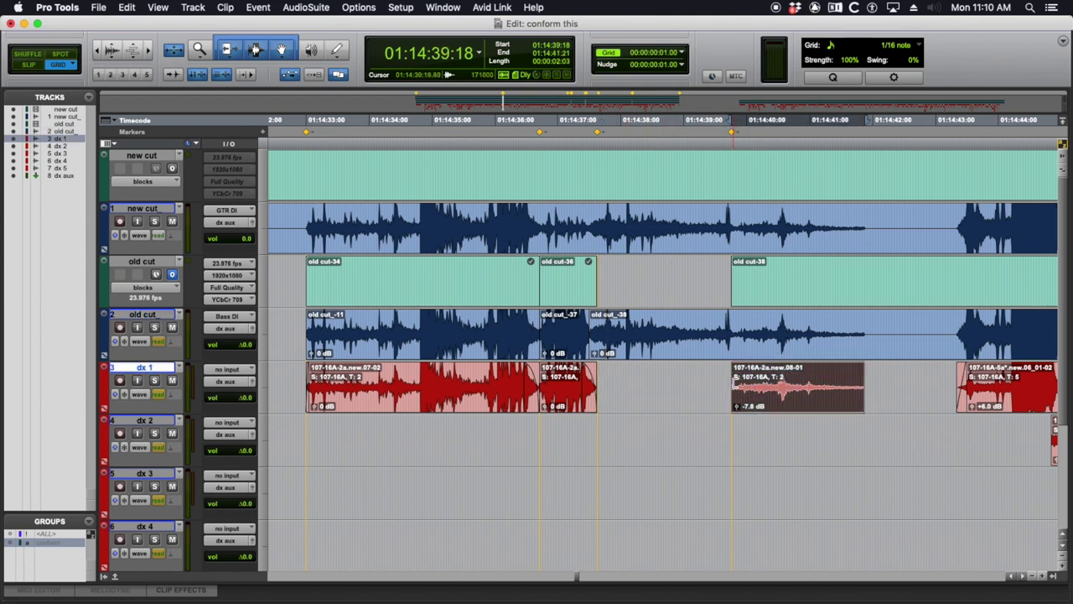
{"action": "left_click", "coordinate": [681, 384]}
{"action": "left_click_drag", "start_coordinate": [592, 401], "coordinate": [682, 397]}
{"action": "left_click", "coordinate": [596, 377]}
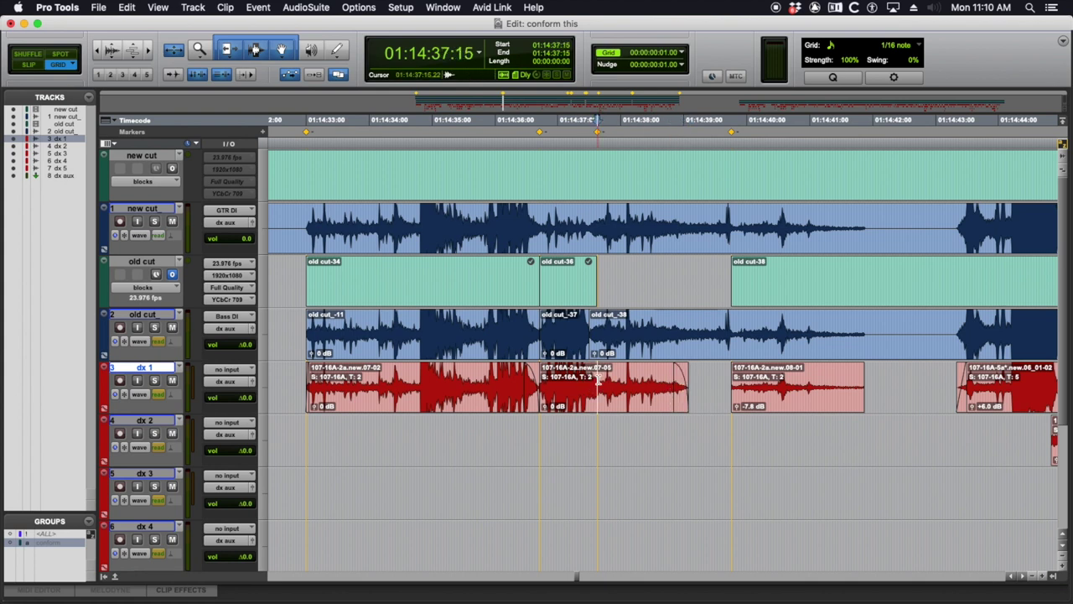
{"action": "key", "text": "super+z"}
- Name the existing marker at 01:14:37:15 "investigate"
{"action": "left_click_drag", "start_coordinate": [609, 325], "coordinate": [616, 326]}
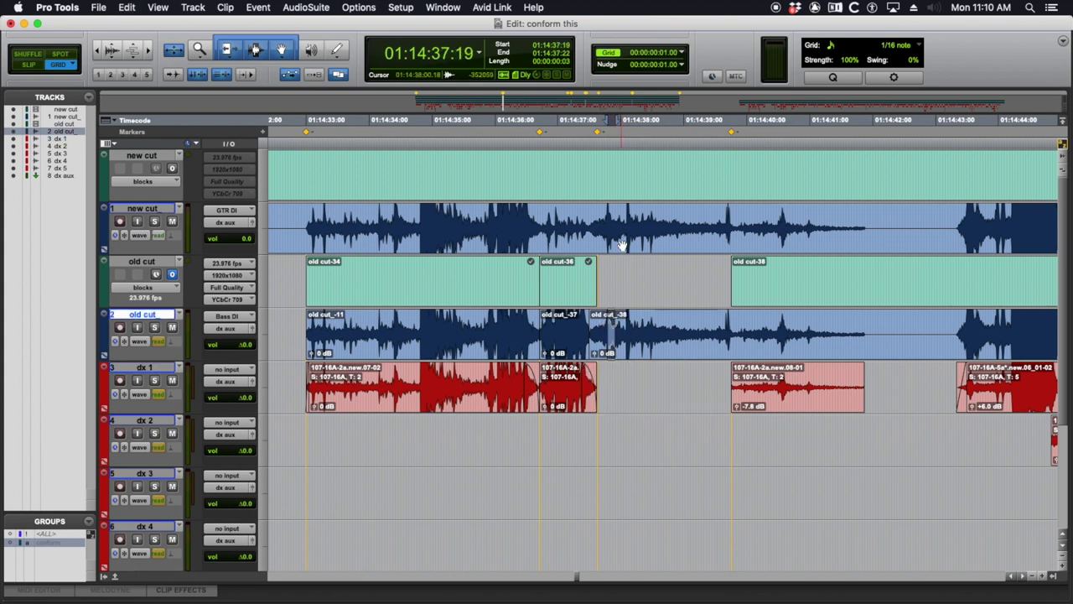
{"action": "left_click", "coordinate": [604, 220]}
{"action": "key", "text": "r"}
{"action": "scroll", "coordinate": [629, 224], "scroll_direction": "left", "scroll_amount": 4}
{"action": "scroll", "coordinate": [629, 224], "scroll_direction": "right", "scroll_amount": 10}
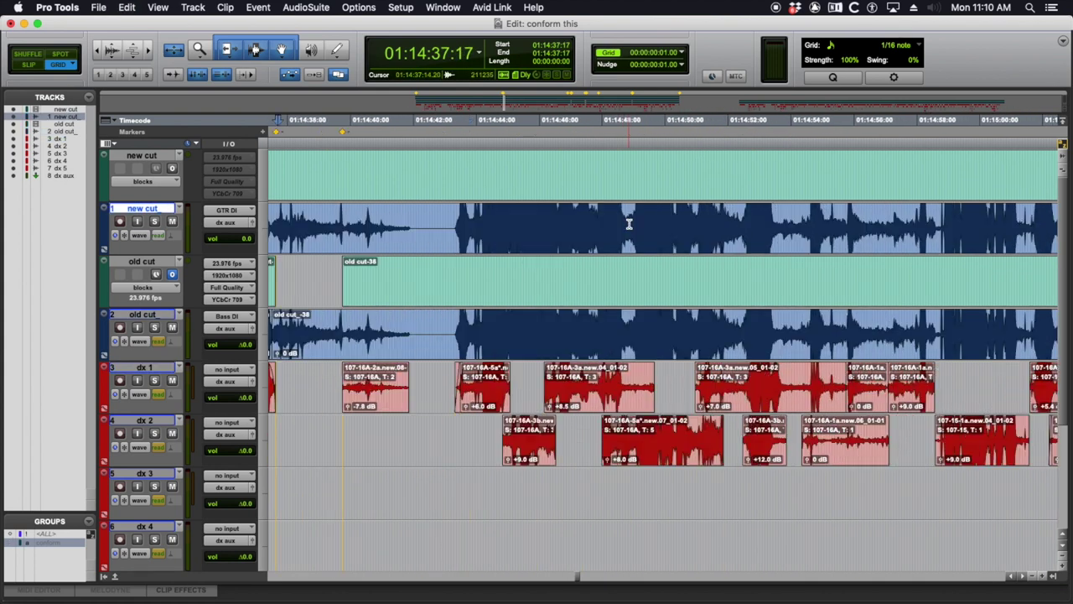
{"action": "scroll", "coordinate": [629, 224], "scroll_direction": "left", "scroll_amount": 4}
{"action": "left_click", "coordinate": [436, 133]}
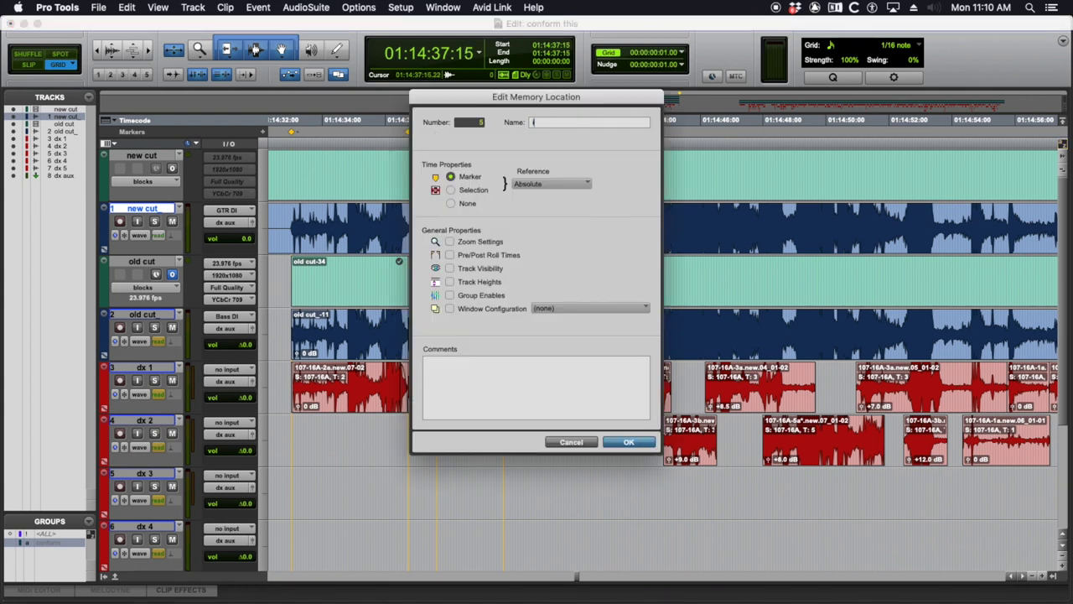
{"action": "type", "text": "investigate"}
{"action": "key", "text": "Return"}
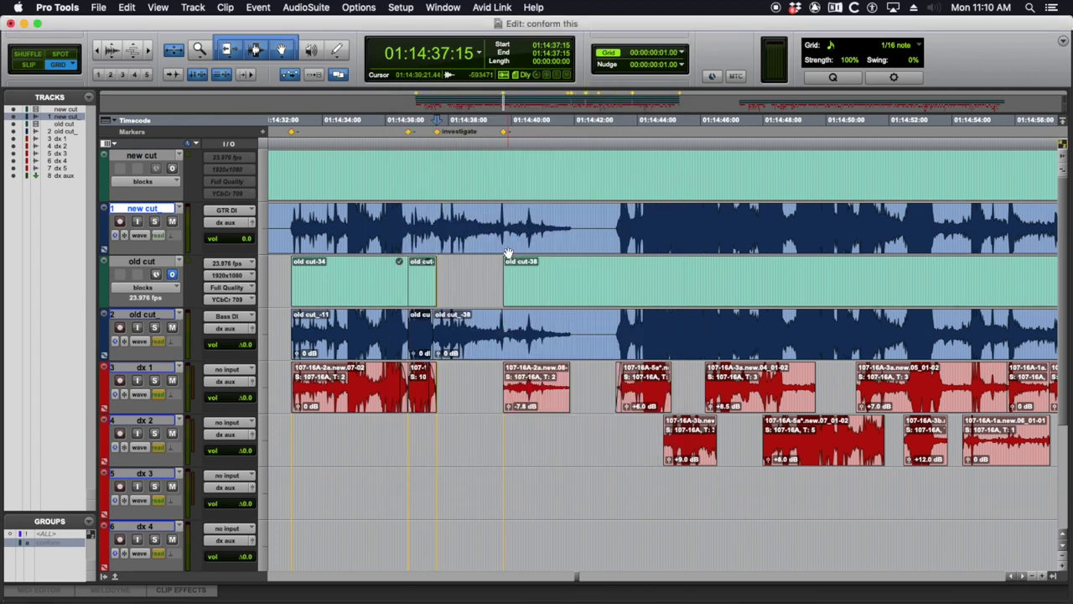
- Check the clips following the "investigate" marker against the new cut and review the wider reconformed timeline
{"action": "scroll", "coordinate": [508, 254], "scroll_direction": "right", "scroll_amount": 12}
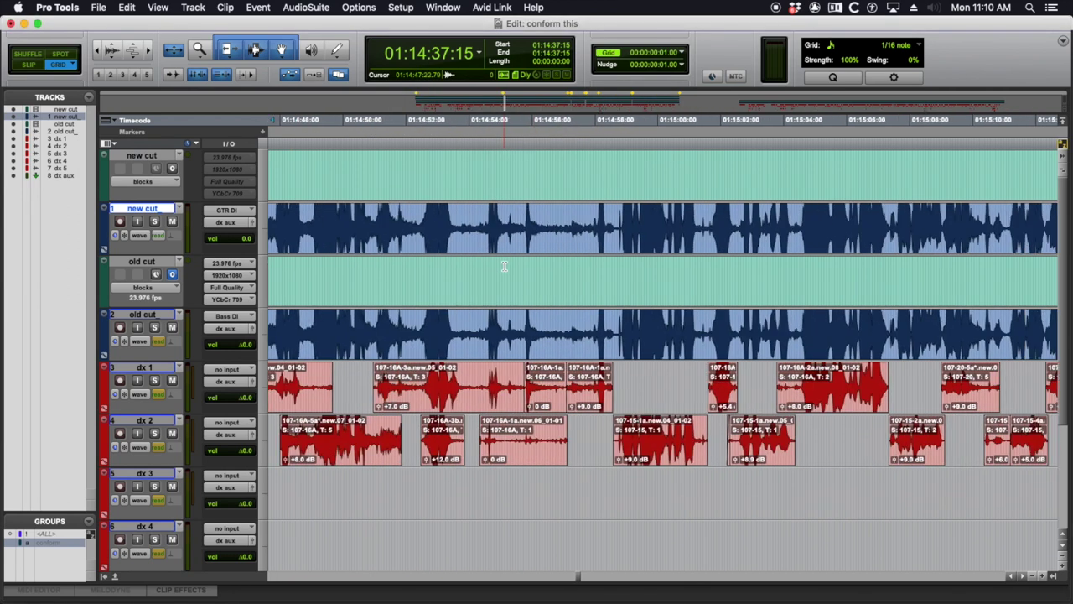
{"action": "left_click", "coordinate": [577, 277]}
{"action": "key", "text": "super+bracketleft"}
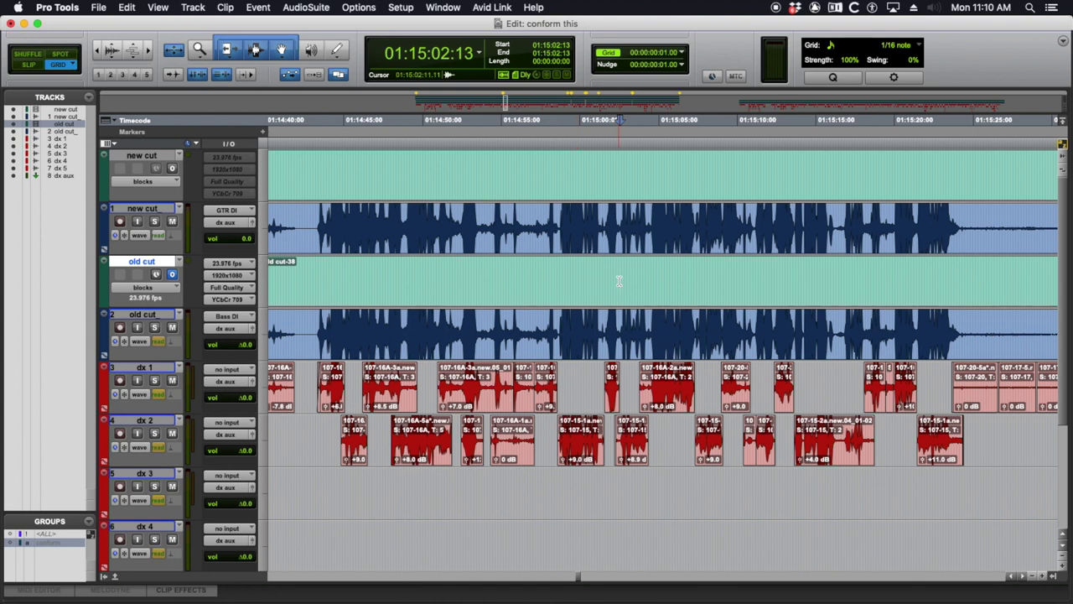
{"action": "key", "text": "super+bracketleft"}
{"action": "key", "text": "super+bracketleft"}
{"action": "key", "text": "super+bracketleft"}
{"action": "key", "text": "super+bracketleft"}
{"action": "key", "text": "super+bracketleft"}
{"action": "key", "text": "super+bracketleft"}
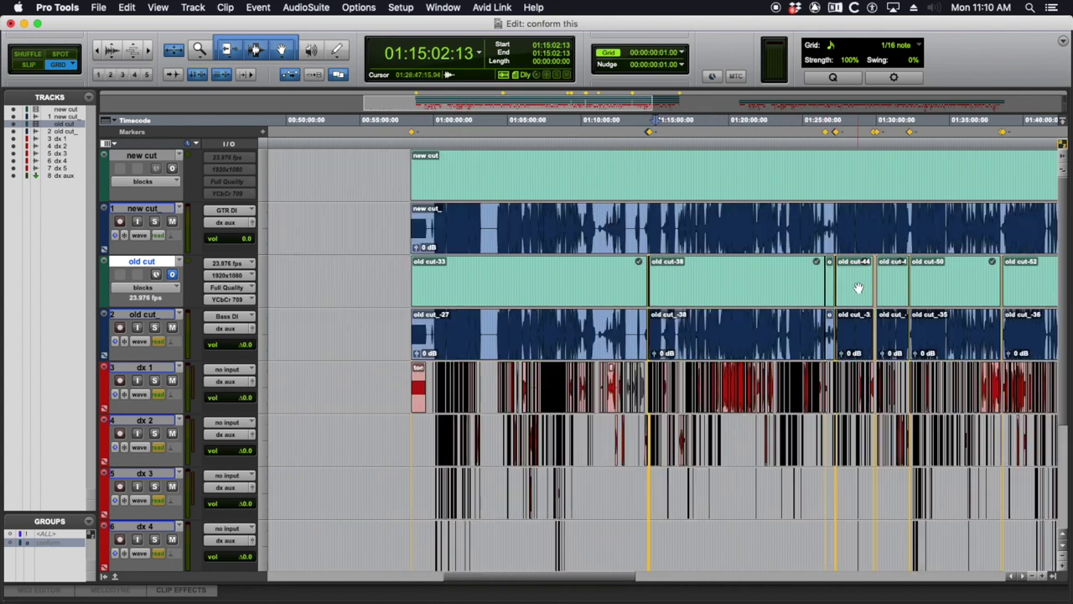
- Examine the old cut gaps around 01:26:33 and 01:27:14 against the new cut_ audio
{"action": "left_click", "coordinate": [850, 228]}
{"action": "key", "text": "super+bracketright"}
{"action": "key", "text": "super+bracketright"}
{"action": "key", "text": "super+bracketright"}
{"action": "key", "text": "super+bracketright"}
{"action": "key", "text": "super+bracketright"}
{"action": "key", "text": "super+bracketright"}
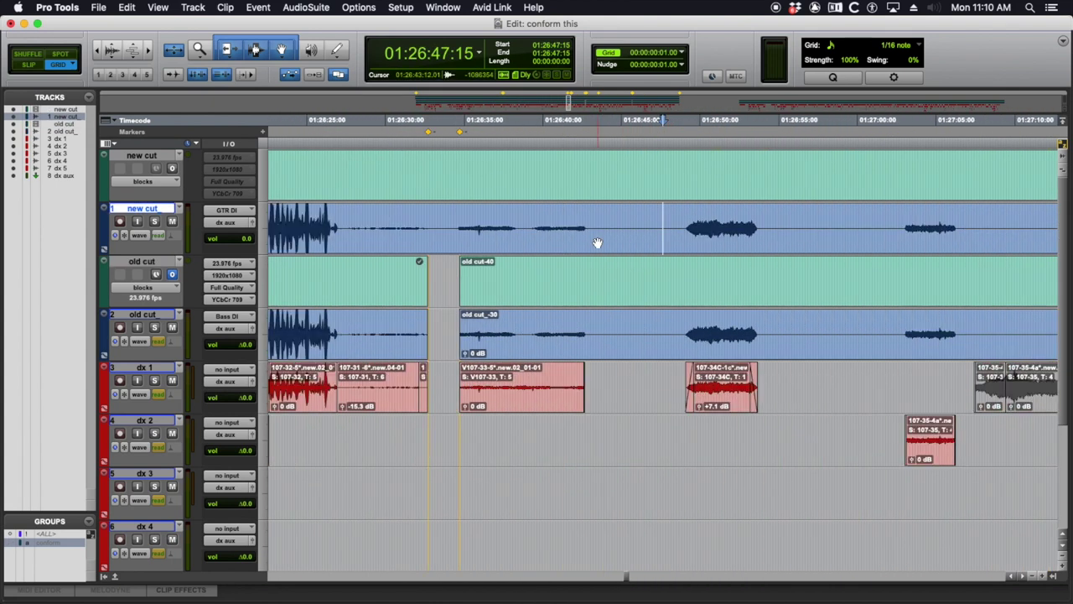
{"action": "scroll", "coordinate": [597, 242], "scroll_direction": "right", "scroll_amount": 5}
{"action": "scroll", "coordinate": [654, 252], "scroll_direction": "right", "scroll_amount": 5}
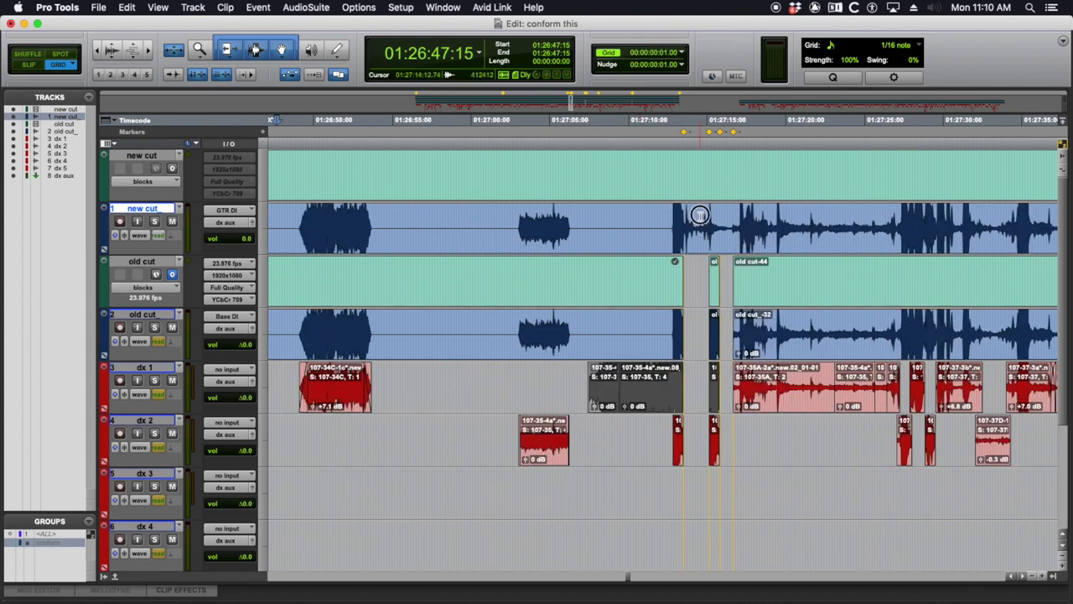
{"action": "left_click", "coordinate": [696, 218]}
{"action": "key", "text": "super+bracketright"}
{"action": "key", "text": "super+bracketright"}
{"action": "key", "text": "super+bracketright"}
{"action": "left_click_drag", "start_coordinate": [569, 211], "coordinate": [598, 219]}
{"action": "left_click", "coordinate": [573, 216]}
{"action": "key", "text": "r"}
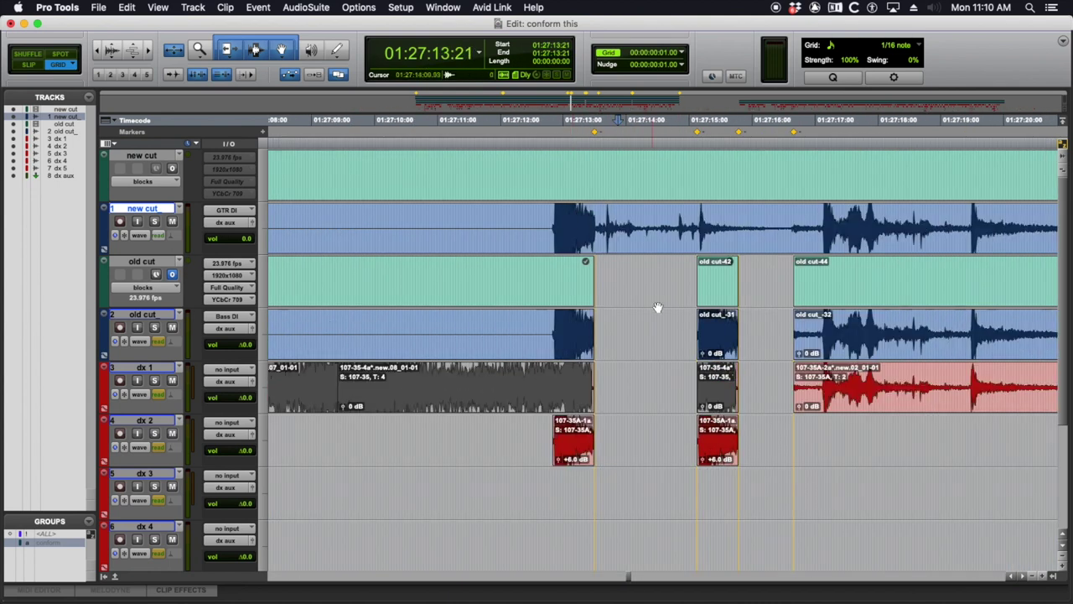
- Fill the gap between about 01:27:13 and 01:27:15 on old cut_ and dx 2 by extending the neighbouring audio clips
{"action": "left_click", "coordinate": [613, 321]}
{"action": "key", "text": "t"}
{"action": "key", "text": "super+alt+bracketleft"}
{"action": "key", "text": "super+alt+bracketleft"}
{"action": "key", "text": "super+alt+bracketleft"}
{"action": "left_click_drag", "start_coordinate": [624, 346], "coordinate": [834, 336]}
{"action": "mouse_move", "coordinate": [625, 437]}
{"action": "left_mouse_down"}
{"action": "mouse_move", "coordinate": [843, 441]}
{"action": "mouse_move", "coordinate": [620, 433]}
{"action": "left_mouse_up"}
{"action": "left_click", "coordinate": [743, 432]}
{"action": "left_click", "coordinate": [764, 428]}
{"action": "left_click", "coordinate": [723, 426]}
{"action": "key", "text": "super+bracketleft"}
{"action": "scroll", "coordinate": [724, 433], "scroll_direction": "right", "scroll_amount": 4}
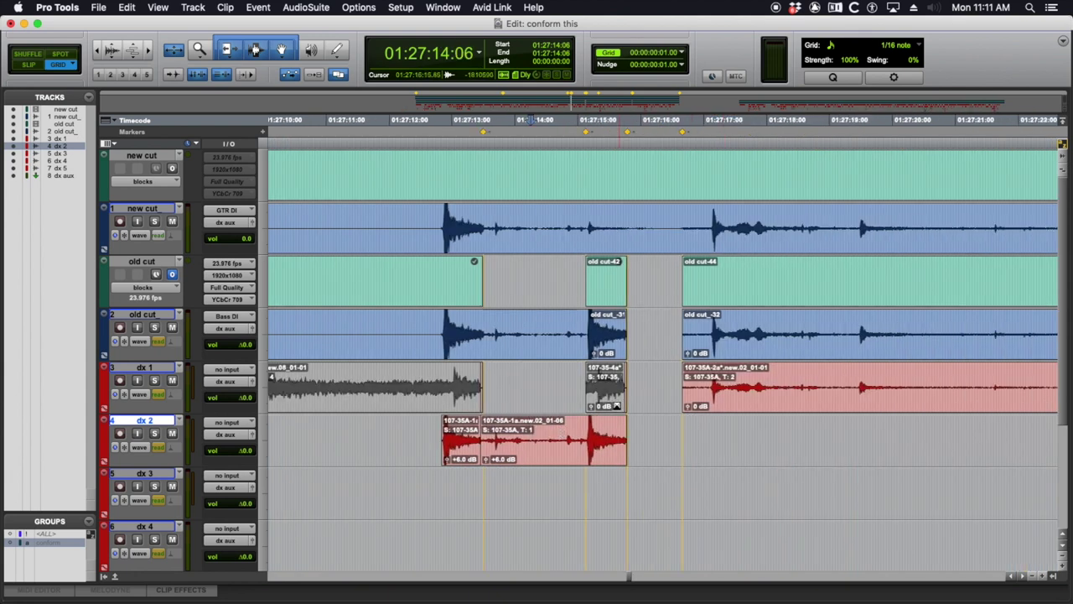
- Extend the end of the 107-35A-1a clip on dx 2 to meet the start of old cut-44
{"action": "scroll", "coordinate": [662, 427], "scroll_direction": "right", "scroll_amount": 2}
{"action": "left_click_drag", "start_coordinate": [556, 439], "coordinate": [619, 442]}
{"action": "left_click", "coordinate": [596, 434]}
{"action": "left_click_drag", "start_coordinate": [622, 382], "coordinate": [549, 383]}
{"action": "left_click", "coordinate": [607, 379]}
{"action": "key", "text": "t"}
{"action": "key", "text": "super+alt+]"}
{"action": "scroll", "coordinate": [668, 379], "scroll_direction": "down", "scroll_amount": 1}
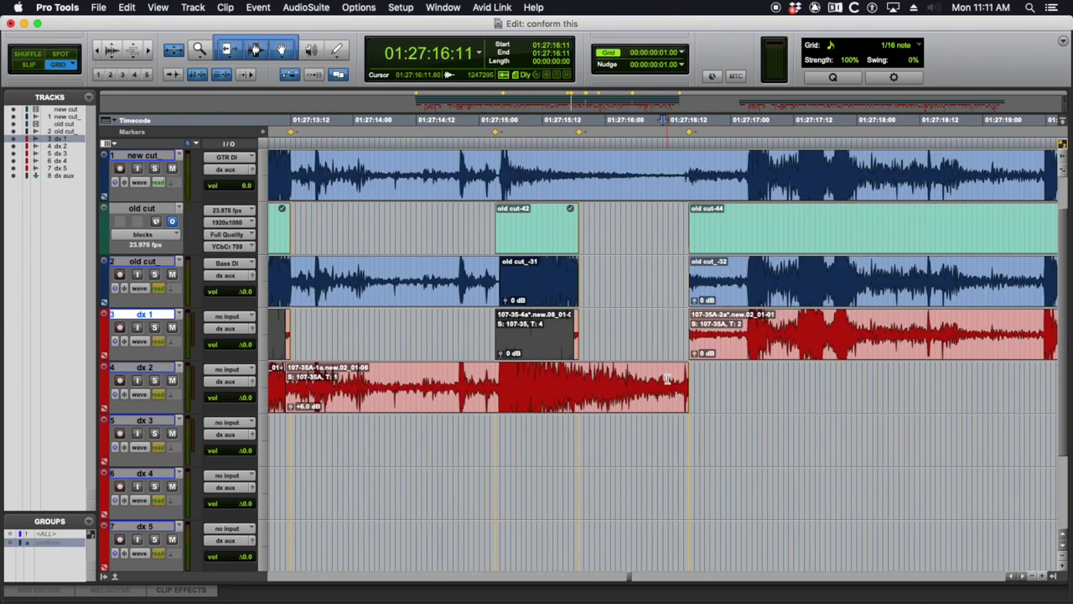
- Examine the end of the 107-35-4a clip on dx 1 near 01:27:15:18 and the surrounding gaps
{"action": "key", "text": "r"}
{"action": "key", "text": "r"}
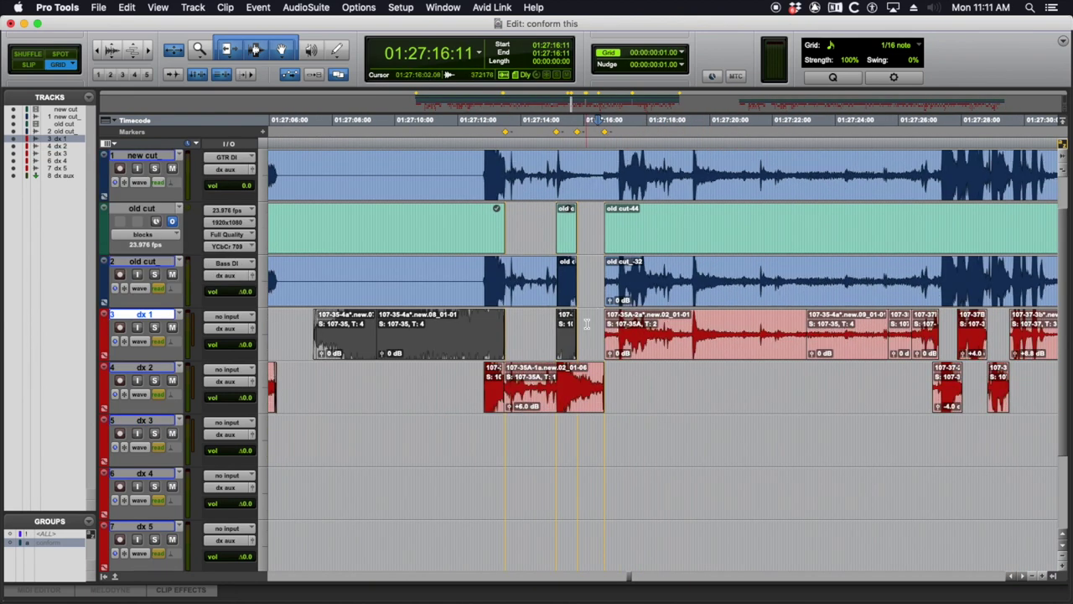
{"action": "key", "text": "t"}
{"action": "key", "text": "t"}
{"action": "key", "text": "t"}
{"action": "key", "text": "t"}
{"action": "left_click", "coordinate": [513, 344]}
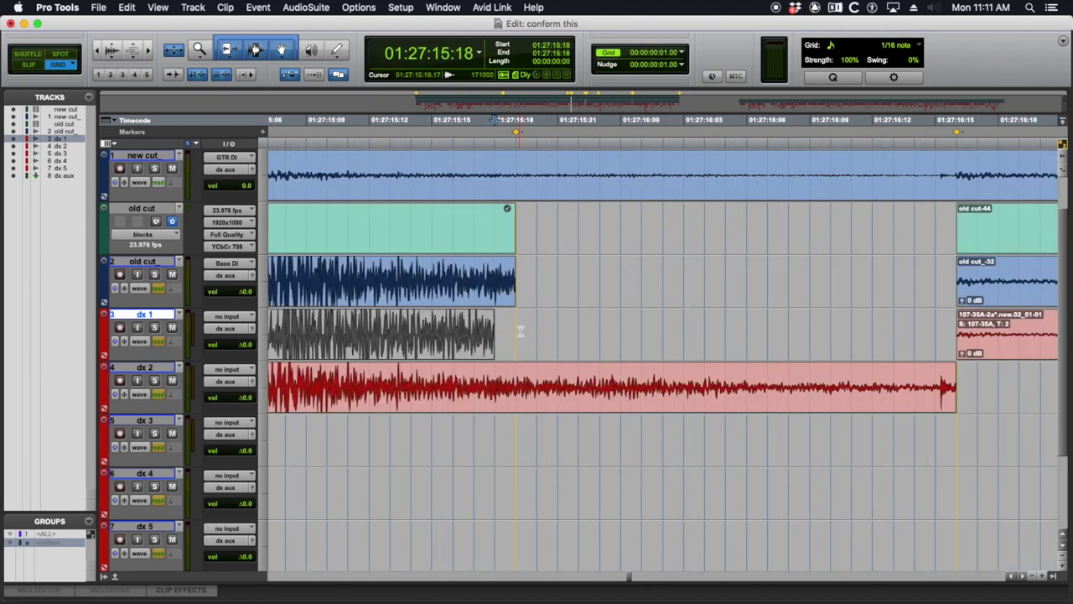
{"action": "key", "text": "r"}
{"action": "key", "text": "r"}
{"action": "key", "text": "r"}
{"action": "left_click", "coordinate": [500, 357]}
{"action": "left_click", "coordinate": [535, 353]}
{"action": "key", "text": "r"}
- Go to the next large old cut gap at 01:29:50:08, select the new cut_ audio spanning it, and name its marker "new take"
{"action": "scroll", "coordinate": [594, 348], "scroll_direction": "right", "scroll_amount": 10}
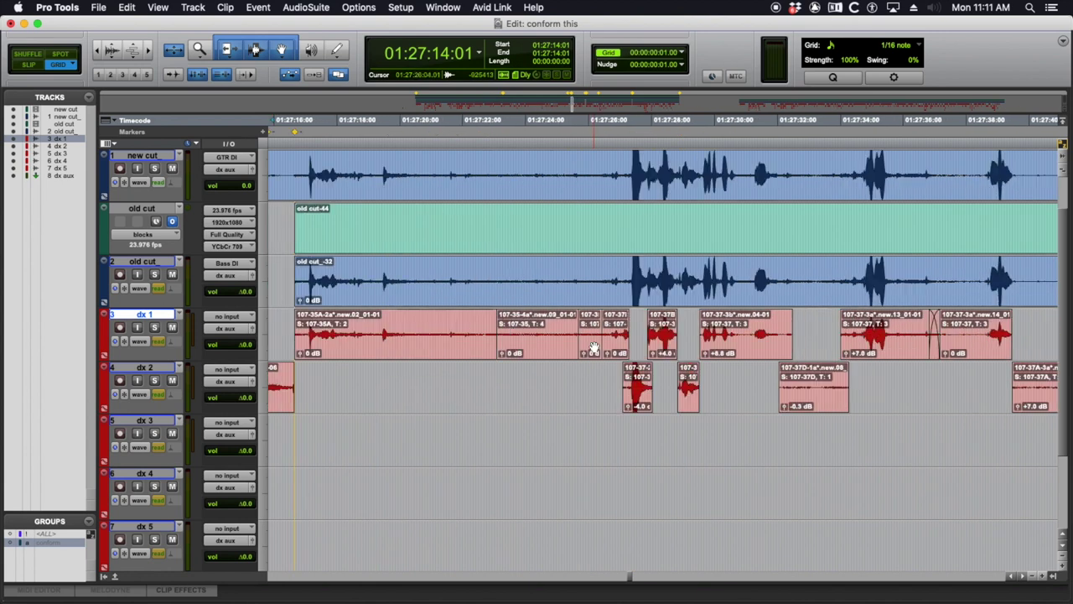
{"action": "key", "text": "r"}
{"action": "left_click", "coordinate": [664, 223]}
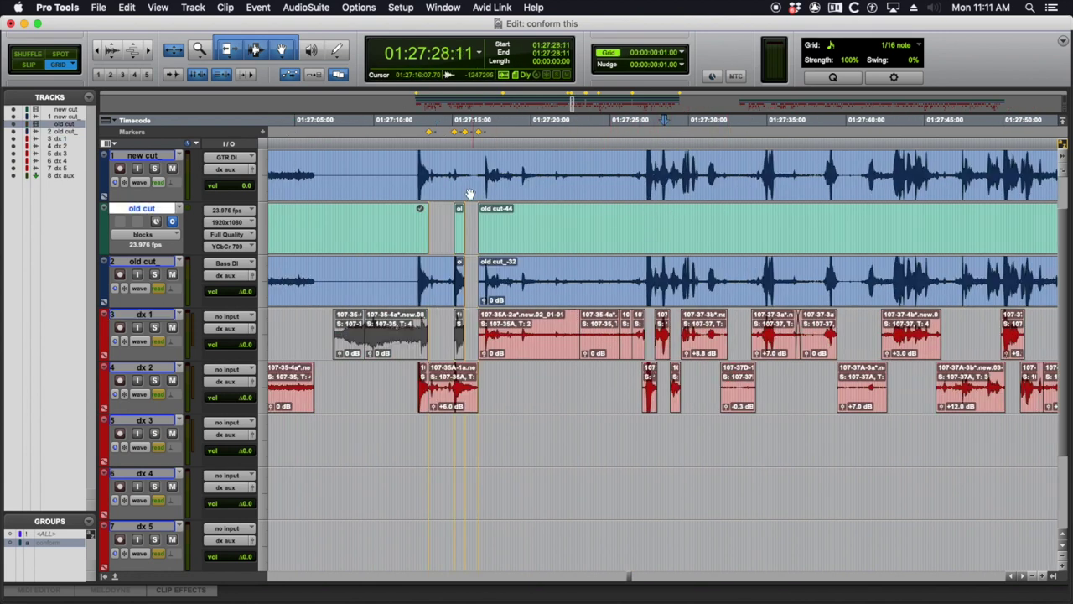
{"action": "key", "text": "Tab"}
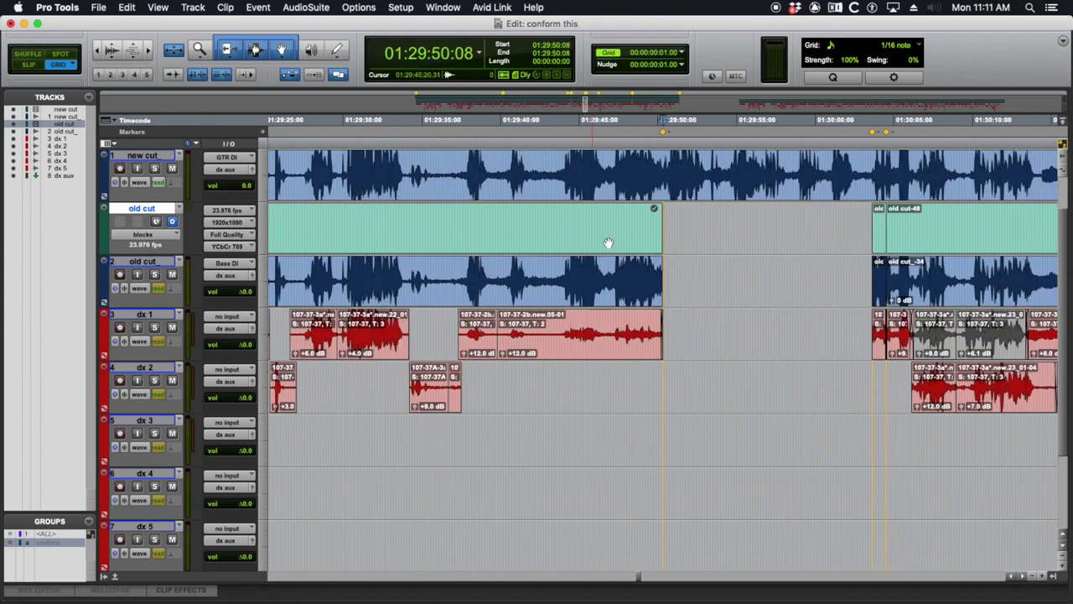
{"action": "scroll", "coordinate": [738, 243], "scroll_direction": "up", "scroll_amount": 2}
{"action": "key", "text": "t"}
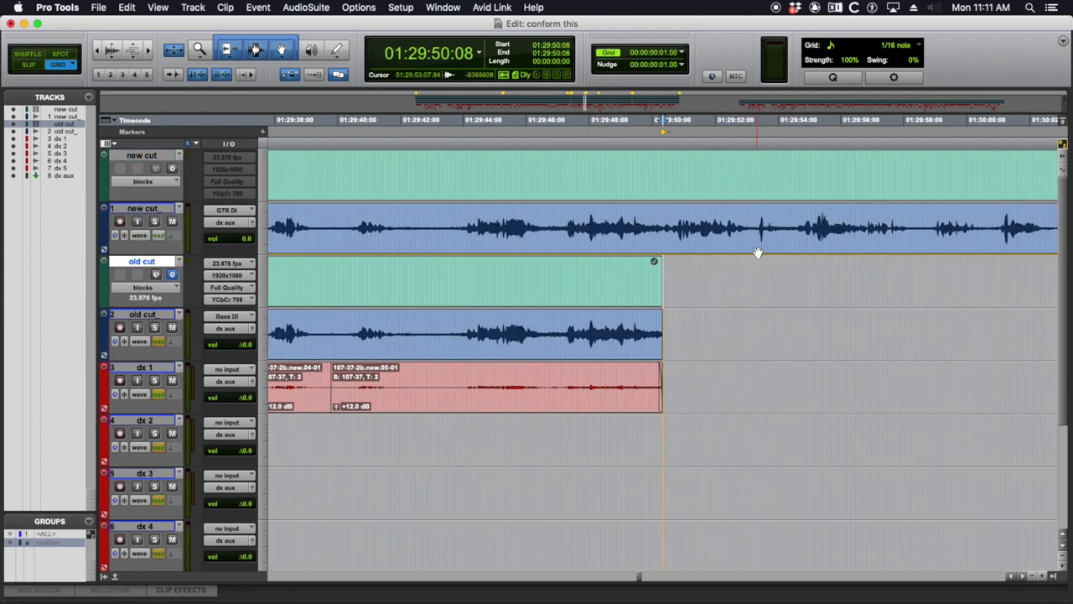
{"action": "scroll", "coordinate": [757, 253], "scroll_direction": "right", "scroll_amount": 5}
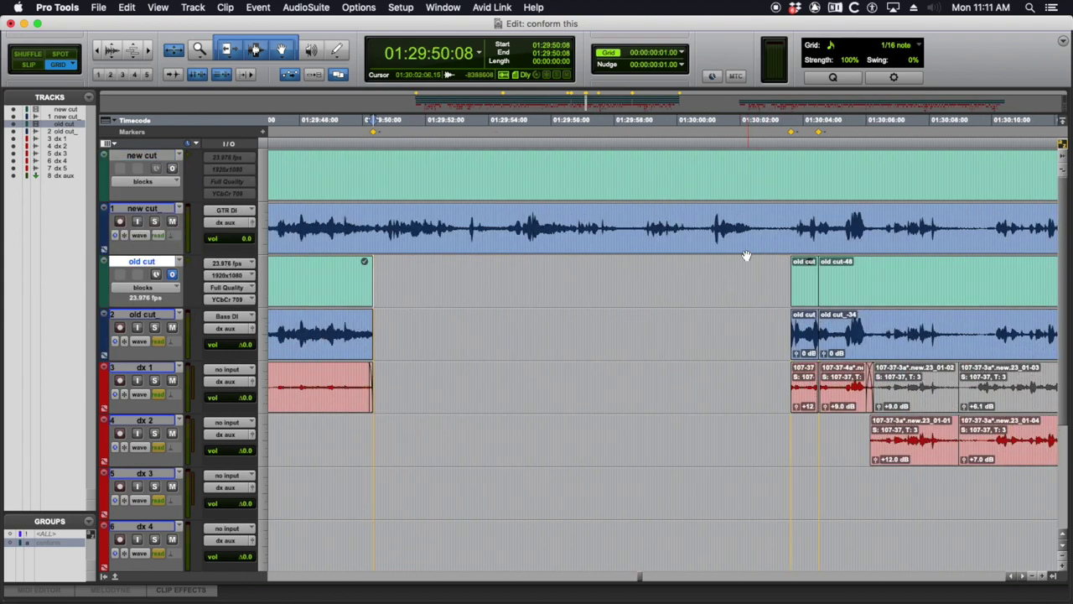
{"action": "left_click_drag", "start_coordinate": [381, 220], "coordinate": [790, 222]}
{"action": "scroll", "coordinate": [417, 342], "scroll_direction": "down", "scroll_amount": 3}
{"action": "scroll", "coordinate": [416, 344], "scroll_direction": "up", "scroll_amount": 3}
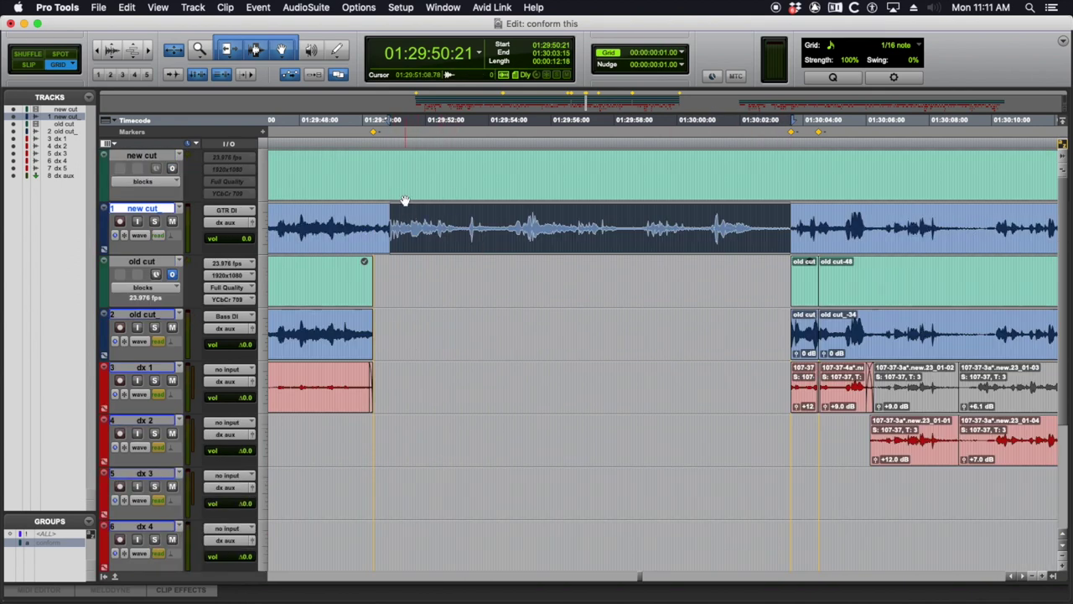
{"action": "left_click", "coordinate": [371, 130]}
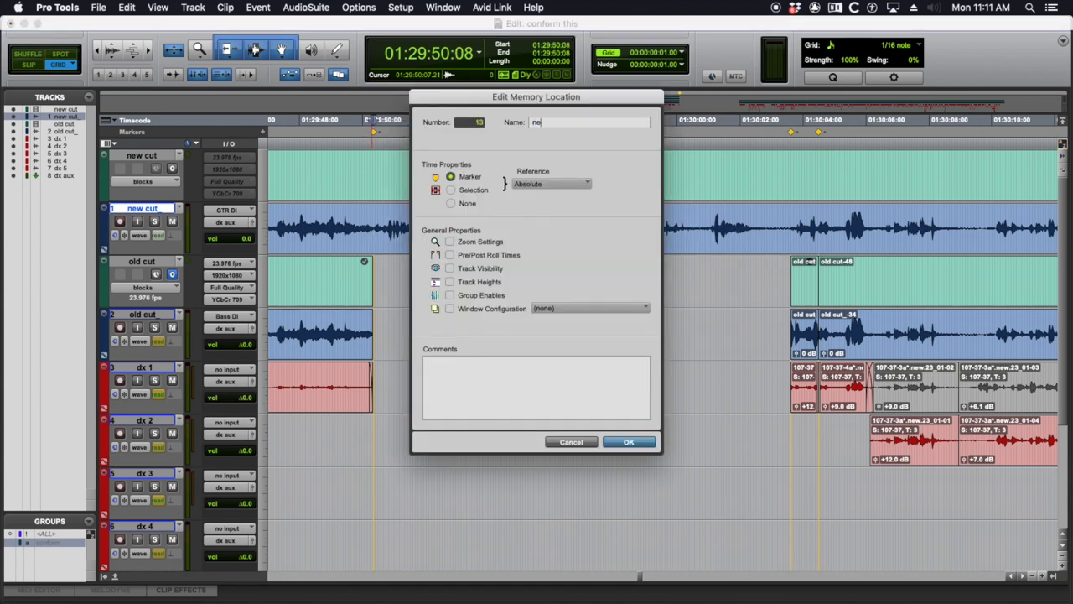
{"action": "type", "text": "new take"}
{"action": "key", "text": "Return"}
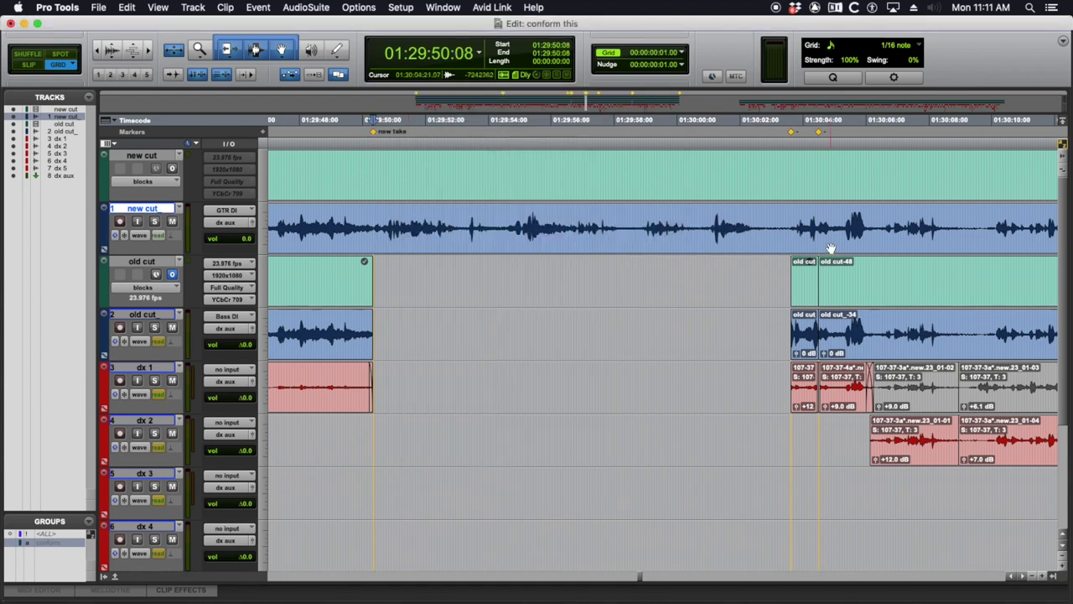
- Shorten the crossfade between the 107-37-2b and 107-37-4a clips on dx 1 so that it ends at 01:30:04:12
{"action": "left_click", "coordinate": [805, 265]}
{"action": "key", "text": "super+bracketright"}
{"action": "key", "text": "super+bracketright"}
{"action": "key", "text": "super+bracketright"}
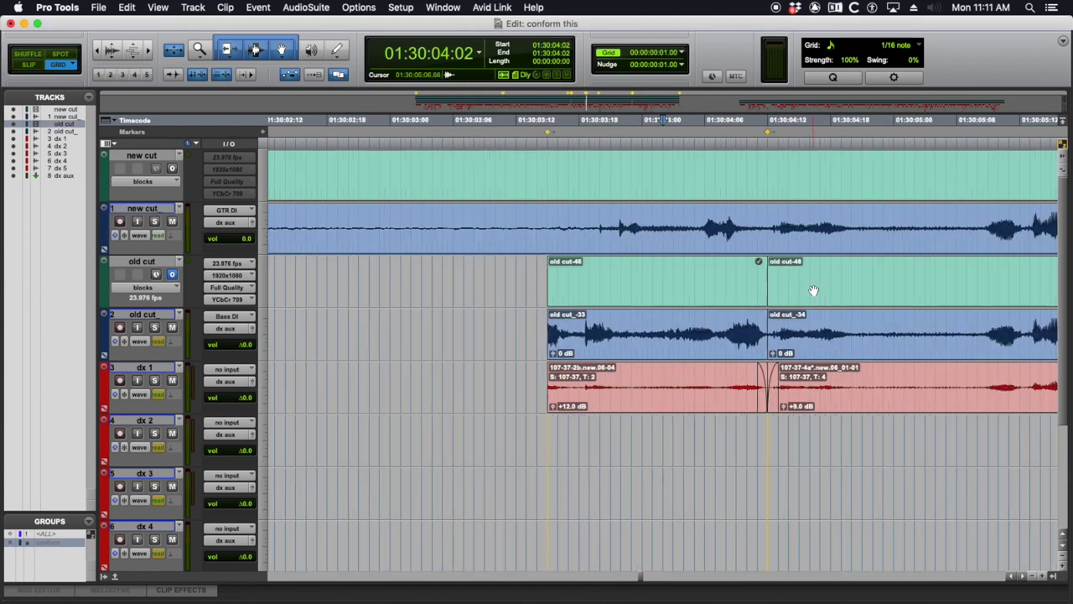
{"action": "key", "text": "super+bracketleft"}
{"action": "left_click", "coordinate": [678, 269]}
{"action": "key", "text": "super+bracketright"}
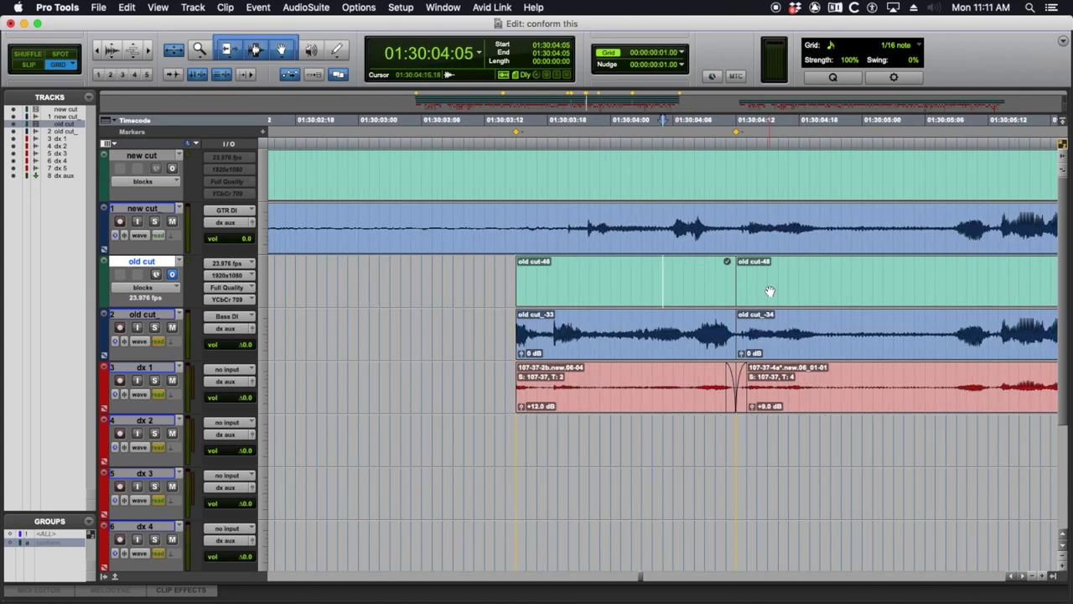
{"action": "left_click_drag", "start_coordinate": [752, 387], "coordinate": [730, 395]}
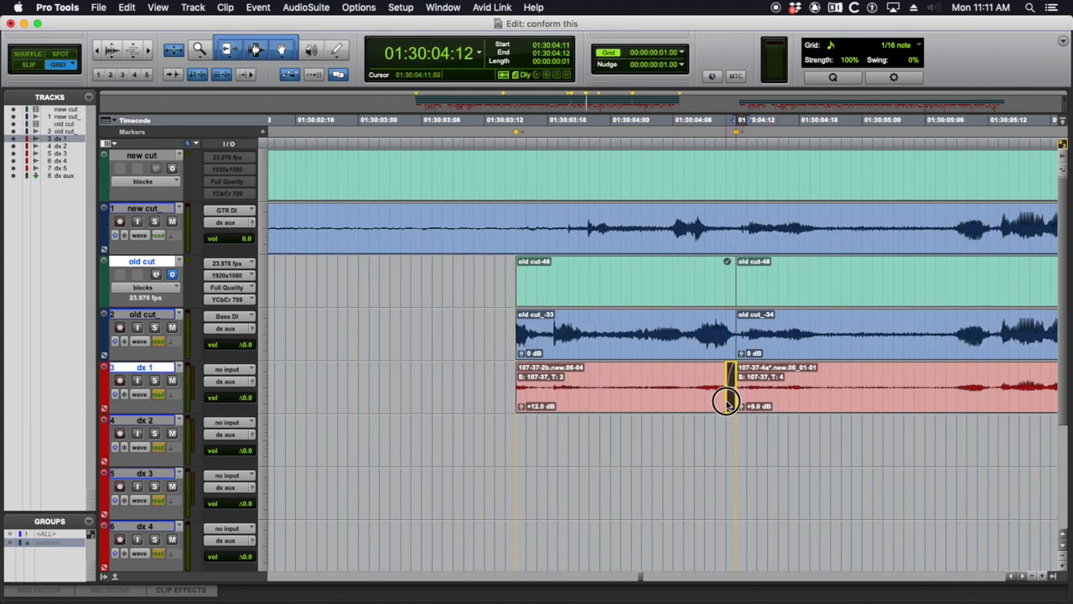
- Extend the old cut_-33 audio over the start of old cut_-34 and compare it with new cut_ near 01:30:04
{"action": "left_click", "coordinate": [656, 383]}
{"action": "key", "text": "super+alt+bracketright"}
{"action": "scroll", "coordinate": [639, 332], "scroll_direction": "right", "scroll_amount": 1}
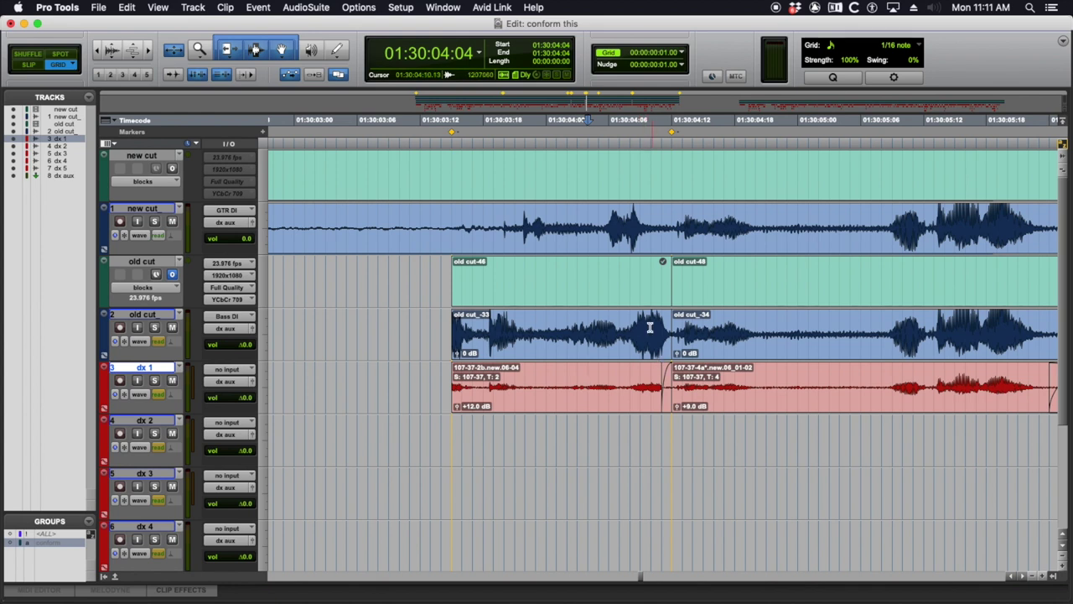
{"action": "left_click_drag", "start_coordinate": [664, 332], "coordinate": [398, 333]}
{"action": "left_click", "coordinate": [702, 333]}
{"action": "key", "text": "super+z"}
{"action": "left_click_drag", "start_coordinate": [503, 224], "coordinate": [578, 222]}
{"action": "left_click", "coordinate": [578, 219]}
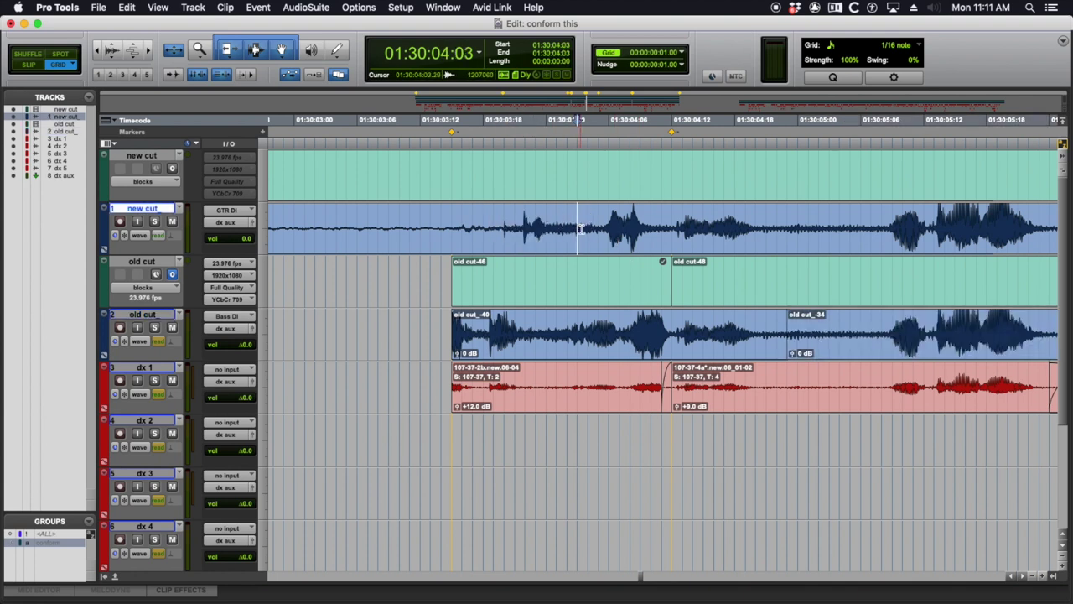
- Delete the 107-37-2b clip on dx 1 and the old cut-46 video clip before 01:30:04:12
{"action": "key", "text": "r"}
{"action": "left_click", "coordinate": [639, 409]}
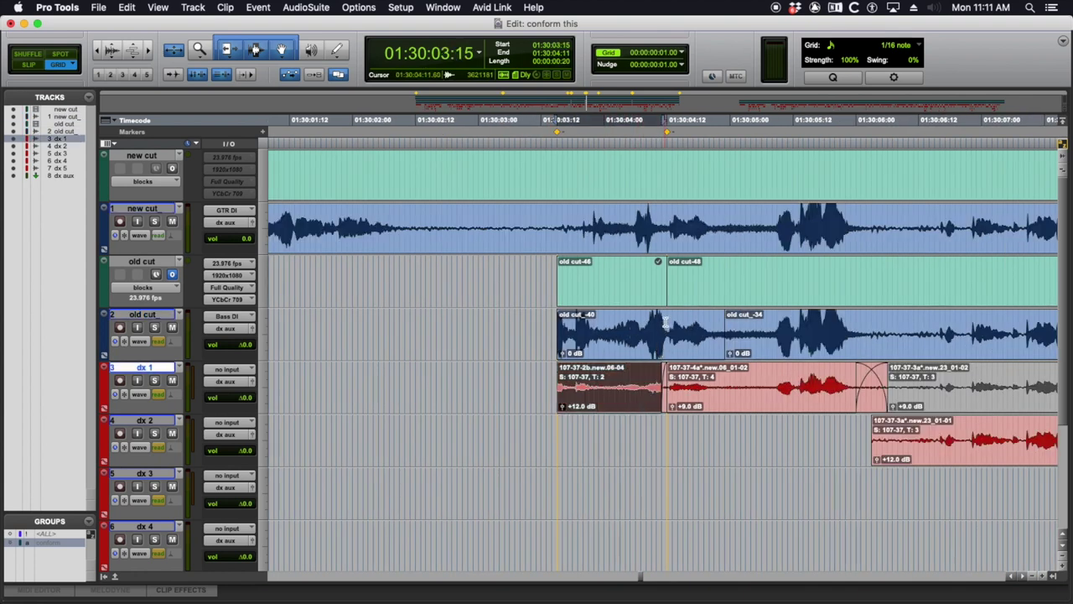
{"action": "key", "text": "Delete"}
{"action": "left_click", "coordinate": [640, 303]}
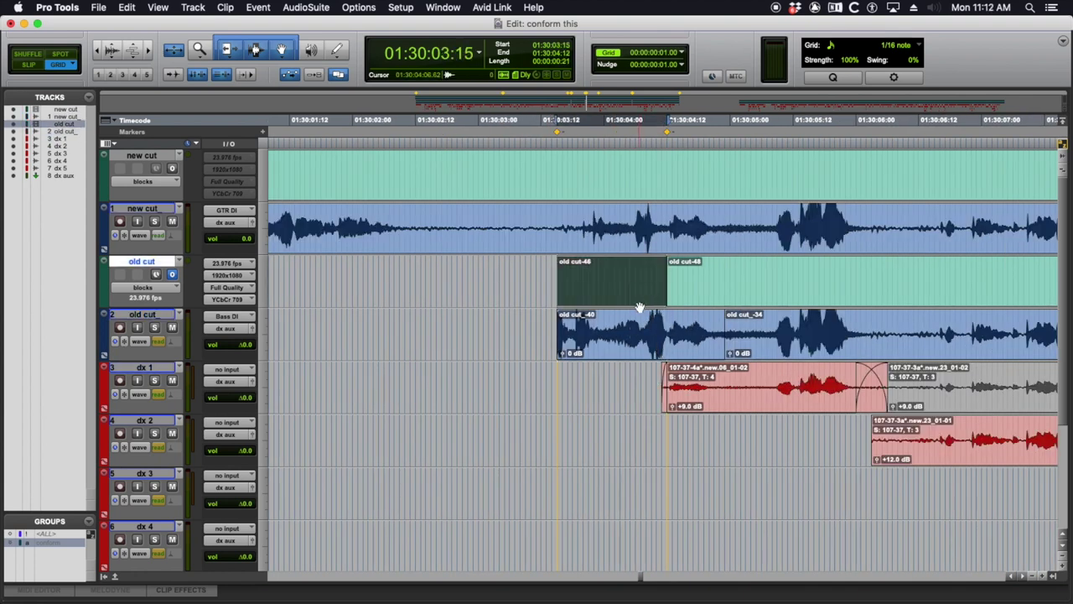
{"action": "key", "text": "Delete"}
- Go to the next old cut gap at 01:32:15:18 and examine the tracks around it
{"action": "key", "text": "r"}
{"action": "key", "text": "r"}
{"action": "left_click_drag", "start_coordinate": [609, 273], "coordinate": [503, 268]}
{"action": "left_click", "coordinate": [503, 267]}
{"action": "key", "text": "r"}
{"action": "scroll", "coordinate": [671, 277], "scroll_direction": "right", "scroll_amount": 3}
{"action": "left_click", "coordinate": [677, 271]}
{"action": "key", "text": "Tab"}
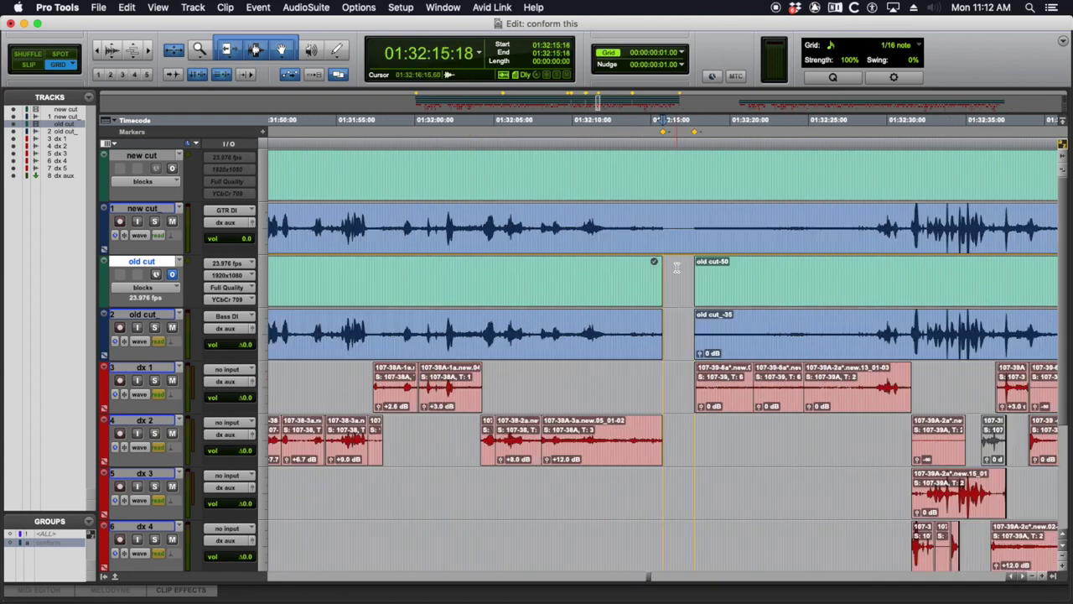
{"action": "key", "text": "t"}
{"action": "scroll", "coordinate": [701, 278], "scroll_direction": "right", "scroll_amount": 5}
{"action": "key", "text": "alt+super+bracketright"}
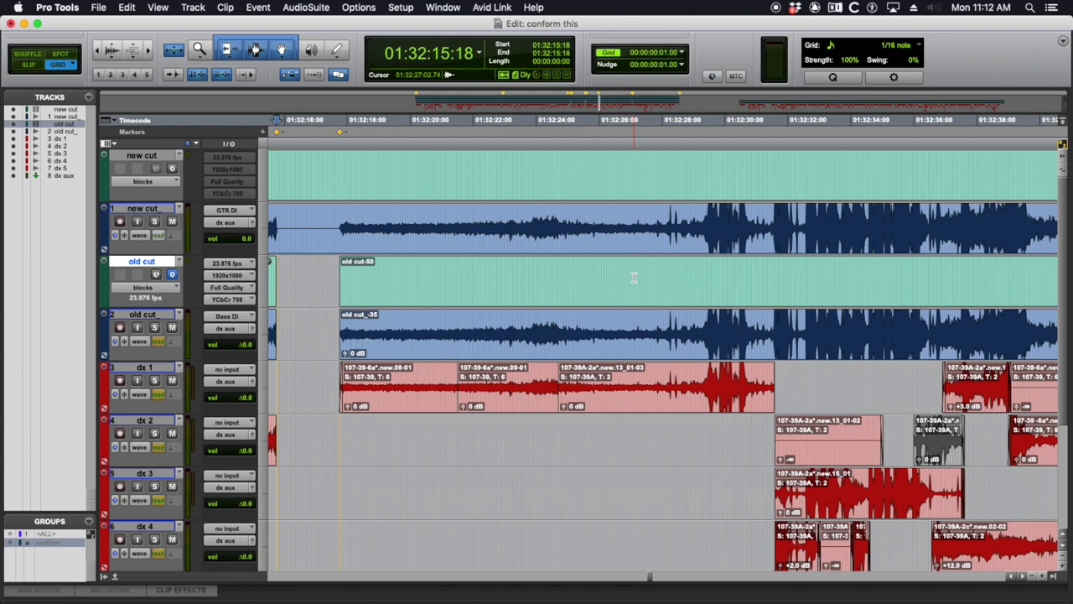
- Go to the old cut gap at 01:38:29:18 and examine it up to the start of old cut-52
{"action": "left_click", "coordinate": [427, 270]}
{"action": "scroll", "coordinate": [281, 272], "scroll_direction": "left", "scroll_amount": 3}
{"action": "left_click", "coordinate": [476, 267]}
{"action": "key", "text": "Tab"}
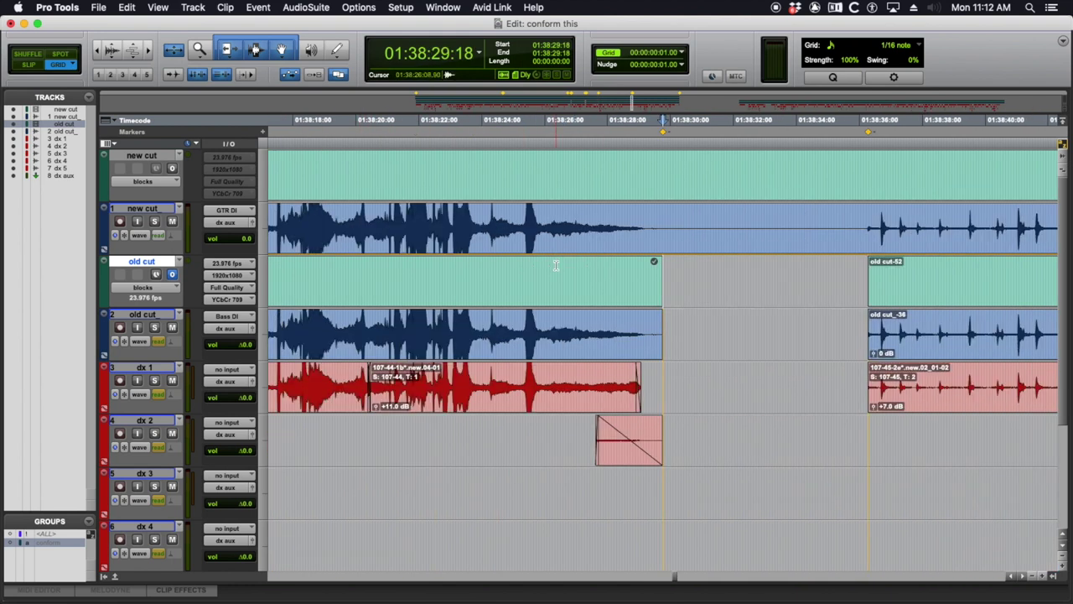
{"action": "scroll", "coordinate": [695, 279], "scroll_direction": "right", "scroll_amount": 3}
{"action": "left_click", "coordinate": [666, 270]}
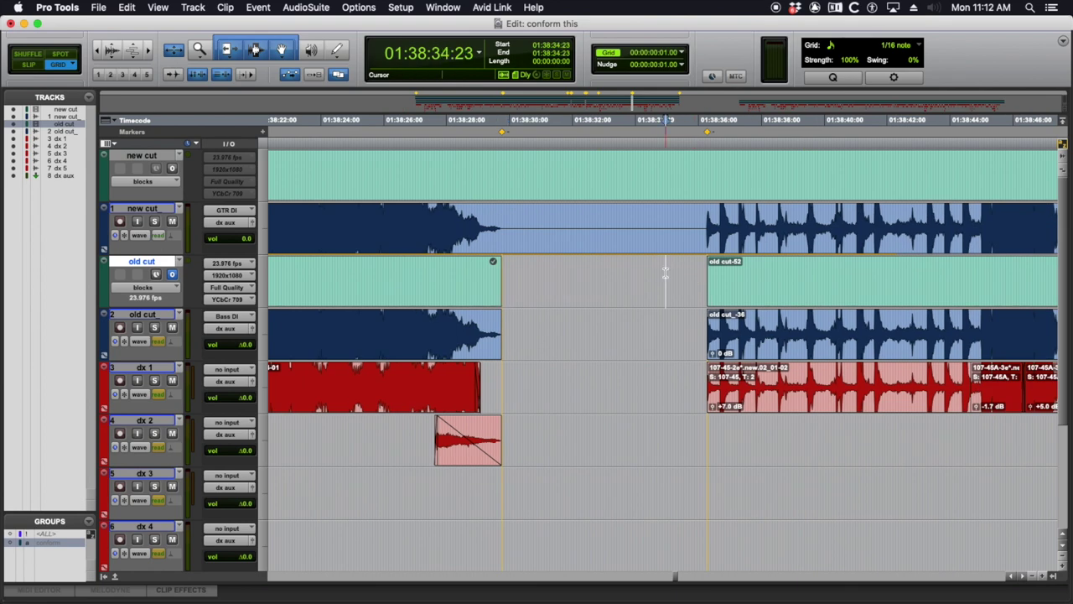
{"action": "key", "text": "Tab"}
- Check the rest of the old cut track for gaps through to the end of the reconformed reel
{"action": "scroll", "coordinate": [697, 270], "scroll_direction": "down", "scroll_amount": 4}
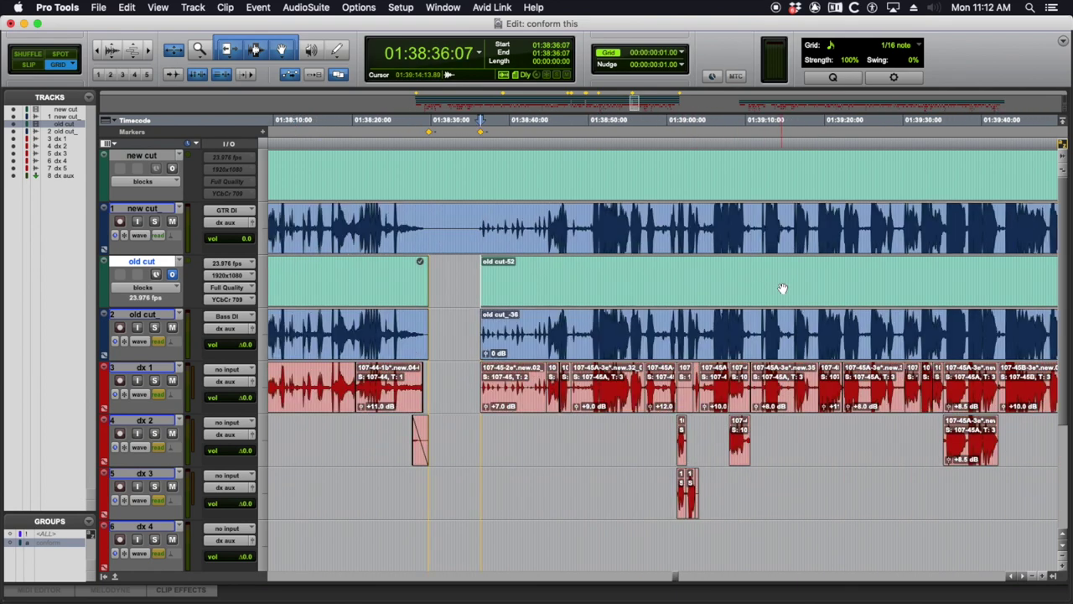
{"action": "scroll", "coordinate": [746, 288], "scroll_direction": "down", "scroll_amount": 1}
{"action": "scroll", "coordinate": [763, 289], "scroll_direction": "right", "scroll_amount": 20}
{"action": "scroll", "coordinate": [779, 288], "scroll_direction": "right", "scroll_amount": 20}
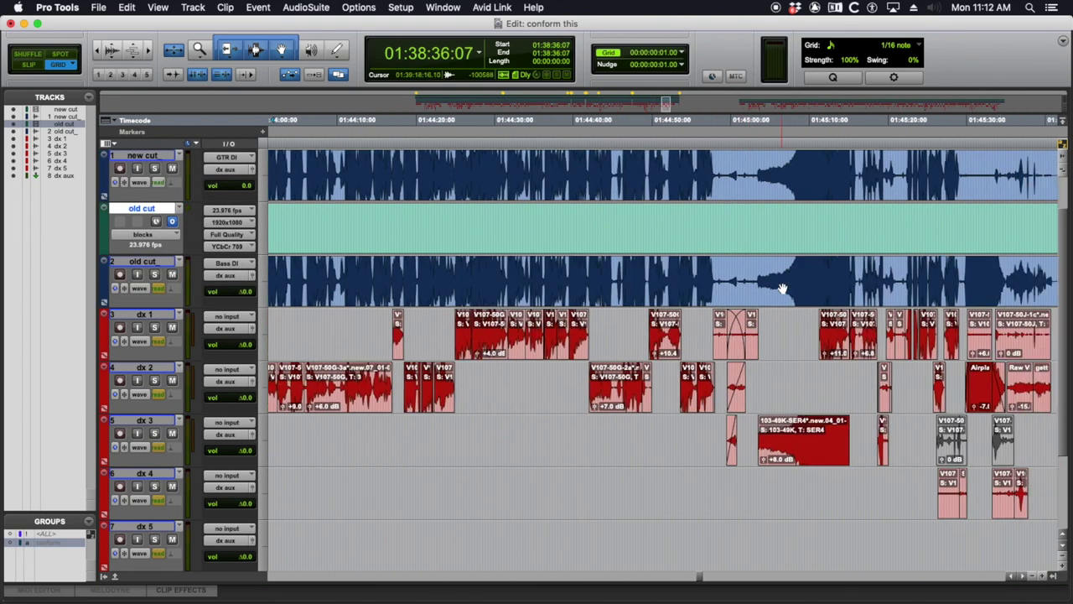
{"action": "scroll", "coordinate": [774, 266], "scroll_direction": "down", "scroll_amount": 4}
{"action": "left_click", "coordinate": [601, 226]}
{"action": "scroll", "coordinate": [596, 230], "scroll_direction": "down", "scroll_amount": 6}
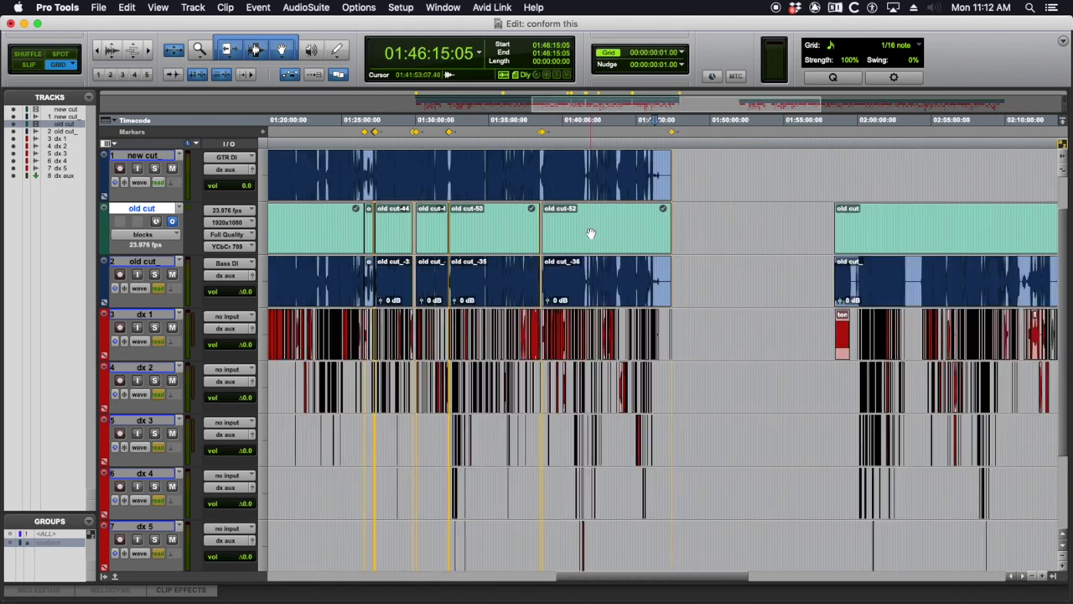
- Return to the old cut gap marked "investigate" near 01:14:38 and examine the clips around it
{"action": "left_click", "coordinate": [381, 168]}
{"action": "scroll", "coordinate": [453, 218], "scroll_direction": "up", "scroll_amount": 3}
{"action": "scroll", "coordinate": [534, 260], "scroll_direction": "up", "scroll_amount": 1}
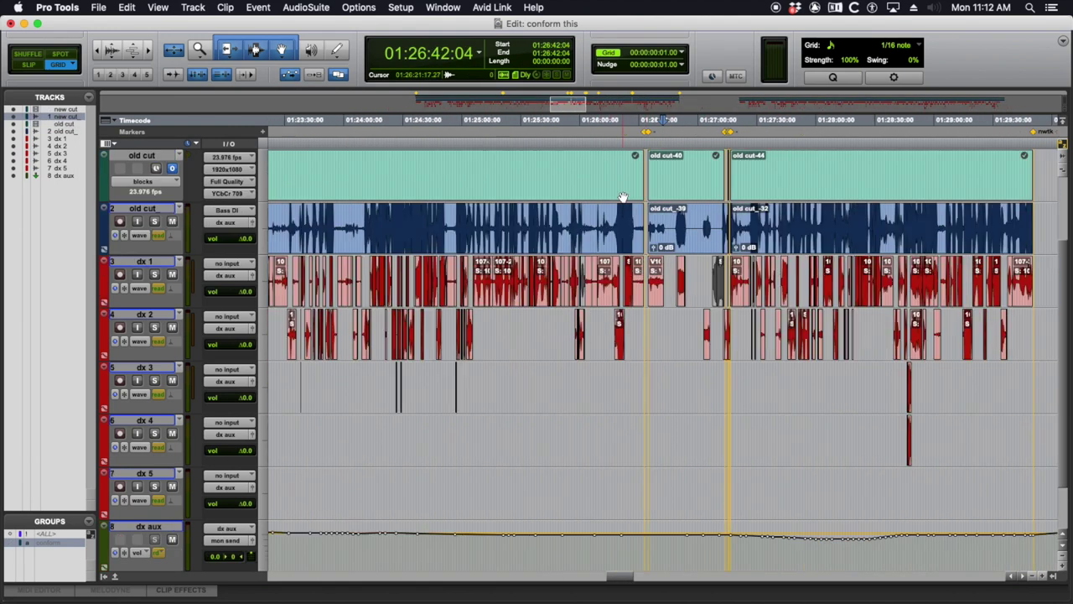
{"action": "key", "text": "alt+Tab"}
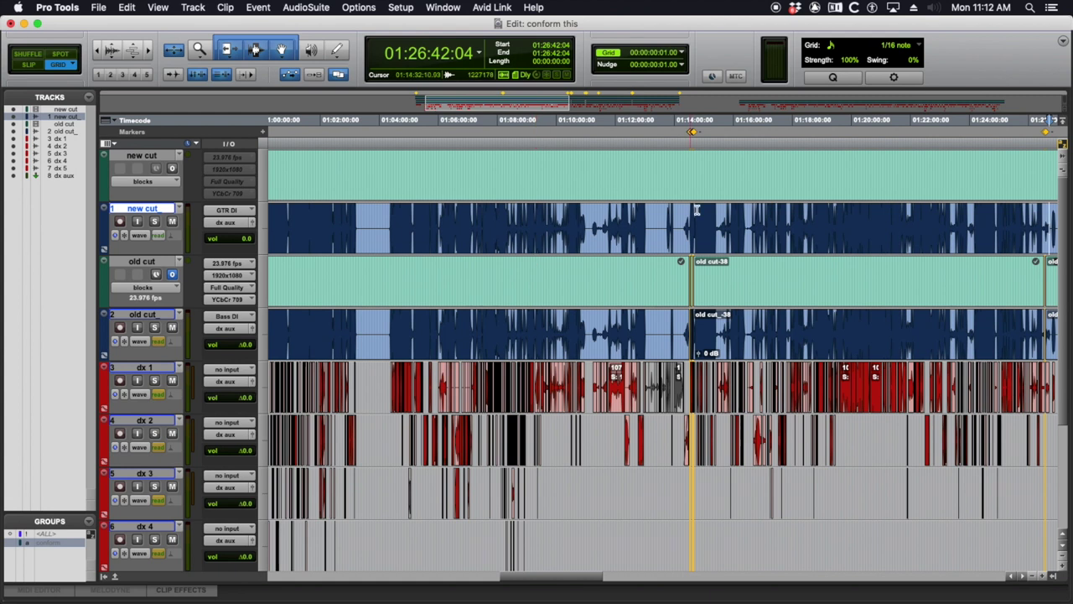
{"action": "scroll", "coordinate": [731, 224], "scroll_direction": "up", "scroll_amount": 6}
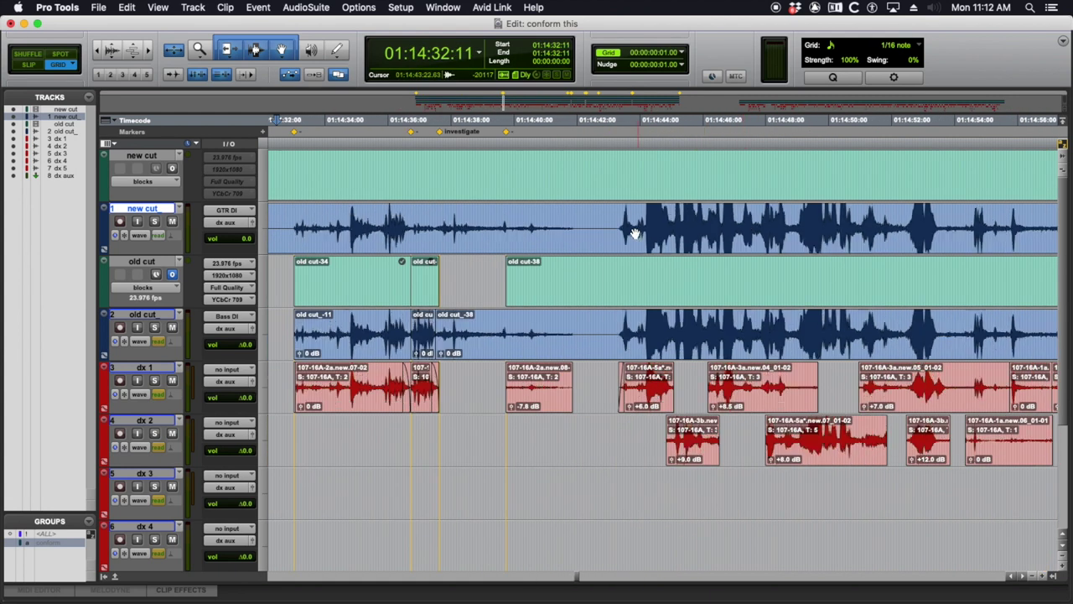
{"action": "left_click", "coordinate": [452, 281]}
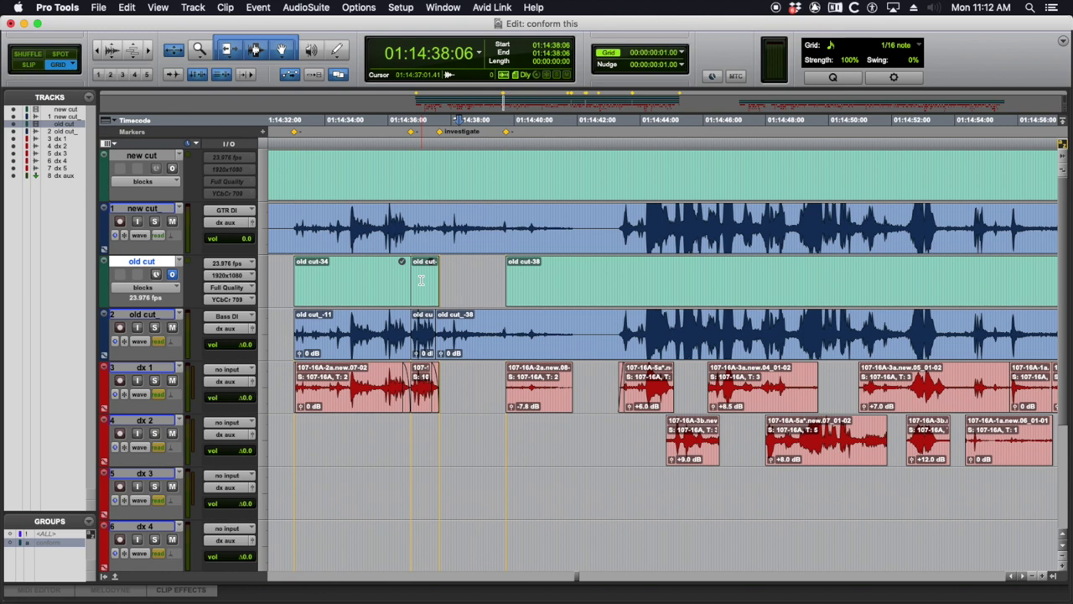
{"action": "scroll", "coordinate": [442, 272], "scroll_direction": "left", "scroll_amount": 3}
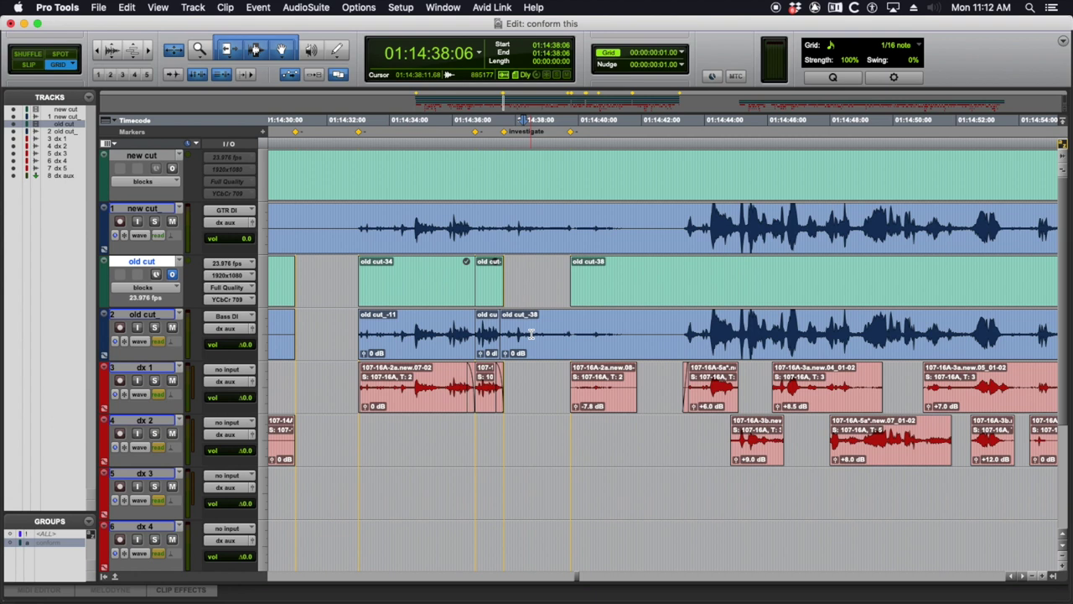
- Compare the old cut-36 section with new cut_ and name the marker at 01:14:36:17 "volume change"
{"action": "key", "text": "t"}
{"action": "key", "text": "t"}
{"action": "key", "text": "t"}
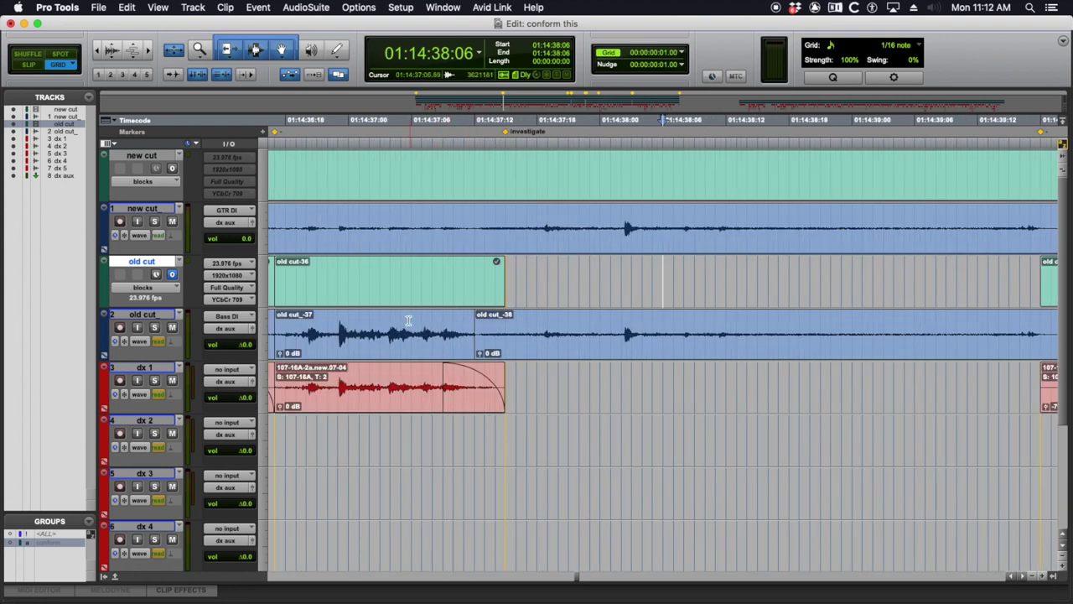
{"action": "left_click", "coordinate": [410, 320]}
{"action": "scroll", "coordinate": [406, 320], "scroll_direction": "left", "scroll_amount": 3}
{"action": "key", "text": "super+alt+bracketright"}
{"action": "key", "text": "super+alt+bracketright"}
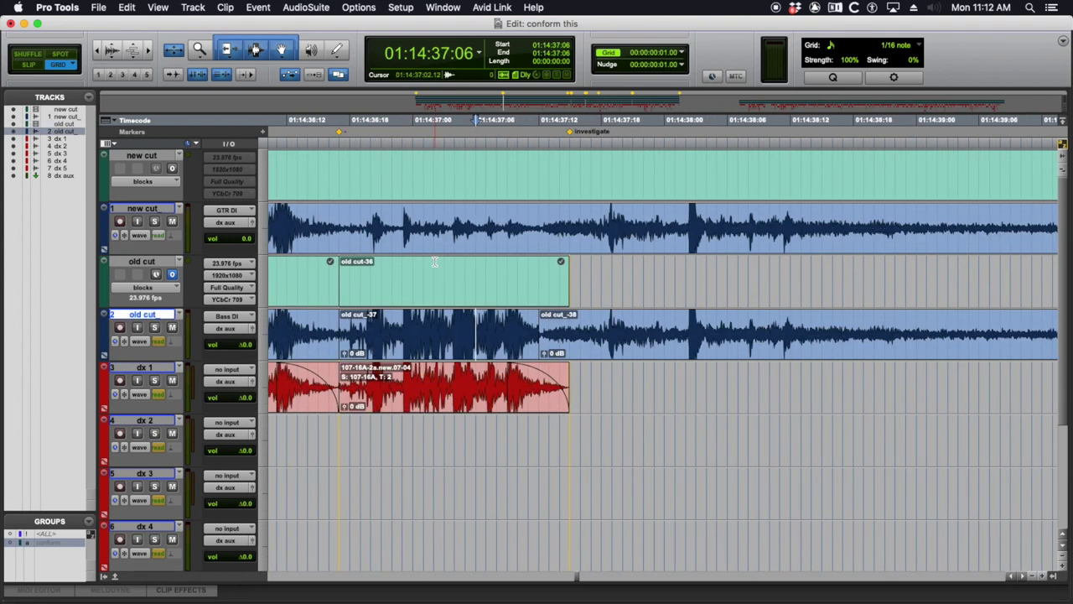
{"action": "left_click_drag", "start_coordinate": [415, 276], "coordinate": [464, 277]}
{"action": "left_click", "coordinate": [392, 216]}
{"action": "double_click", "coordinate": [339, 132]}
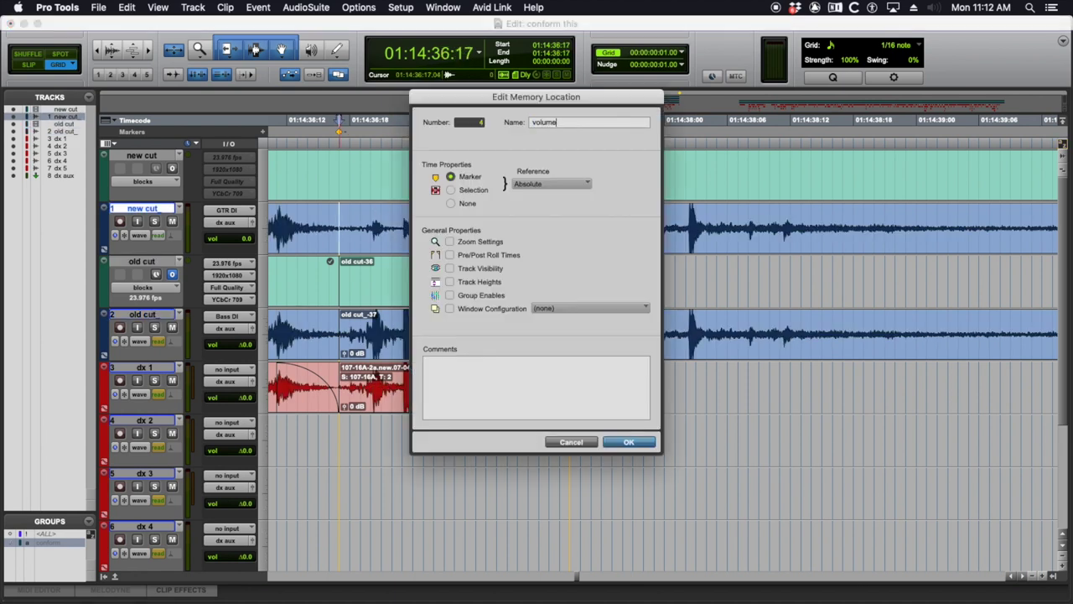
{"action": "key", "text": "Return"}
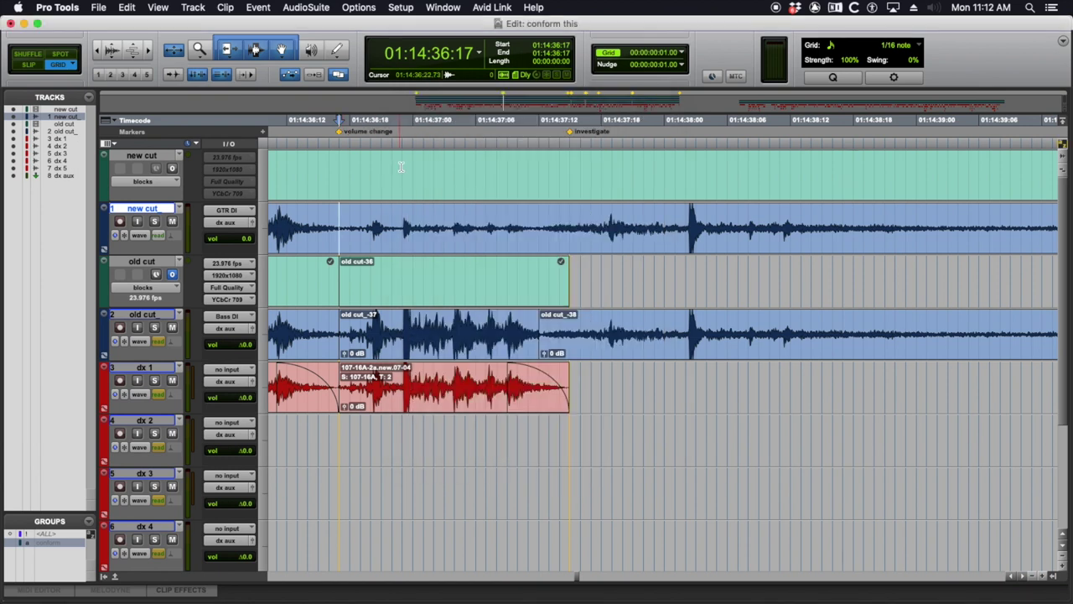
- Fill the dx 1 gap at the "investigate" marker by extending the 107-16A-2a clip from 01:14:36:17 to 01:14:39:18
{"action": "key", "text": "r"}
{"action": "key", "text": "r"}
{"action": "key", "text": "r"}
{"action": "key", "text": "r"}
{"action": "key", "text": "r"}
{"action": "scroll", "coordinate": [759, 267], "scroll_direction": "right", "scroll_amount": 5}
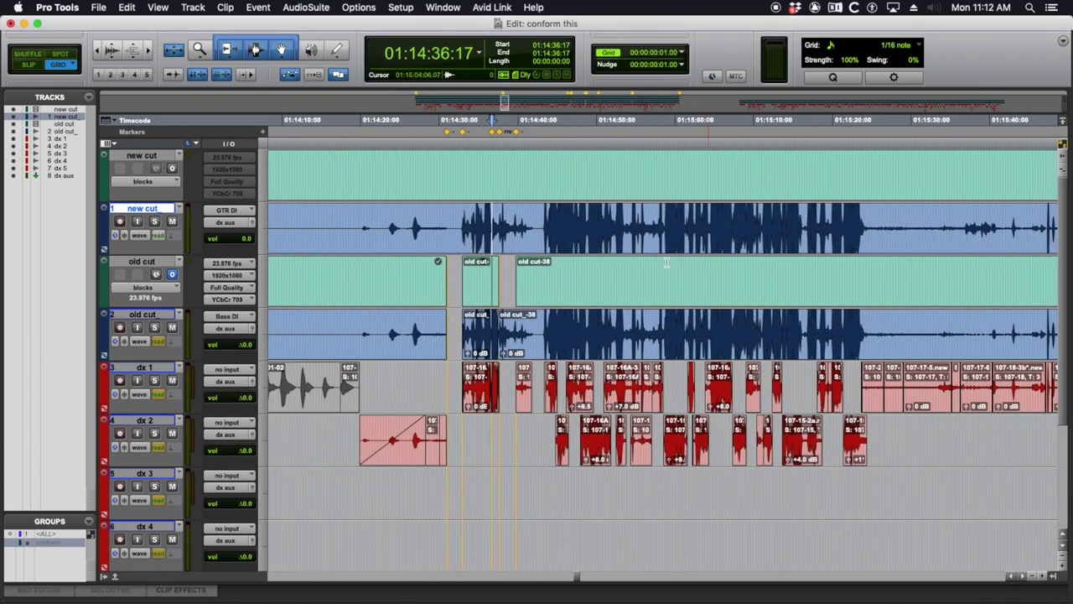
{"action": "left_click", "coordinate": [479, 319]}
{"action": "key", "text": "t"}
{"action": "key", "text": "t"}
{"action": "key", "text": "t"}
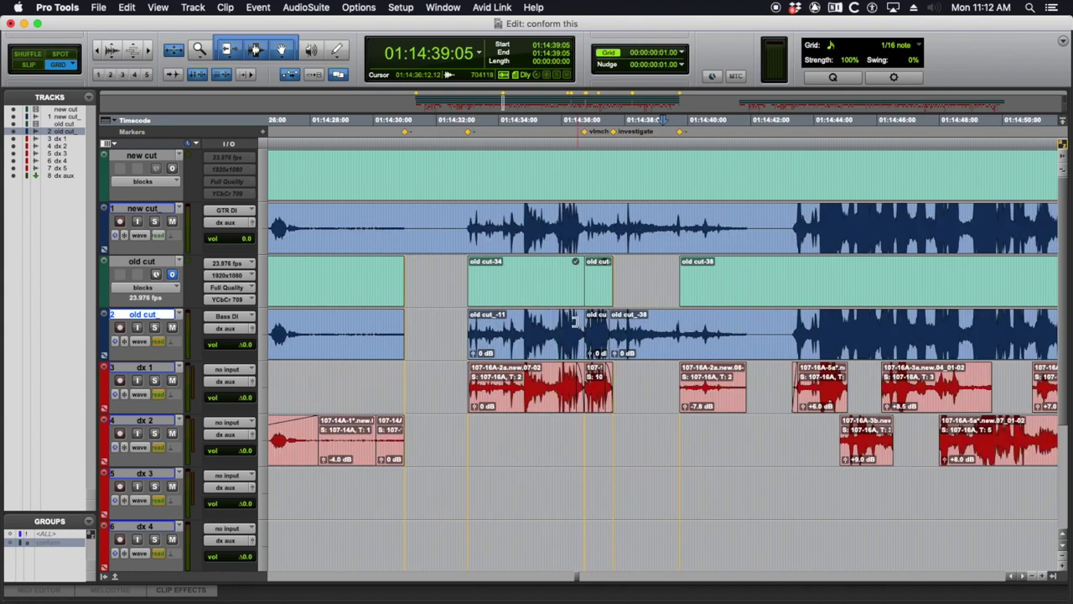
{"action": "left_click", "coordinate": [511, 385]}
{"action": "left_click", "coordinate": [433, 378]}
{"action": "left_click_drag", "start_coordinate": [363, 411], "coordinate": [536, 376]}
{"action": "key", "text": "super+z"}
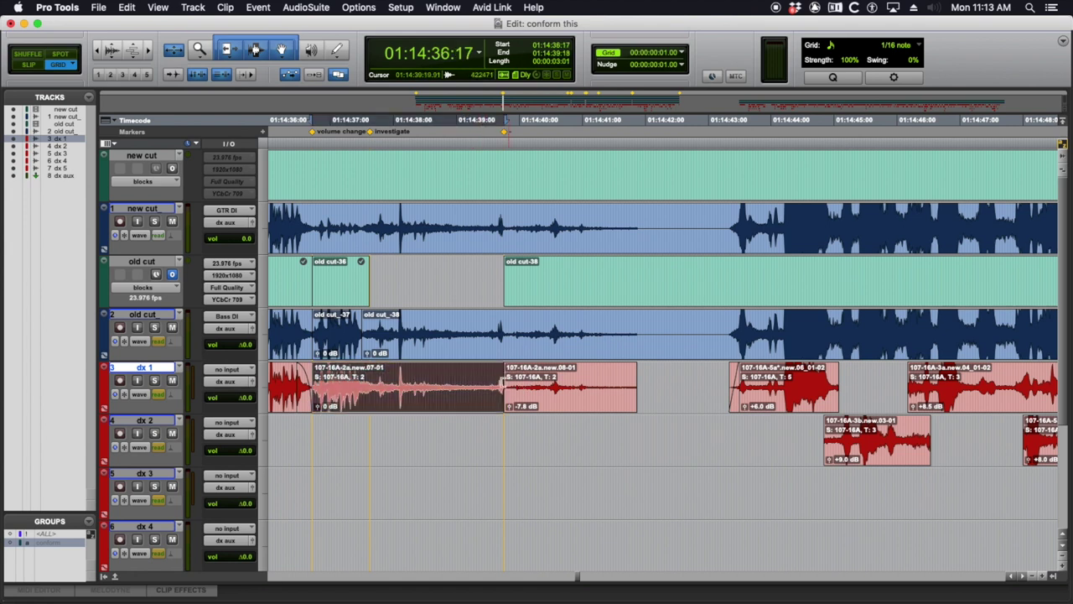
- Review the repaired section near 01:14:38 and the remaining gaps and markers across the reconformed timeline
{"action": "left_click", "coordinate": [536, 376]}
{"action": "key", "text": "t"}
{"action": "key", "text": "t"}
{"action": "key", "text": "r"}
{"action": "key", "text": "r"}
{"action": "key", "text": "r"}
{"action": "key", "text": "r"}
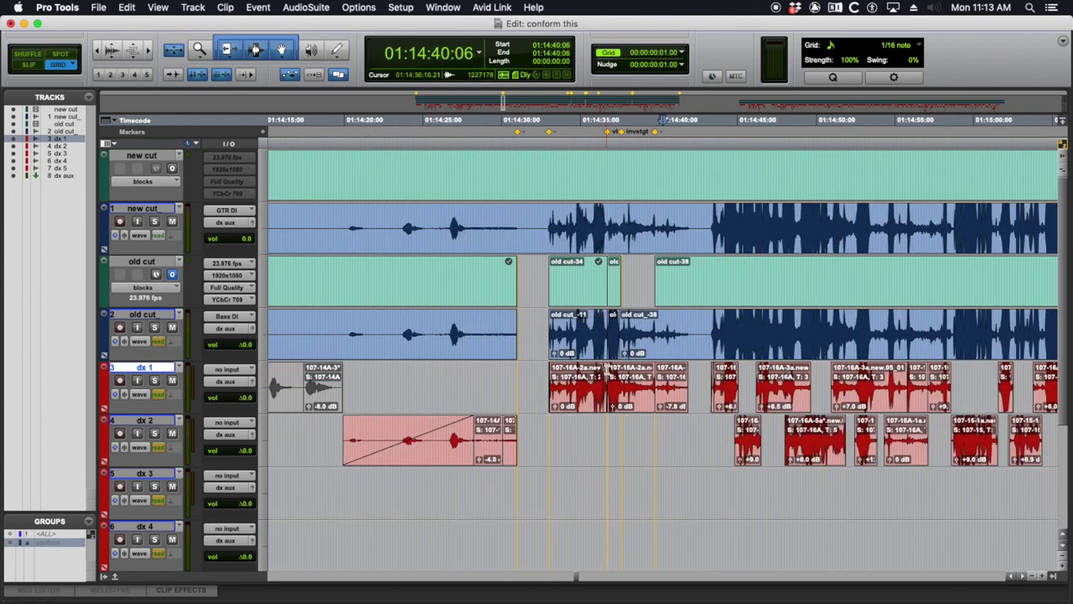
{"action": "scroll", "coordinate": [605, 369], "scroll_direction": "right", "scroll_amount": 3}
{"action": "left_click", "coordinate": [445, 323]}
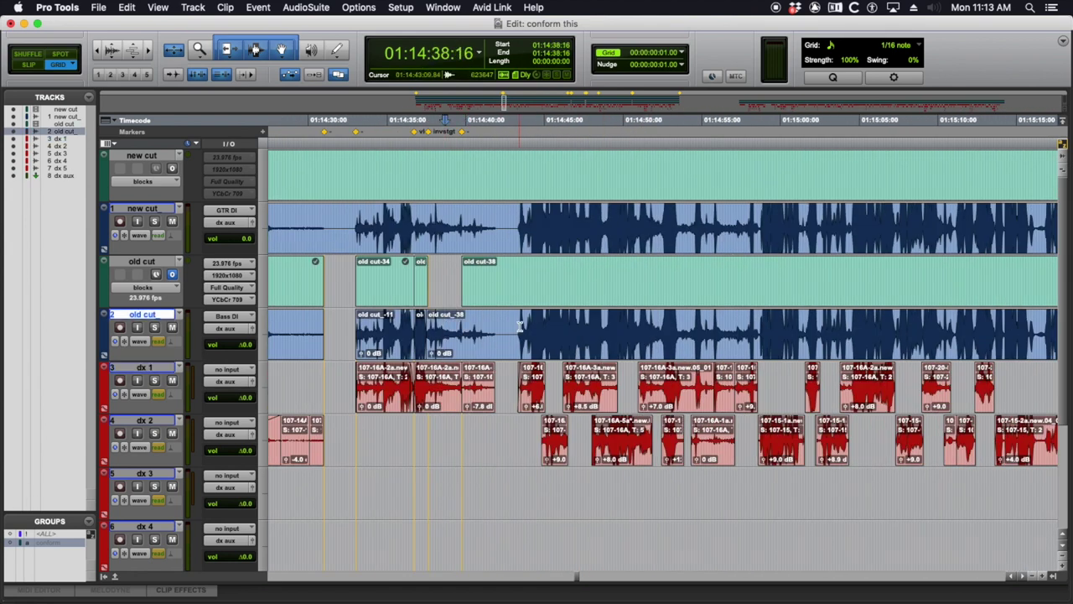
{"action": "key", "text": "r"}
{"action": "key", "text": "r"}
{"action": "key", "text": "r"}
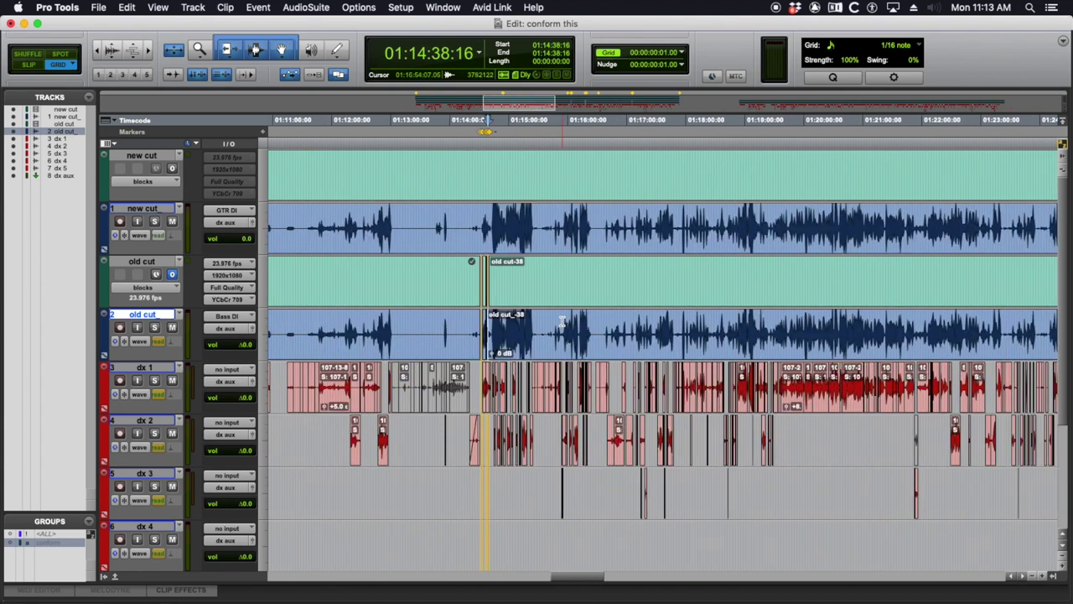
{"action": "scroll", "coordinate": [562, 321], "scroll_direction": "right", "scroll_amount": 5}
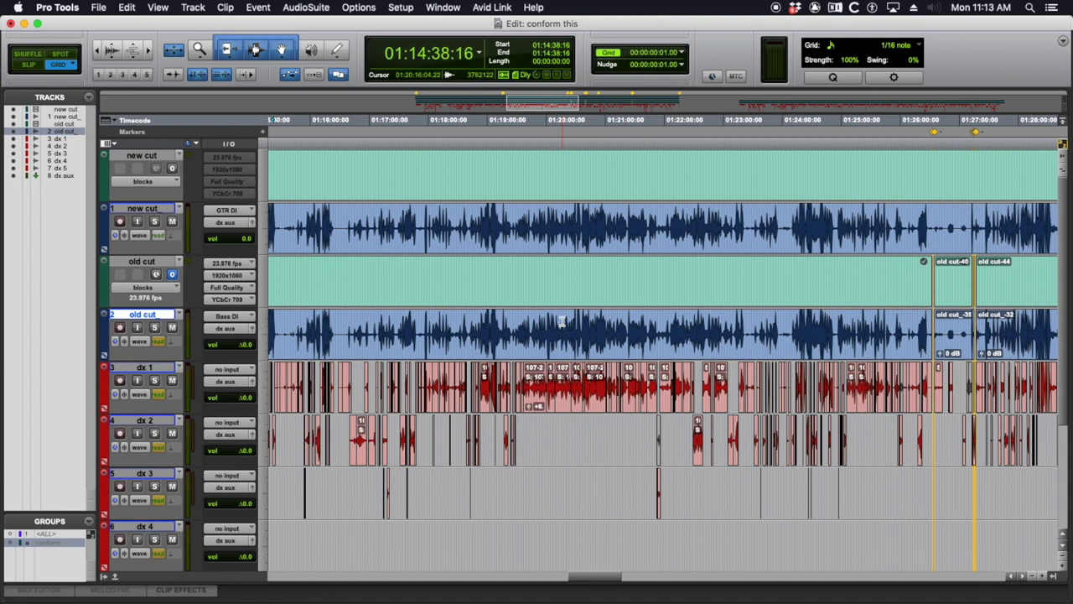
{"action": "key", "text": "r"}
{"action": "scroll", "coordinate": [562, 322], "scroll_direction": "right", "scroll_amount": 5}
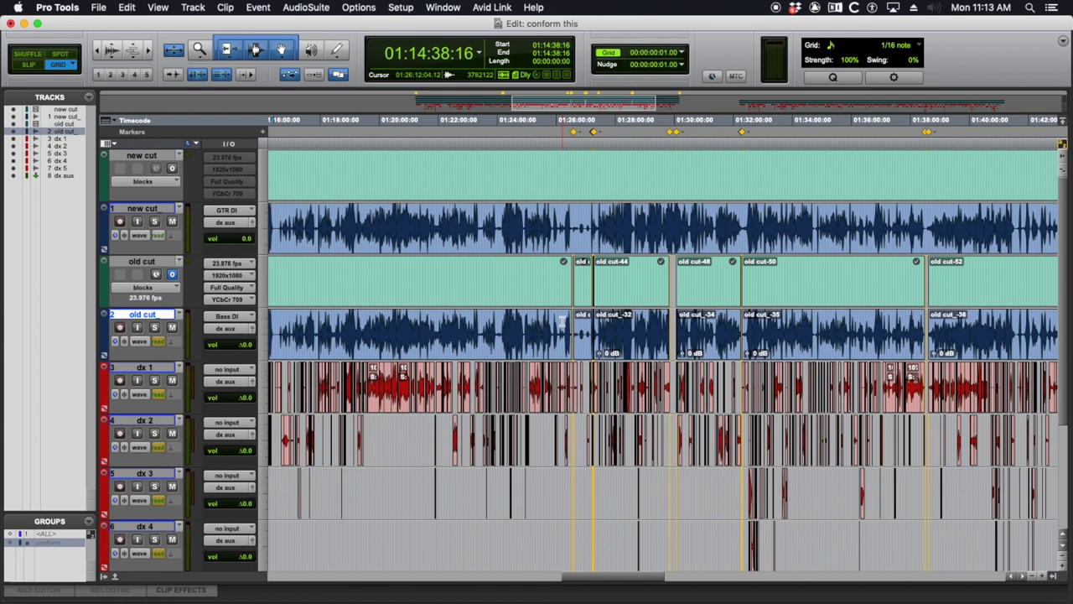
- Examine the dx aux volume automation around the cut points from 01:27:13:13 to about 01:30:00
{"action": "scroll", "coordinate": [535, 276], "scroll_direction": "down", "scroll_amount": 5}
{"action": "scroll", "coordinate": [535, 276], "scroll_direction": "up", "scroll_amount": 5}
{"action": "scroll", "coordinate": [533, 283], "scroll_direction": "down", "scroll_amount": 5}
{"action": "left_click", "coordinate": [593, 479]}
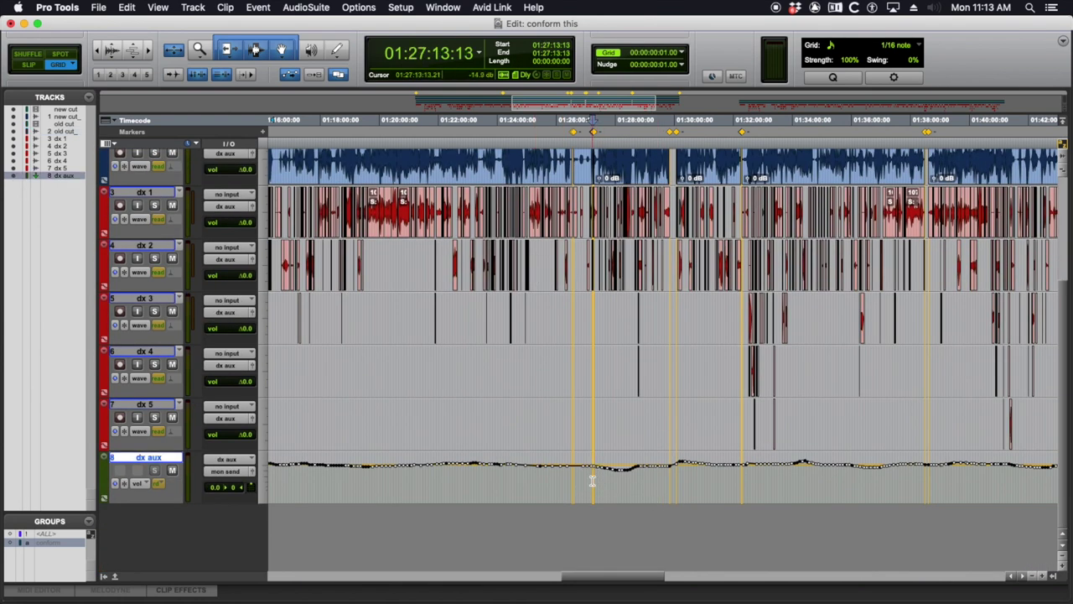
{"action": "left_click", "coordinate": [675, 479]}
{"action": "key", "text": "super+bracketright"}
{"action": "key", "text": "super+bracketright"}
{"action": "key", "text": "super+bracketright"}
{"action": "key", "text": "super+bracketright"}
{"action": "left_click_drag", "start_coordinate": [587, 487], "coordinate": [689, 483]}
{"action": "left_click", "coordinate": [692, 482]}
- Examine the dx aux volume automation at the later cut points, including the one near 01:38:28:21
{"action": "key", "text": "r"}
{"action": "key", "text": "r"}
{"action": "key", "text": "r"}
{"action": "key", "text": "r"}
{"action": "key", "text": "r"}
{"action": "left_click", "coordinate": [795, 485]}
{"action": "key", "text": "t"}
{"action": "key", "text": "t"}
{"action": "key", "text": "t"}
{"action": "key", "text": "t"}
{"action": "left_click", "coordinate": [489, 482]}
{"action": "left_click", "coordinate": [513, 478]}
{"action": "key", "text": "r"}
{"action": "key", "text": "r"}
{"action": "key", "text": "r"}
{"action": "key", "text": "r"}
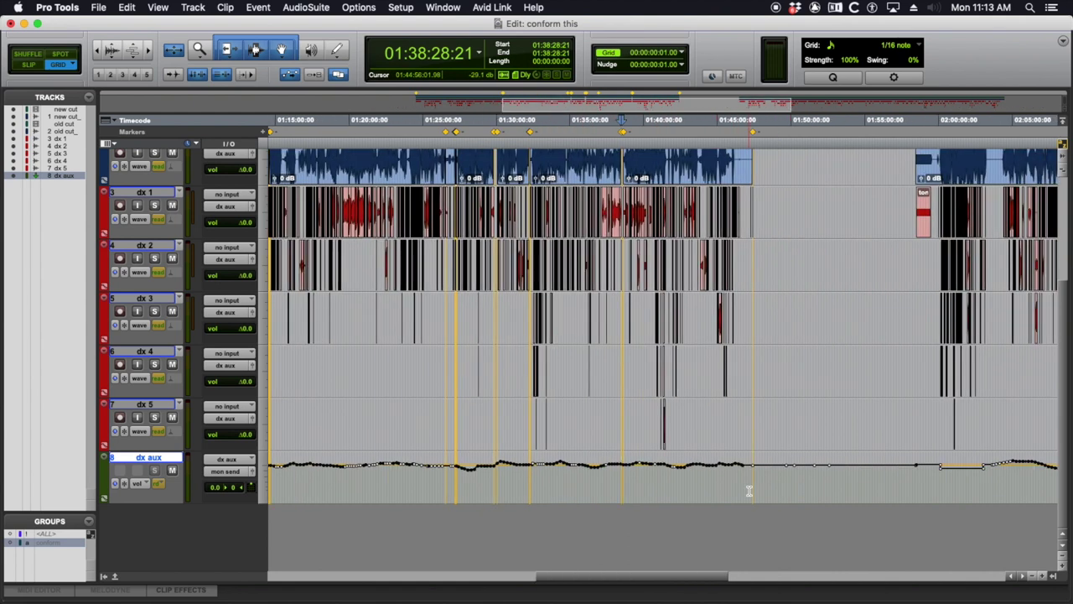
- View the whole session timeline and inspect the reconformed old cut clips around 01:19:17:13
{"action": "scroll", "coordinate": [750, 491], "scroll_direction": "up", "scroll_amount": 5}
{"action": "key", "text": "r"}
{"action": "key", "text": "r"}
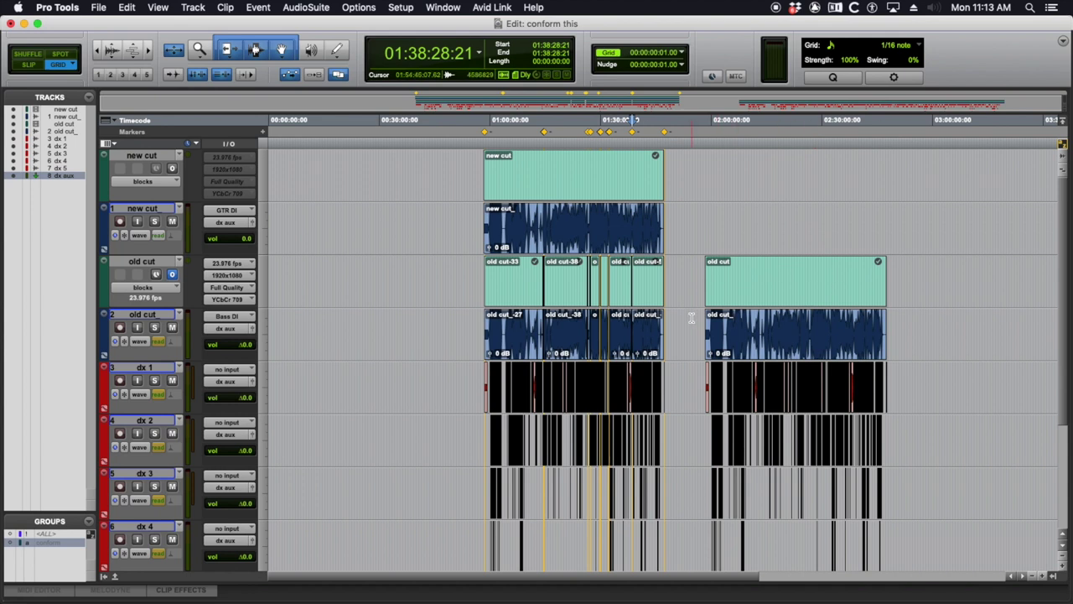
{"action": "left_click", "coordinate": [560, 261]}
{"action": "key", "text": "super+bracketright"}
{"action": "key", "text": "super+bracketright"}
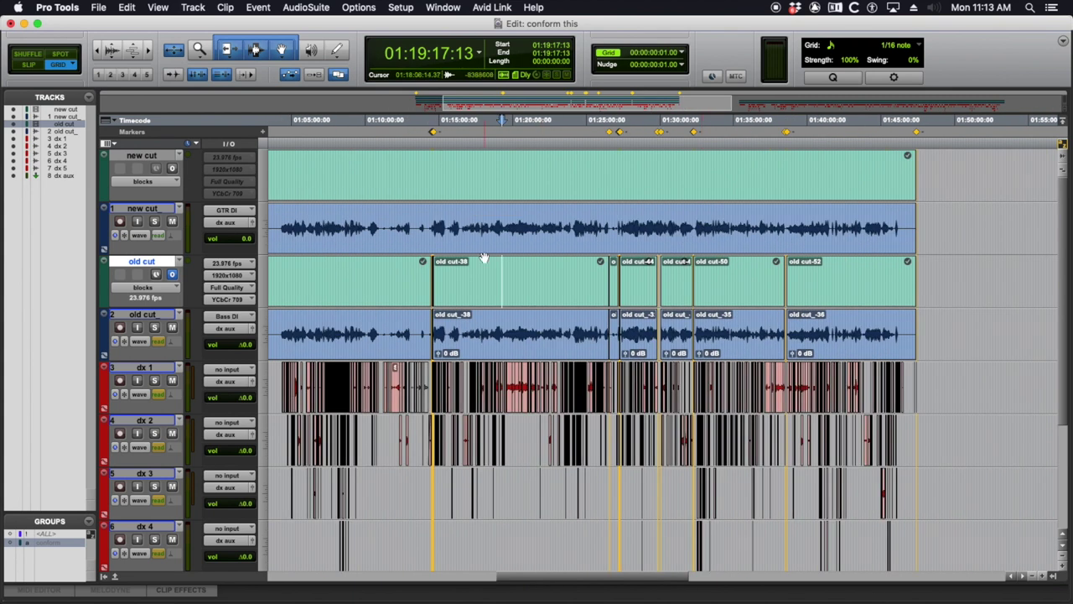
- Hide the old cut video and old cut_ audio tracks and make them inactive
{"action": "scroll", "coordinate": [520, 257], "scroll_direction": "down", "scroll_amount": 1}
{"action": "scroll", "coordinate": [571, 244], "scroll_direction": "up", "scroll_amount": 1}
{"action": "left_click", "coordinate": [150, 315]}
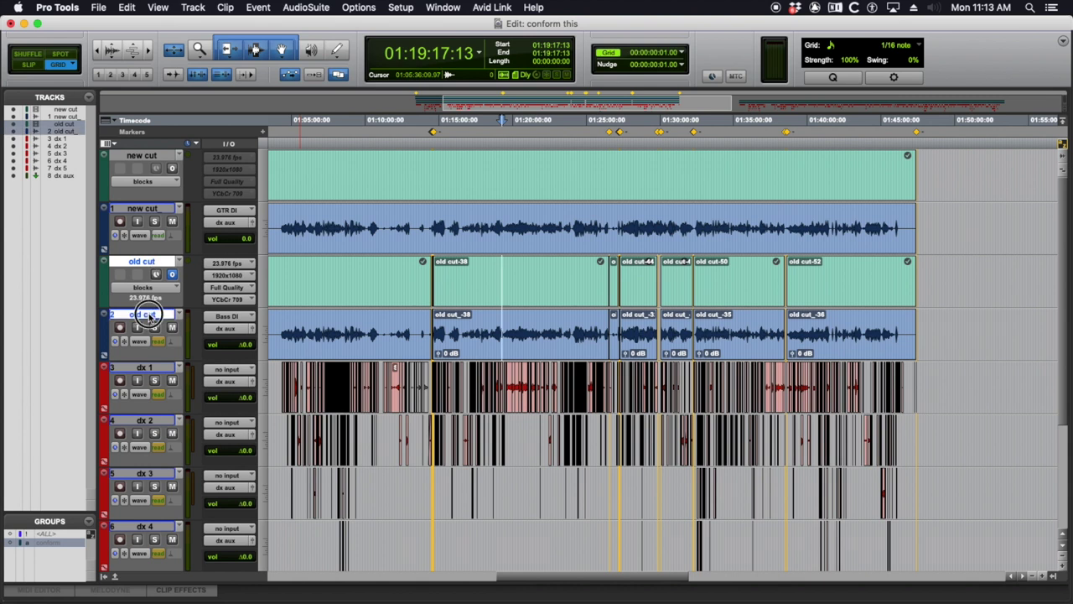
{"action": "right_click", "coordinate": [153, 314]}
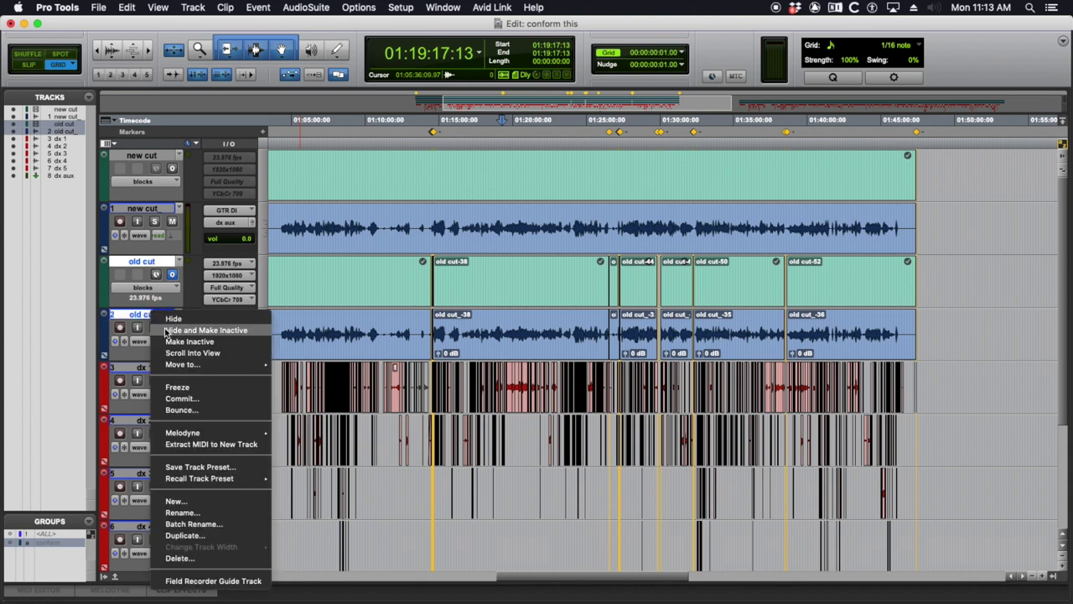
{"action": "left_click", "coordinate": [165, 332]}
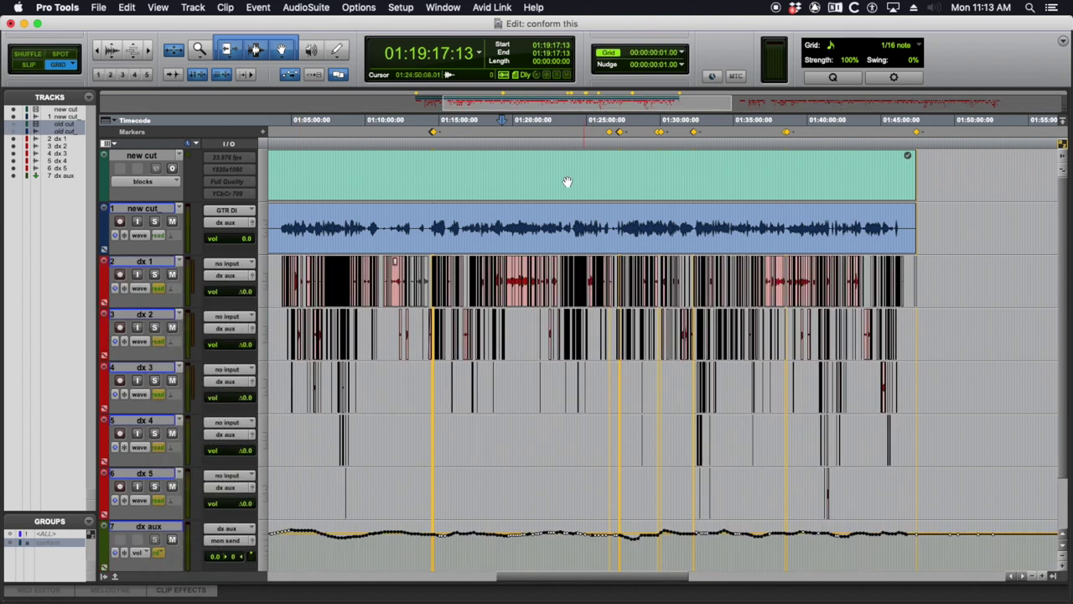
- Review the new cut and dialogue tracks with their markers across the whole reconformed timeline
{"action": "scroll", "coordinate": [546, 217], "scroll_direction": "left", "scroll_amount": 5}
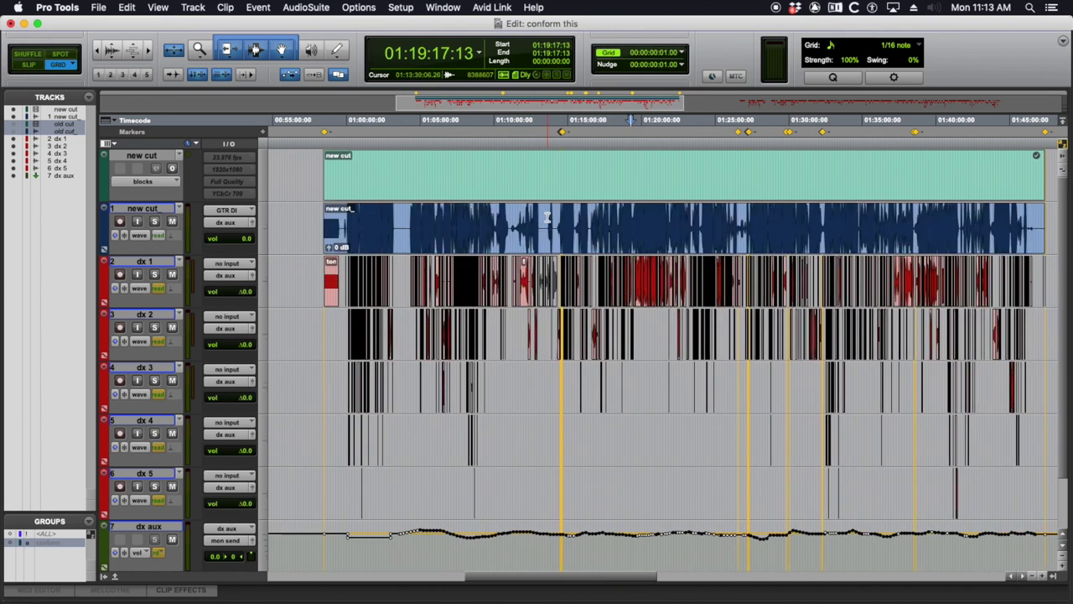
{"action": "scroll", "coordinate": [545, 218], "scroll_direction": "left", "scroll_amount": 3}
{"action": "scroll", "coordinate": [546, 215], "scroll_direction": "down", "scroll_amount": 1}
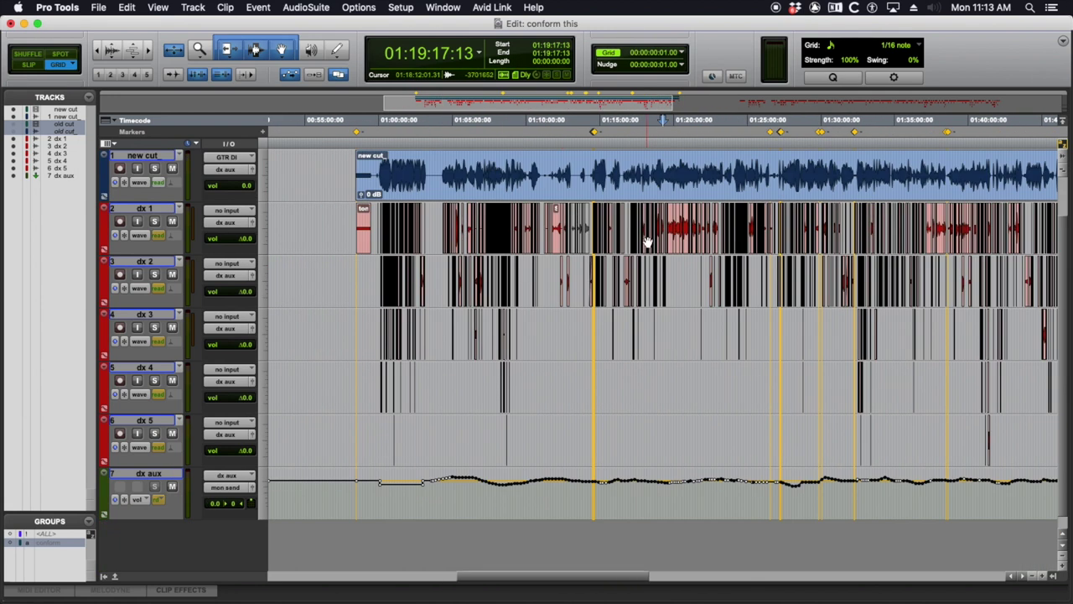
{"action": "scroll", "coordinate": [647, 239], "scroll_direction": "up", "scroll_amount": 1}
{"action": "scroll", "coordinate": [646, 240], "scroll_direction": "right", "scroll_amount": 1}
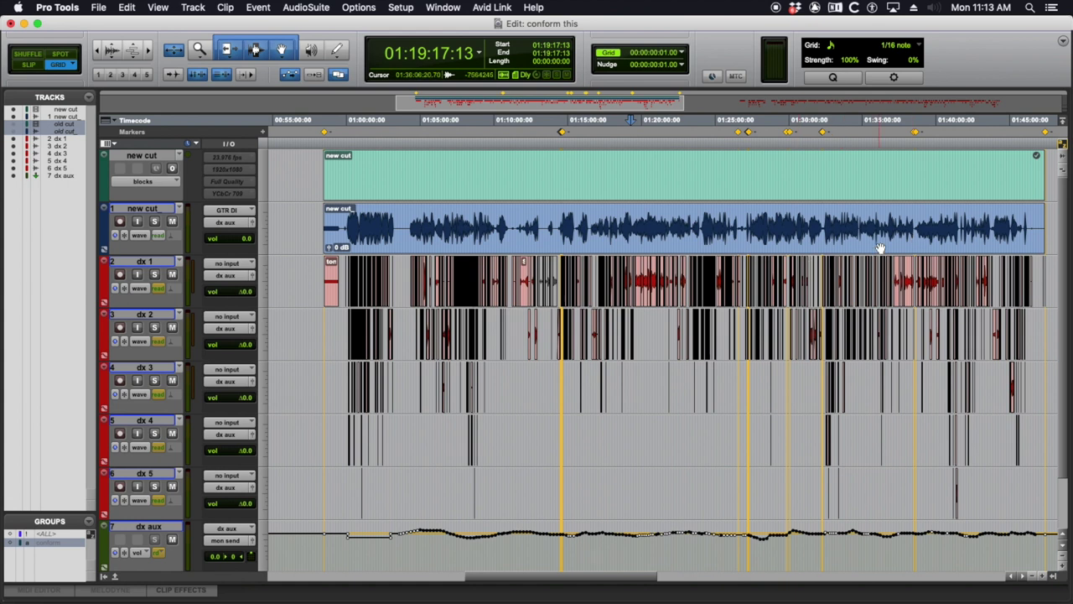
{"action": "scroll", "coordinate": [797, 247], "scroll_direction": "right", "scroll_amount": 2}
{"action": "scroll", "coordinate": [646, 233], "scroll_direction": "left", "scroll_amount": 2}
{"action": "scroll", "coordinate": [580, 249], "scroll_direction": "right", "scroll_amount": 2}
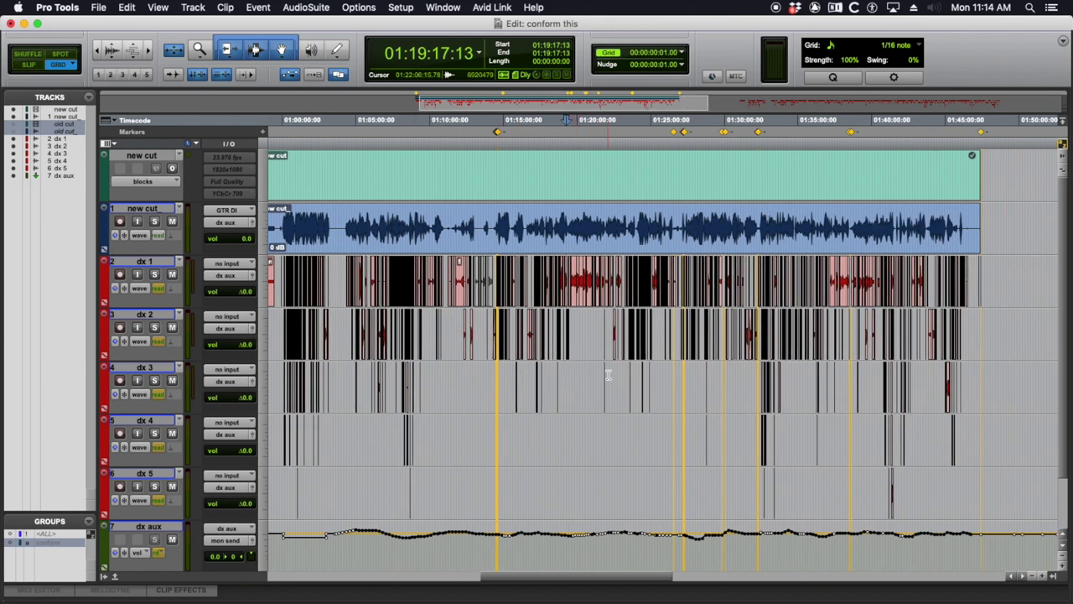
- Examine the dialogue gap and marked cut points between 01:14:31 and 01:14:33 in close-up
{"action": "left_click", "coordinate": [500, 370]}
{"action": "key", "text": "t"}
{"action": "key", "text": "t"}
{"action": "key", "text": "t"}
{"action": "key", "text": "t"}
{"action": "key", "text": "t"}
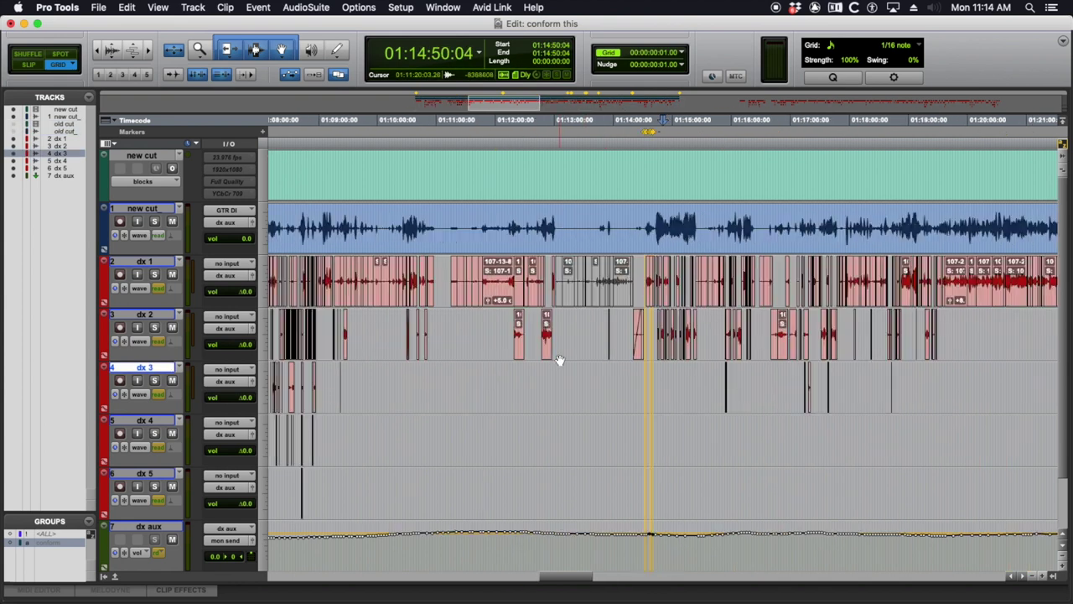
{"action": "left_click", "coordinate": [527, 321]}
{"action": "key", "text": "t"}
{"action": "key", "text": "t"}
{"action": "key", "text": "t"}
{"action": "key", "text": "t"}
{"action": "key", "text": "t"}
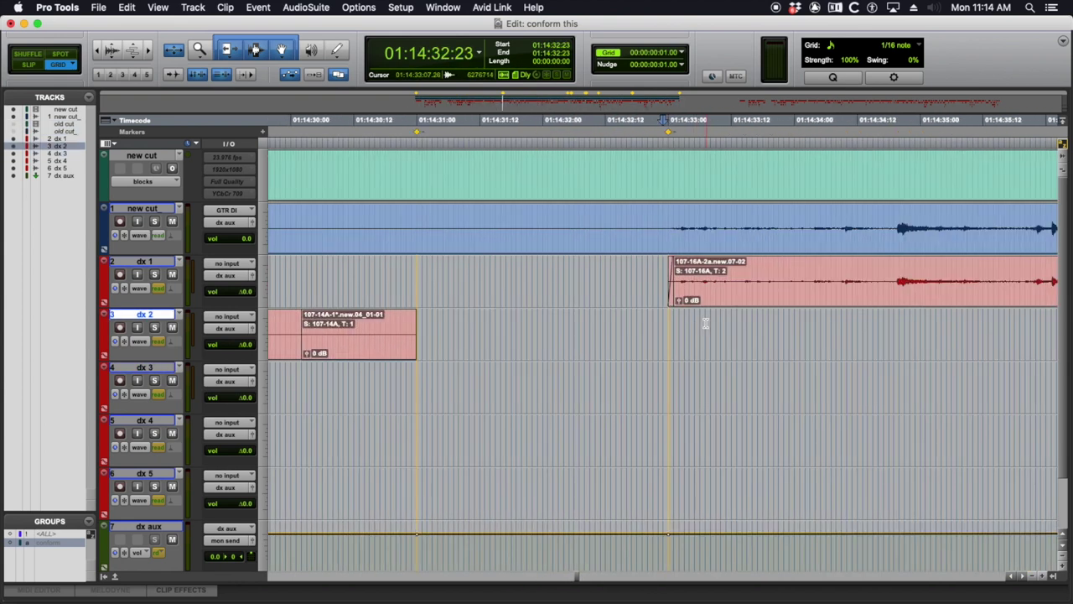
{"action": "scroll", "coordinate": [731, 328], "scroll_direction": "right", "scroll_amount": 2}
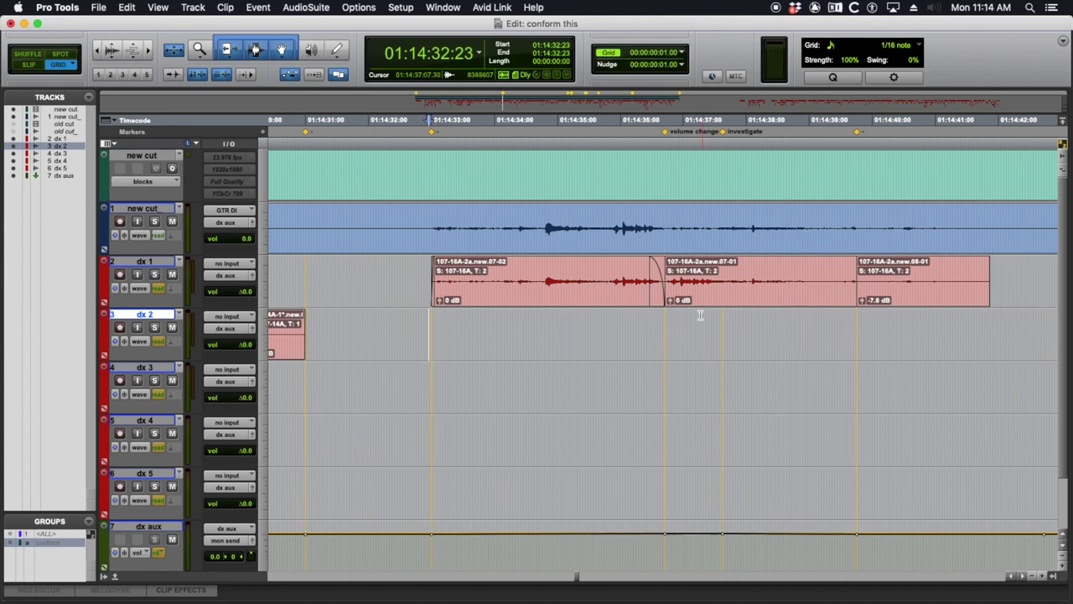
- Replace the fade-out at the volume change marker on dx 1 with a crossfade between the two 107-16A-2a.new.07 clips
{"action": "key", "text": "super+alt+bracketright"}
{"action": "key", "text": "super+alt+bracketright"}
{"action": "left_click", "coordinate": [662, 304]}
{"action": "key", "text": "Delete"}
{"action": "left_click", "coordinate": [659, 309]}
{"action": "left_click_drag", "start_coordinate": [663, 303], "coordinate": [660, 306]}
{"action": "left_click", "coordinate": [667, 318]}
{"action": "scroll", "coordinate": [668, 318], "scroll_direction": "right", "scroll_amount": 2}
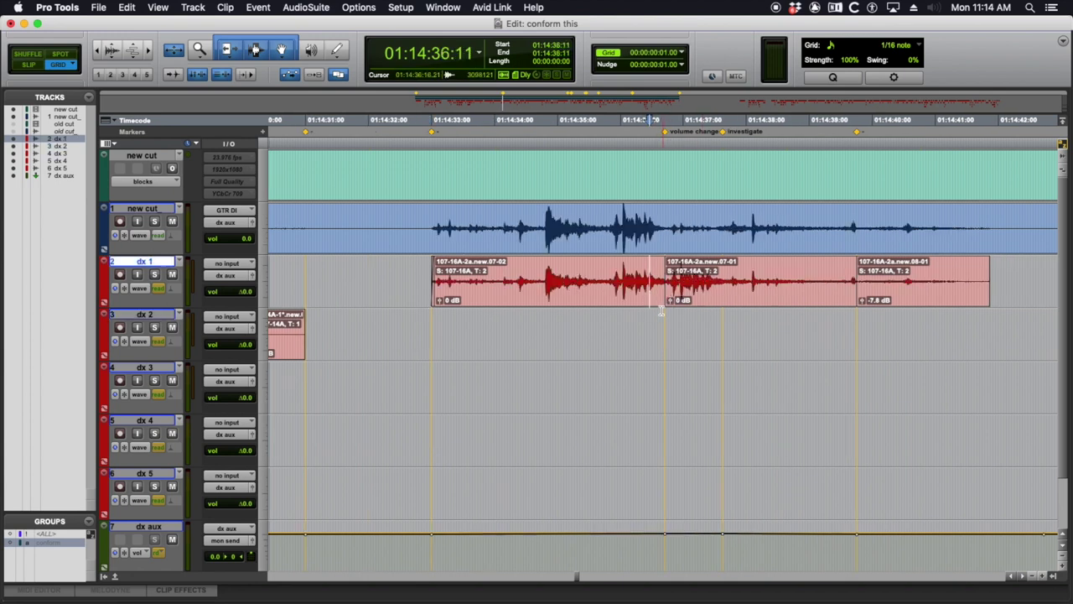
- Select the range from 01:14:39:14 to 01:14:39:19 across the start of the 107-16A-2a.new.08-01 clip on dx 1
{"action": "scroll", "coordinate": [668, 318], "scroll_direction": "down", "scroll_amount": 2}
{"action": "scroll", "coordinate": [669, 318], "scroll_direction": "right", "scroll_amount": 2}
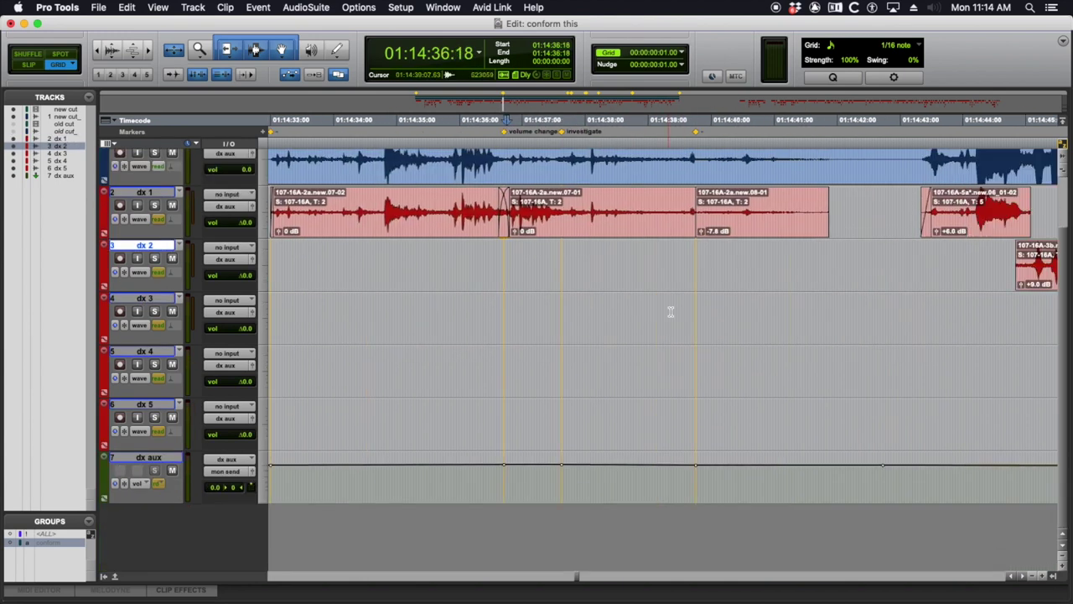
{"action": "left_click", "coordinate": [694, 241]}
{"action": "scroll", "coordinate": [696, 250], "scroll_direction": "up", "scroll_amount": 2}
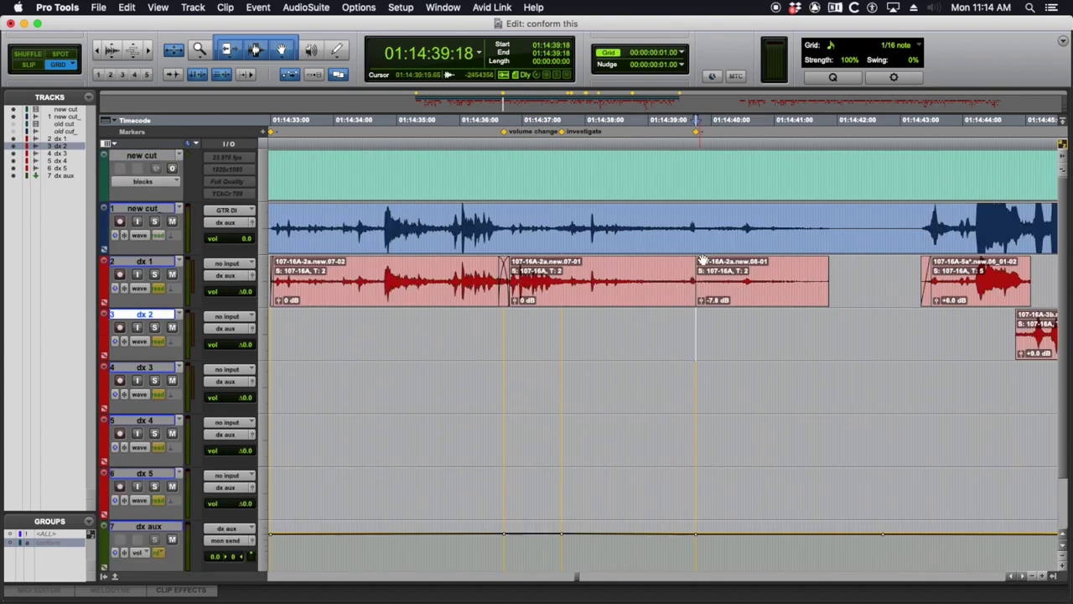
{"action": "left_click", "coordinate": [705, 263]}
{"action": "key", "text": "t"}
{"action": "key", "text": "t"}
{"action": "key", "text": "t"}
{"action": "left_click_drag", "start_coordinate": [559, 272], "coordinate": [534, 274]}
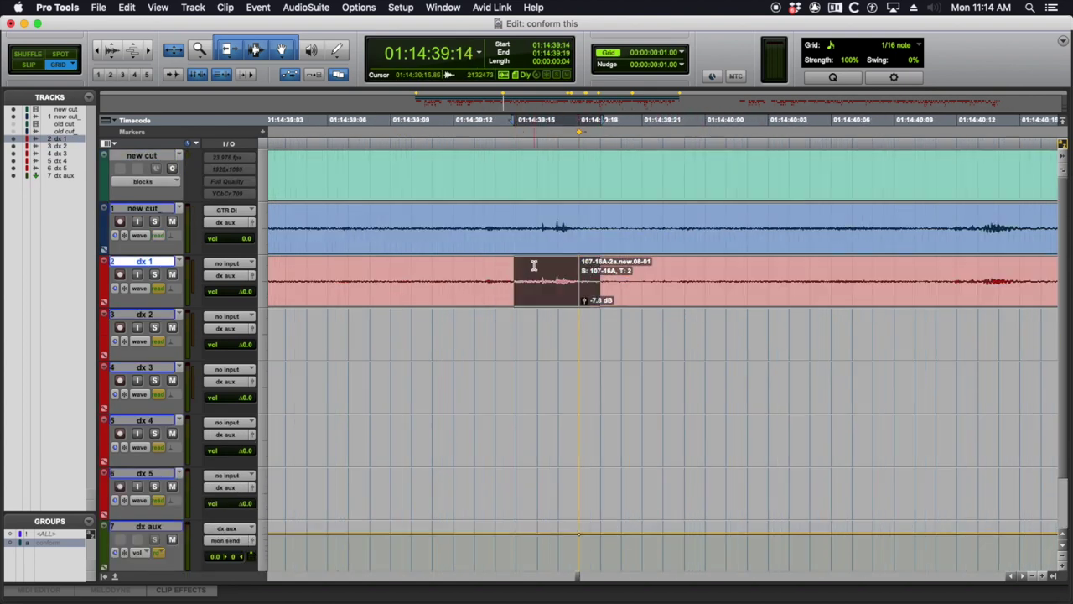
- Examine the dialogue clips and dx aux automation around 01:14:40 with enlarged waveforms
{"action": "key", "text": "r"}
{"action": "key", "text": "r"}
{"action": "key", "text": "r"}
{"action": "key", "text": "r"}
{"action": "key", "text": "r"}
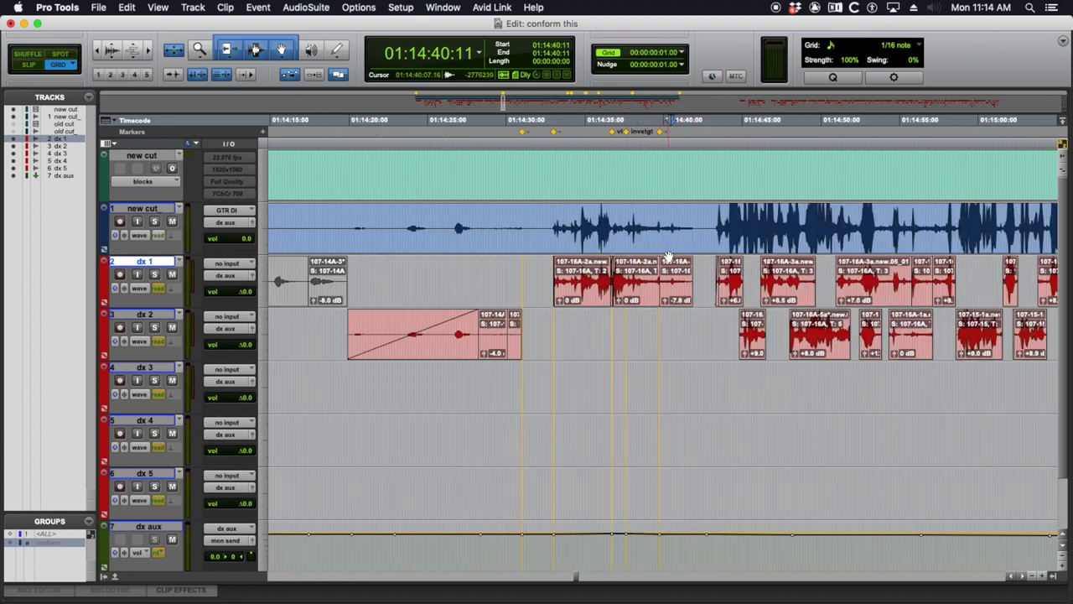
{"action": "key", "text": "super+alt+bracketright"}
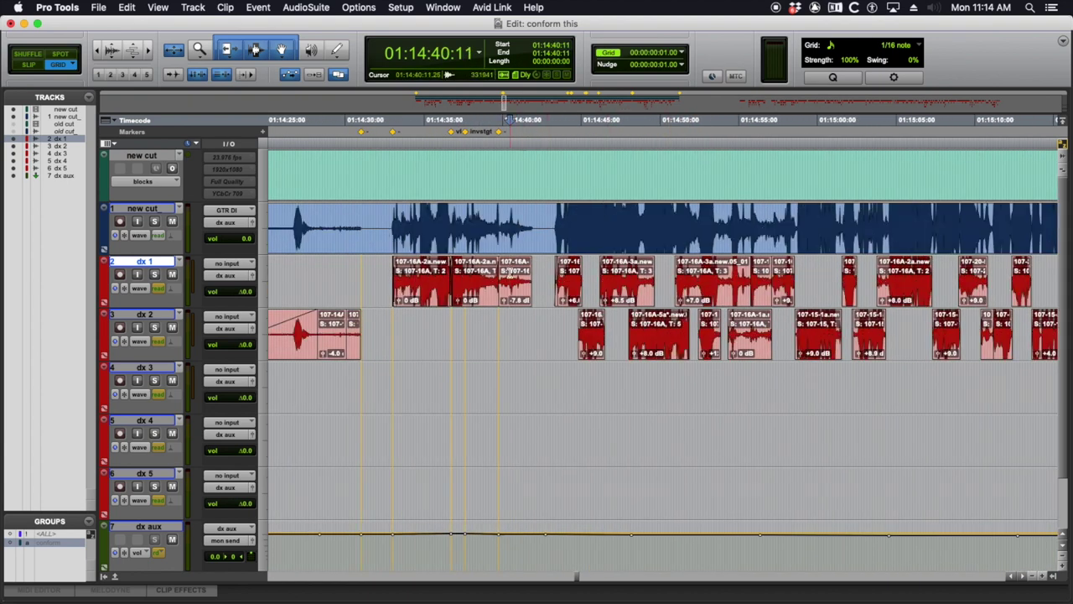
{"action": "scroll", "coordinate": [512, 209], "scroll_direction": "down", "scroll_amount": 1}
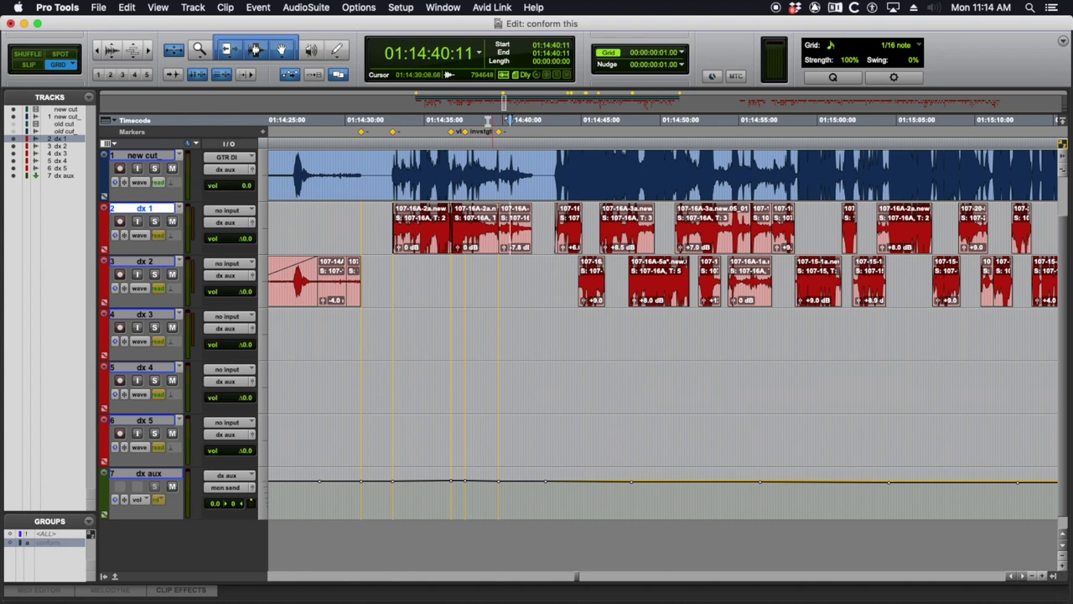
- Step through the session markers from 01:14:31:00 to the one at 01:26:34:17
{"action": "left_click", "coordinate": [342, 135]}
{"action": "key", "text": "Tab"}
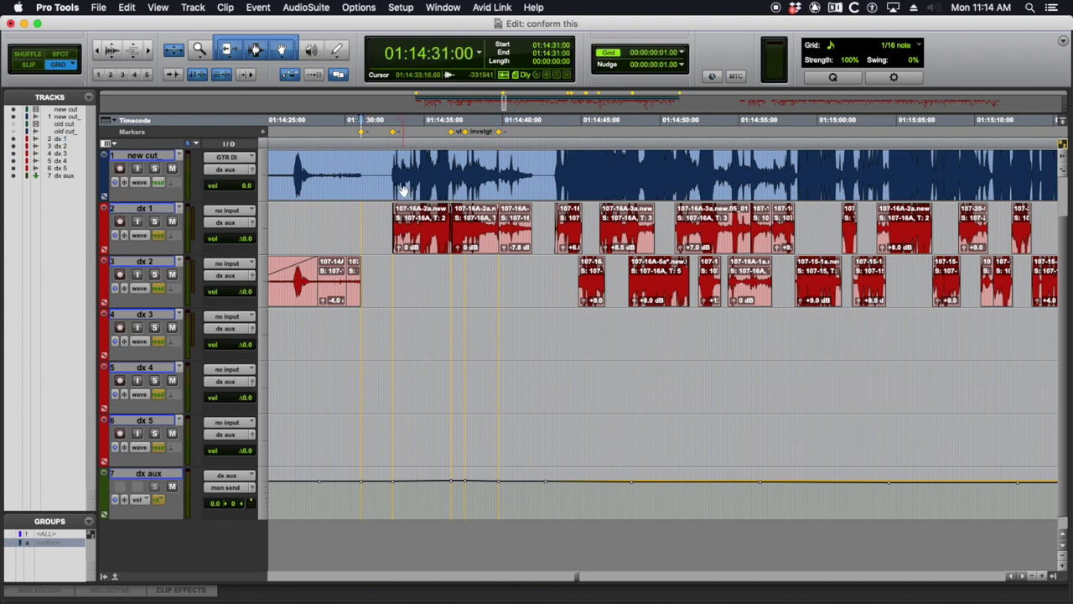
{"action": "key", "text": "Tab"}
{"action": "key", "text": "Tab"}
{"action": "left_click", "coordinate": [334, 136]}
{"action": "key", "text": "Tab"}
{"action": "key", "text": "Tab"}
{"action": "key", "text": "Tab"}
{"action": "key", "text": "Tab"}
{"action": "key", "text": "Tab"}
{"action": "key", "text": "Tab"}
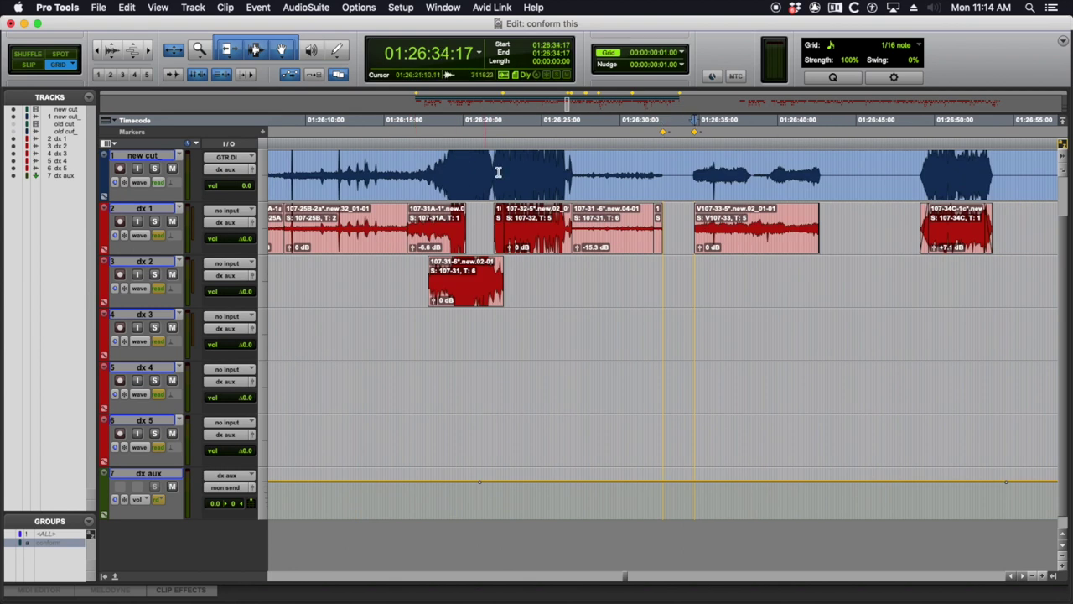
- Examine the remaining marked cut points, dialogue clips and dx aux automation from 01:26:34:17 to the end of the new cut
{"action": "scroll", "coordinate": [559, 191], "scroll_direction": "right", "scroll_amount": 5}
{"action": "key", "text": "r"}
{"action": "key", "text": "r"}
{"action": "key", "text": "r"}
{"action": "key", "text": "r"}
{"action": "scroll", "coordinate": [679, 195], "scroll_direction": "right", "scroll_amount": 3}
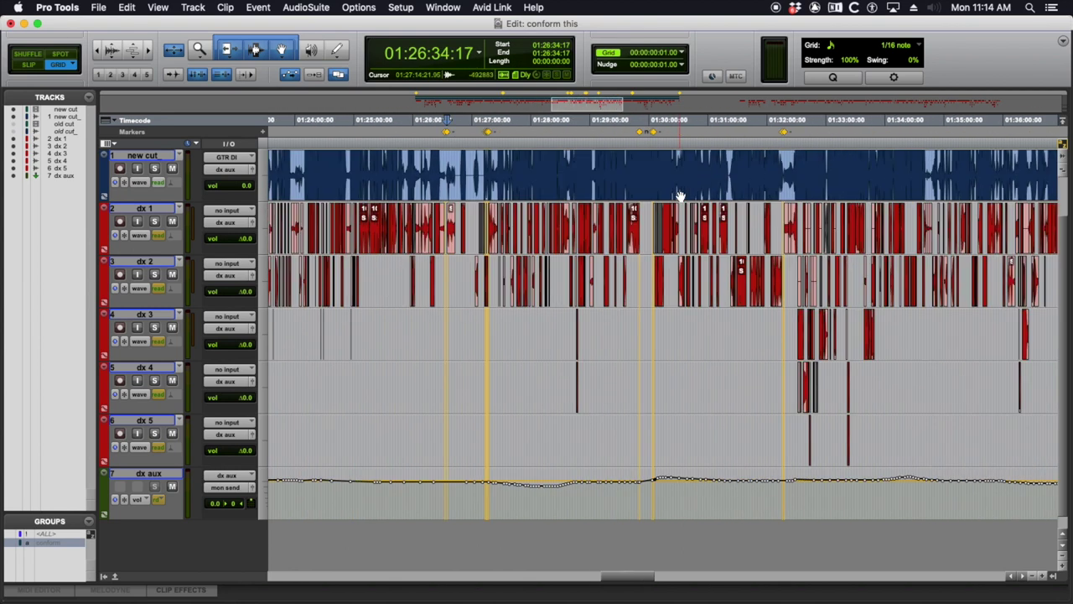
{"action": "scroll", "coordinate": [750, 186], "scroll_direction": "right", "scroll_amount": 3}
{"action": "key", "text": "r"}
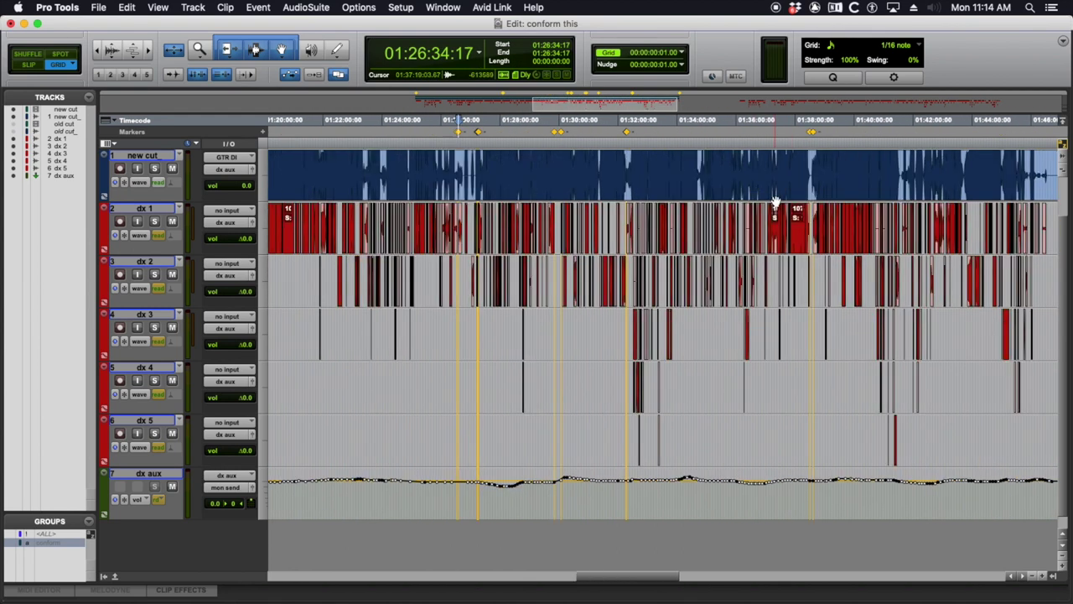
{"action": "scroll", "coordinate": [775, 202], "scroll_direction": "right", "scroll_amount": 3}
{"action": "scroll", "coordinate": [775, 203], "scroll_direction": "down", "scroll_amount": 1}
{"action": "scroll", "coordinate": [776, 199], "scroll_direction": "up", "scroll_amount": 3}
{"action": "scroll", "coordinate": [568, 396], "scroll_direction": "down", "scroll_amount": 3}
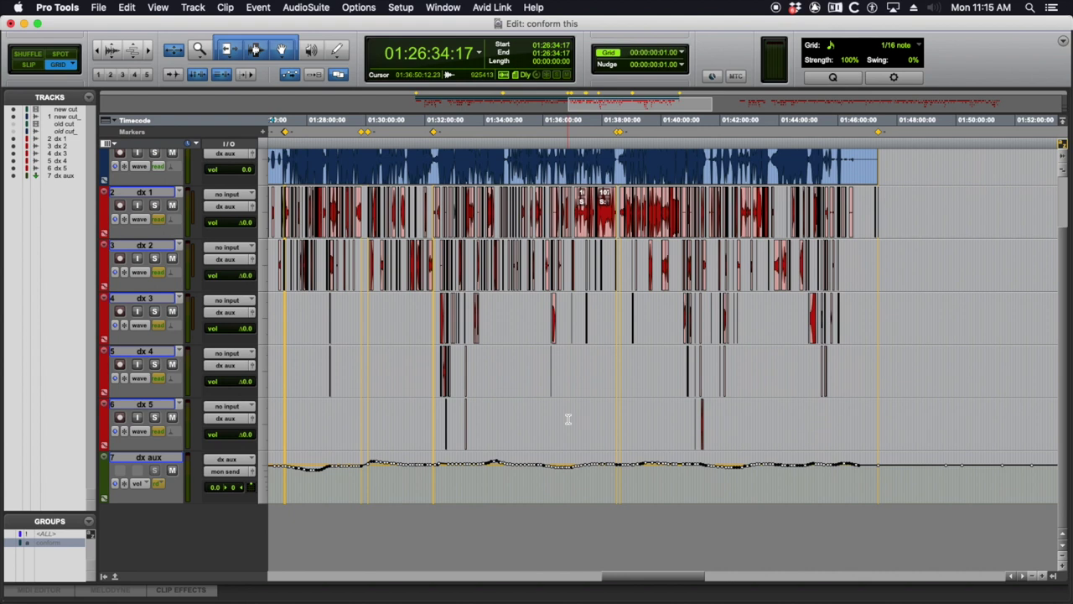
- View the new cut from start to end and place the edit cursor at 01:27:28:13 on its video track
{"action": "scroll", "coordinate": [514, 335], "scroll_direction": "up", "scroll_amount": 3}
{"action": "key", "text": "super+bracketleft"}
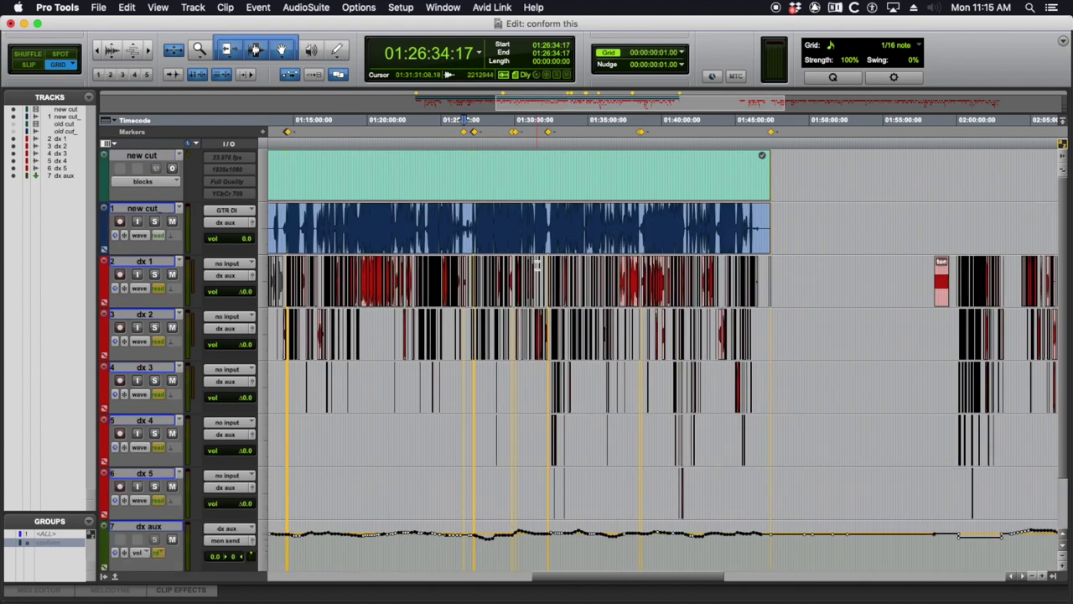
{"action": "scroll", "coordinate": [537, 265], "scroll_direction": "left", "scroll_amount": 5}
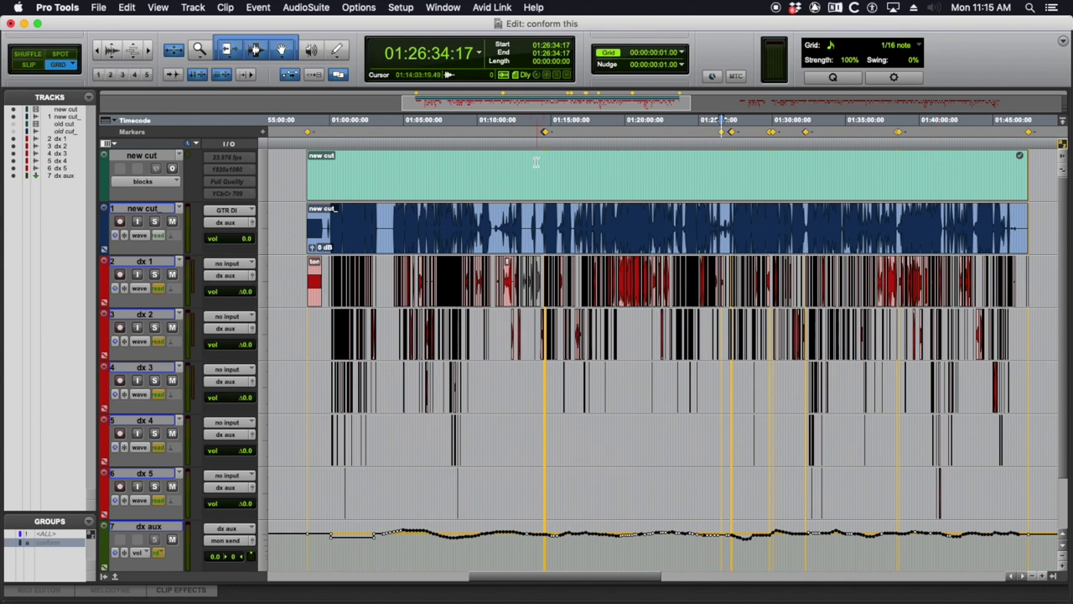
{"action": "left_click_drag", "start_coordinate": [532, 161], "coordinate": [735, 155]}
{"action": "left_click", "coordinate": [734, 153]}
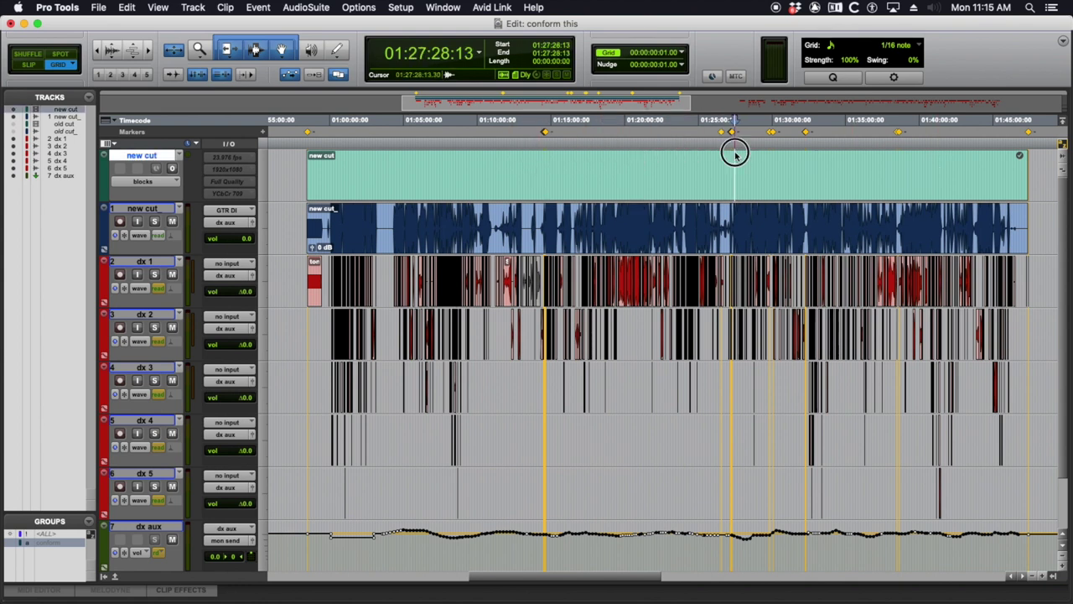